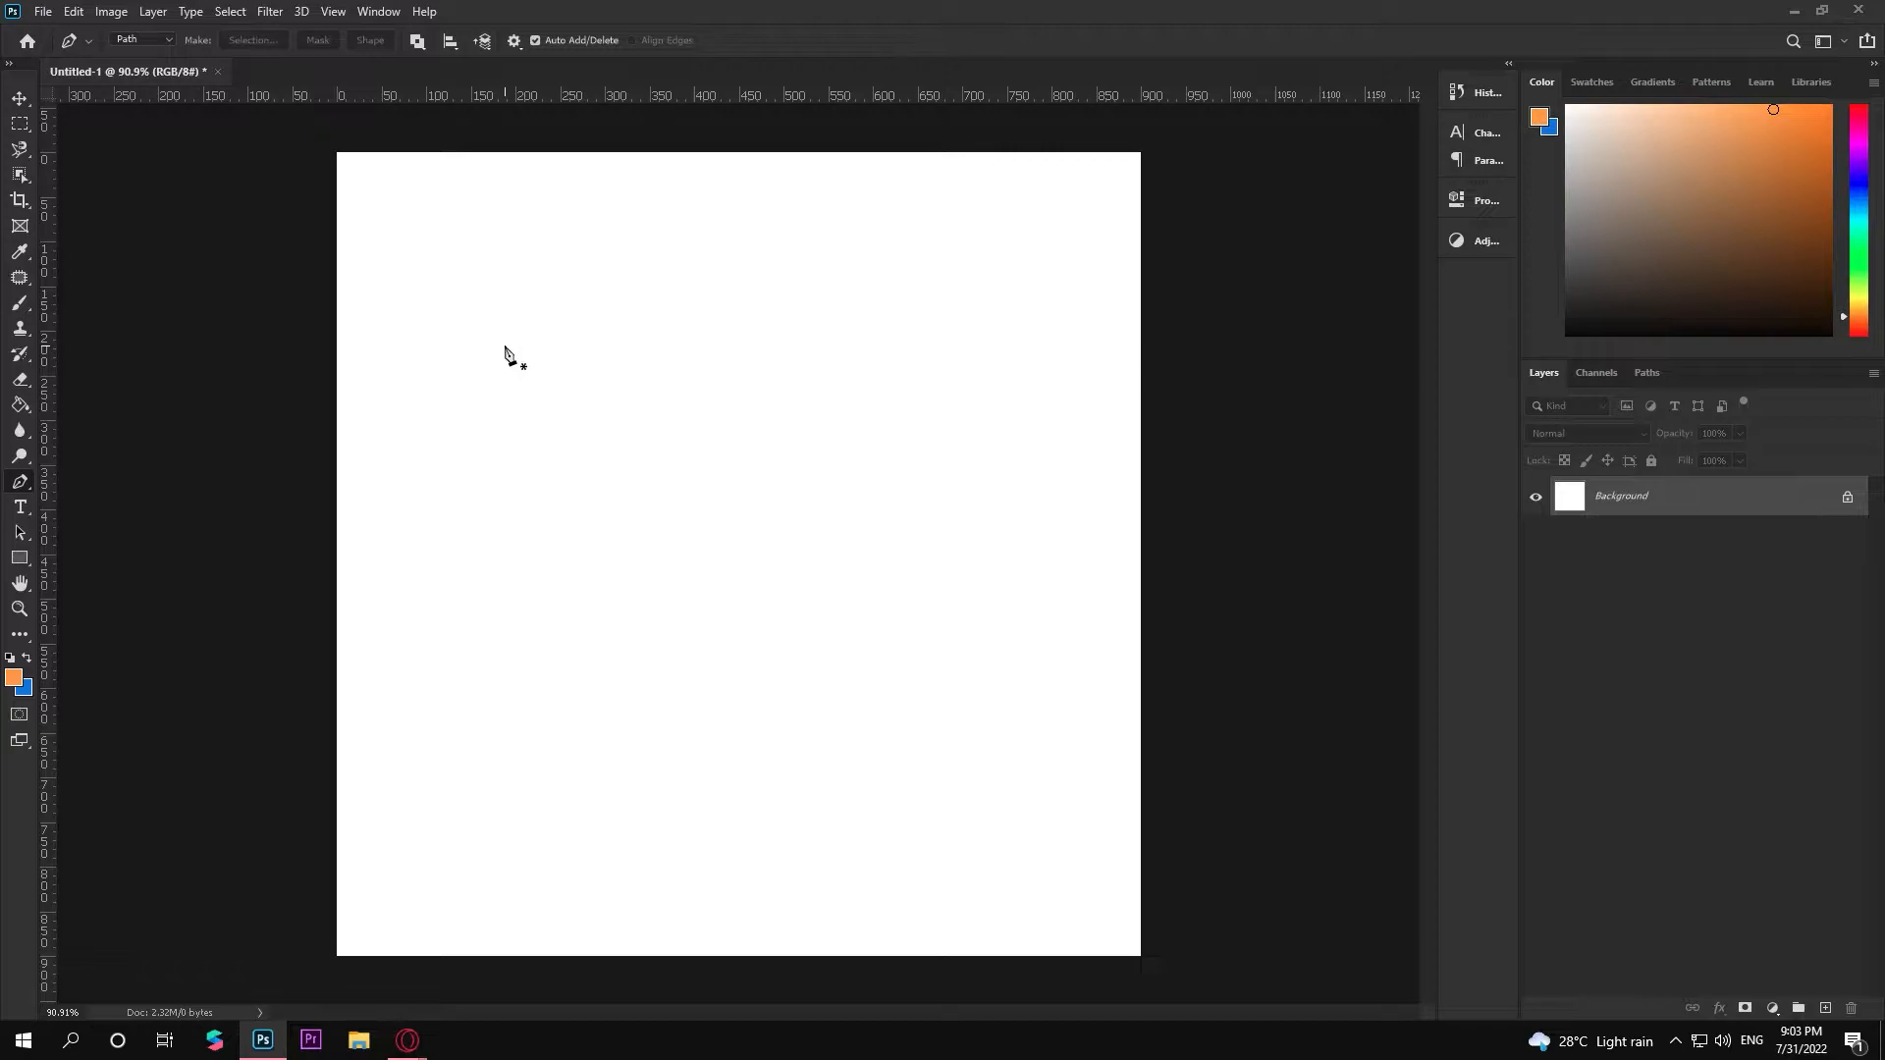
Choose the standard Lasso tool, followed by the Quick Selection tool, as the active selection tool
click(23, 153)
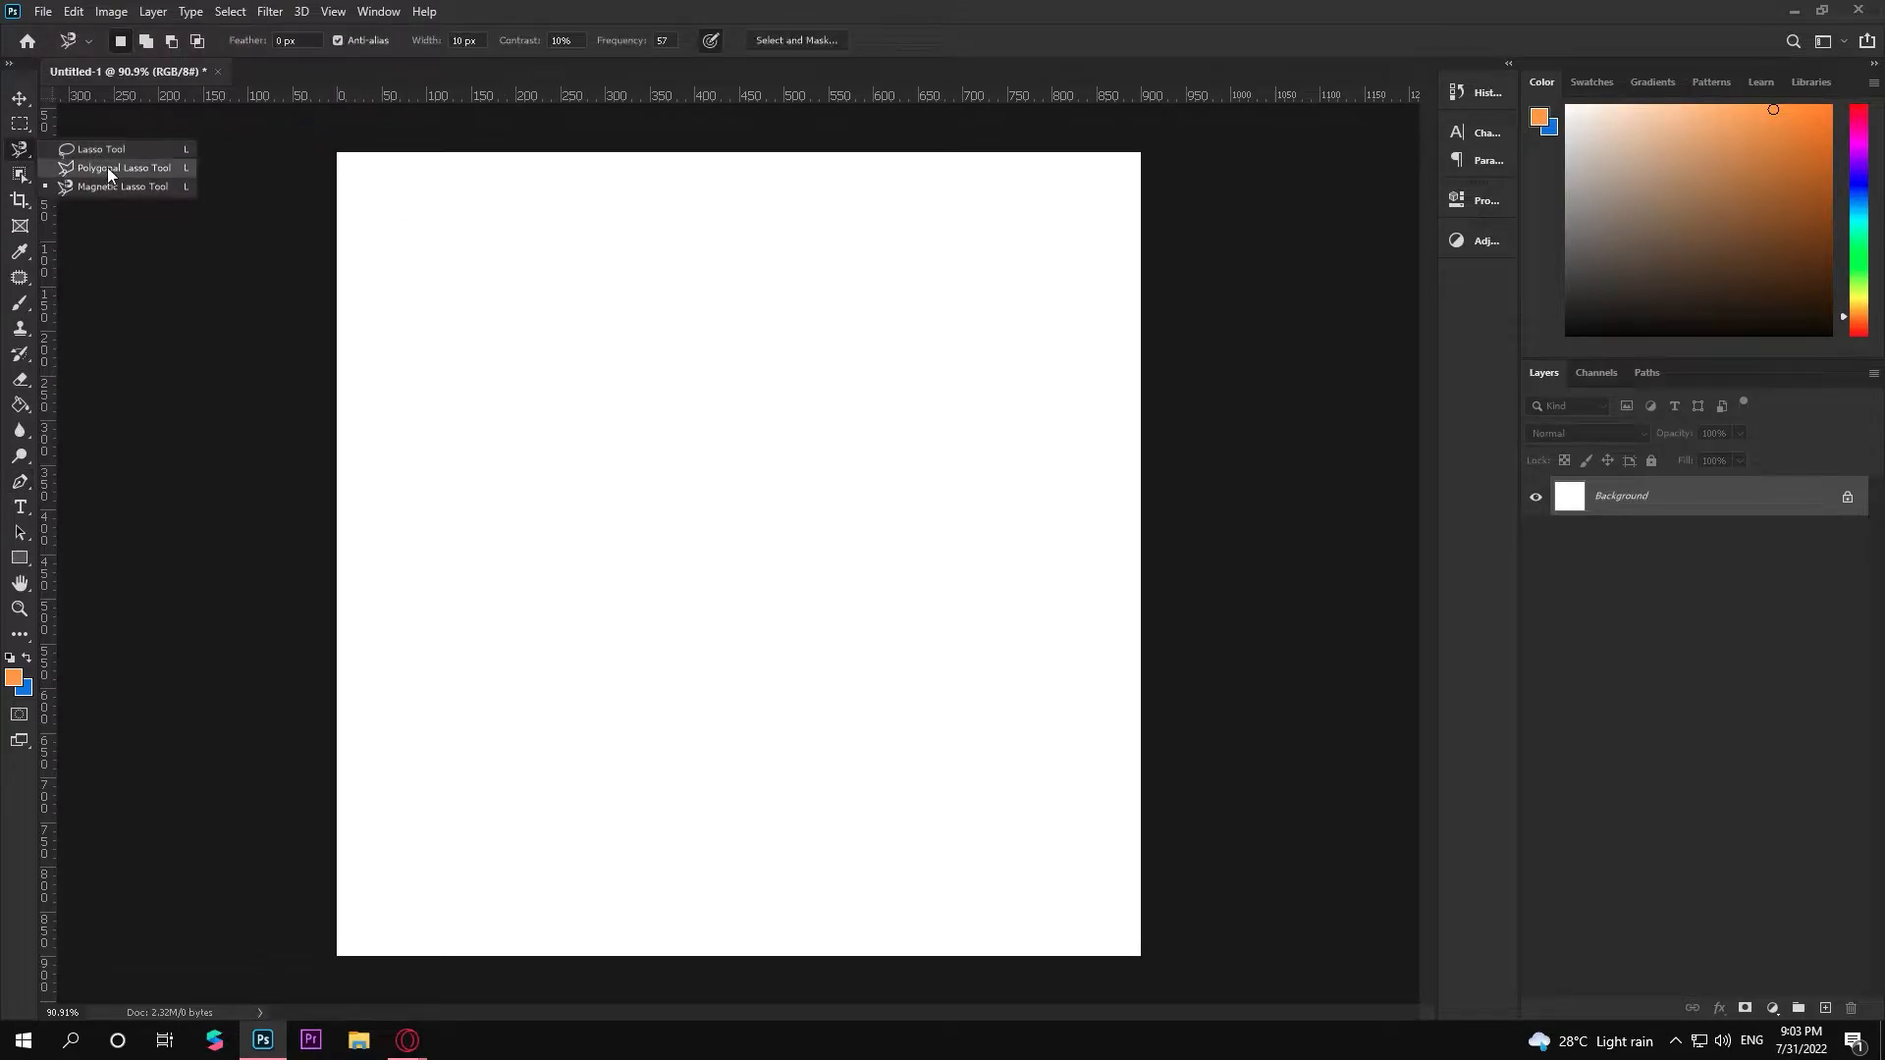
click(102, 150)
click(19, 174)
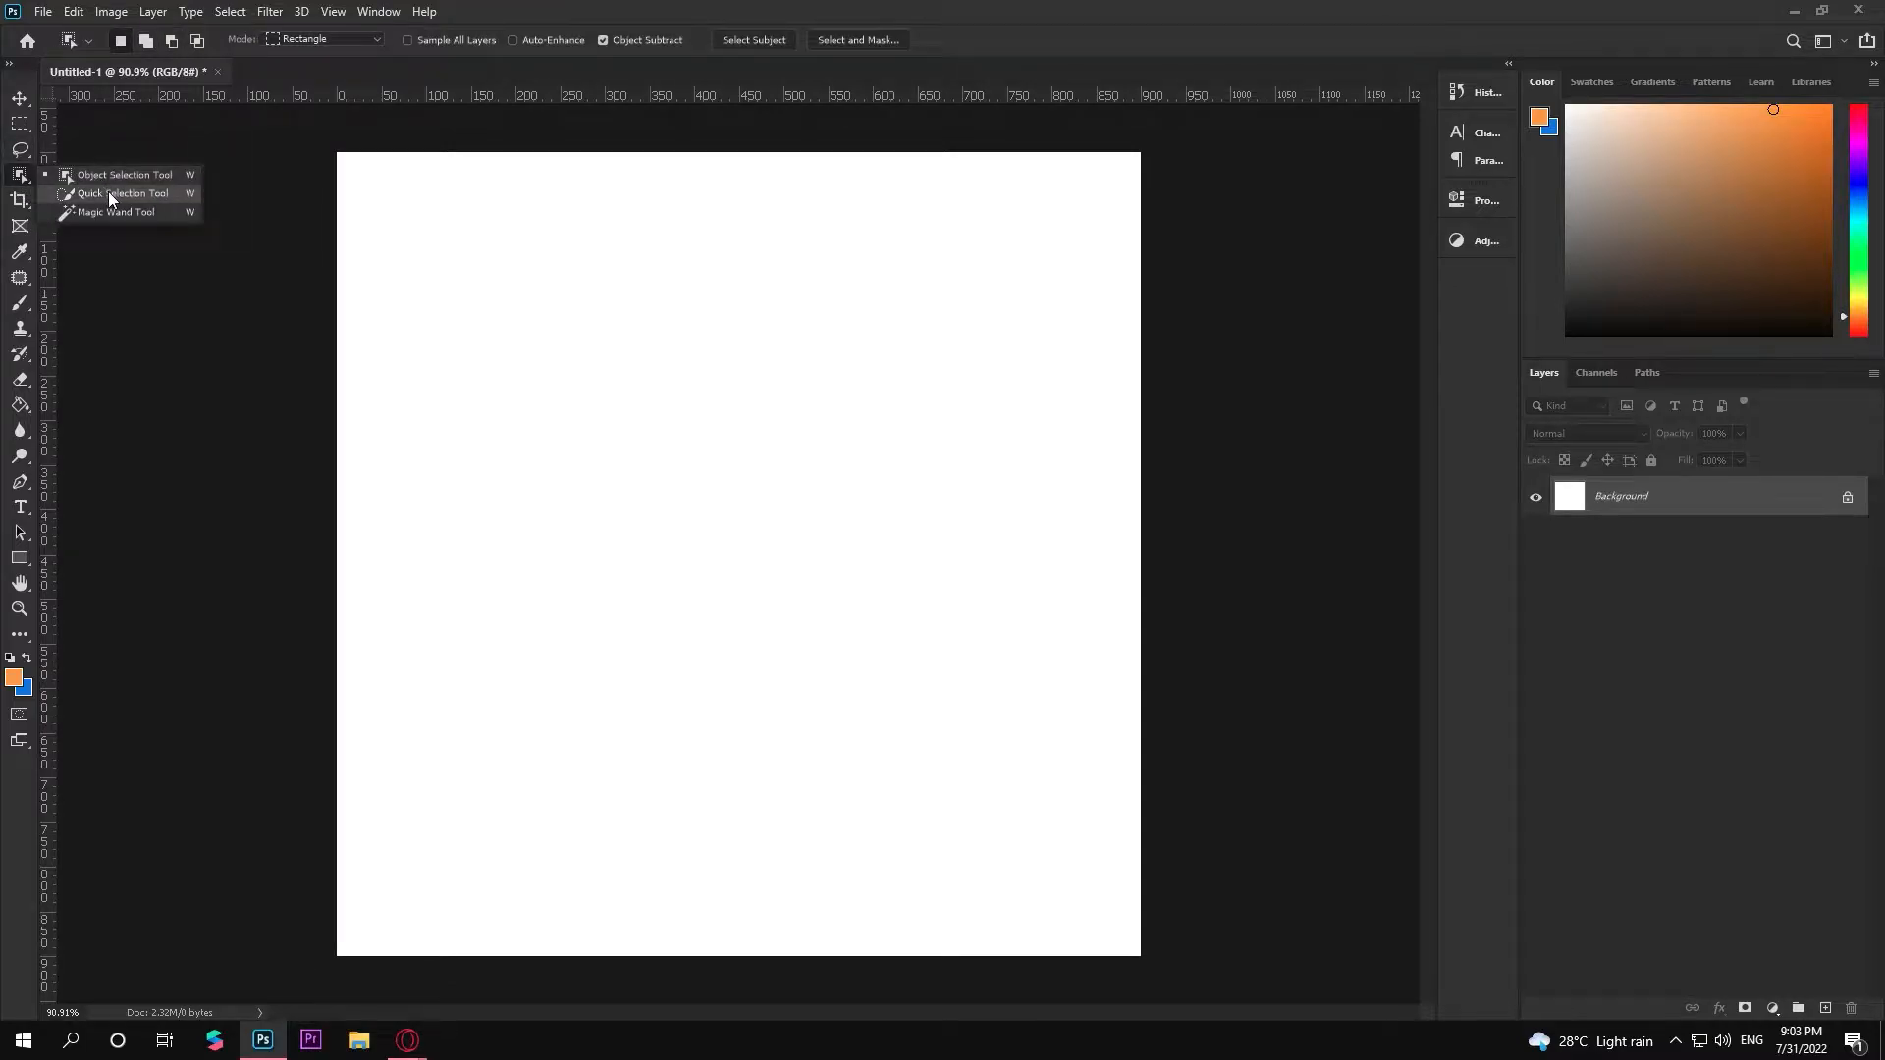
click(99, 194)
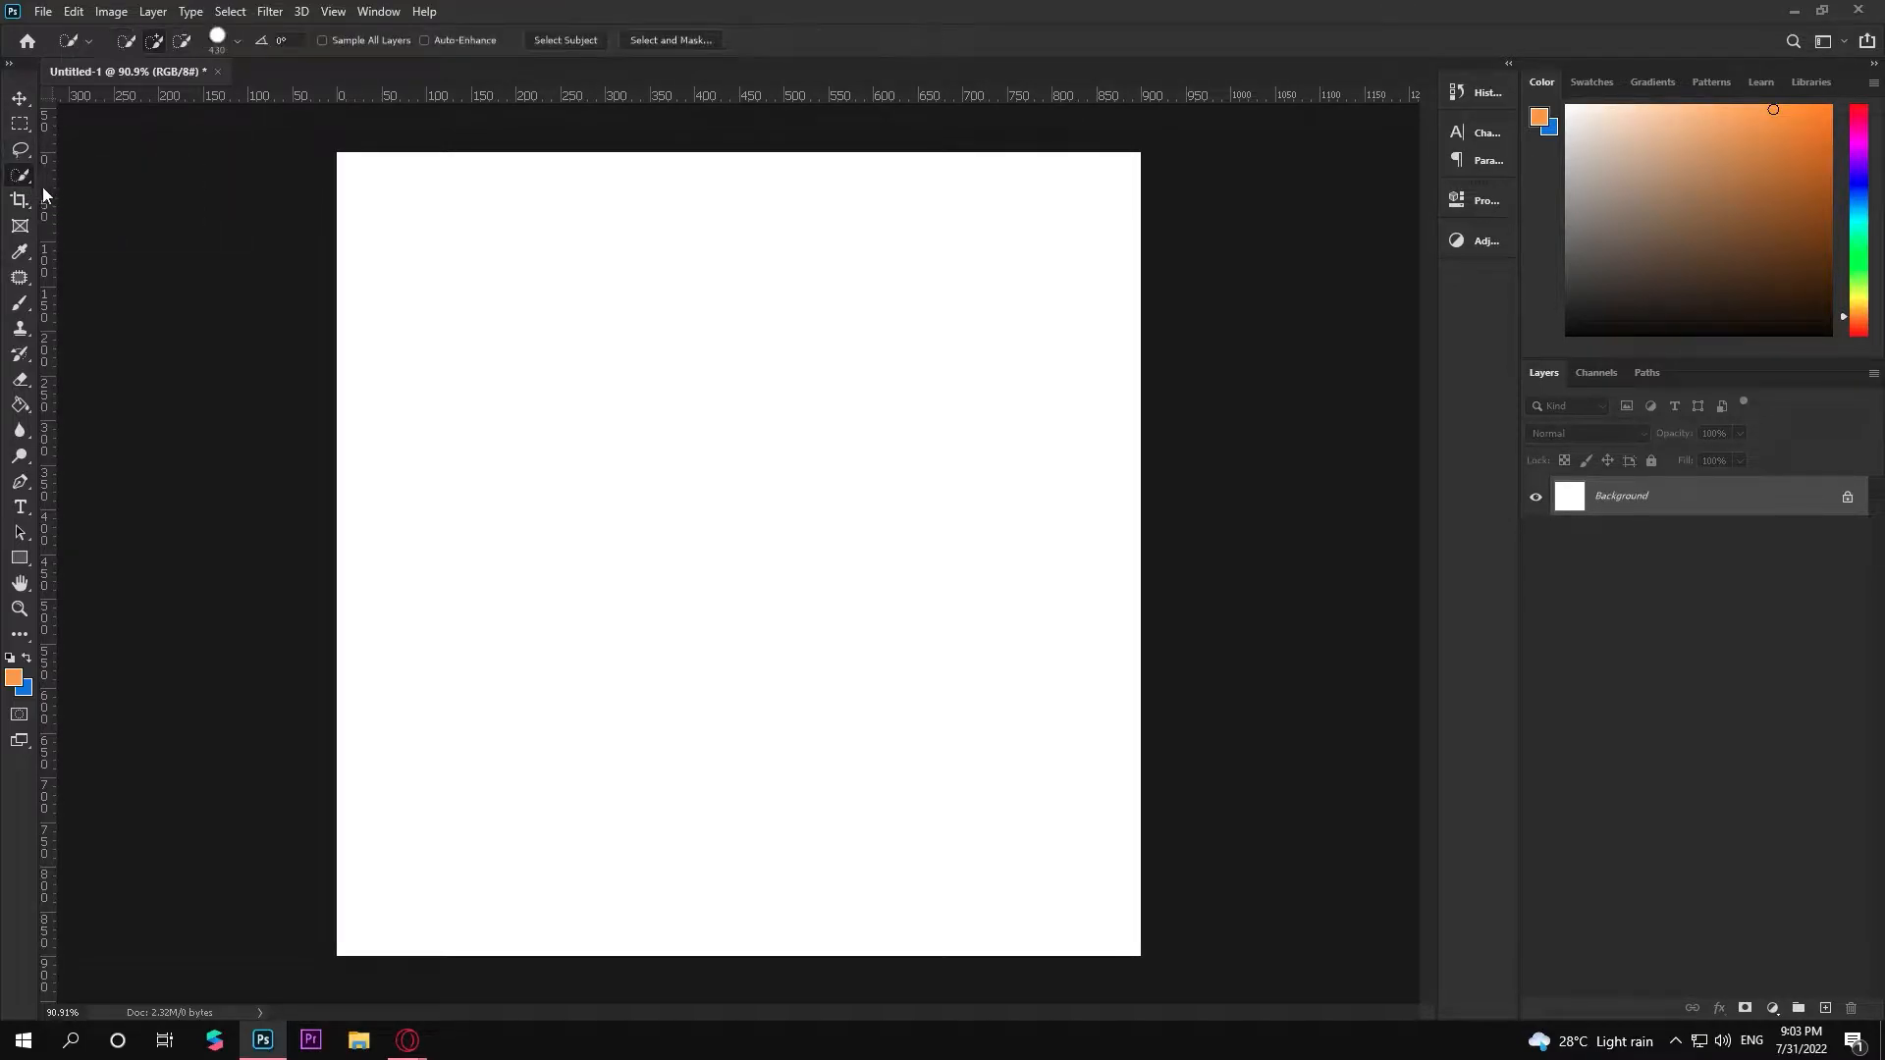
Activate the standard Pen tool and set its drawing mode to Path
click(21, 482)
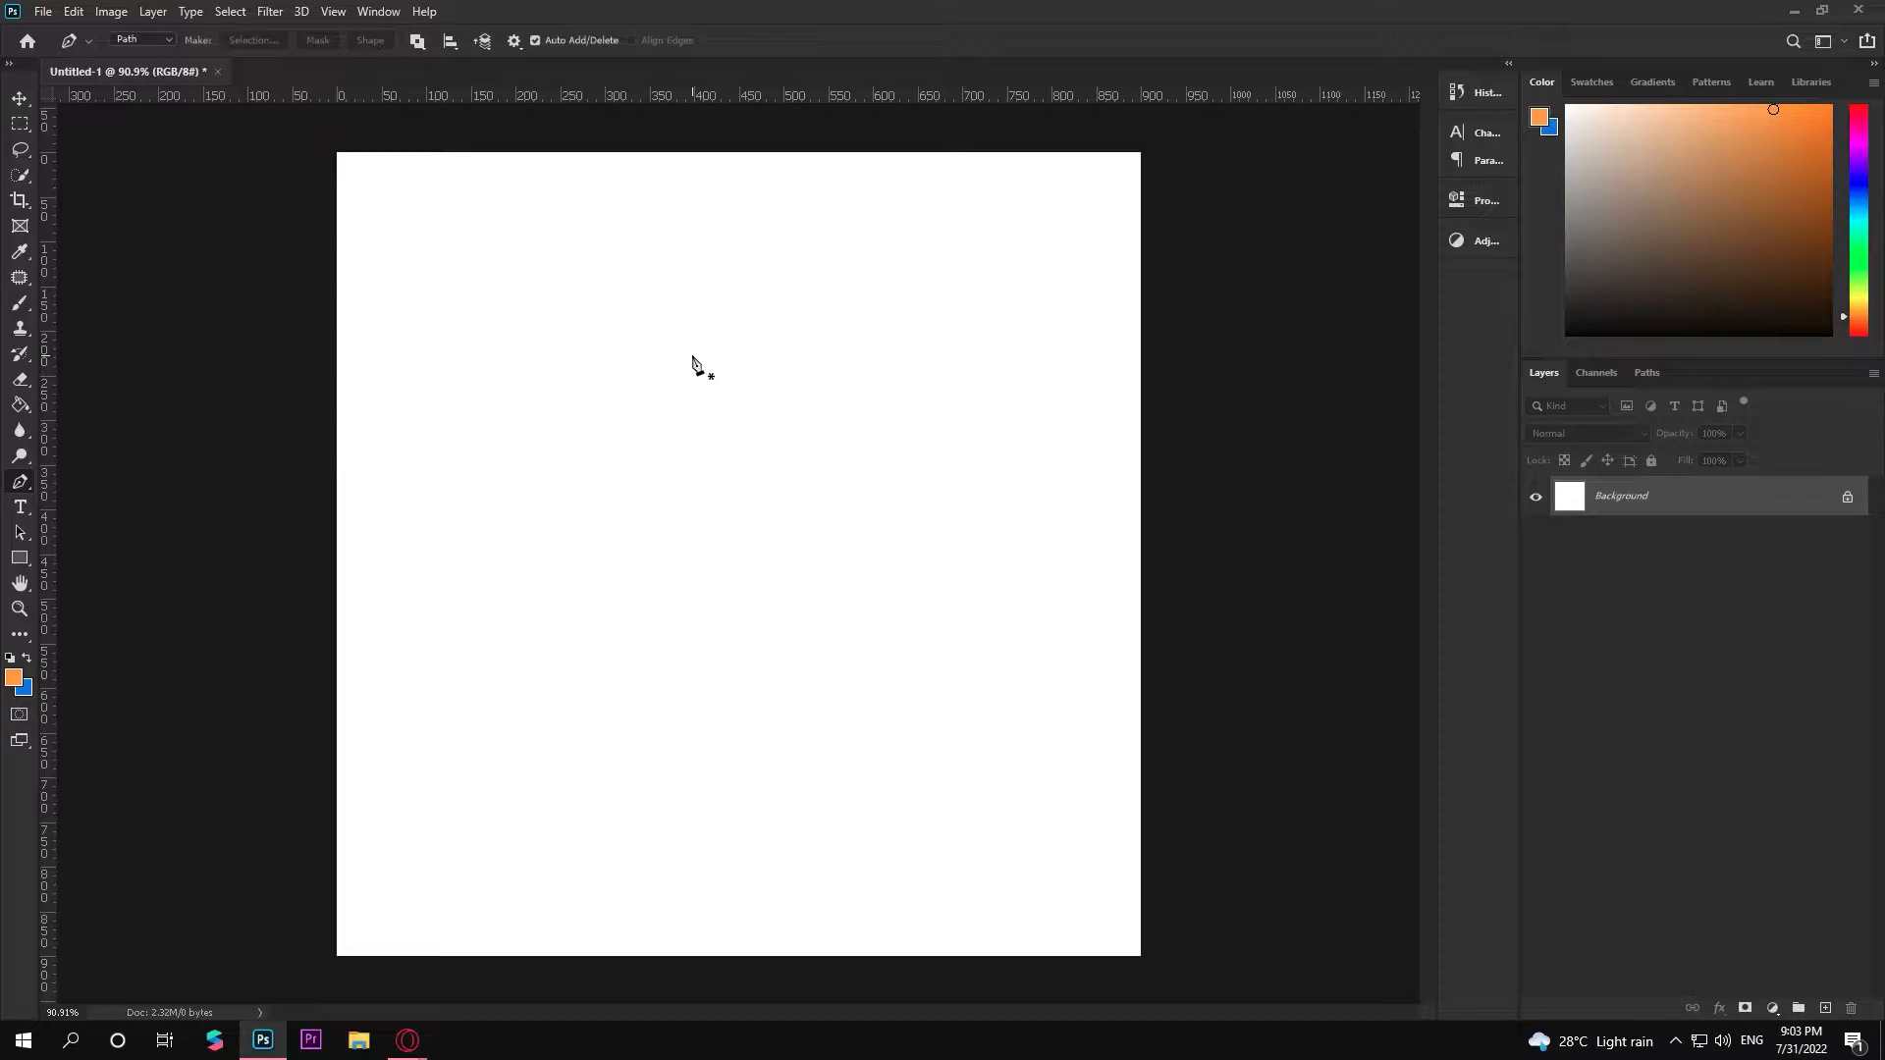
right_click(26, 487)
click(114, 481)
click(133, 39)
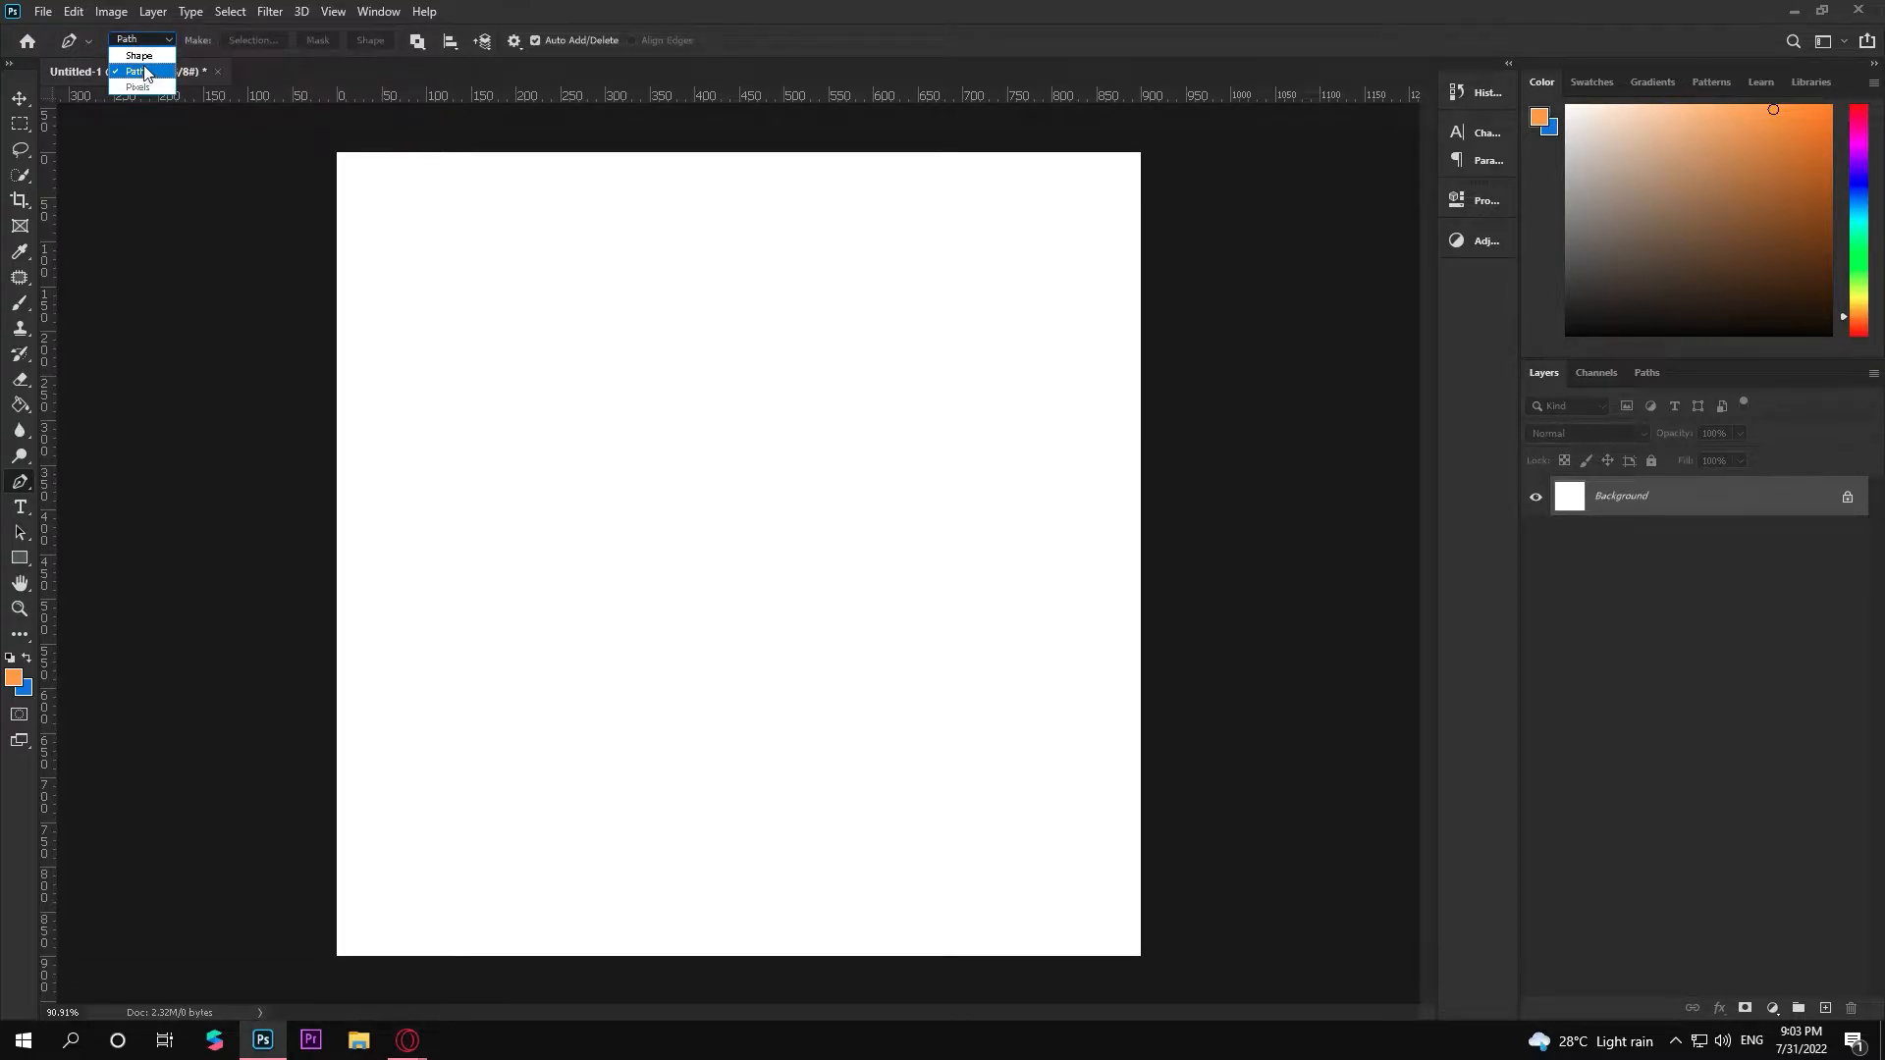
click(145, 72)
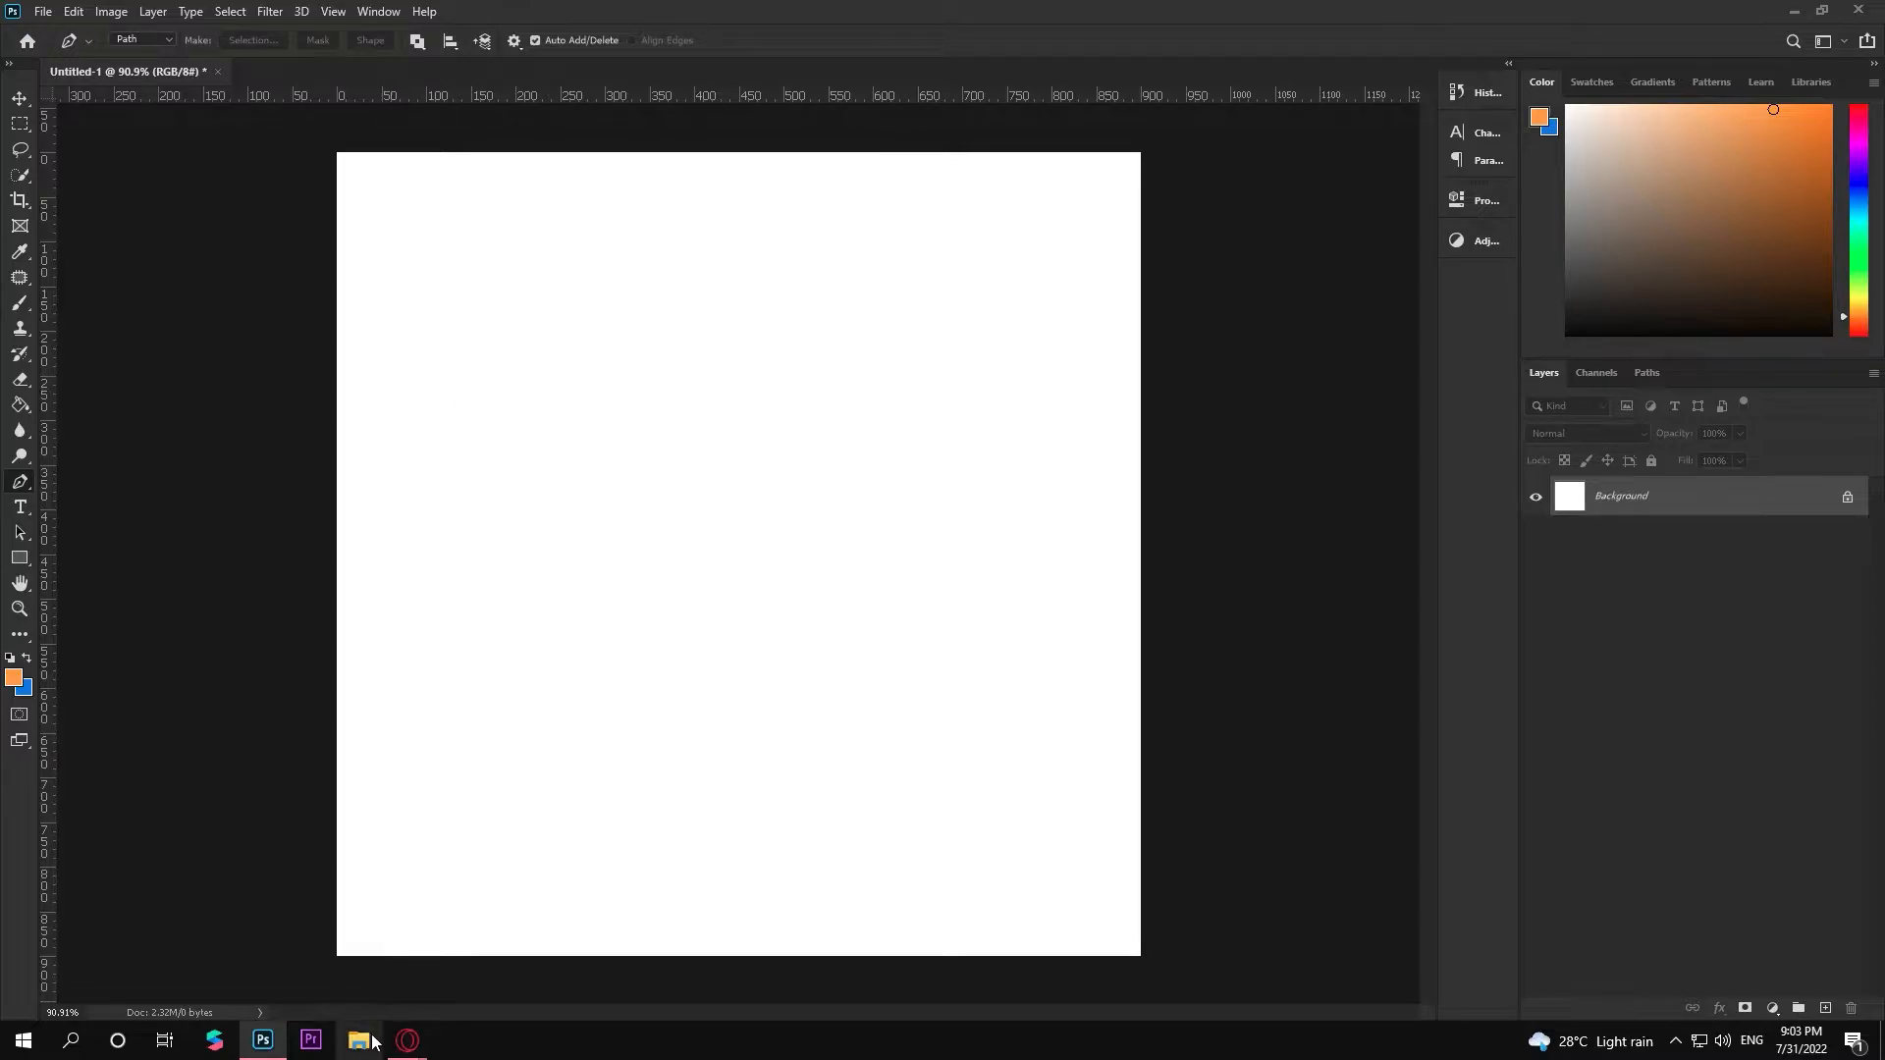
Switch to the Opera browser and search Google Images for "box"
mouse_move(405, 1043)
click(497, 992)
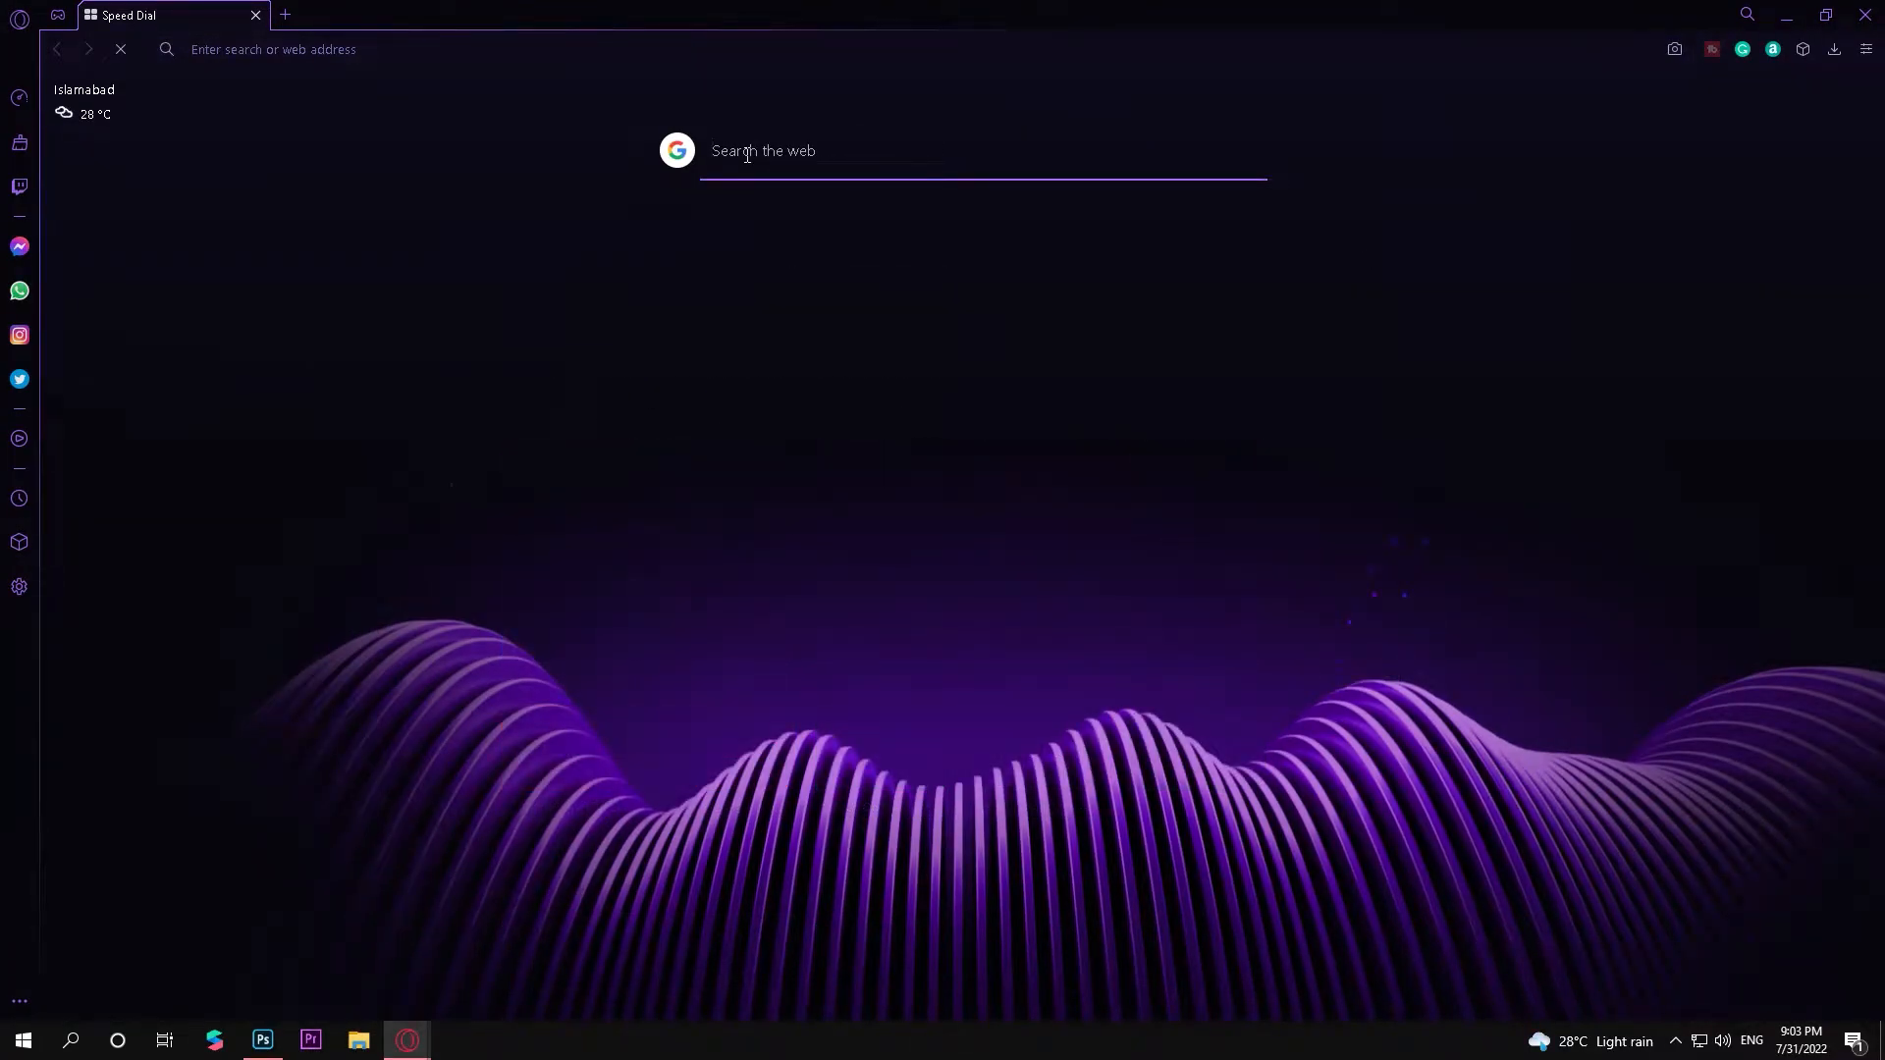
text(box)
key(Return)
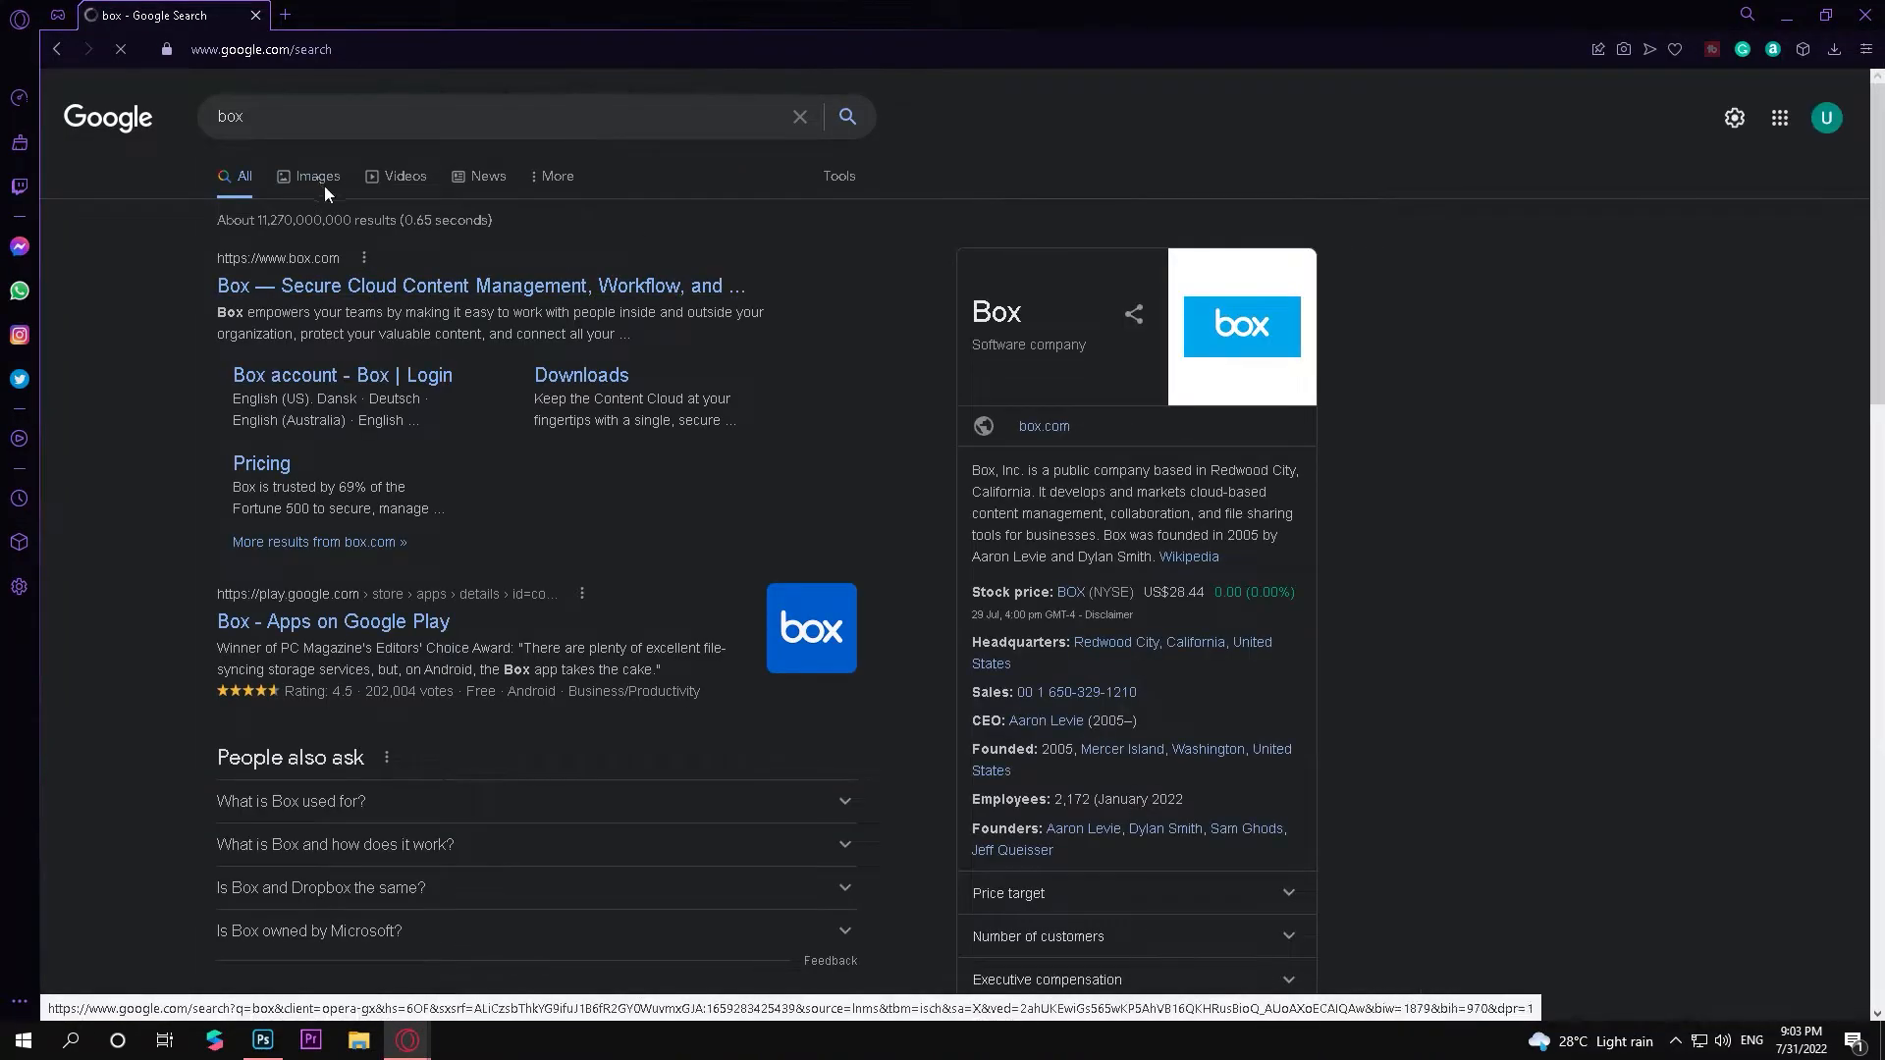
click(344, 195)
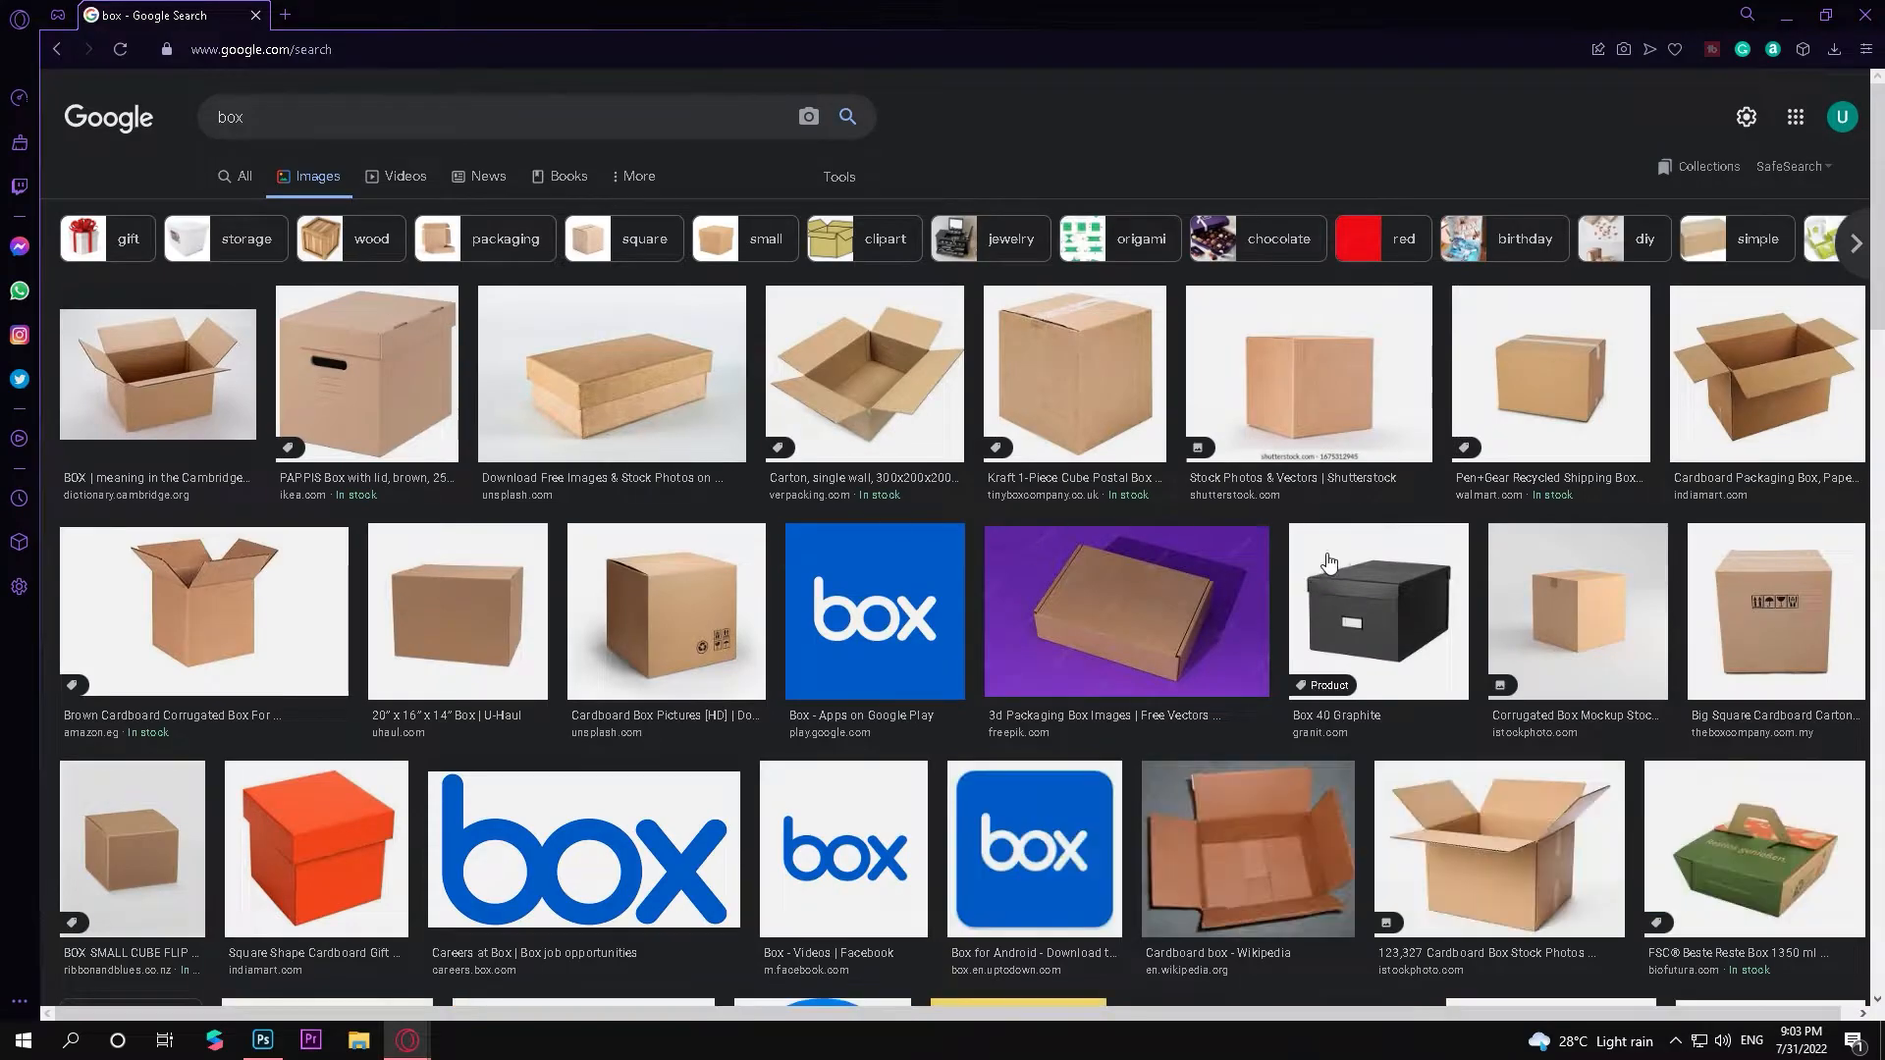
Copy the Pen+Gear shipping box image and paste it into the Untitled-1 document in Photoshop
click(1533, 415)
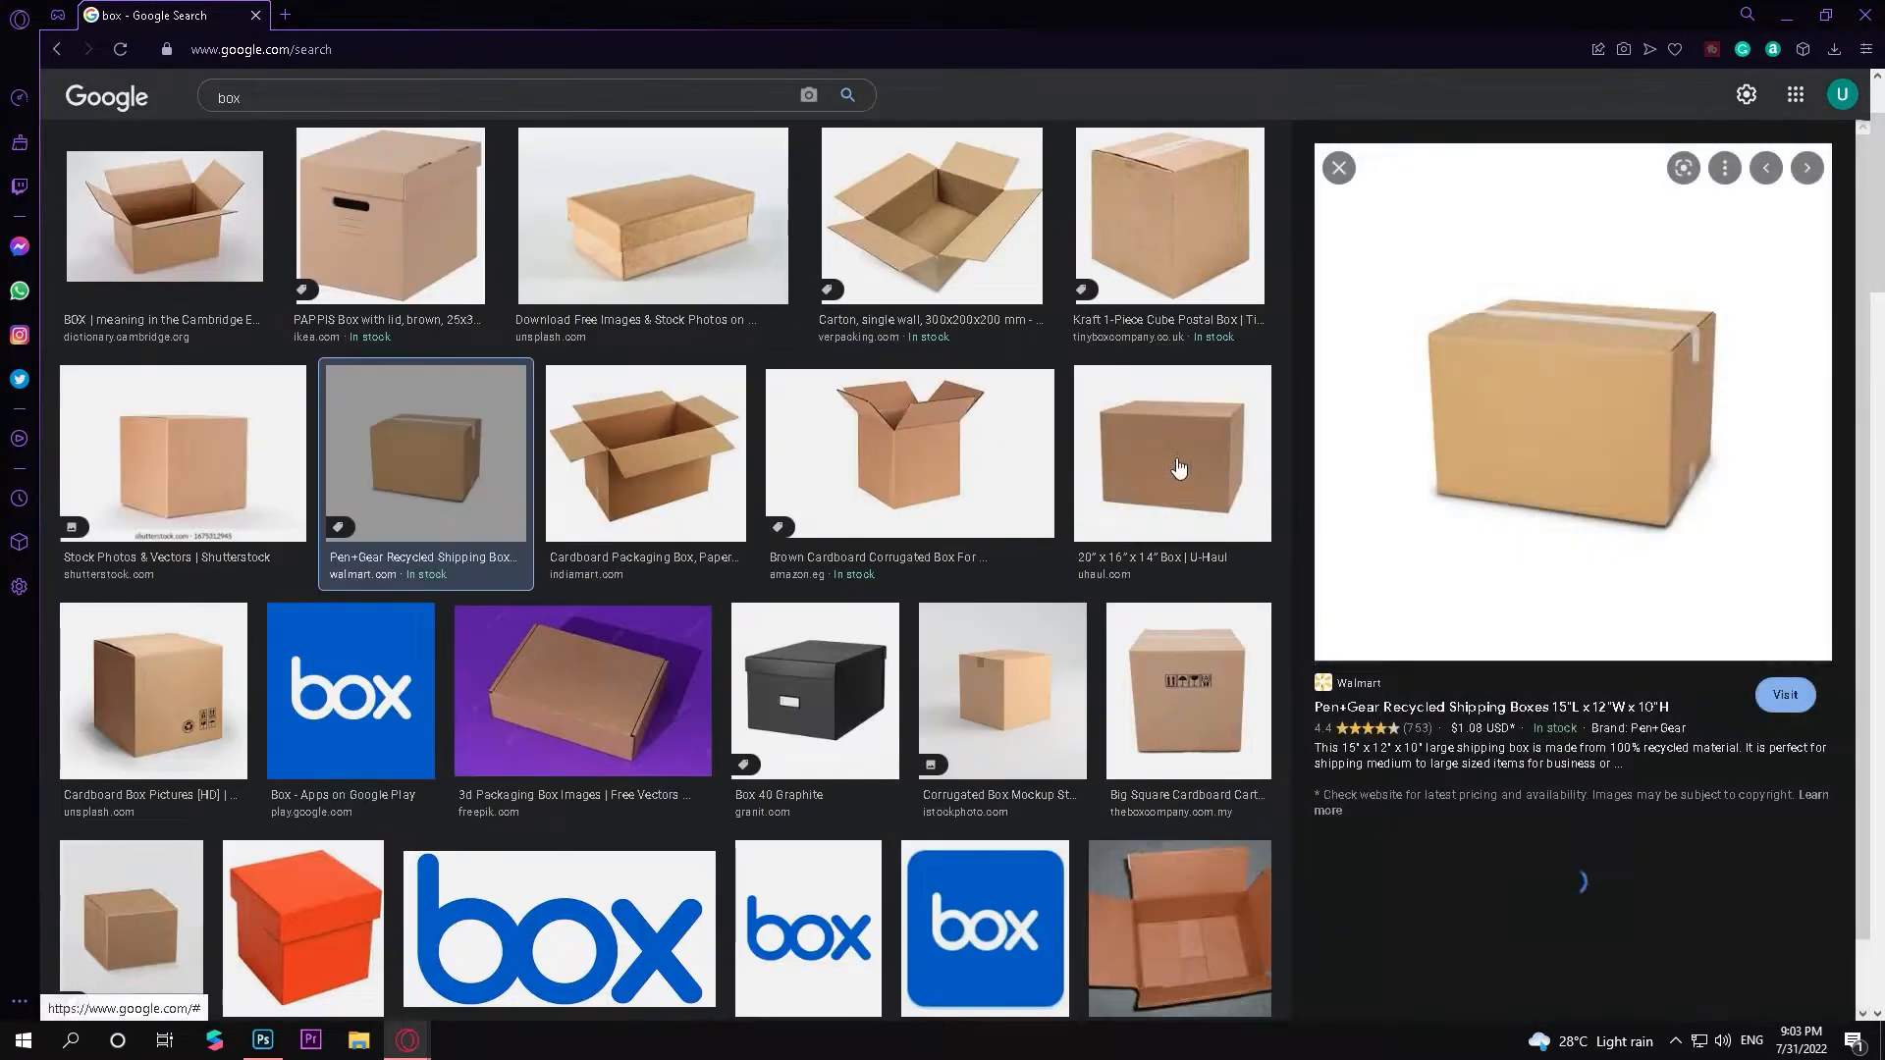
right_click(1510, 410)
click(1570, 610)
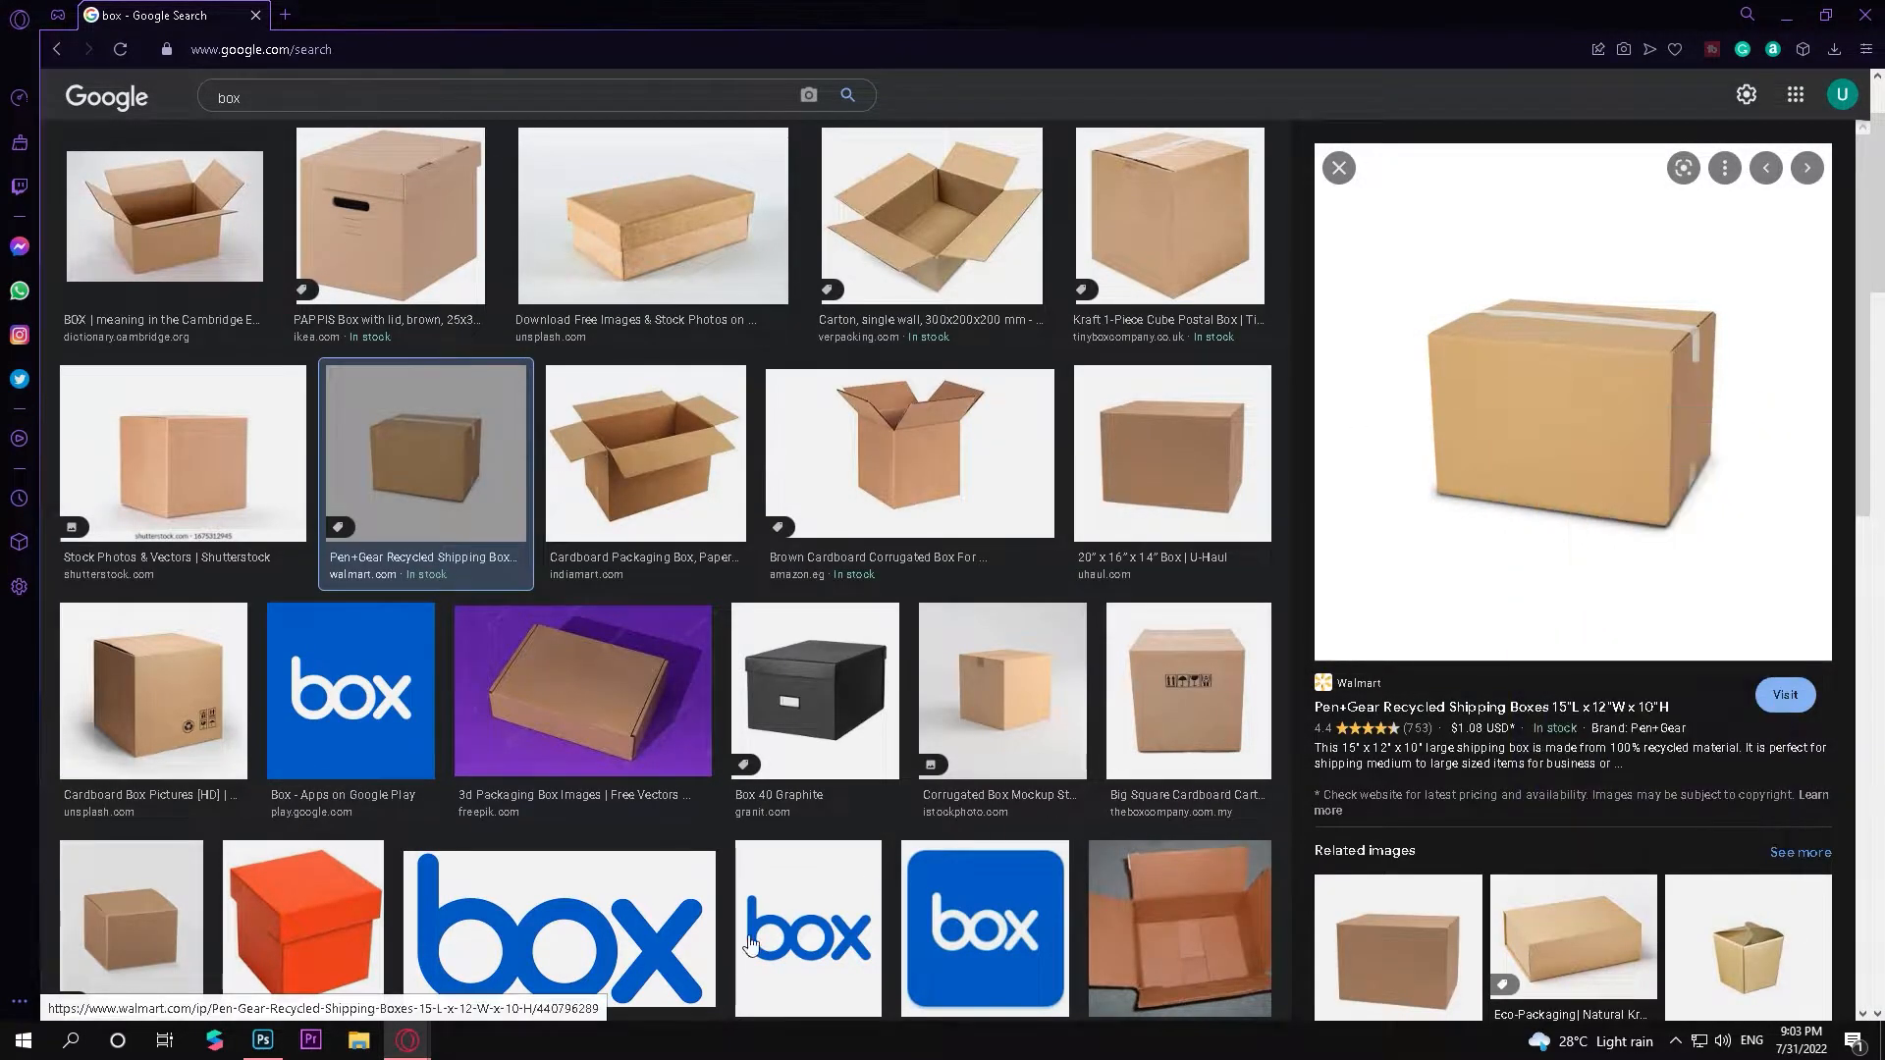
click(262, 1039)
key(ctrl+v)
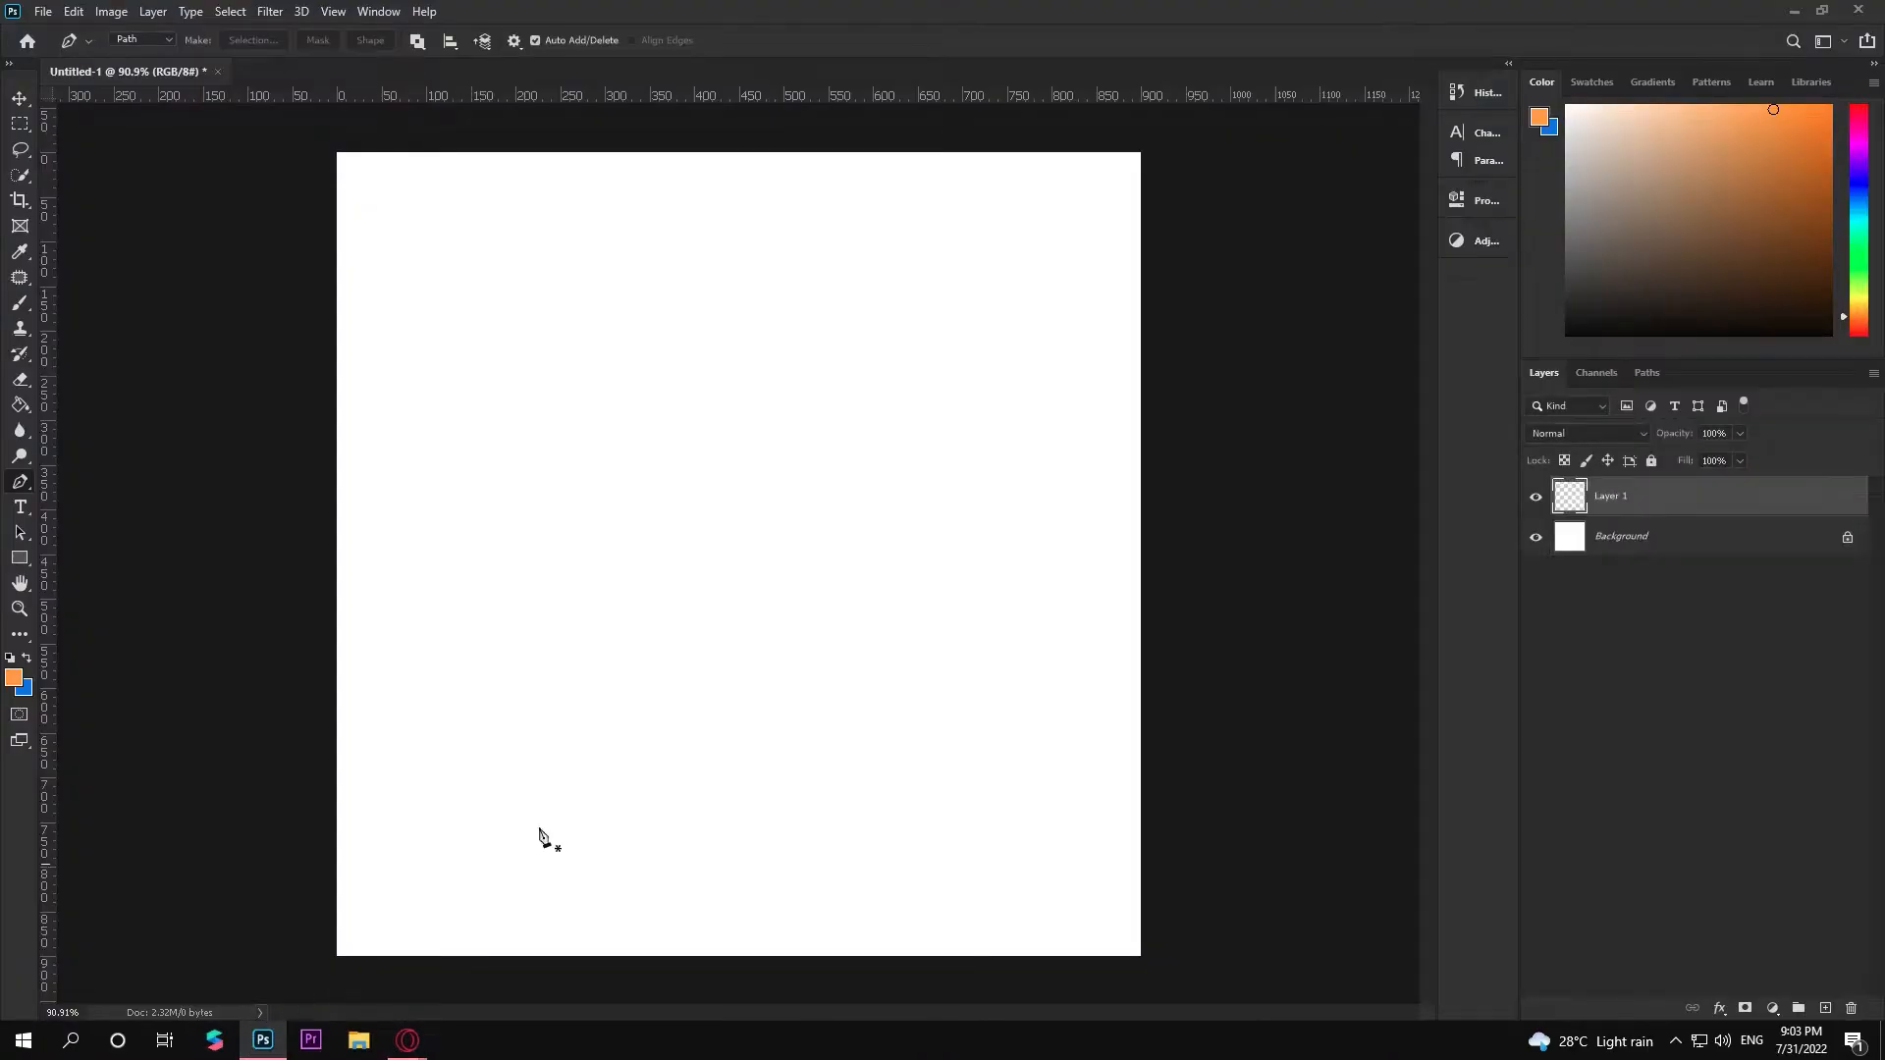
Enlarge the pasted box image proportionally about its centre so it fills most of the canvas
click(19, 102)
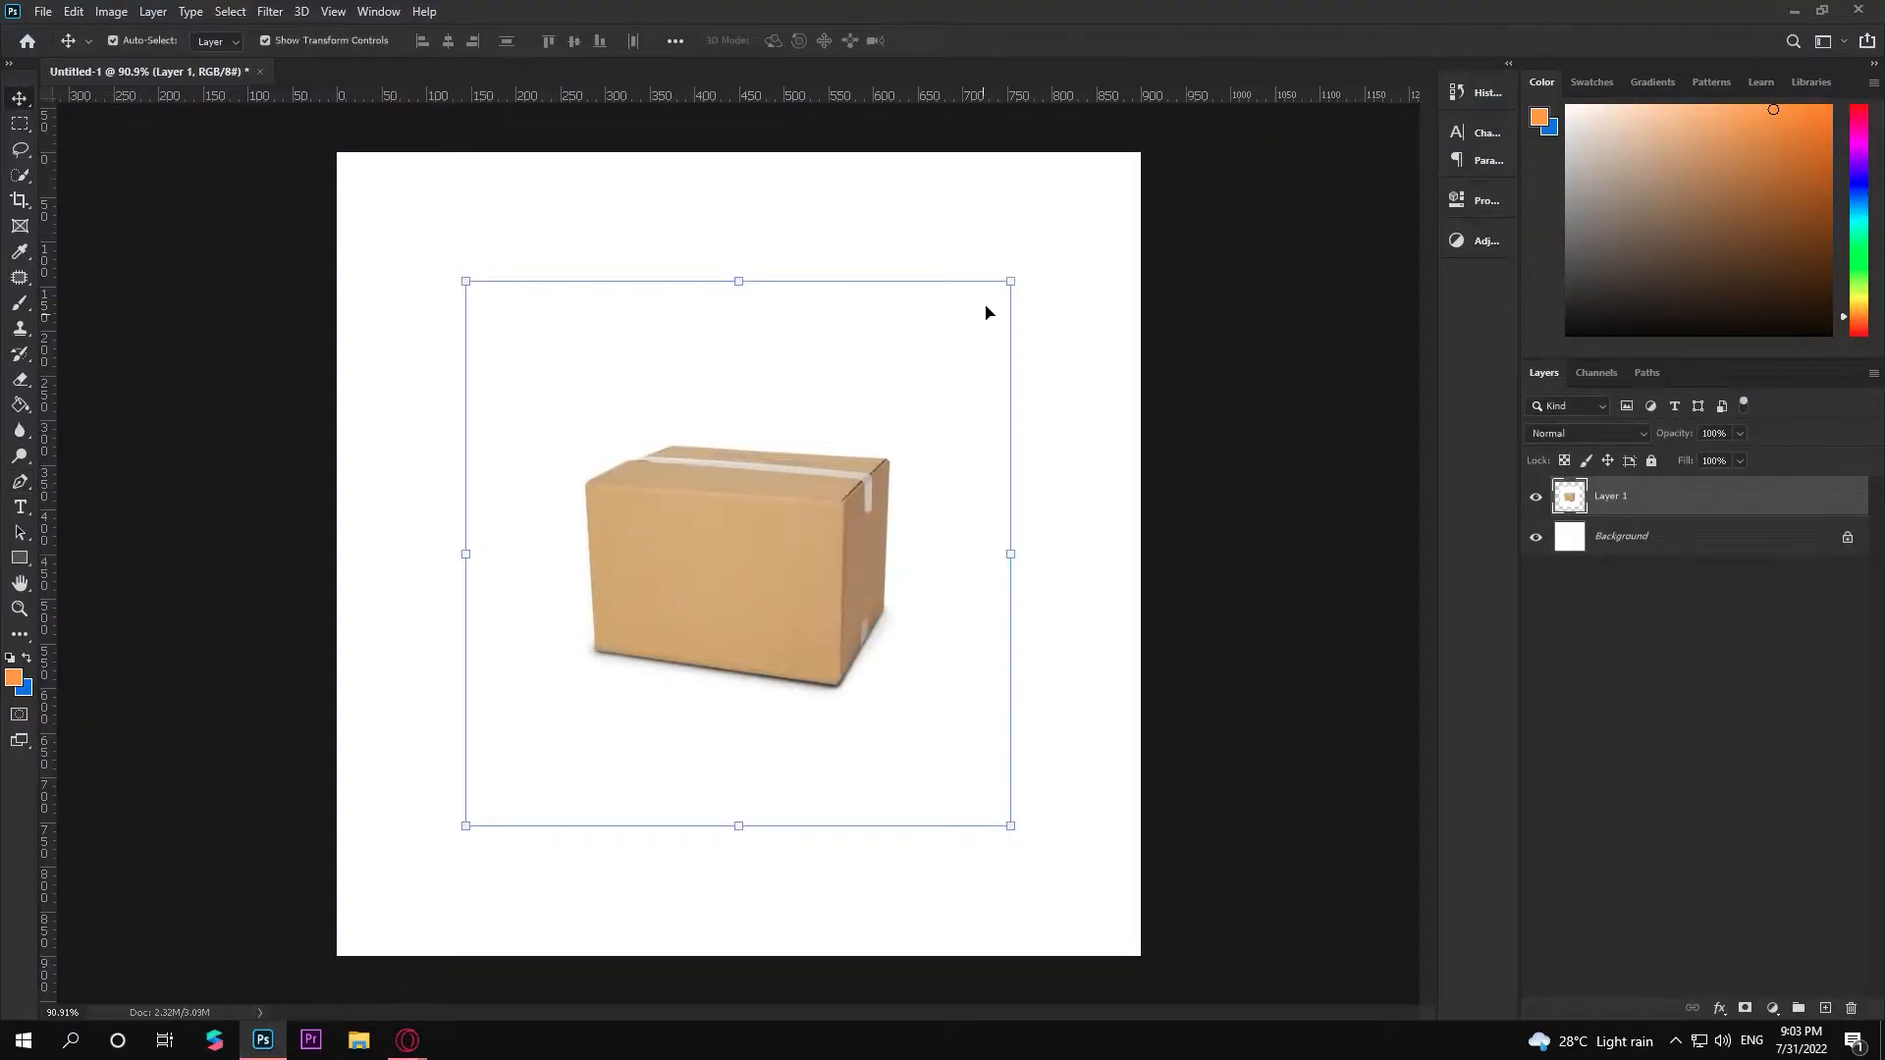
drag(1028, 269, 1095, 201)
click(984, 41)
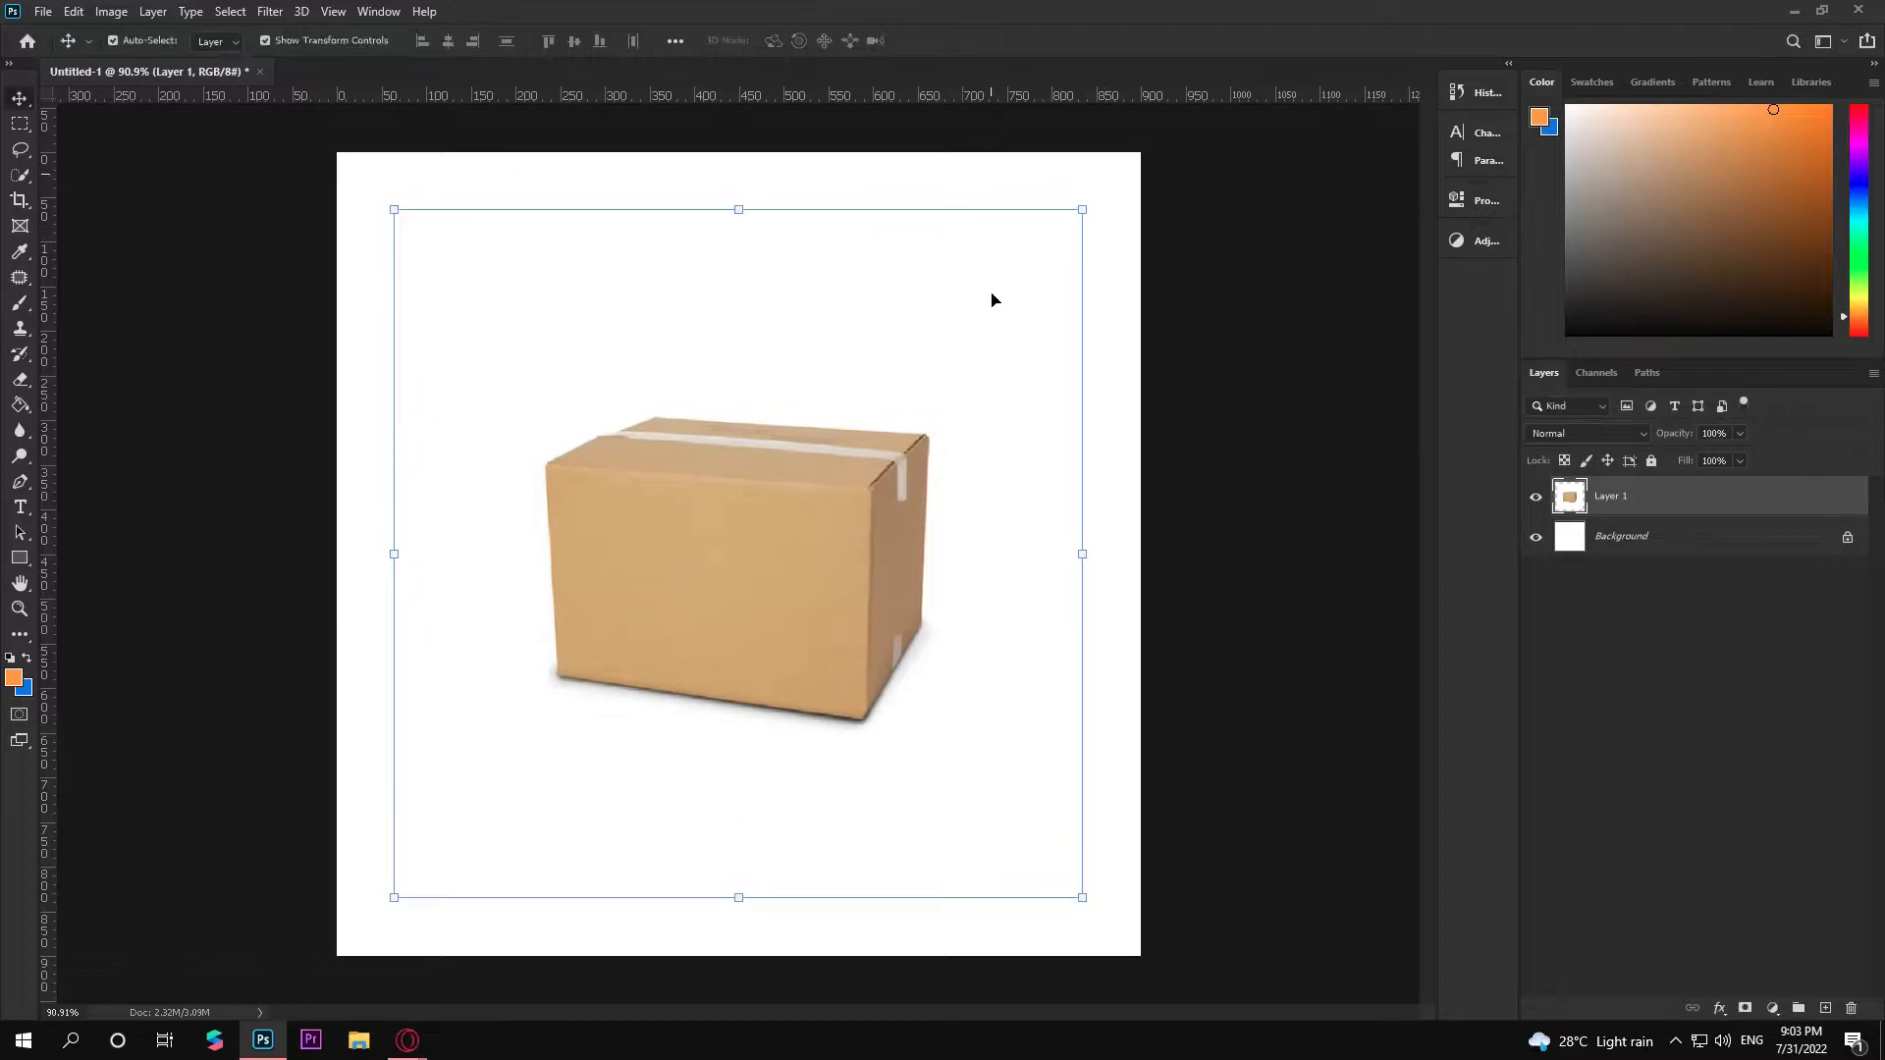
click(208, 351)
Return to the Pen tool and hide the white Background layer
click(20, 482)
scroll(648, 505, up, 6)
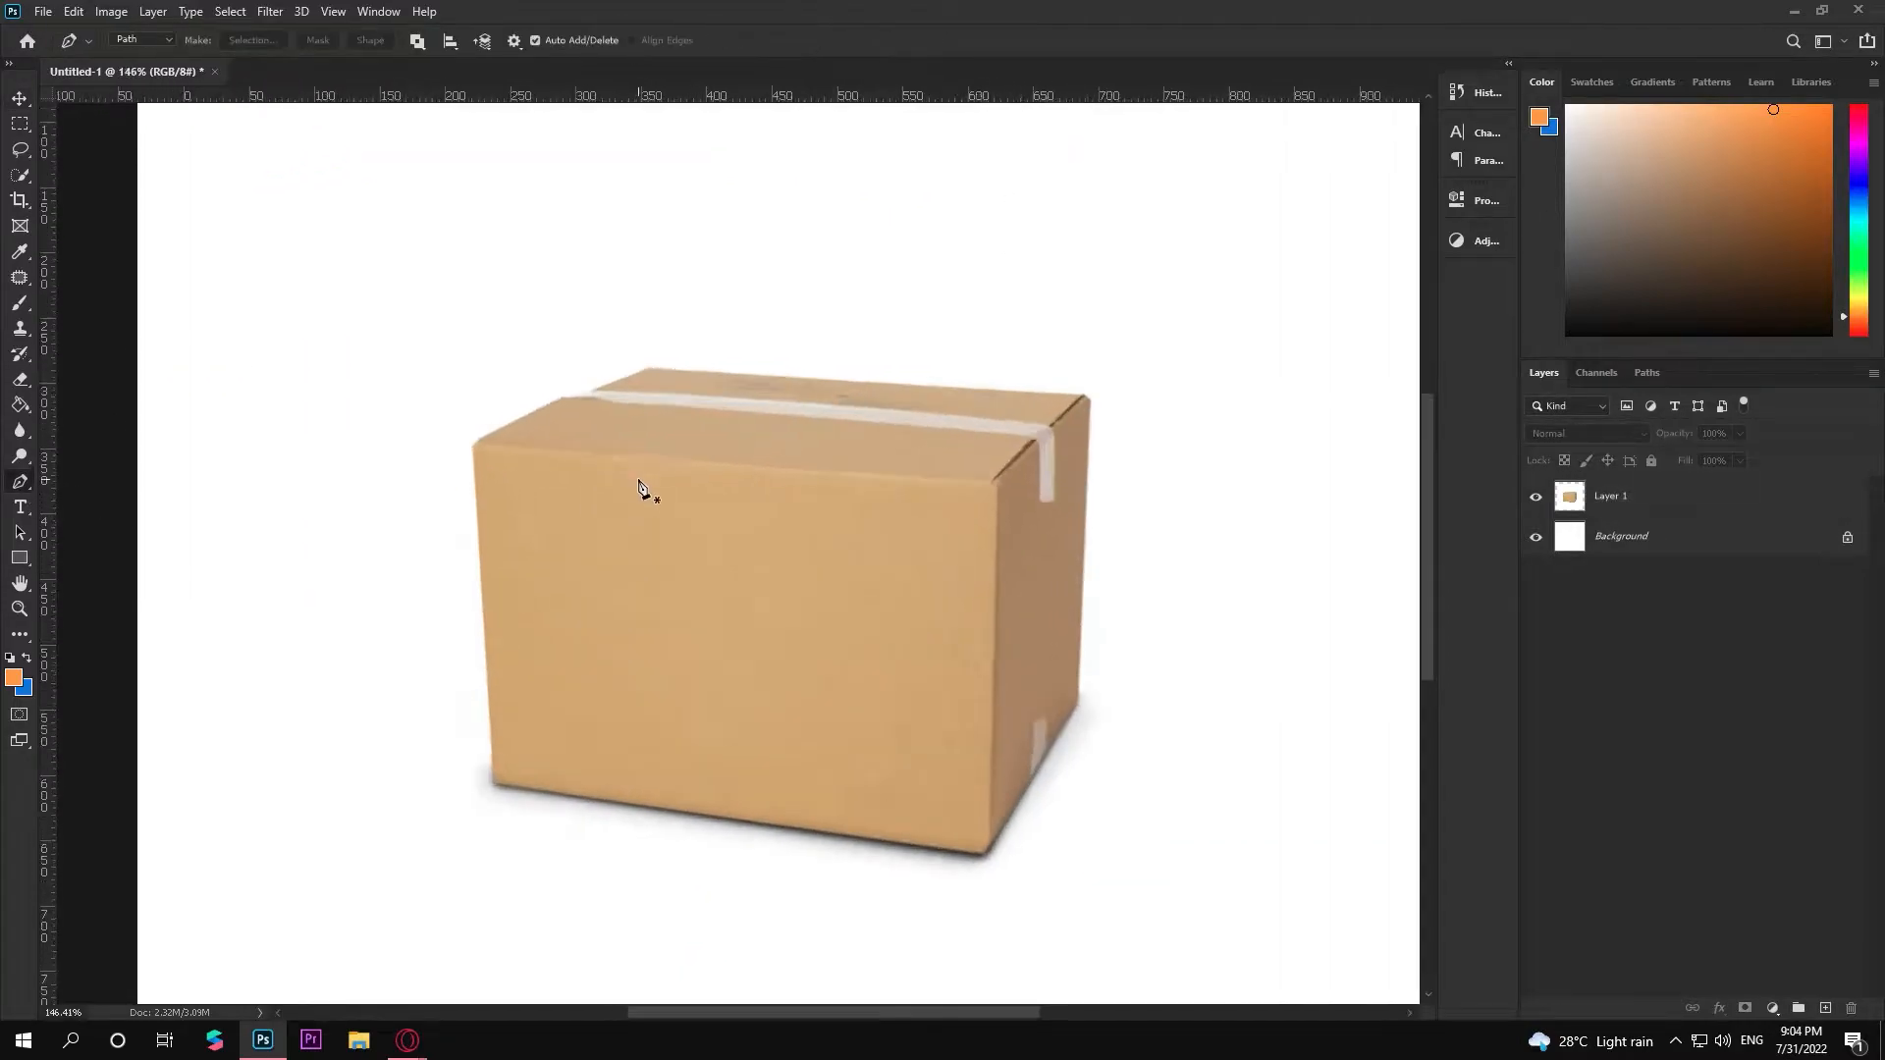
scroll(540, 428, up, 1)
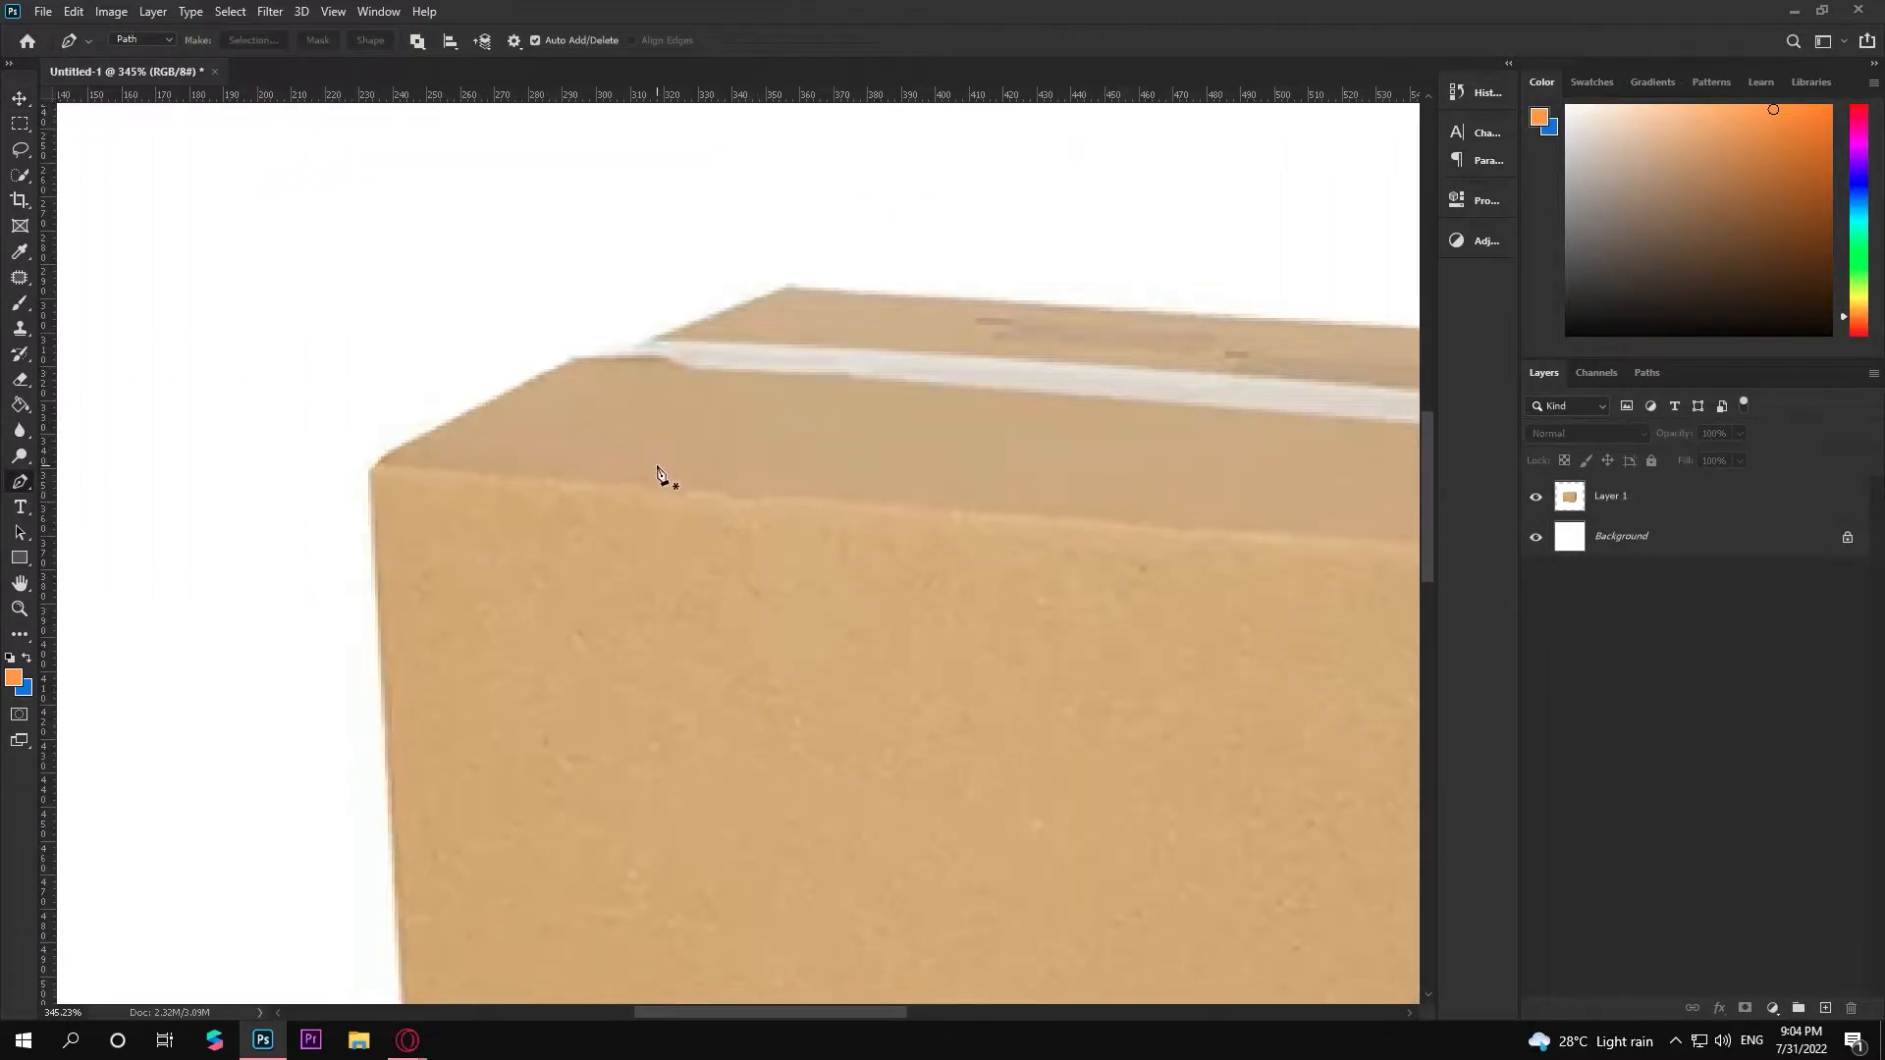
click(1536, 539)
Place the path's first anchor point at the upper-left corner of the box's front face
scroll(1174, 609, down, 5)
scroll(917, 610, up, 4)
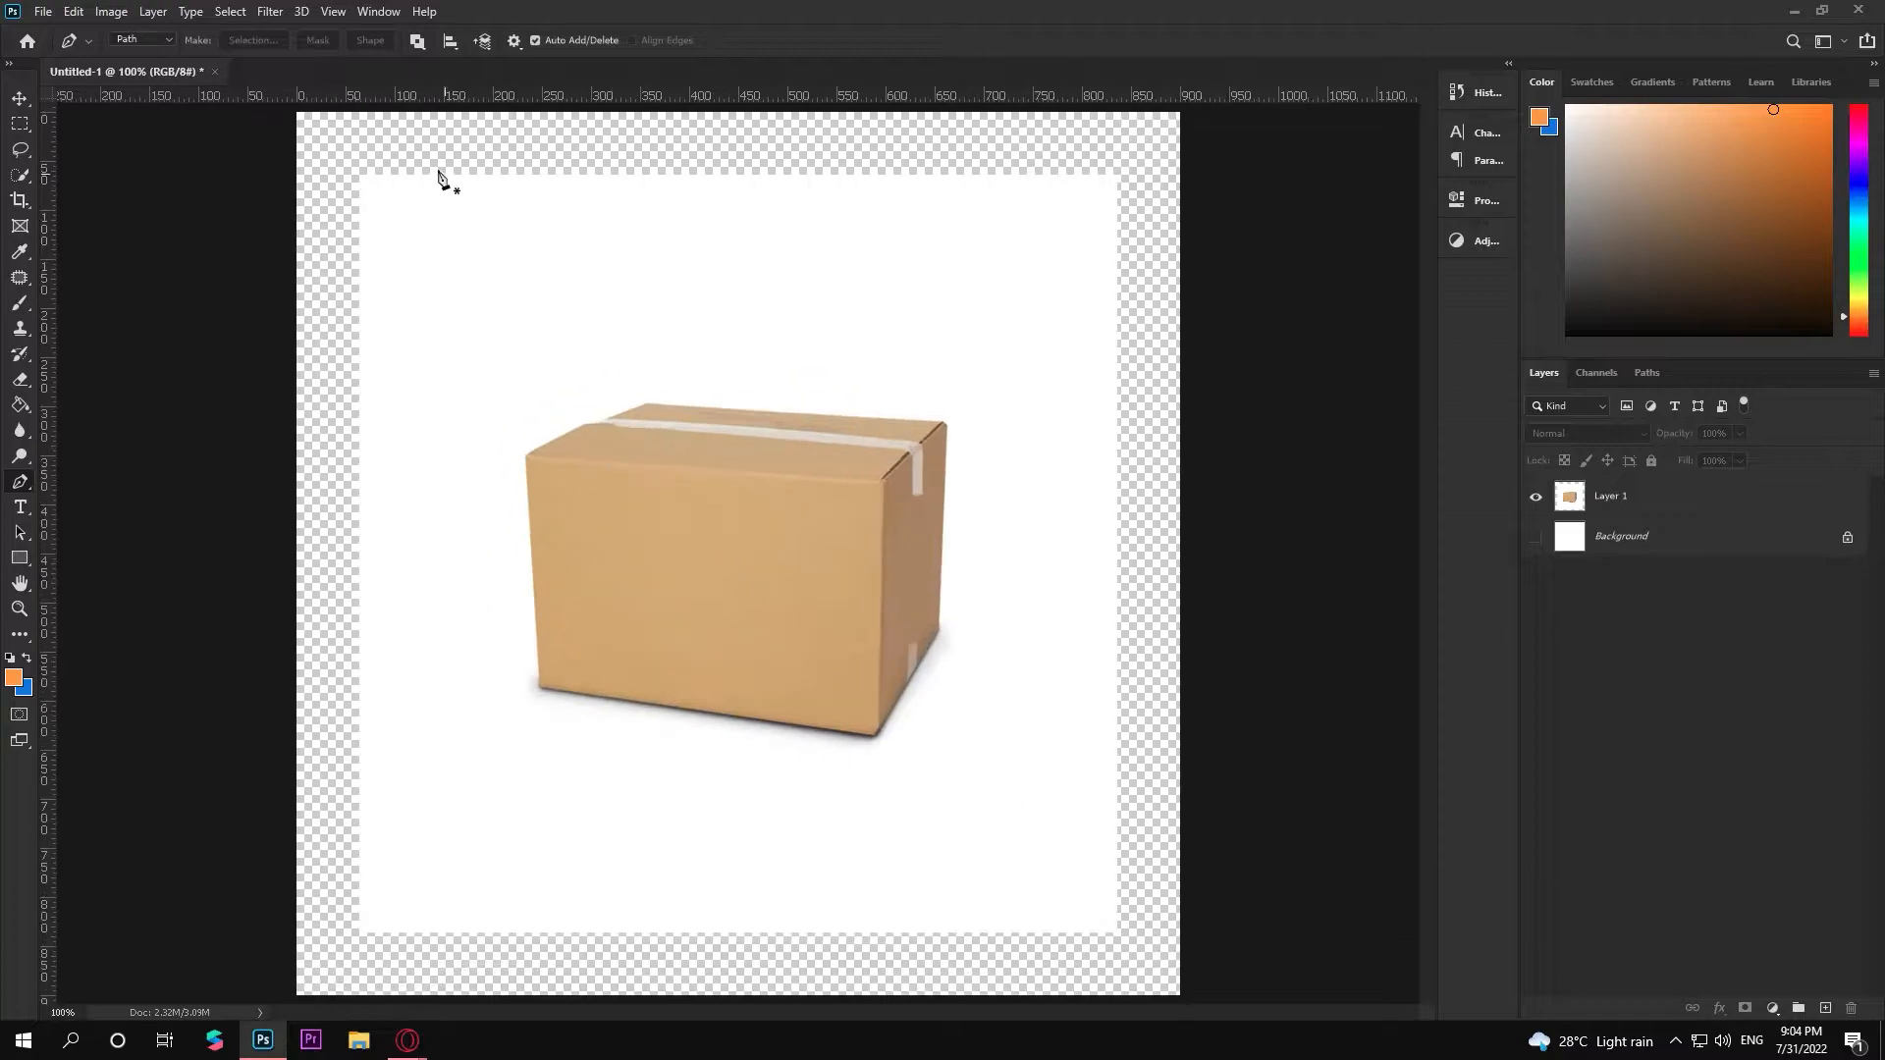
scroll(356, 284, up, 3)
scroll(477, 469, down, 2)
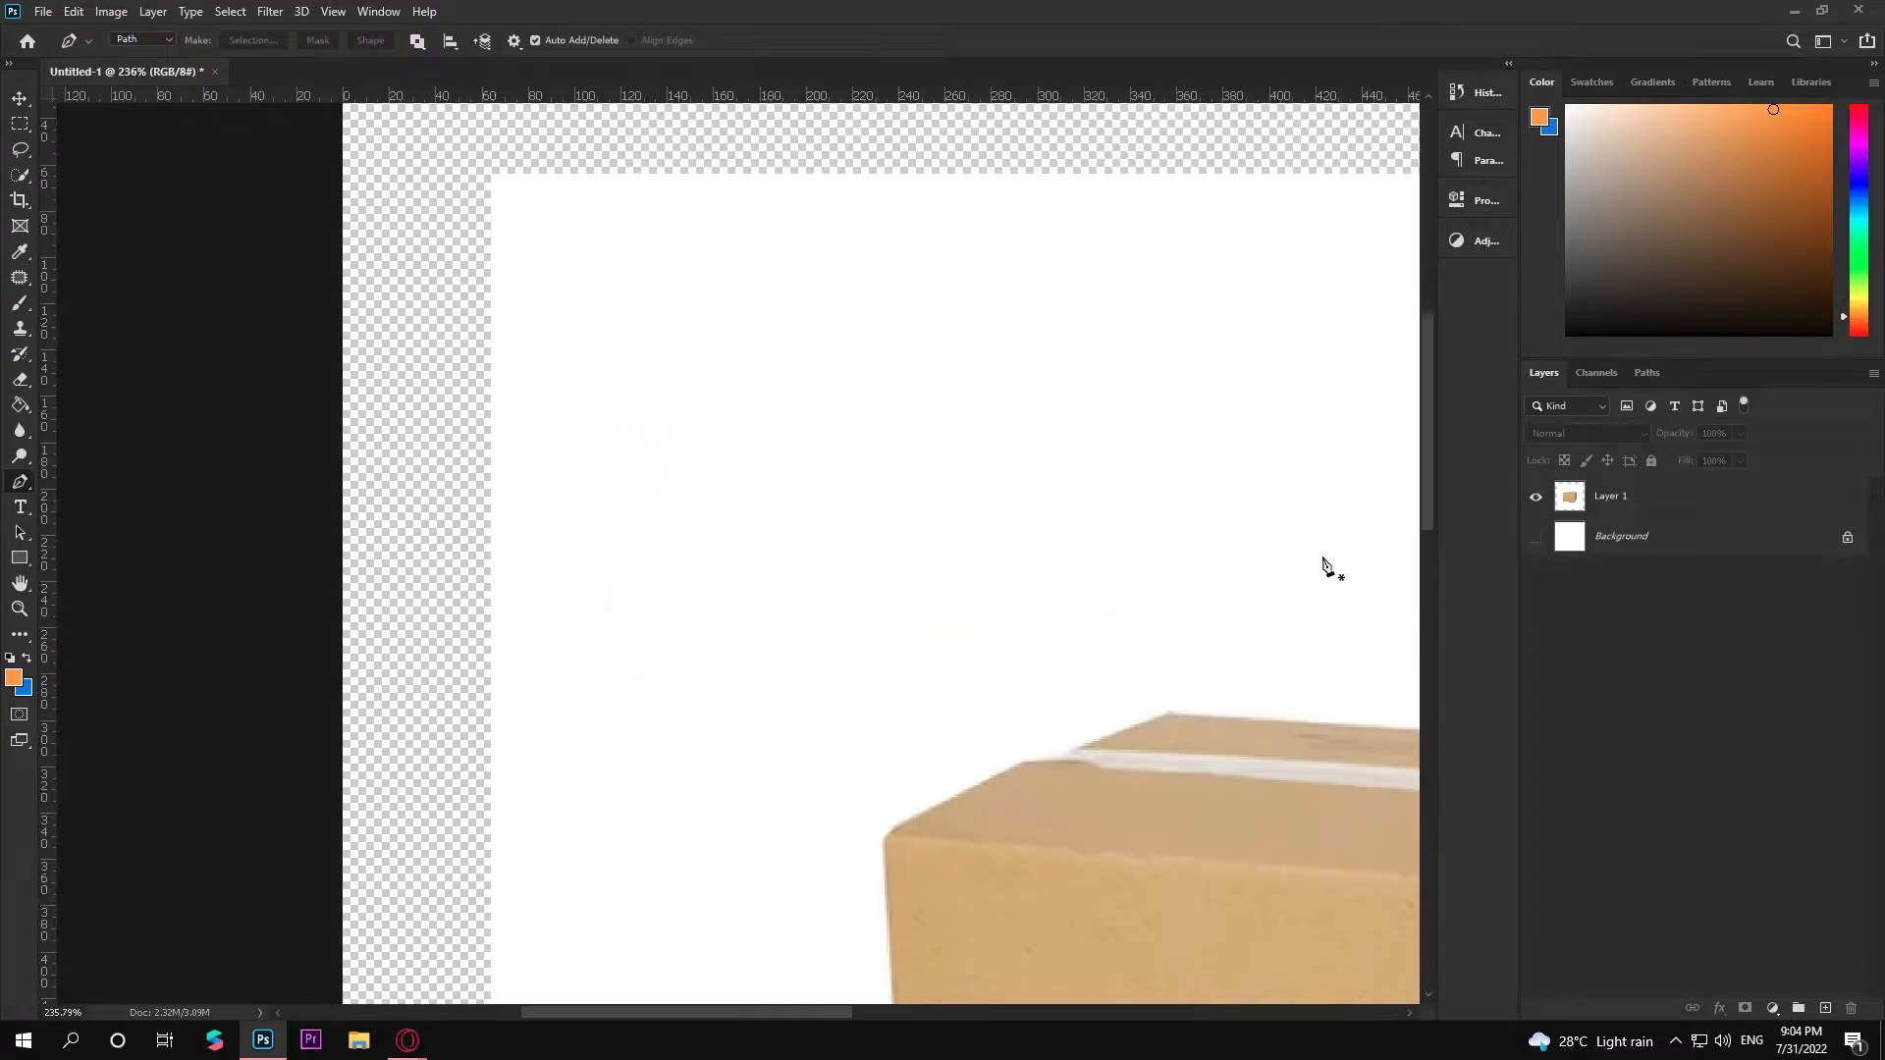
scroll(622, 403, up, 3)
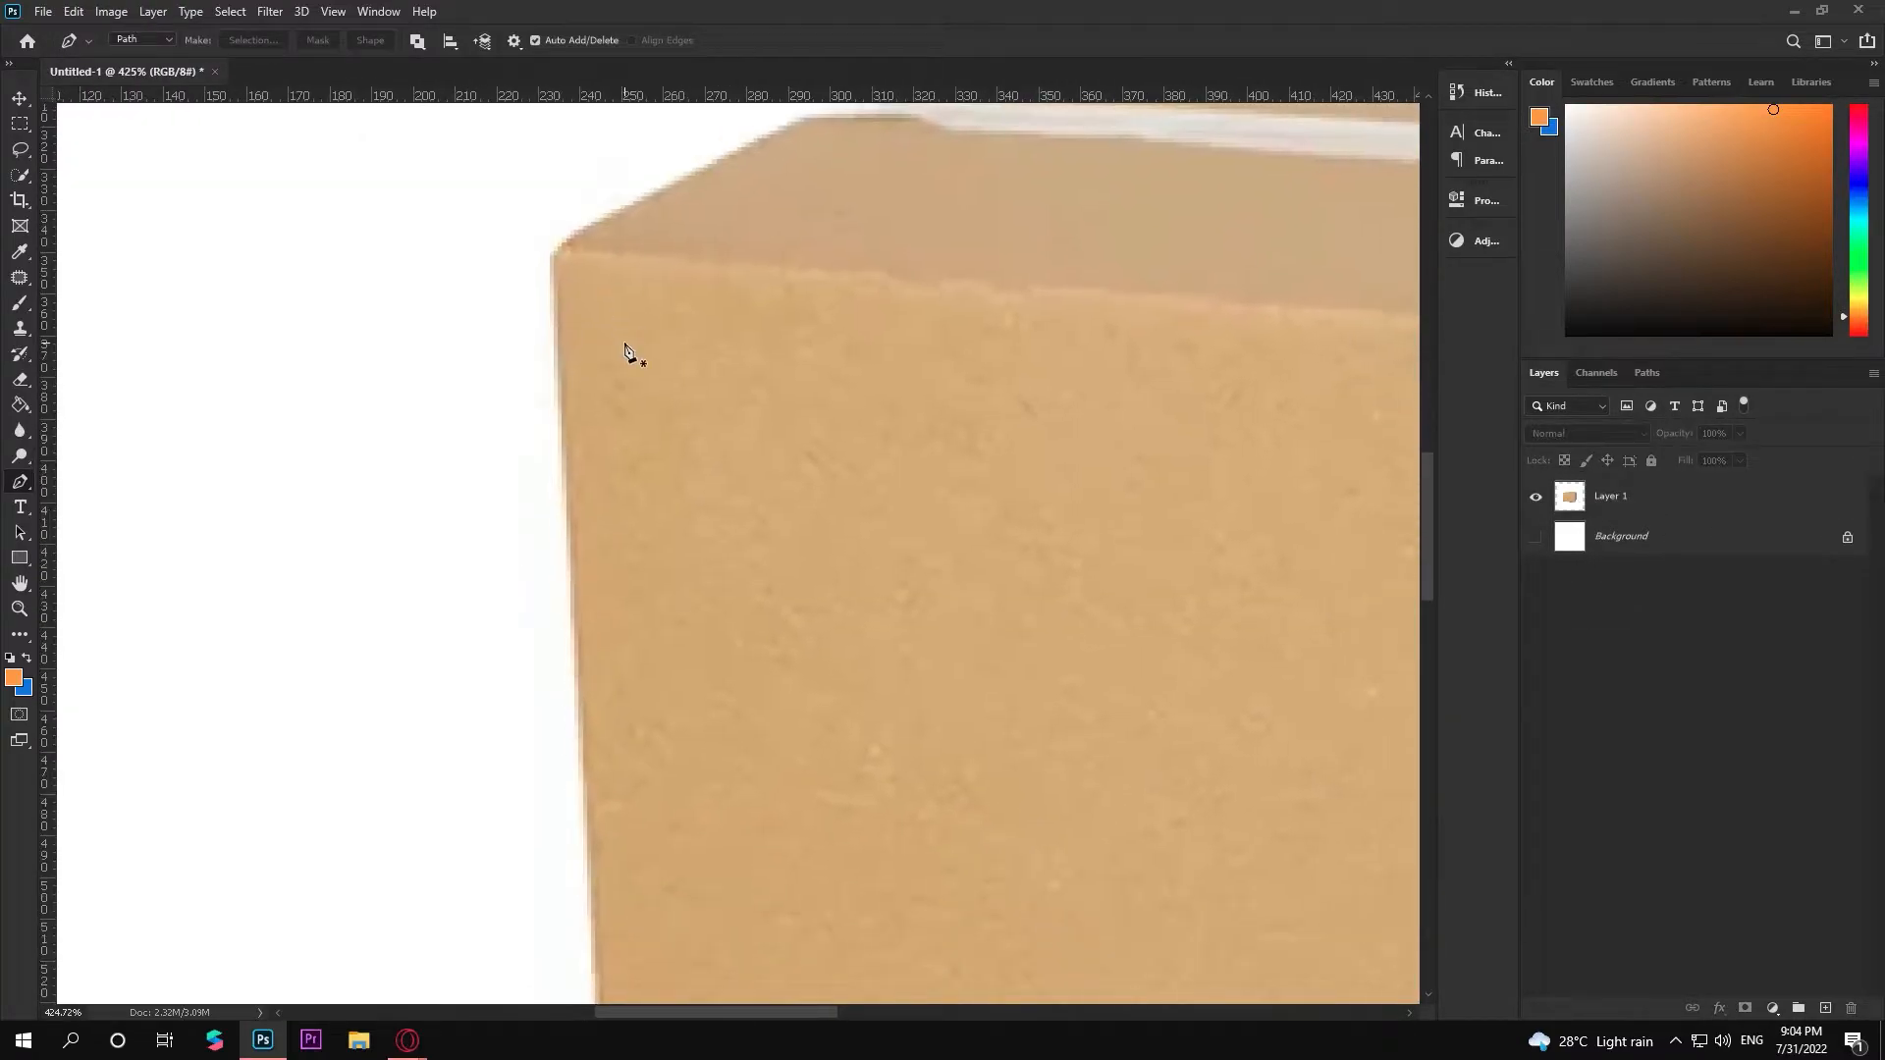
scroll(664, 504, down, 7)
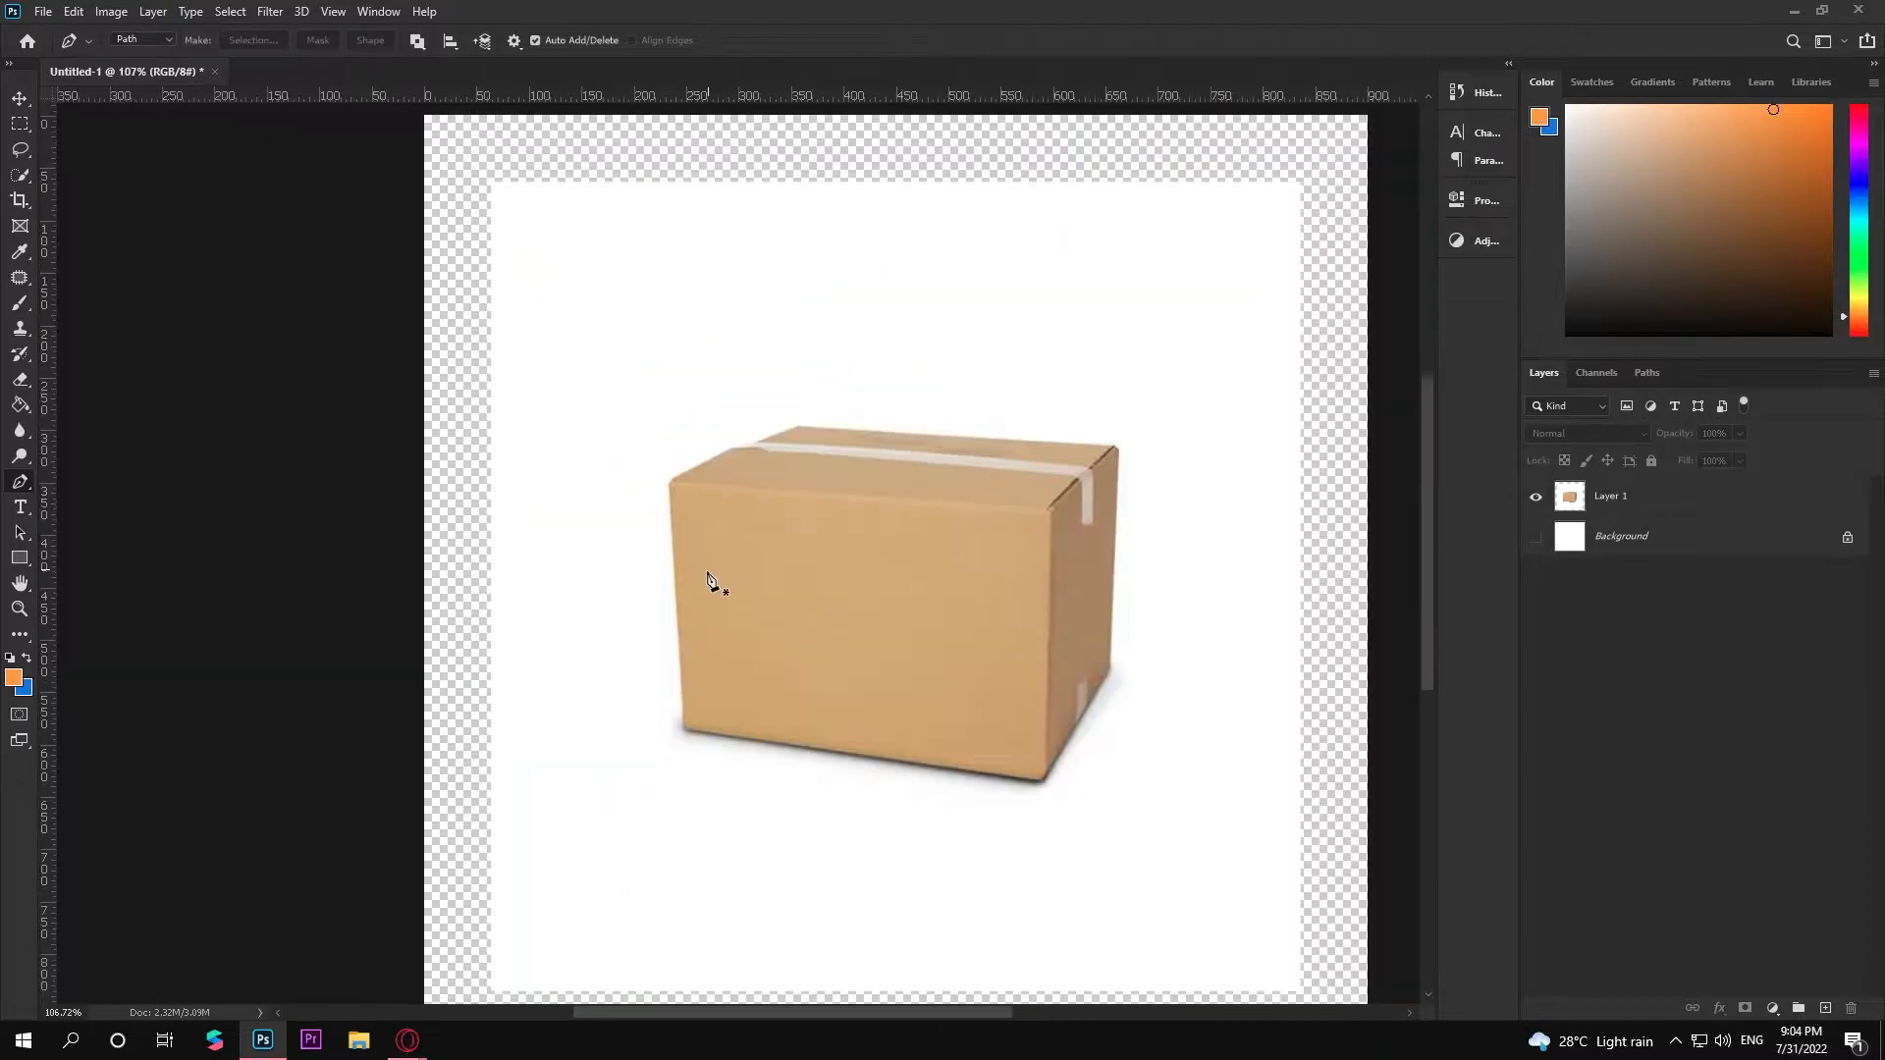
scroll(803, 653, up, 2)
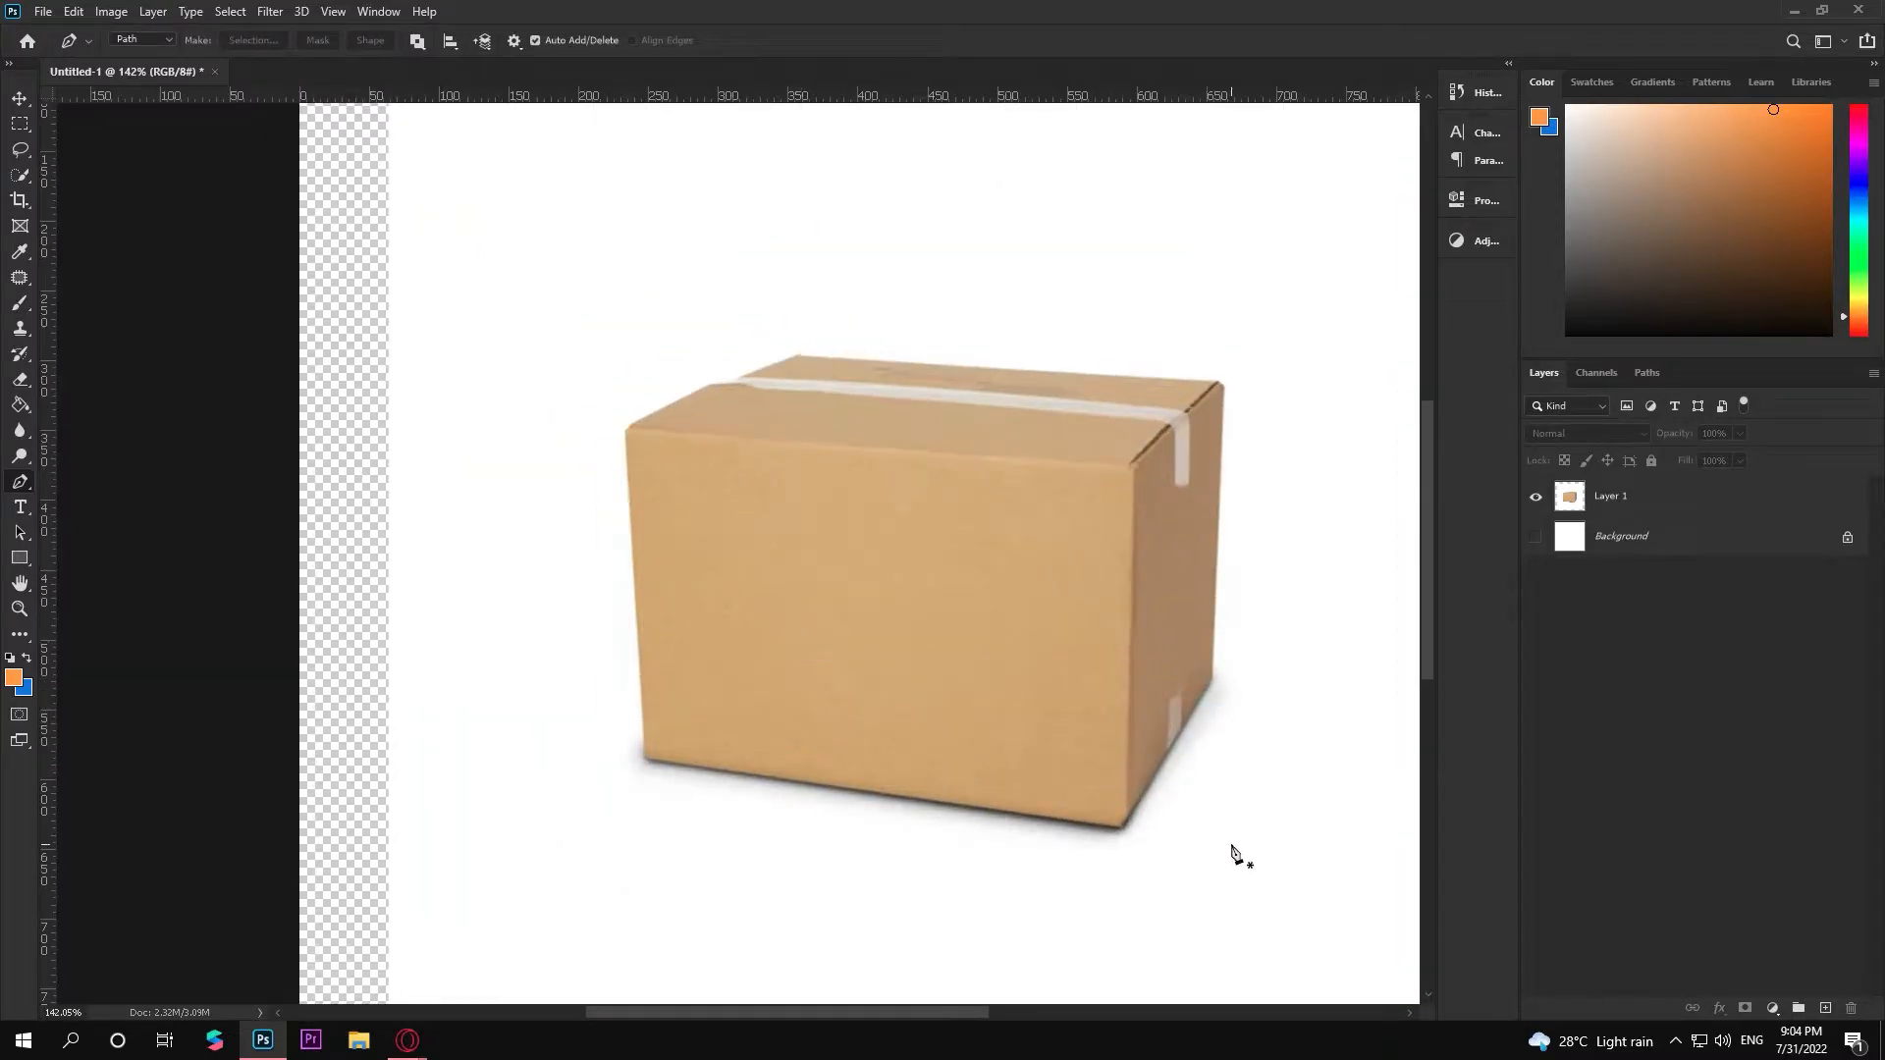
scroll(648, 437, up, 4)
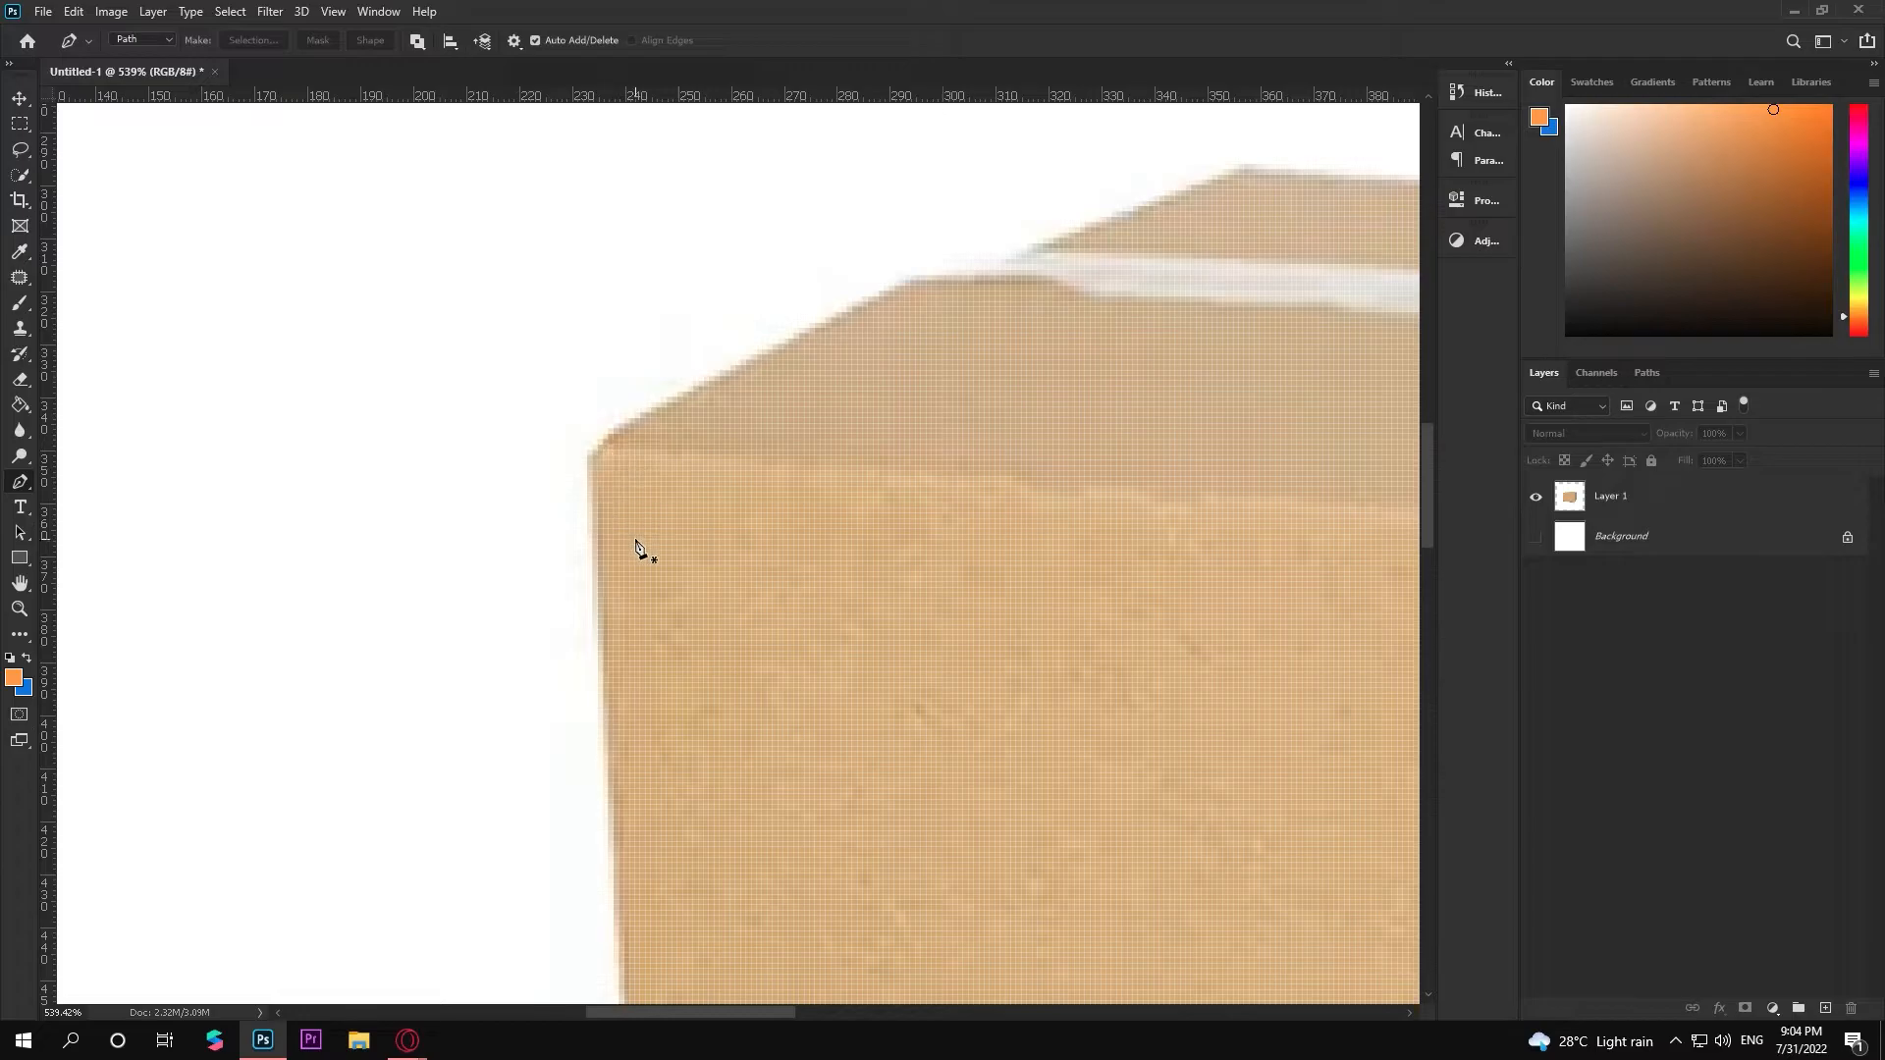
click(602, 424)
Try two closely spaced anchor points down the box's left edge and undo both
scroll(790, 736, down, 3)
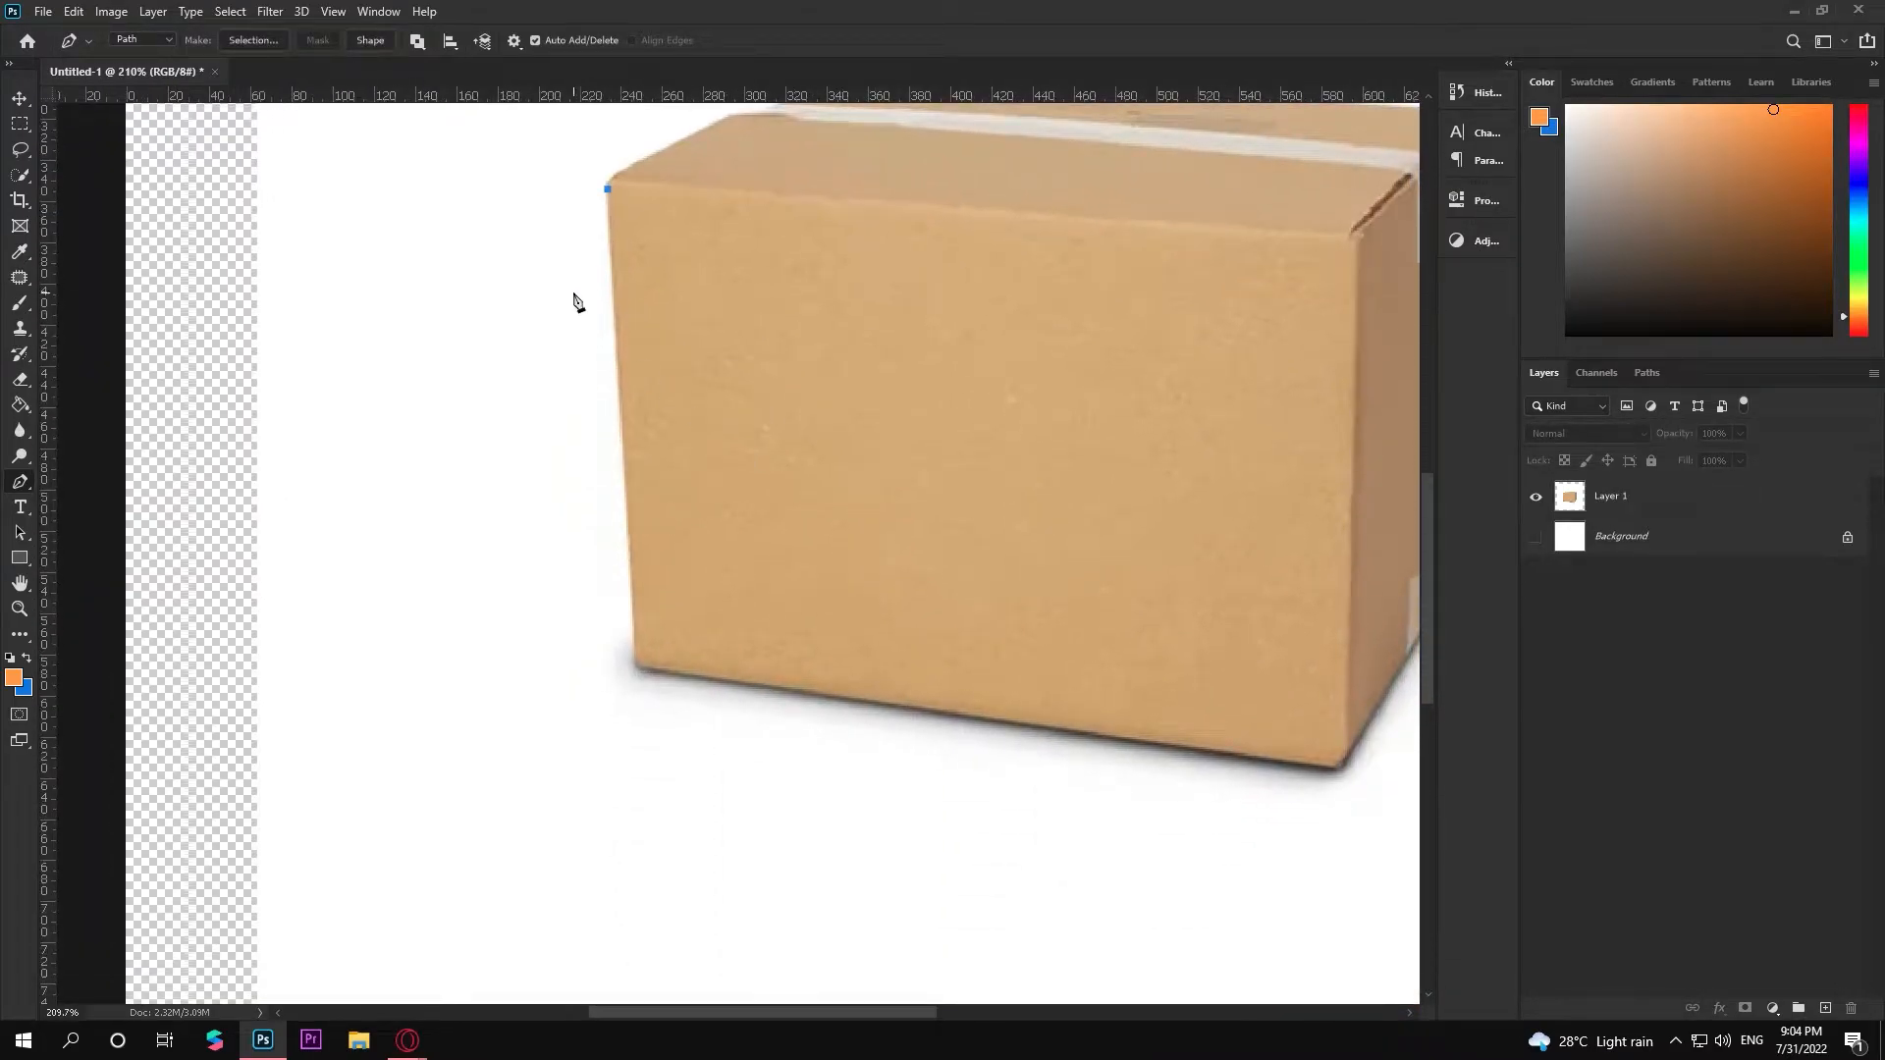
scroll(612, 341, up, 2)
click(616, 311)
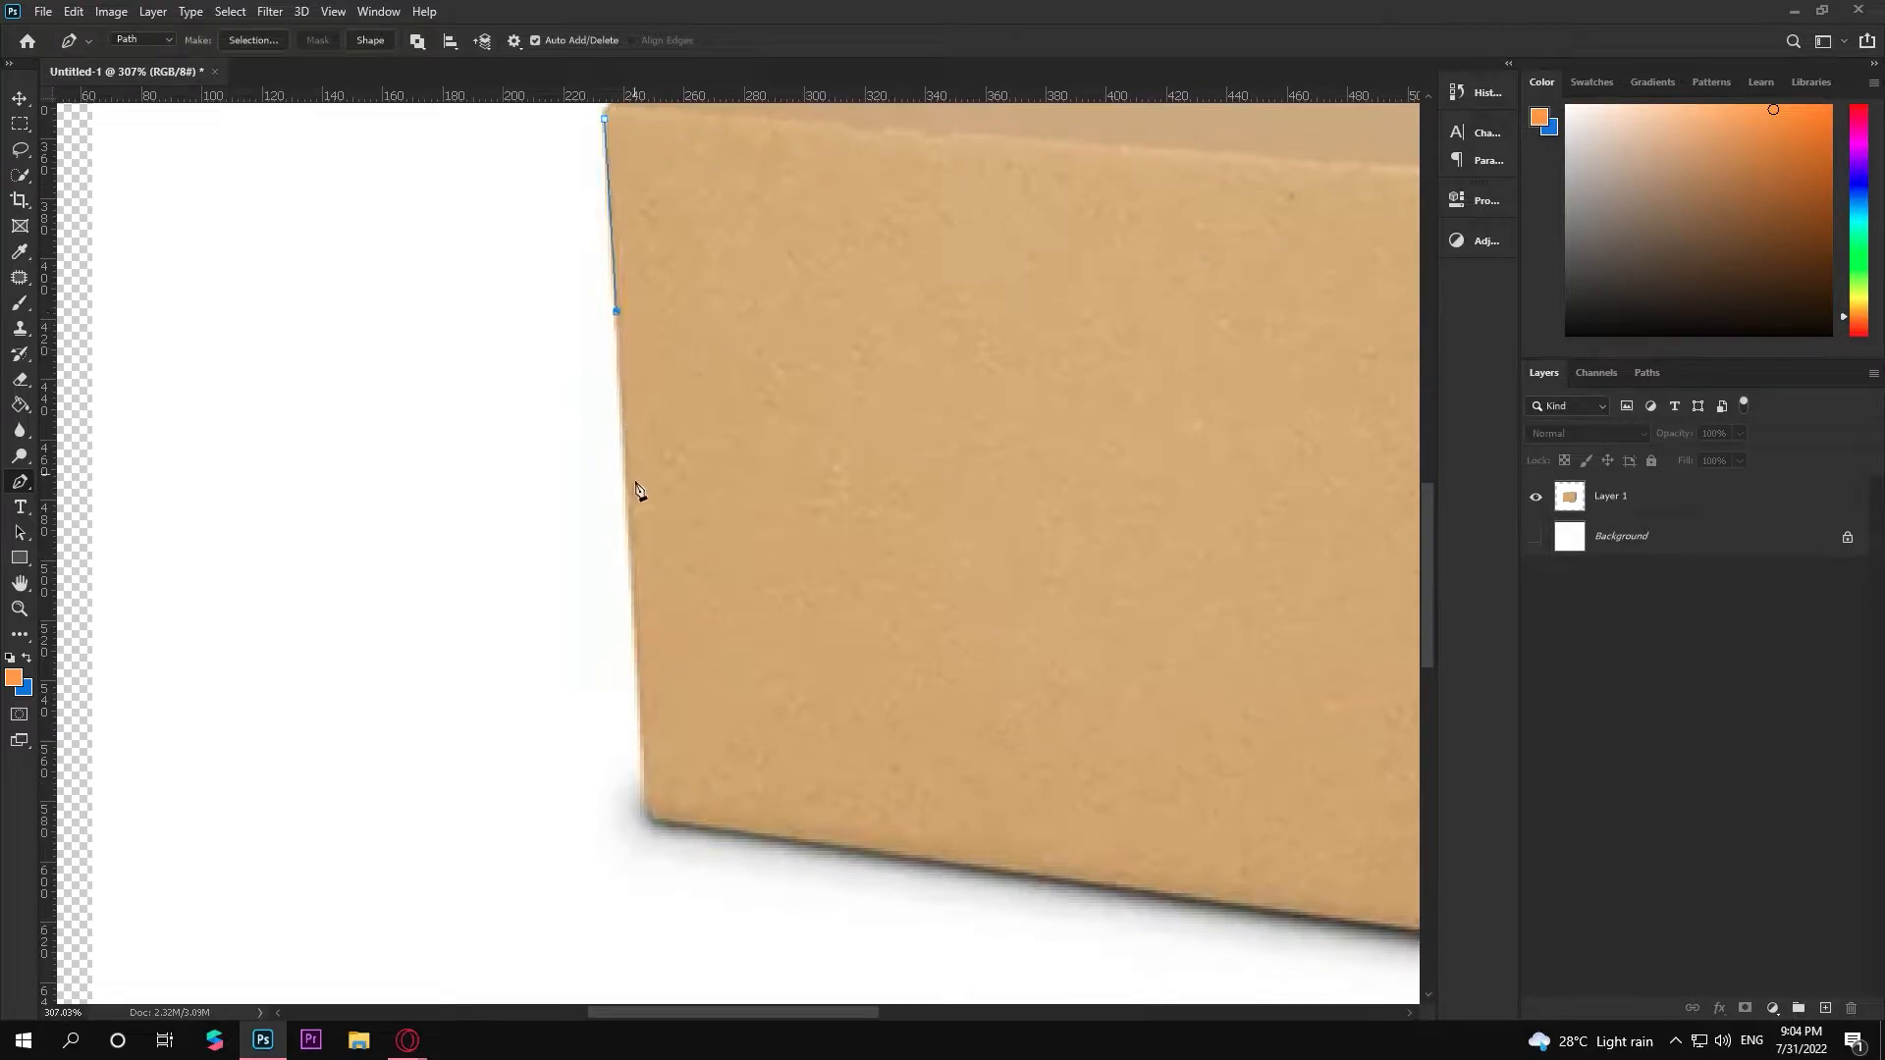
click(637, 668)
key(ctrl+z)
key(ctrl+z)
Try tracing the box's left edge to its lower corner and on along the bottom edge with the Pen tool
click(646, 789)
scroll(638, 501, up, 4)
scroll(638, 499, down, 3)
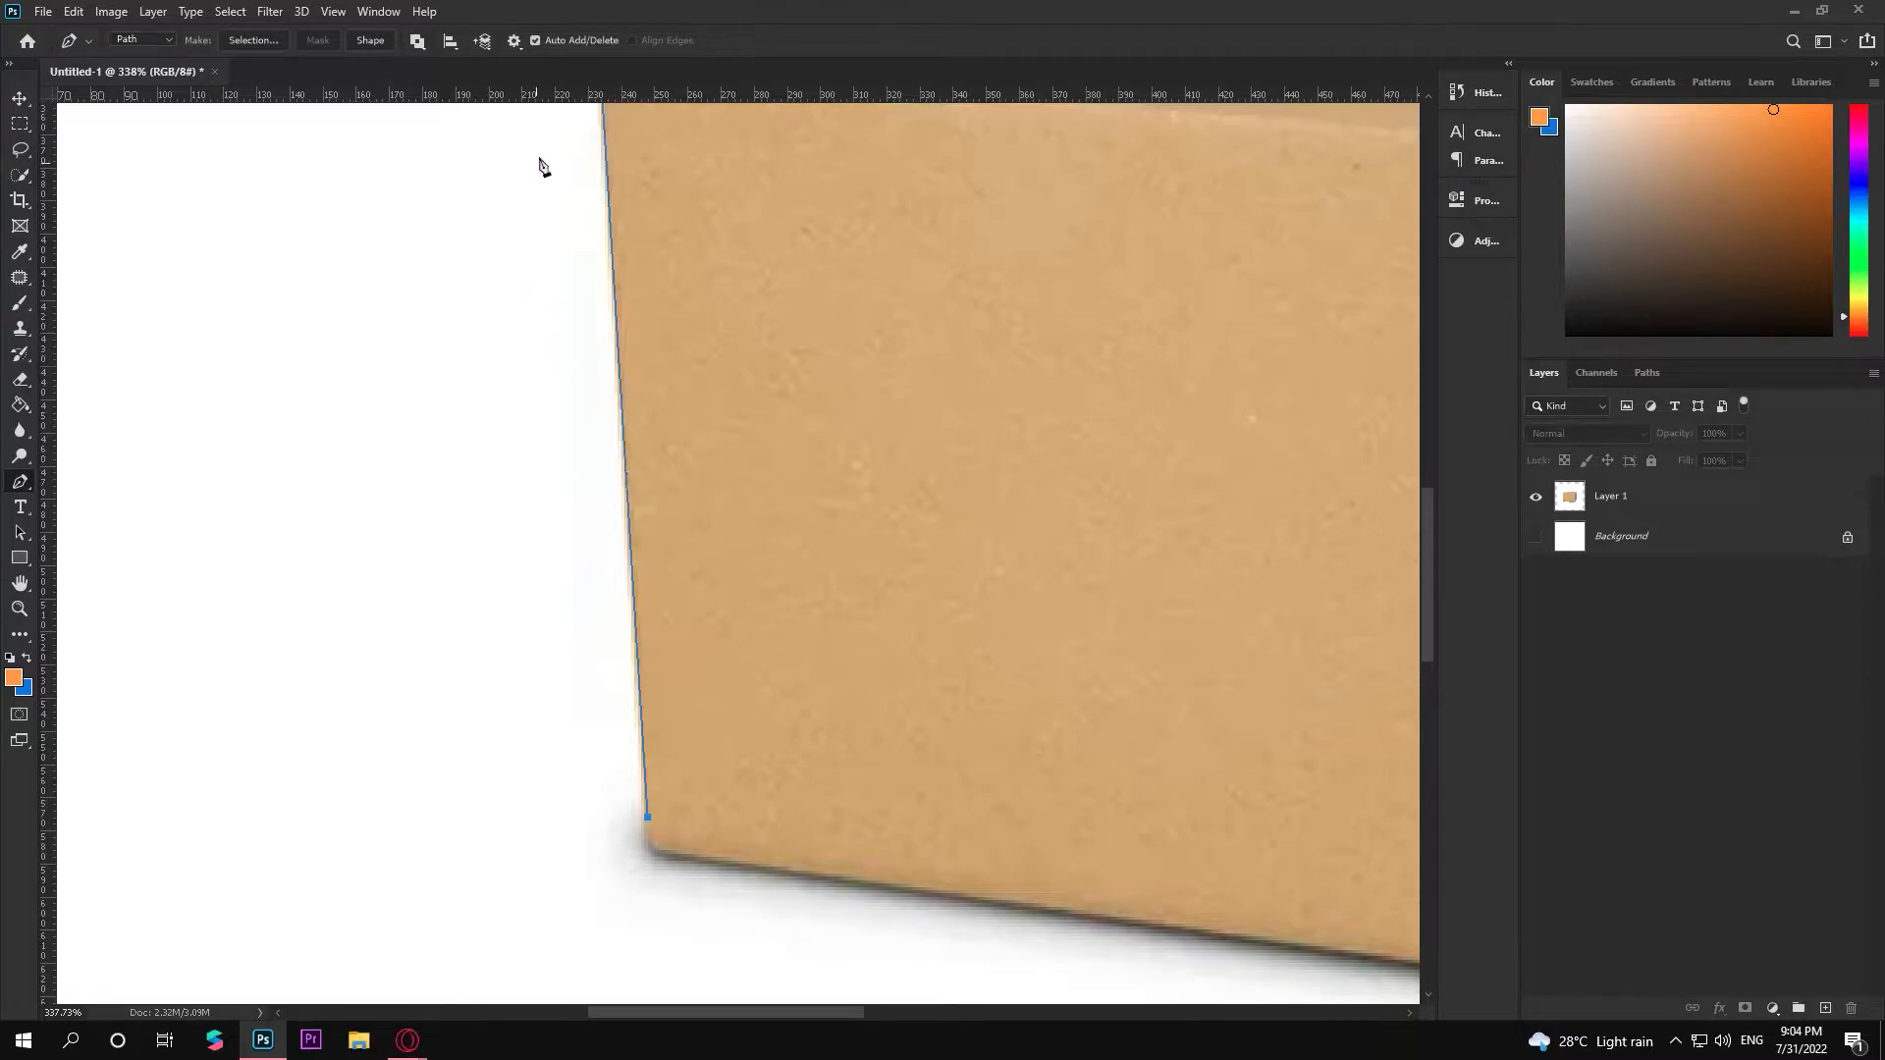
scroll(620, 252, up, 1)
scroll(659, 550, down, 2)
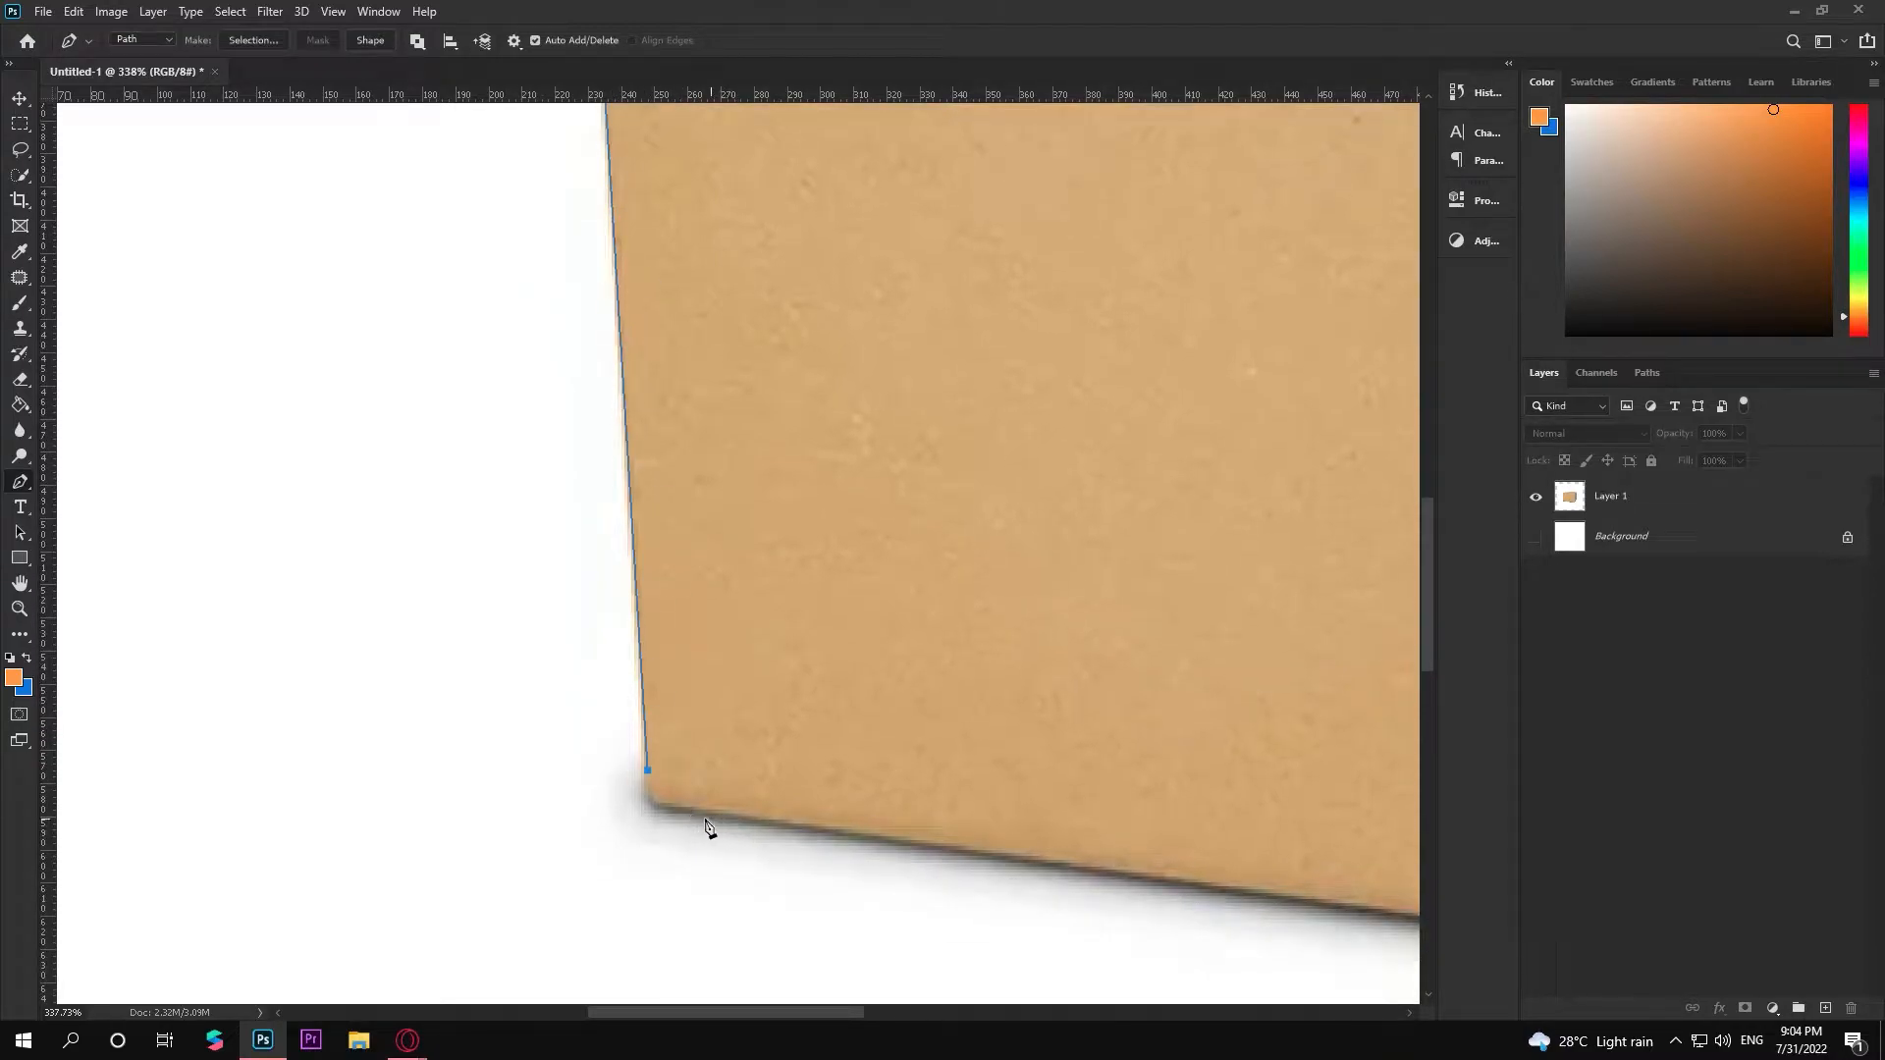
click(667, 806)
click(1378, 910)
click(1005, 857)
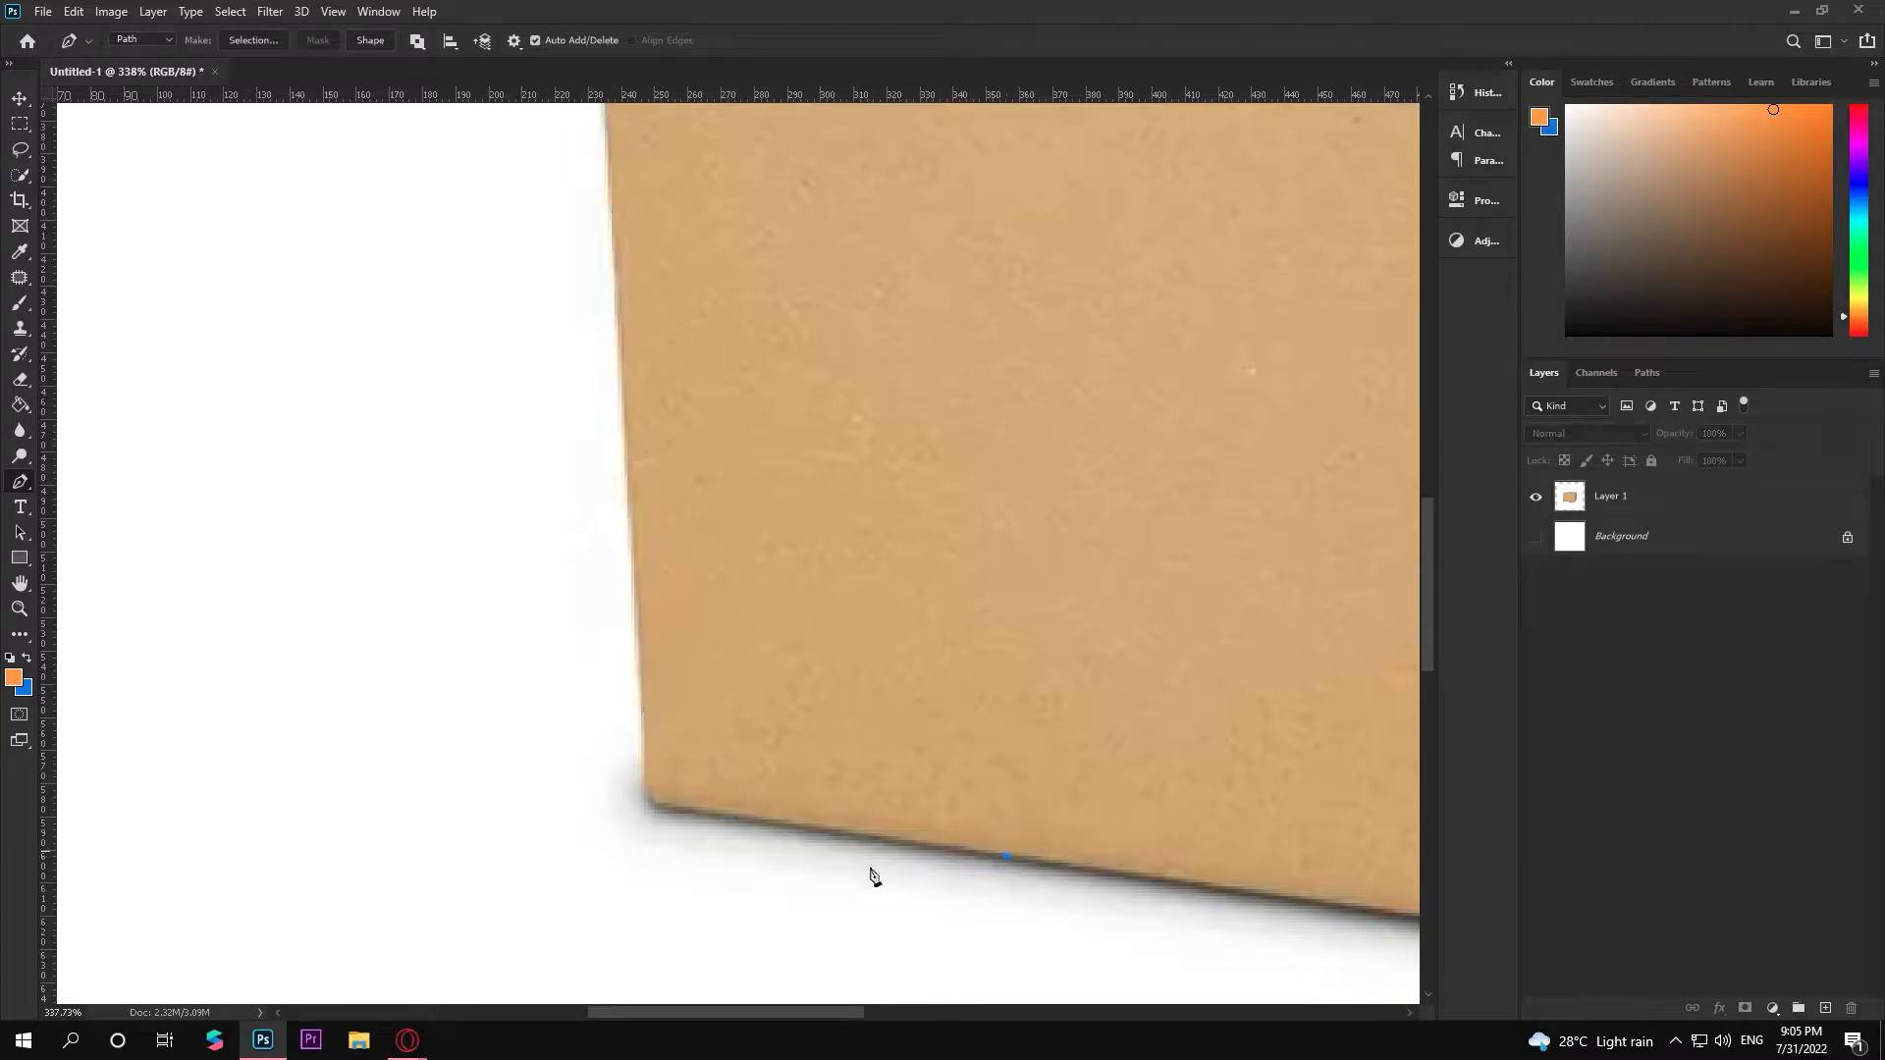
Draw a straight path segment from the upper-left anchor to the box's lower-left corner and add an anchor point midway along it
scroll(649, 721, up, 1)
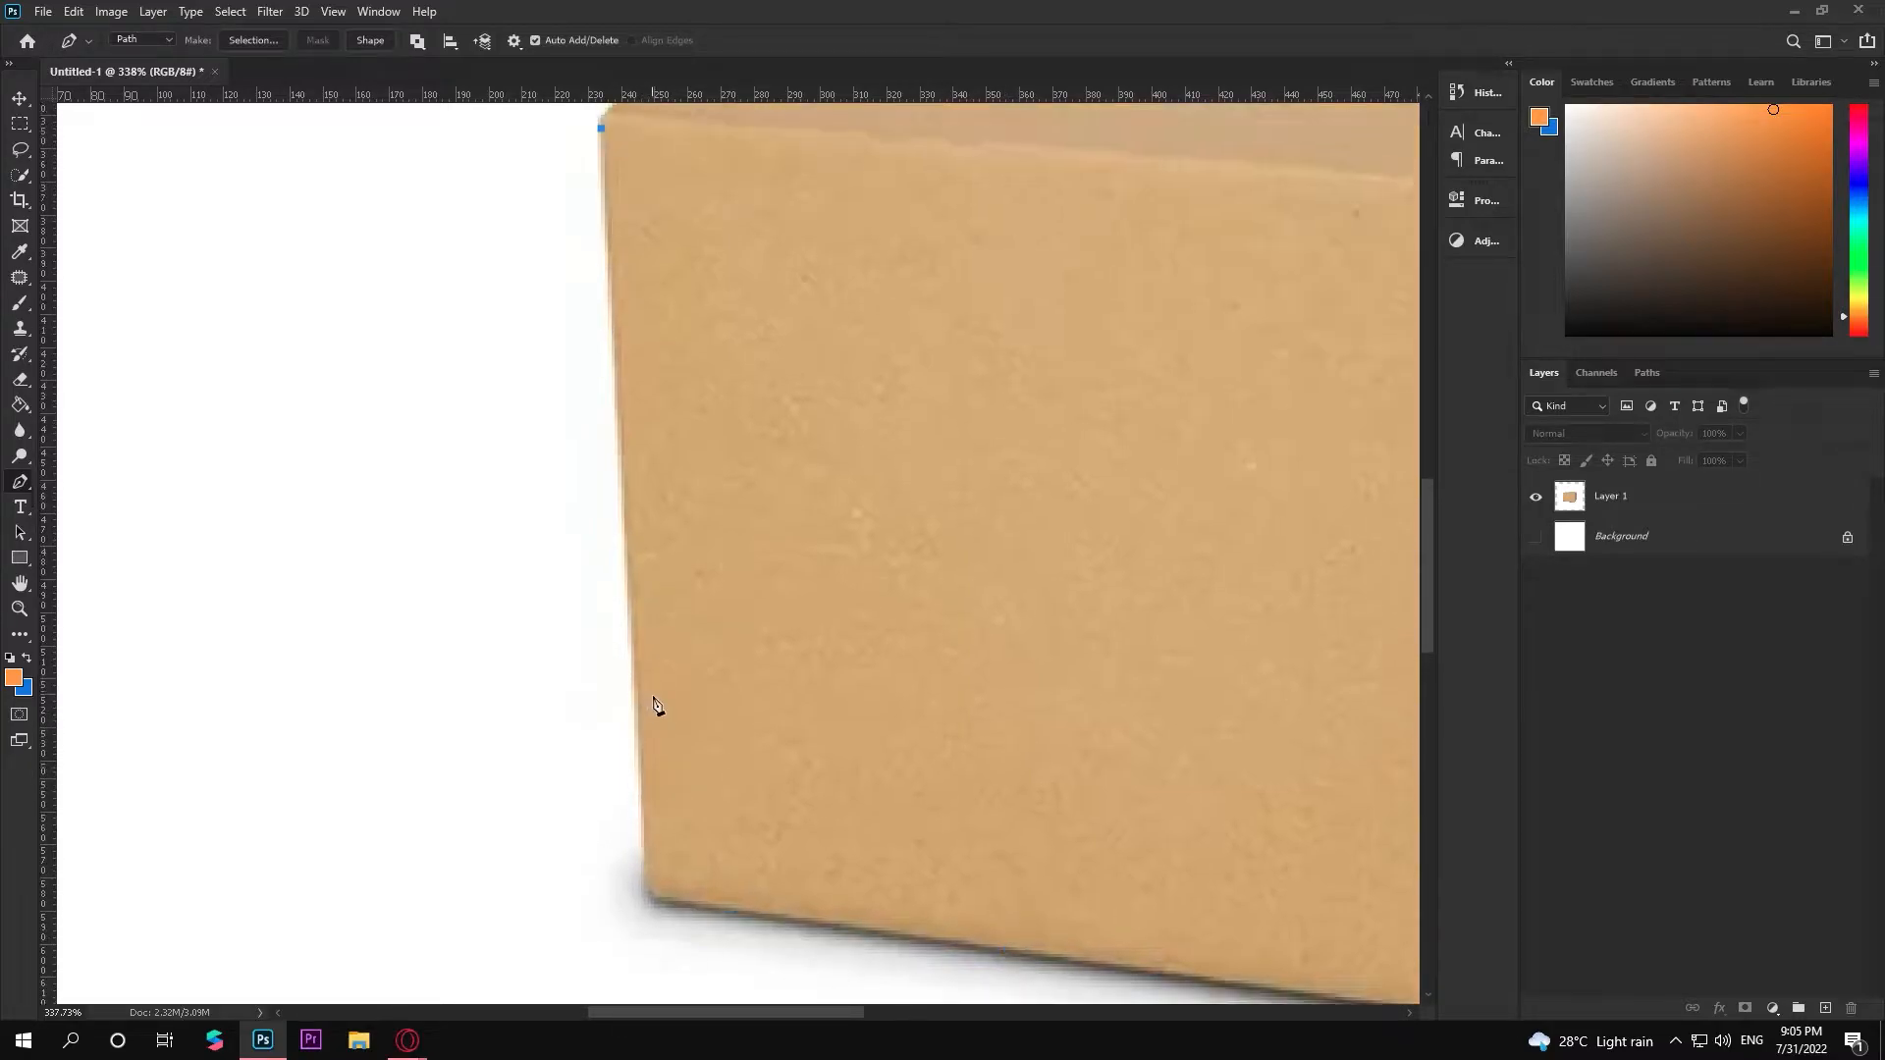
scroll(652, 712, down, 2)
scroll(622, 388, up, 2)
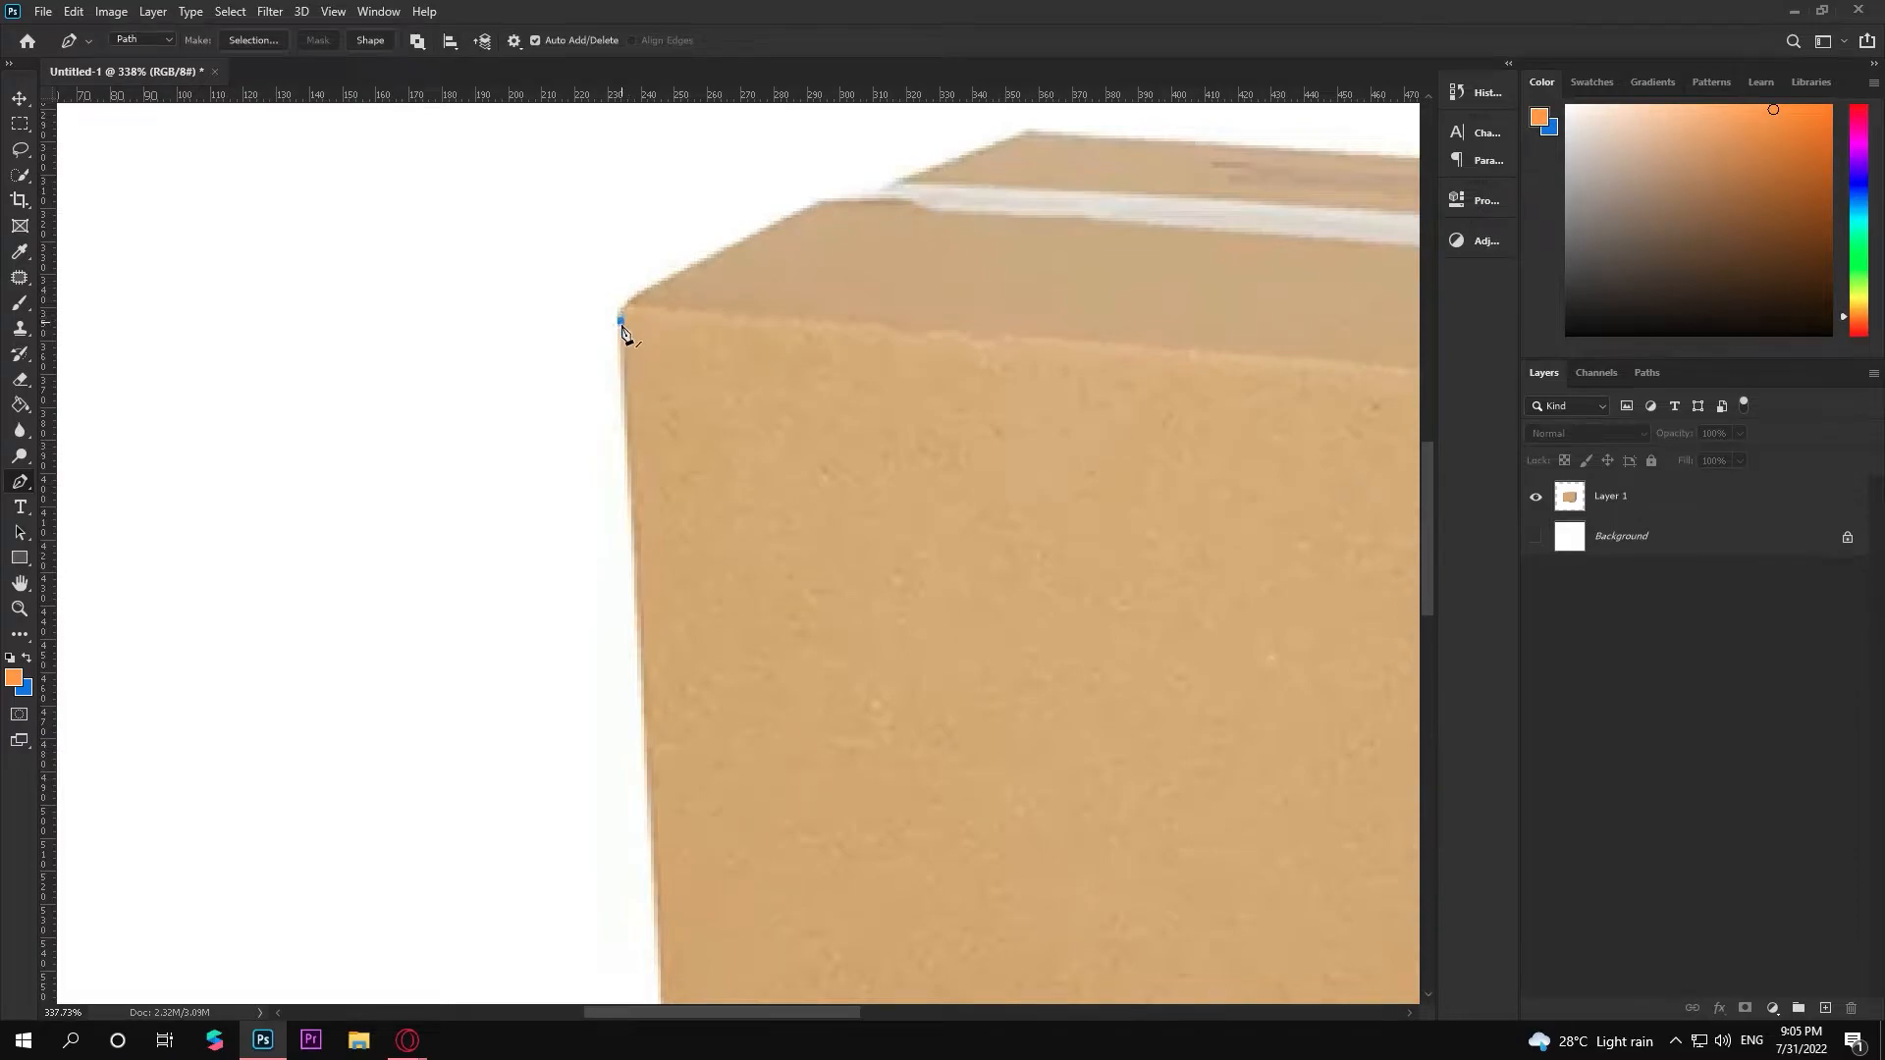
scroll(628, 333, down, 3)
click(666, 855)
click(639, 424)
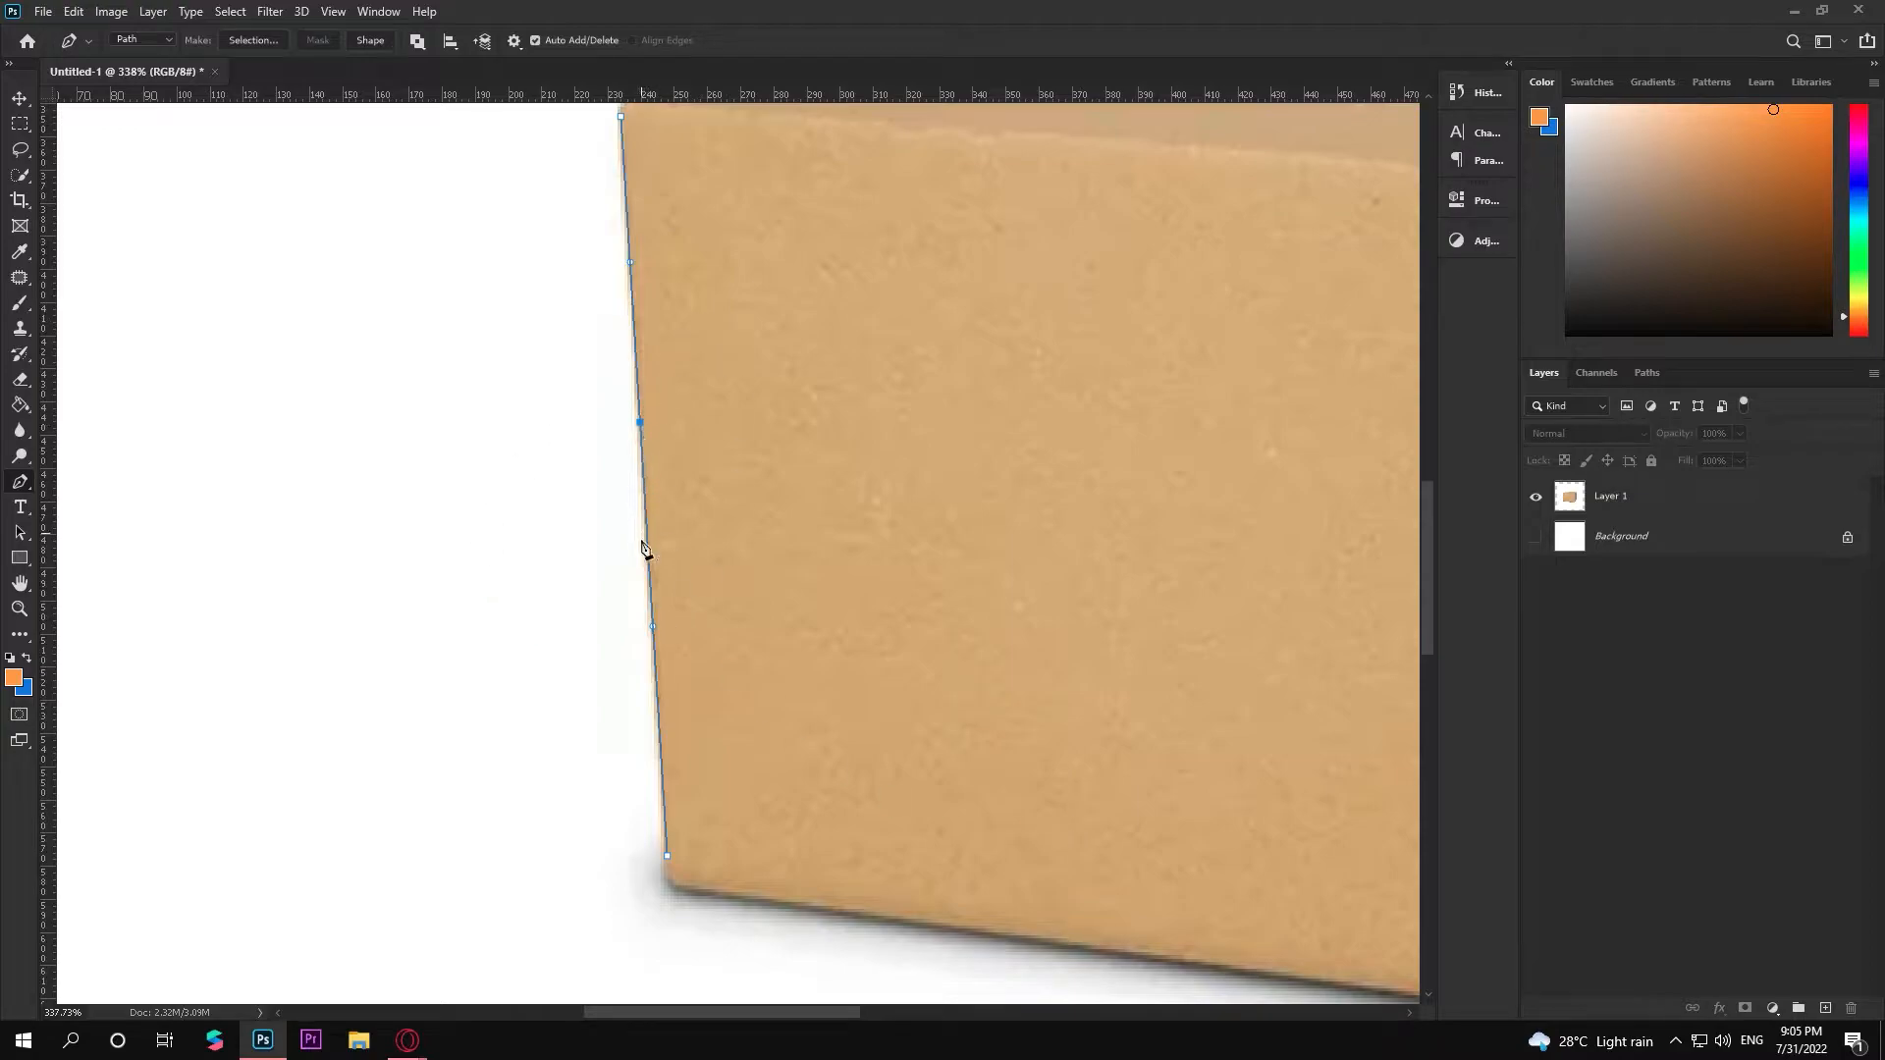
Try adjusting the direction handles and extra points along the left-edge segment, and undo these changes
click(653, 651)
click(624, 276)
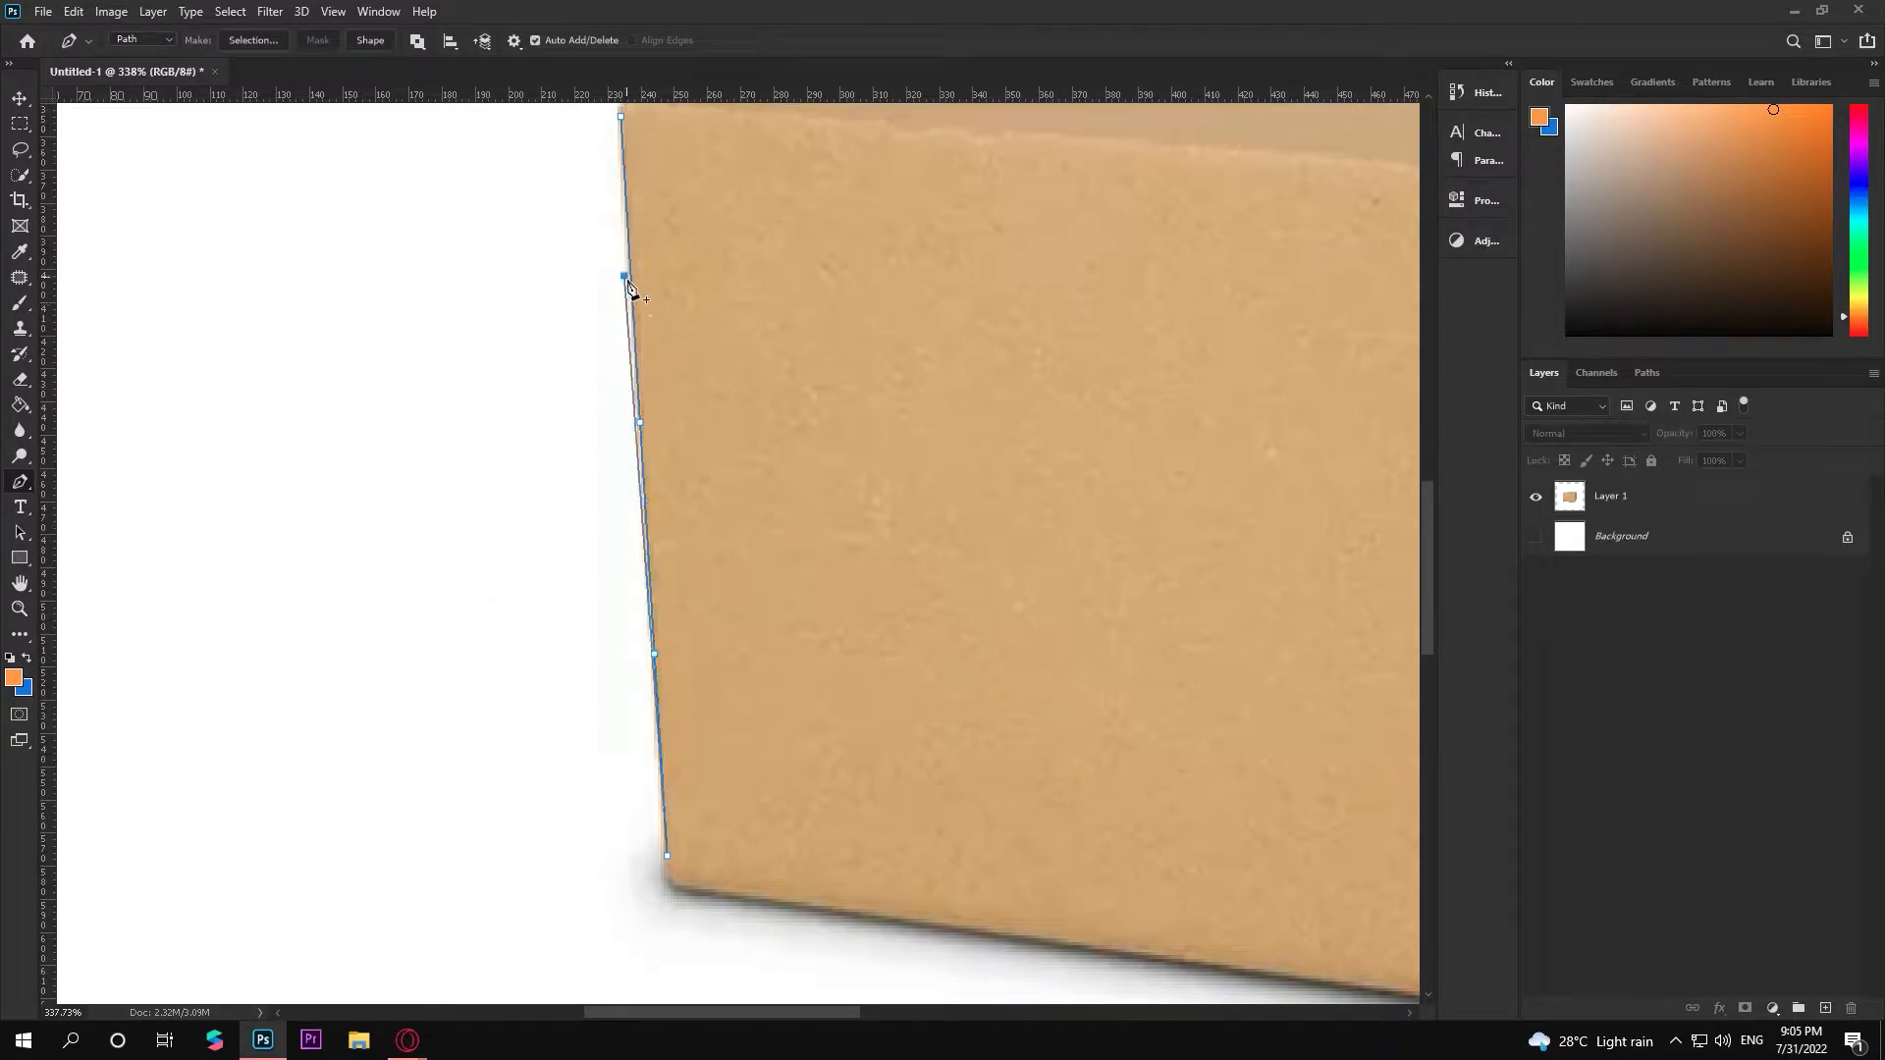
click(633, 326)
click(625, 187)
click(636, 374)
key(ctrl+z)
key(ctrl+z)
key(ctrl+z)
key(ctrl+z)
key(ctrl+z)
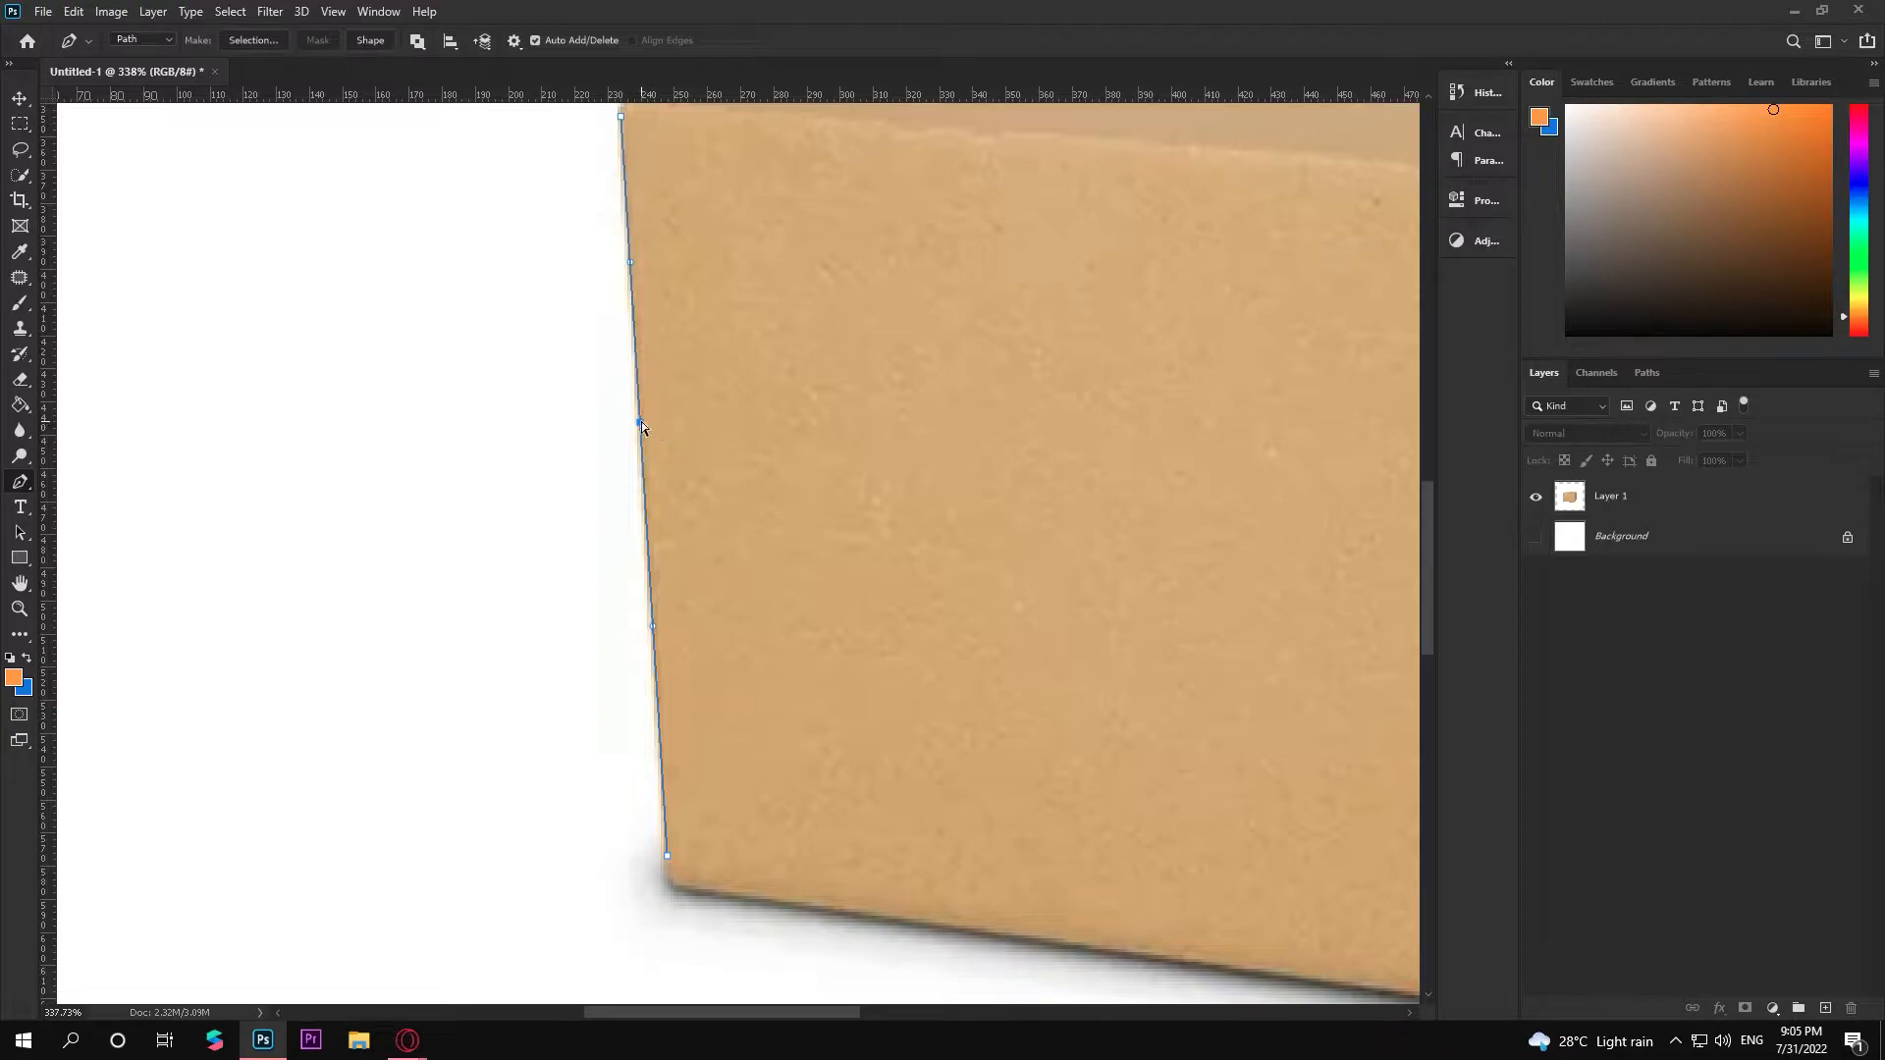
Move the middle anchor point inside the box and back onto the left edge, higher up than before
drag(640, 421, 654, 514)
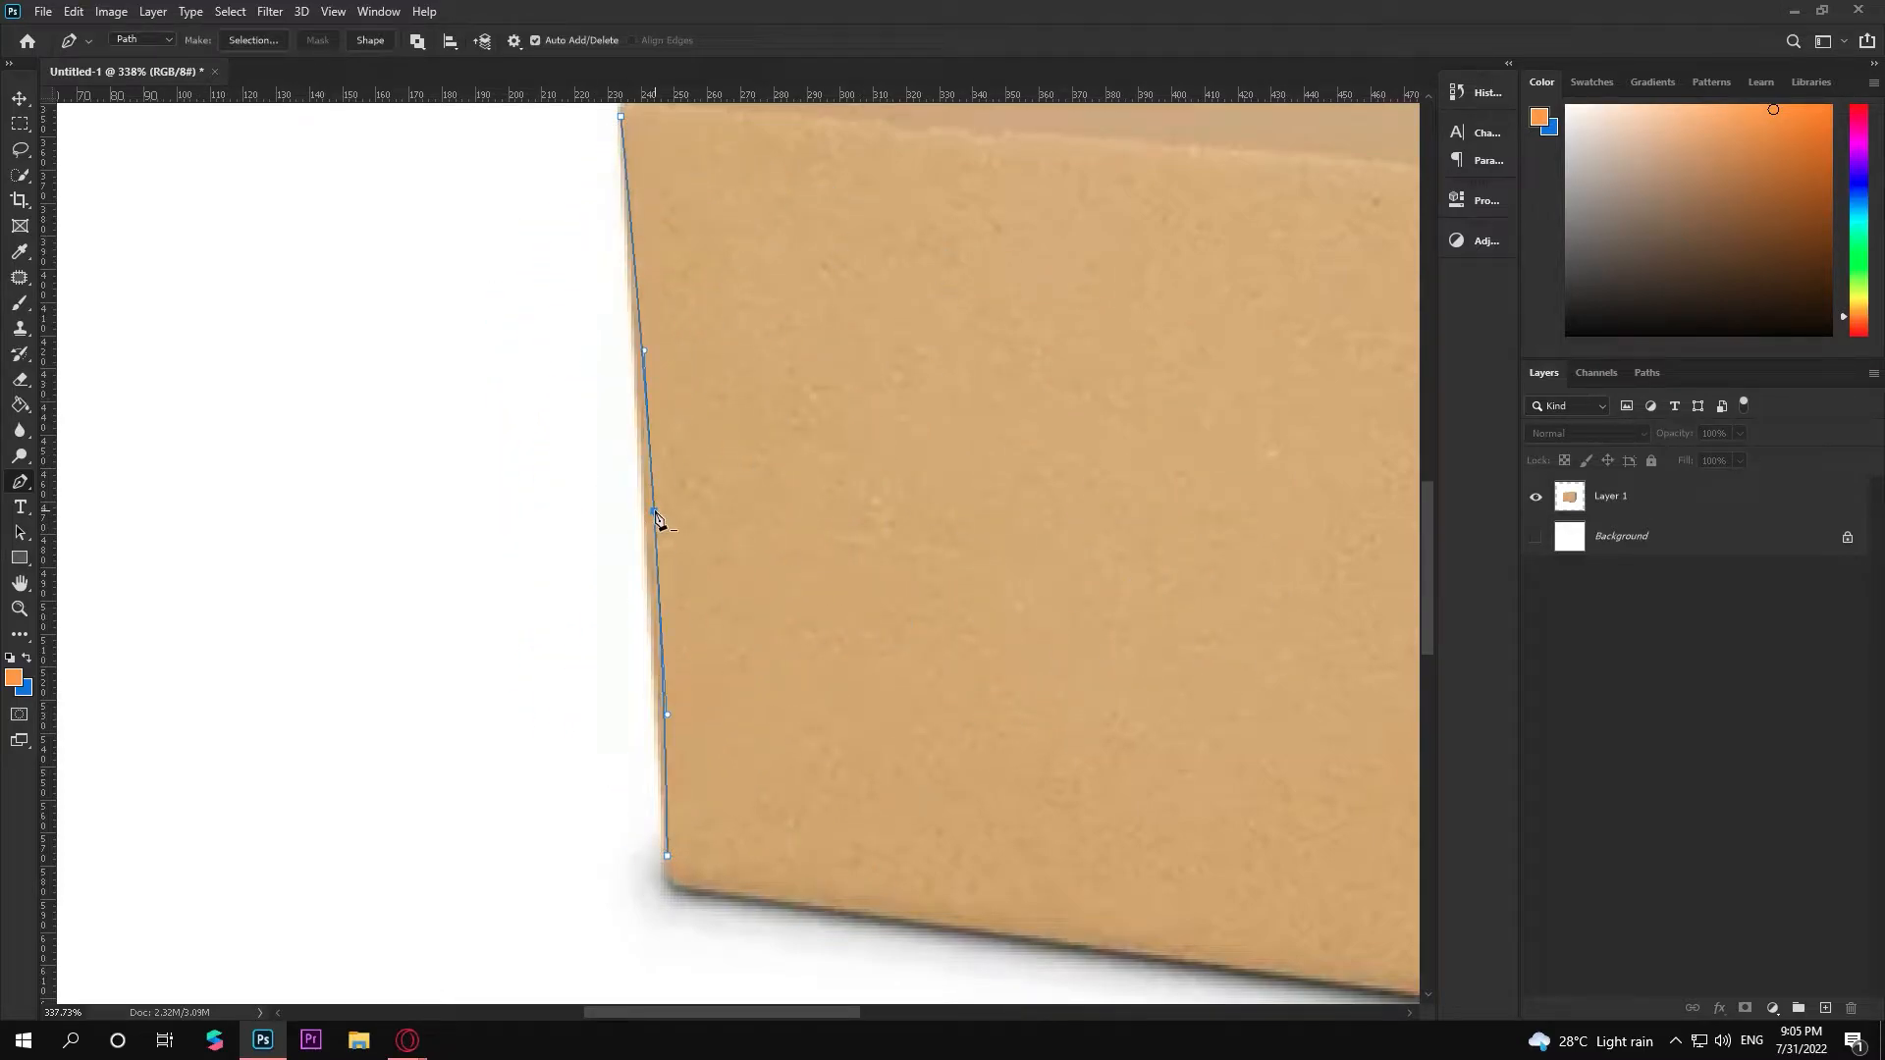
drag(652, 514, 636, 332)
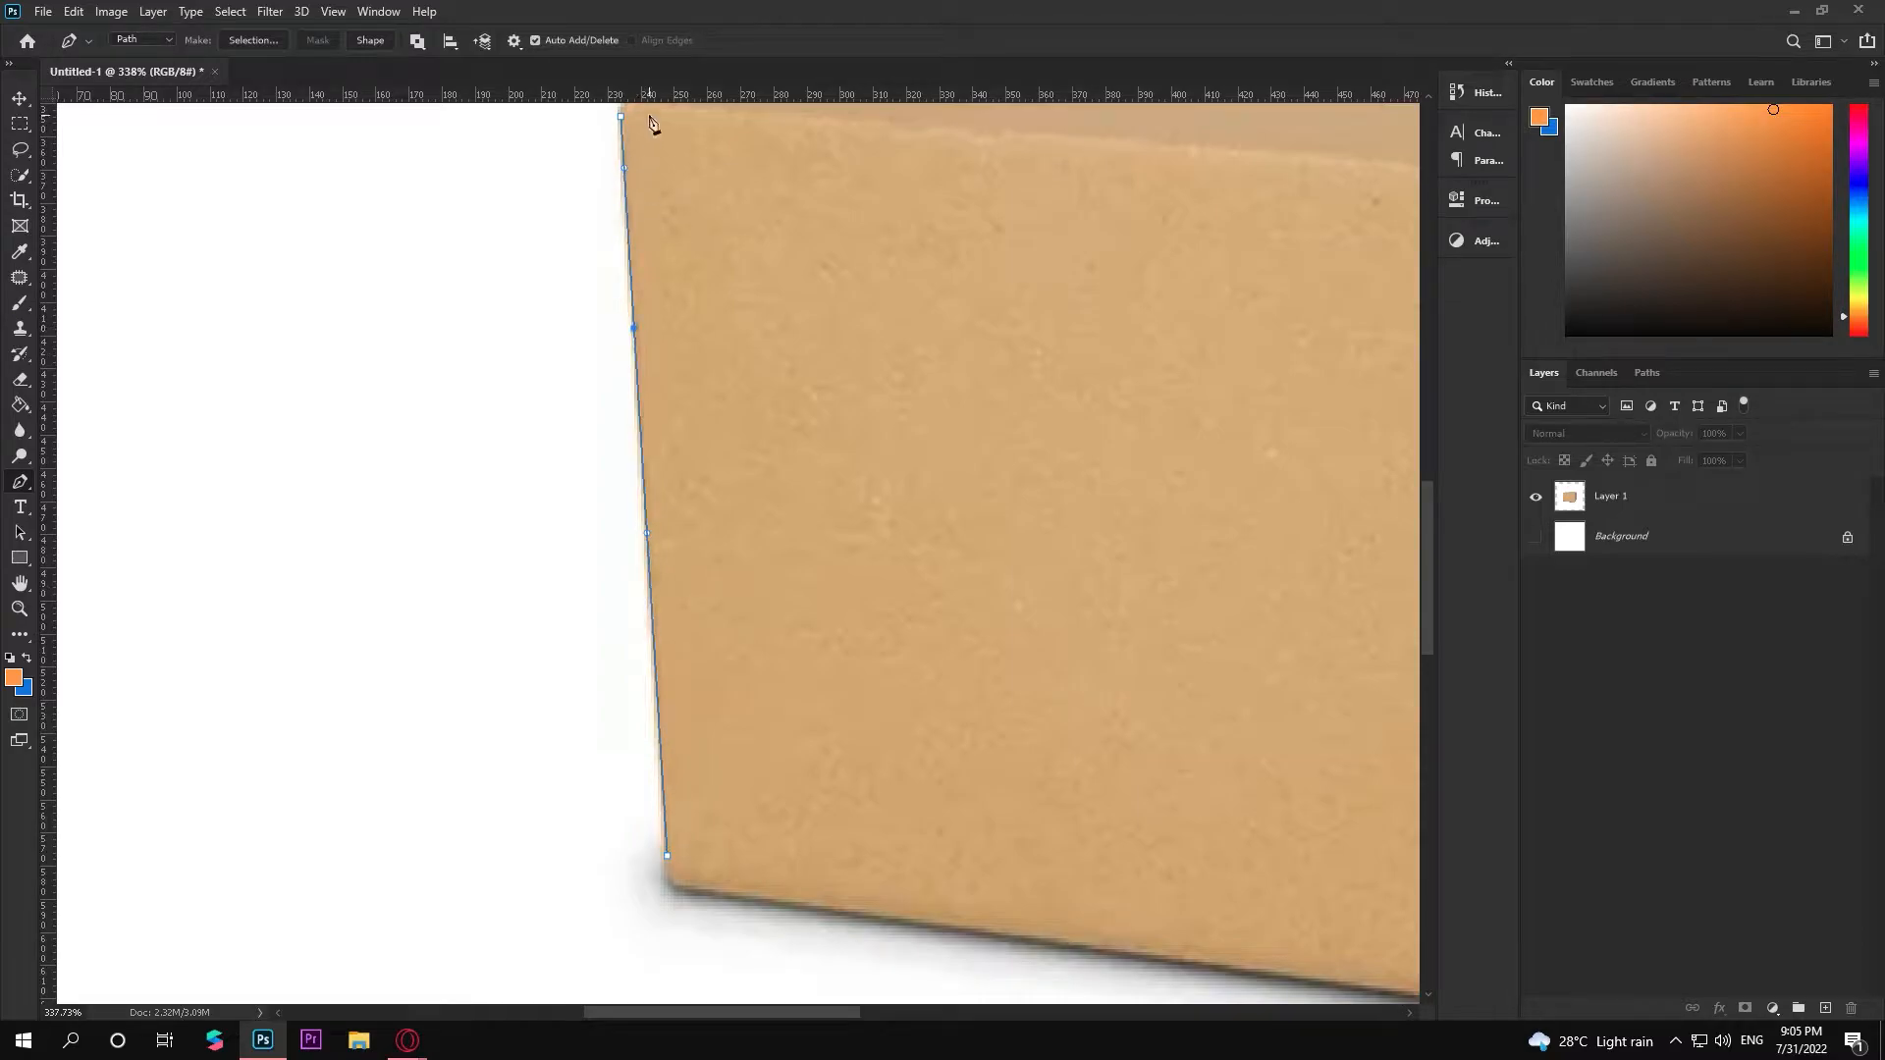
drag(951, 907, 803, 618)
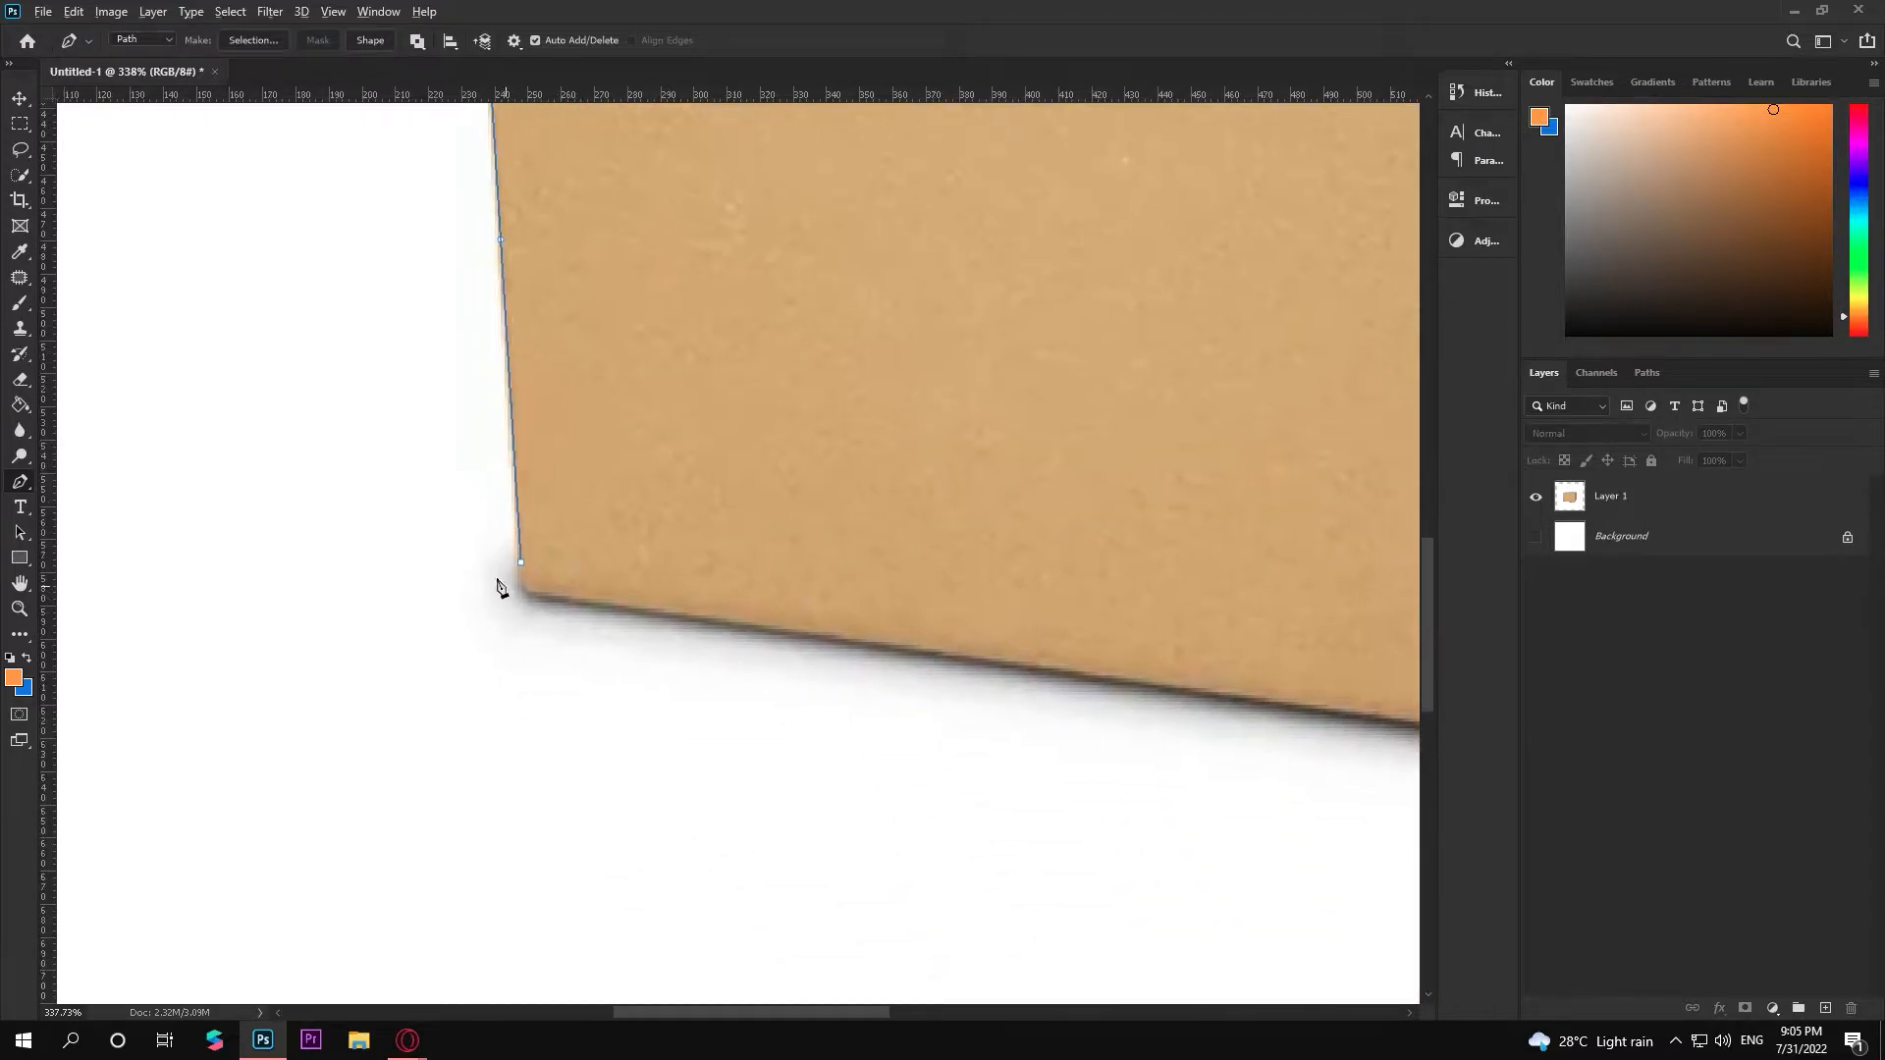
Move the path's lowest anchor slightly outward onto the box's left edge, just above the lower-left corner
scroll(508, 595, up, 1)
scroll(572, 602, up, 1)
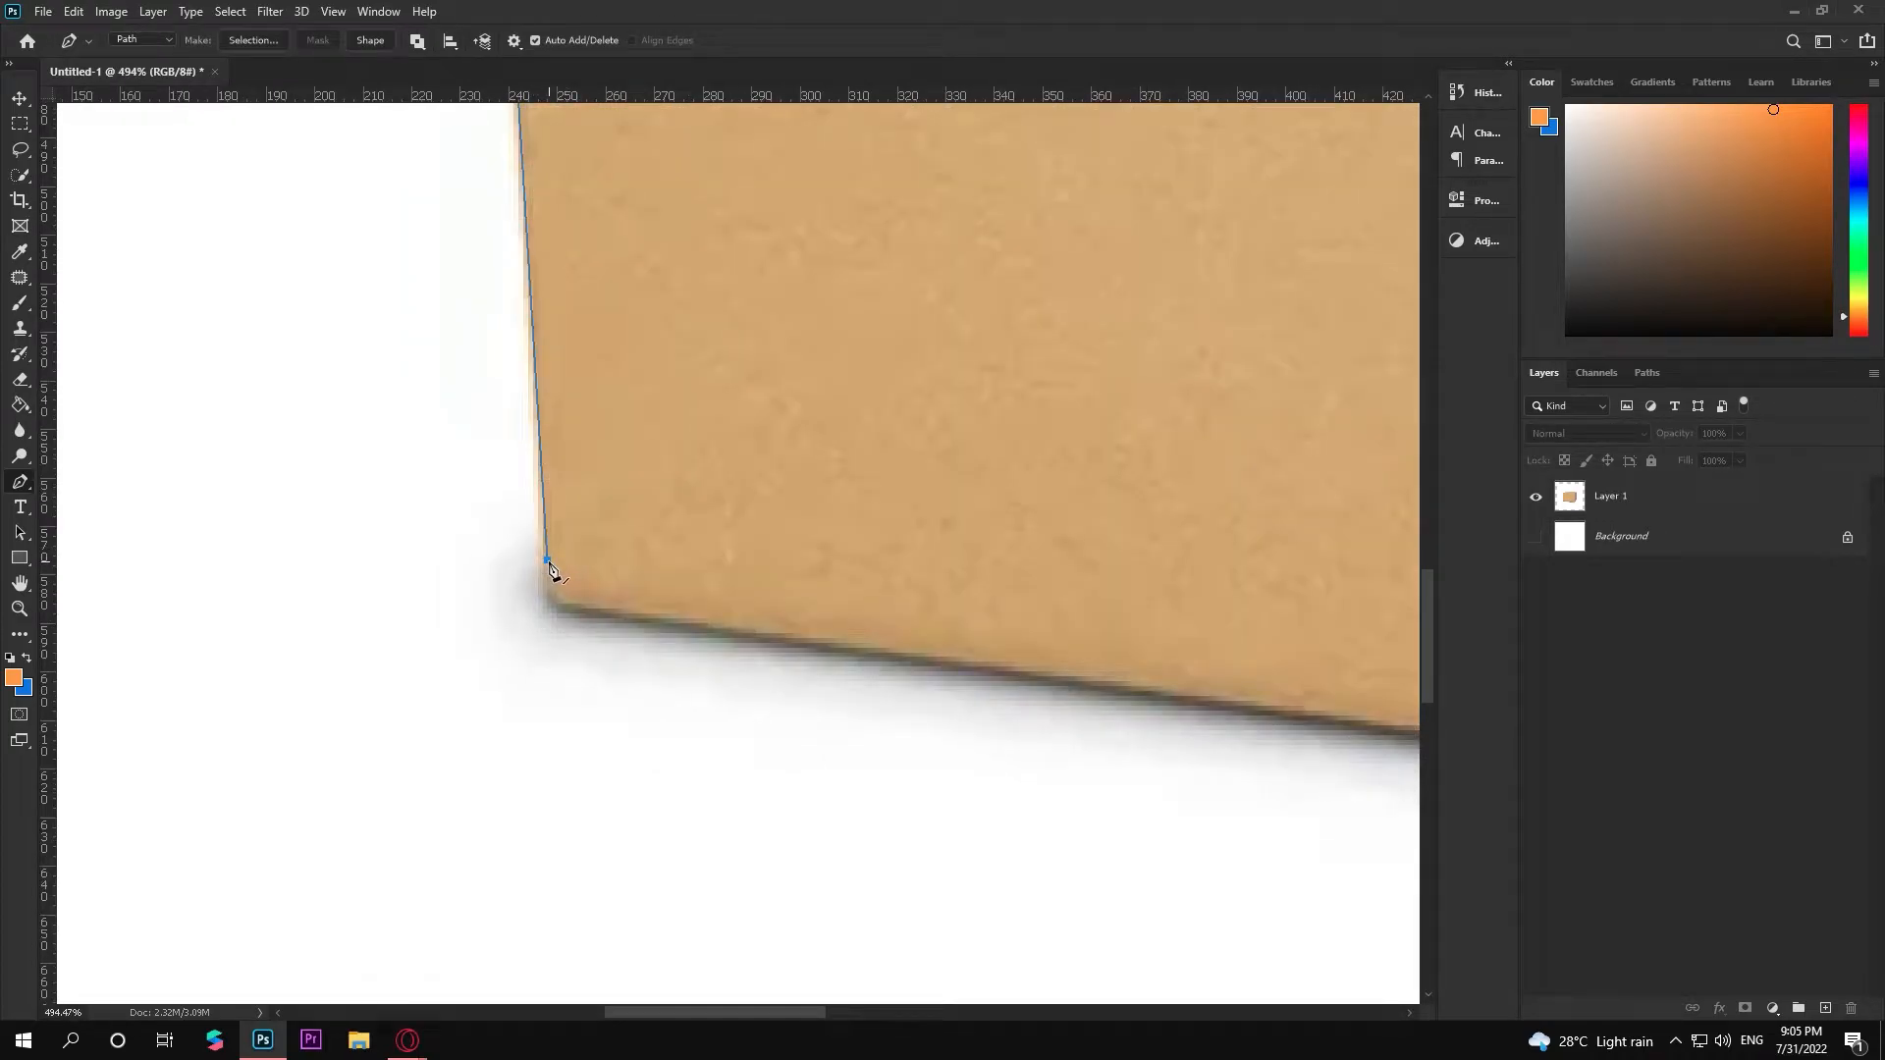
mouse_move(548, 562)
mouse_down()
mouse_move(497, 551)
mouse_move(543, 560)
mouse_up()
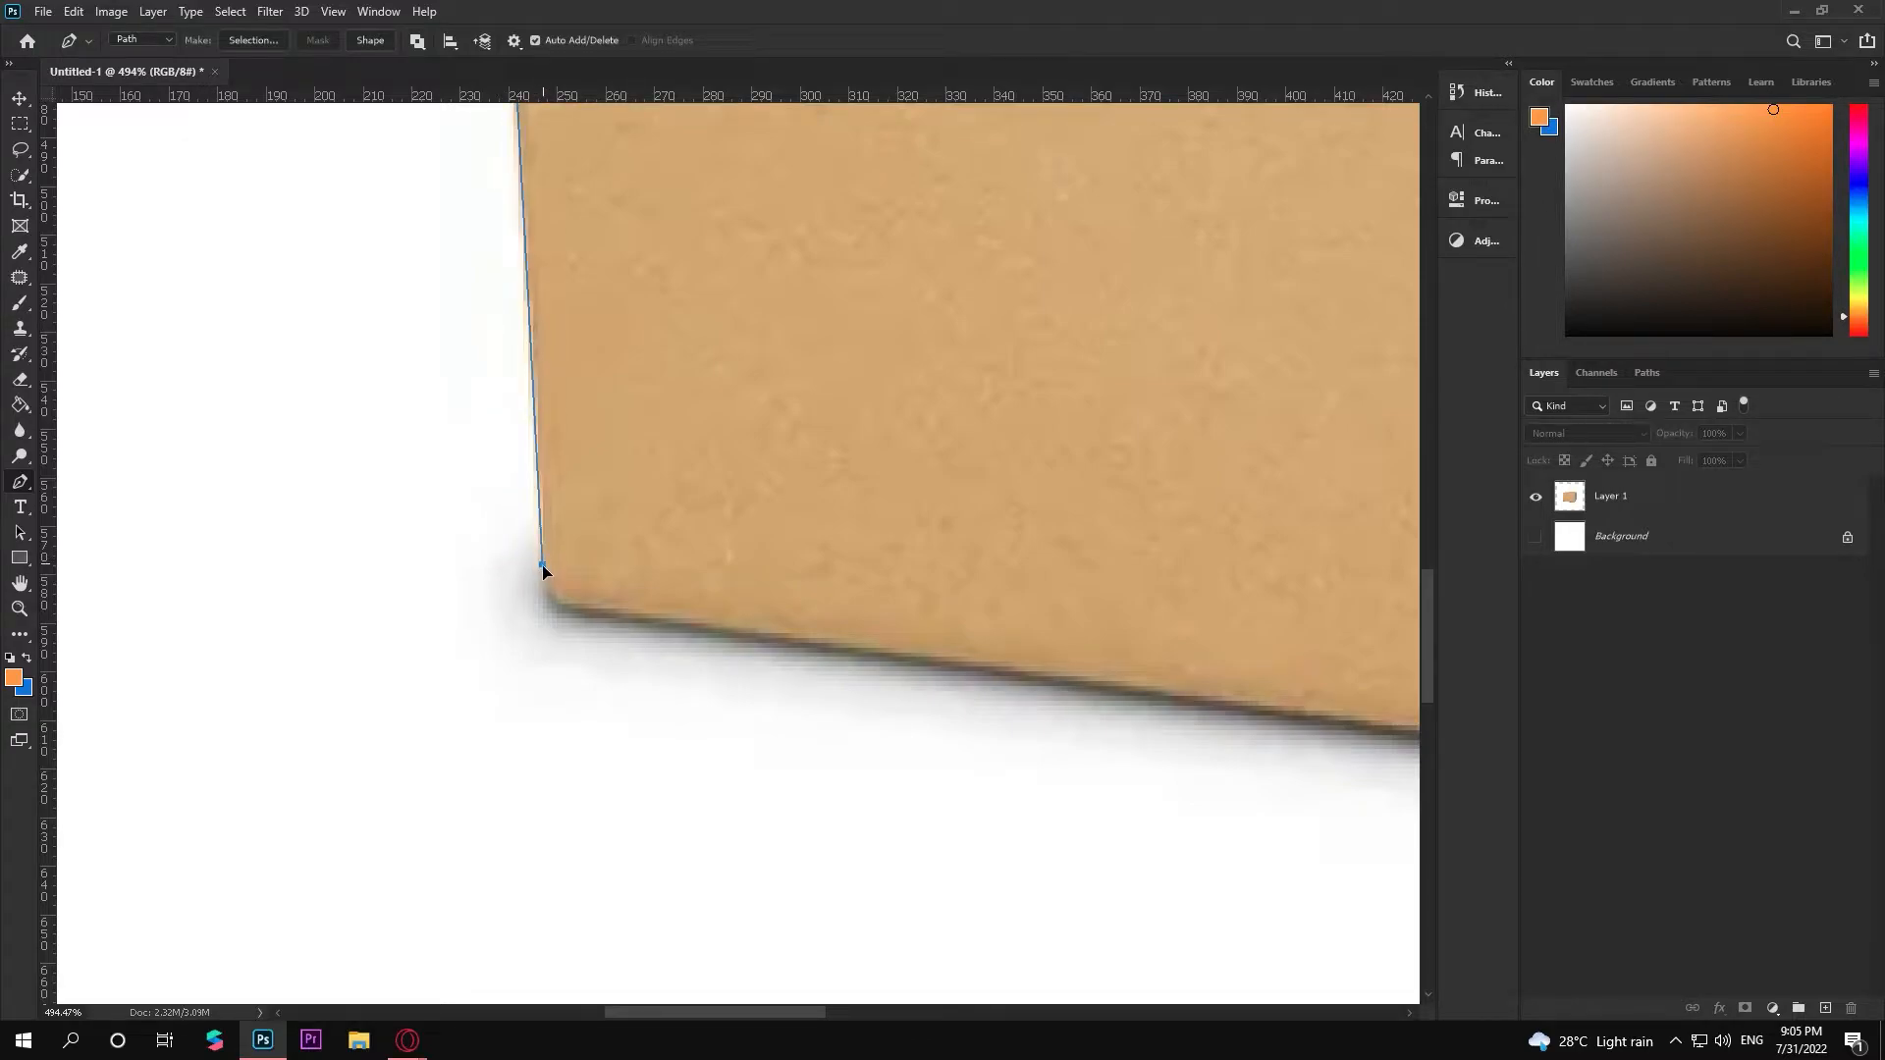
Continue the path onto the box's bottom edge, adding an anchor at the lower-left corner and adjusting its handles to follow the rounding
click(657, 623)
click(590, 590)
drag(556, 608, 552, 608)
mouse_move(528, 597)
mouse_down()
mouse_move(492, 622)
mouse_move(497, 576)
mouse_move(589, 569)
mouse_move(526, 577)
mouse_move(534, 602)
mouse_move(544, 586)
mouse_move(525, 605)
mouse_up()
key(ctrl+z)
mouse_move(527, 597)
mouse_down()
mouse_move(445, 681)
mouse_move(395, 551)
mouse_move(521, 602)
mouse_move(451, 639)
mouse_move(541, 606)
mouse_up()
Draw a straight path segment along the box's bottom edge to just before the front lower corner
scroll(623, 642, down, 2)
scroll(620, 640, up, 1)
key(super)
key(super)
scroll(640, 623, down, 3)
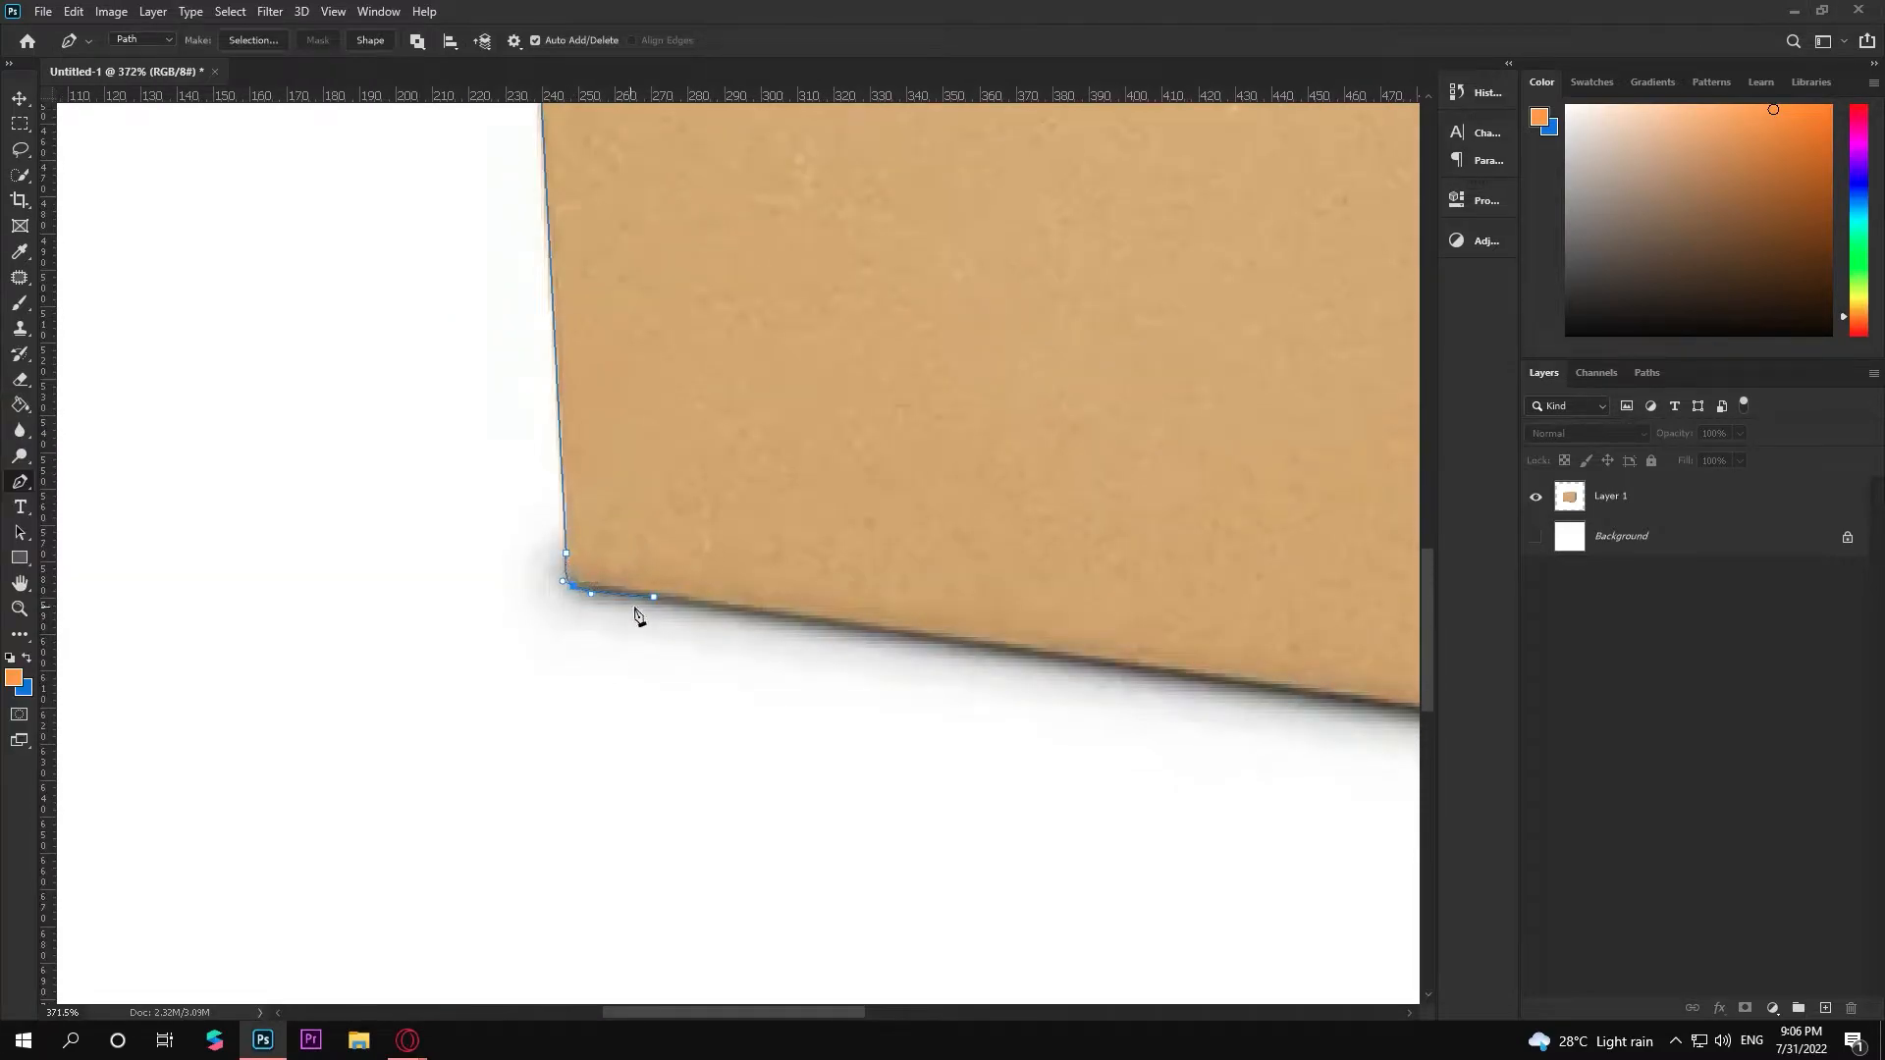
drag(1118, 763, 642, 669)
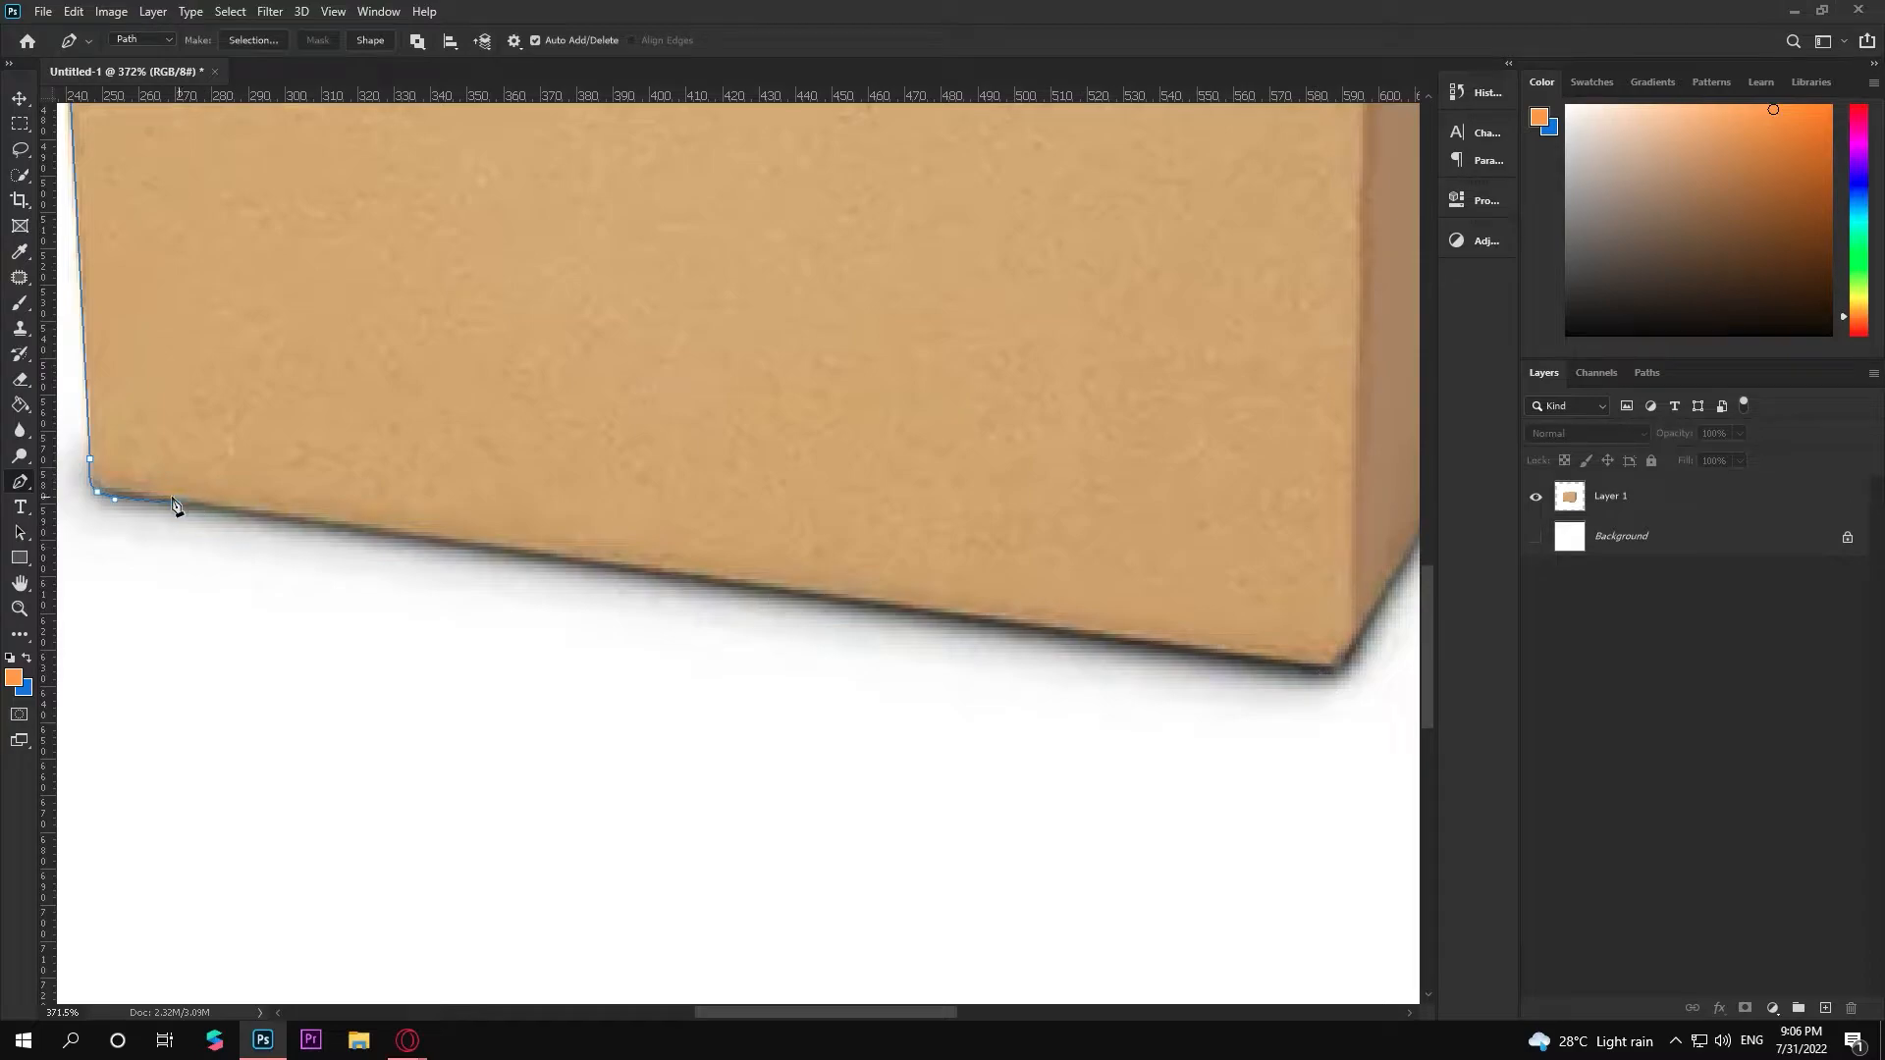
click(1319, 669)
Place a curved anchor just past the front lower corner and adjust its direction handles to fit the corner
scroll(1182, 695, up, 3)
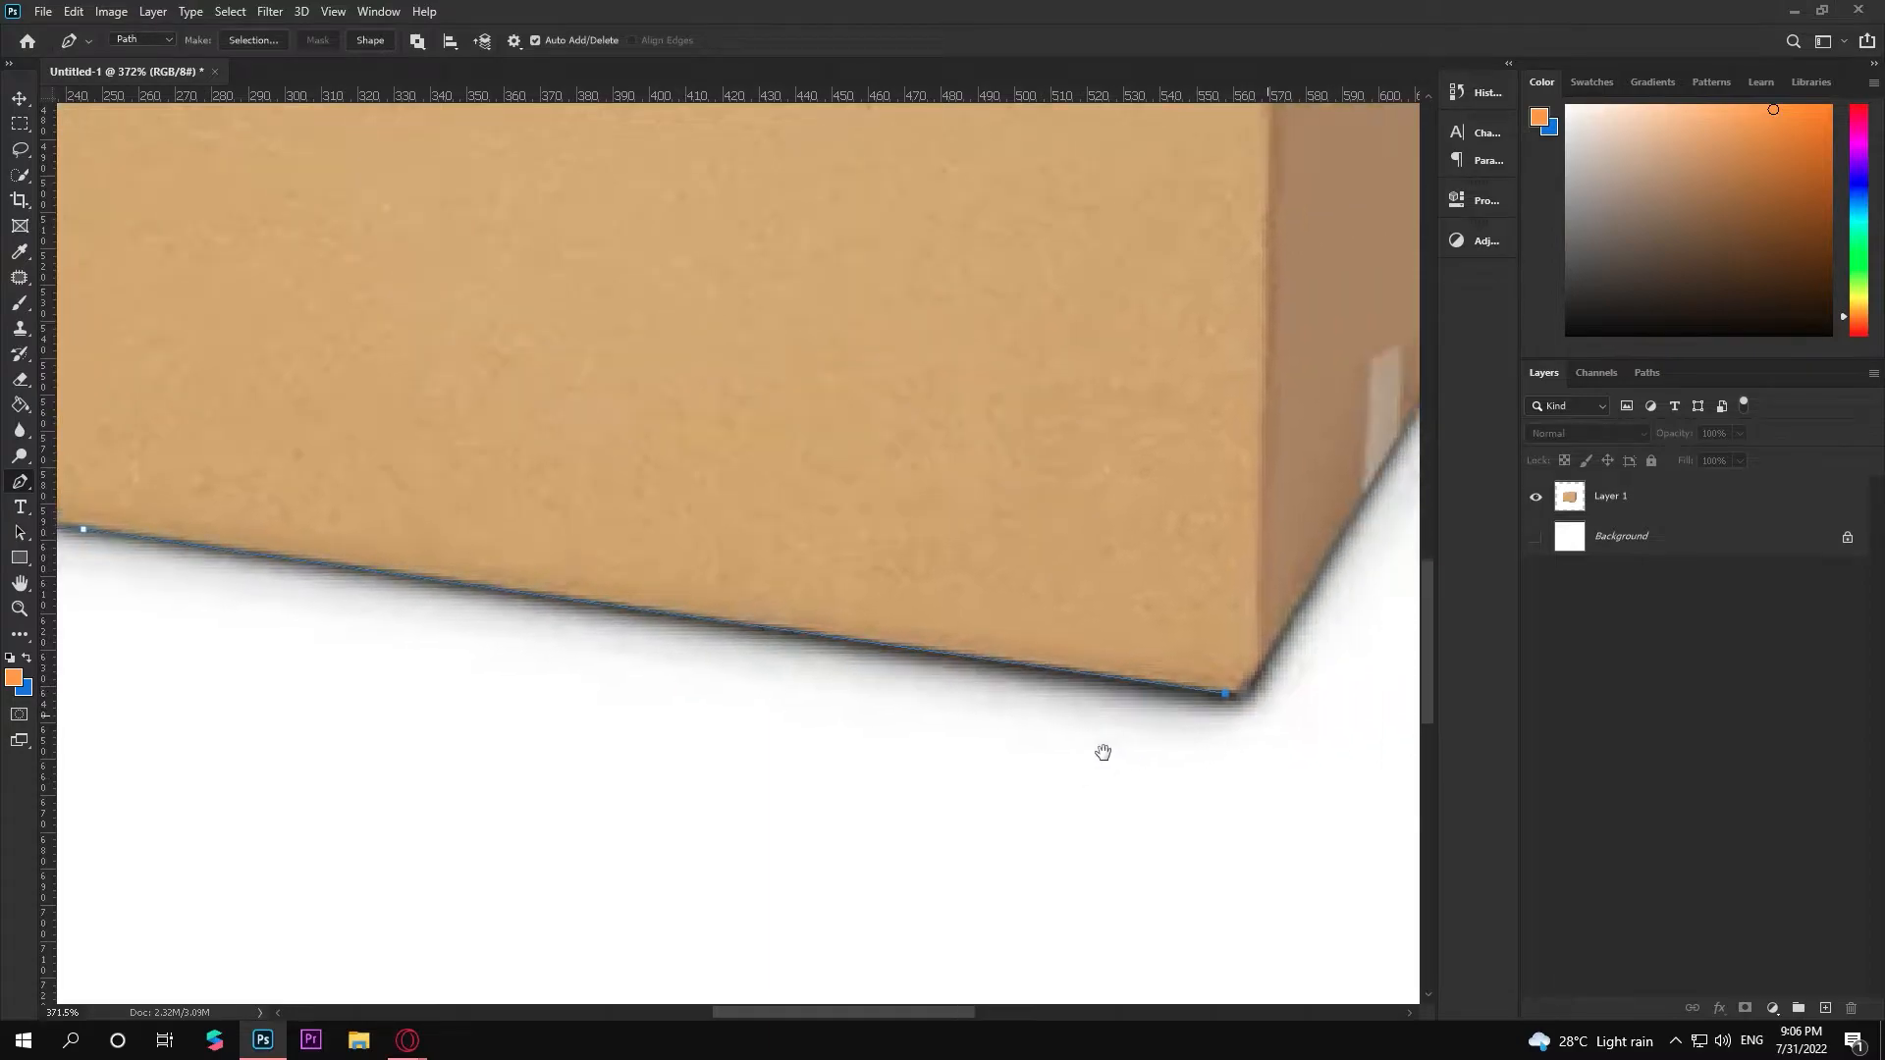
drag(1136, 745, 698, 681)
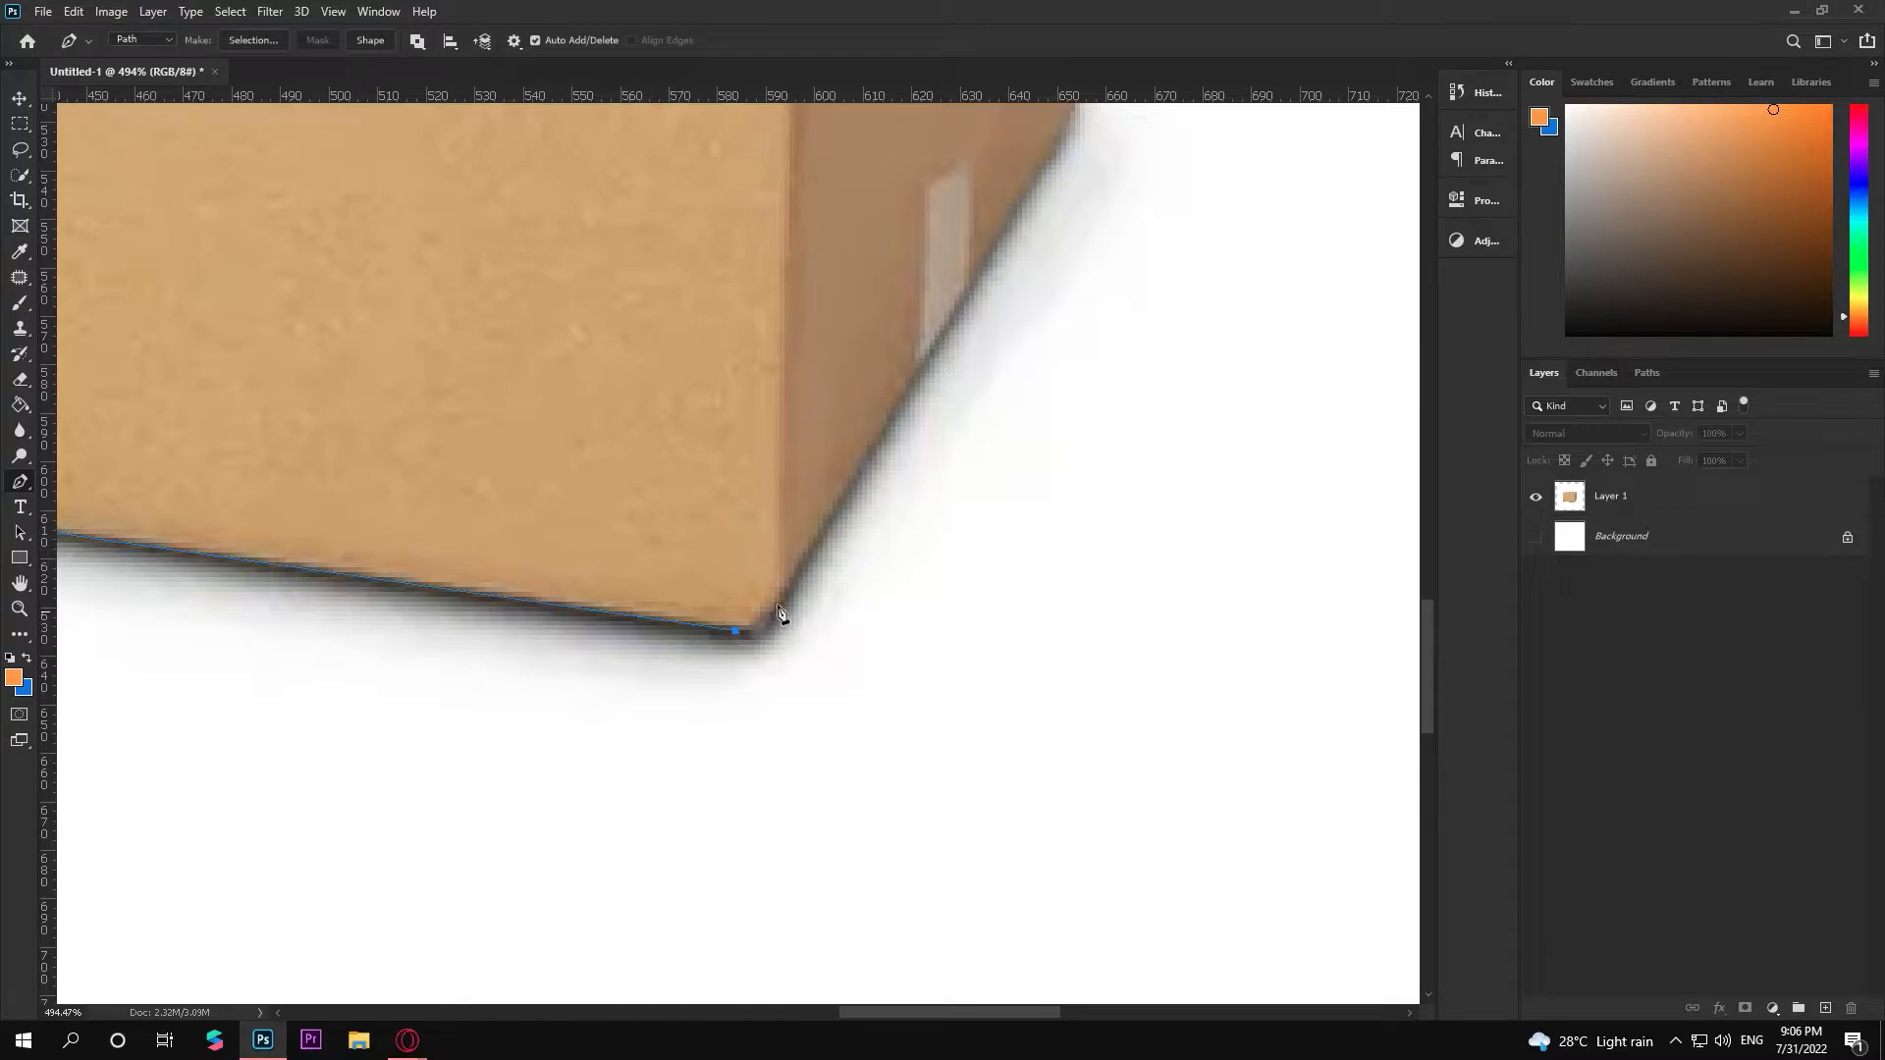
drag(795, 580, 813, 547)
drag(892, 414, 865, 443)
drag(762, 652, 782, 649)
drag(933, 513, 749, 707)
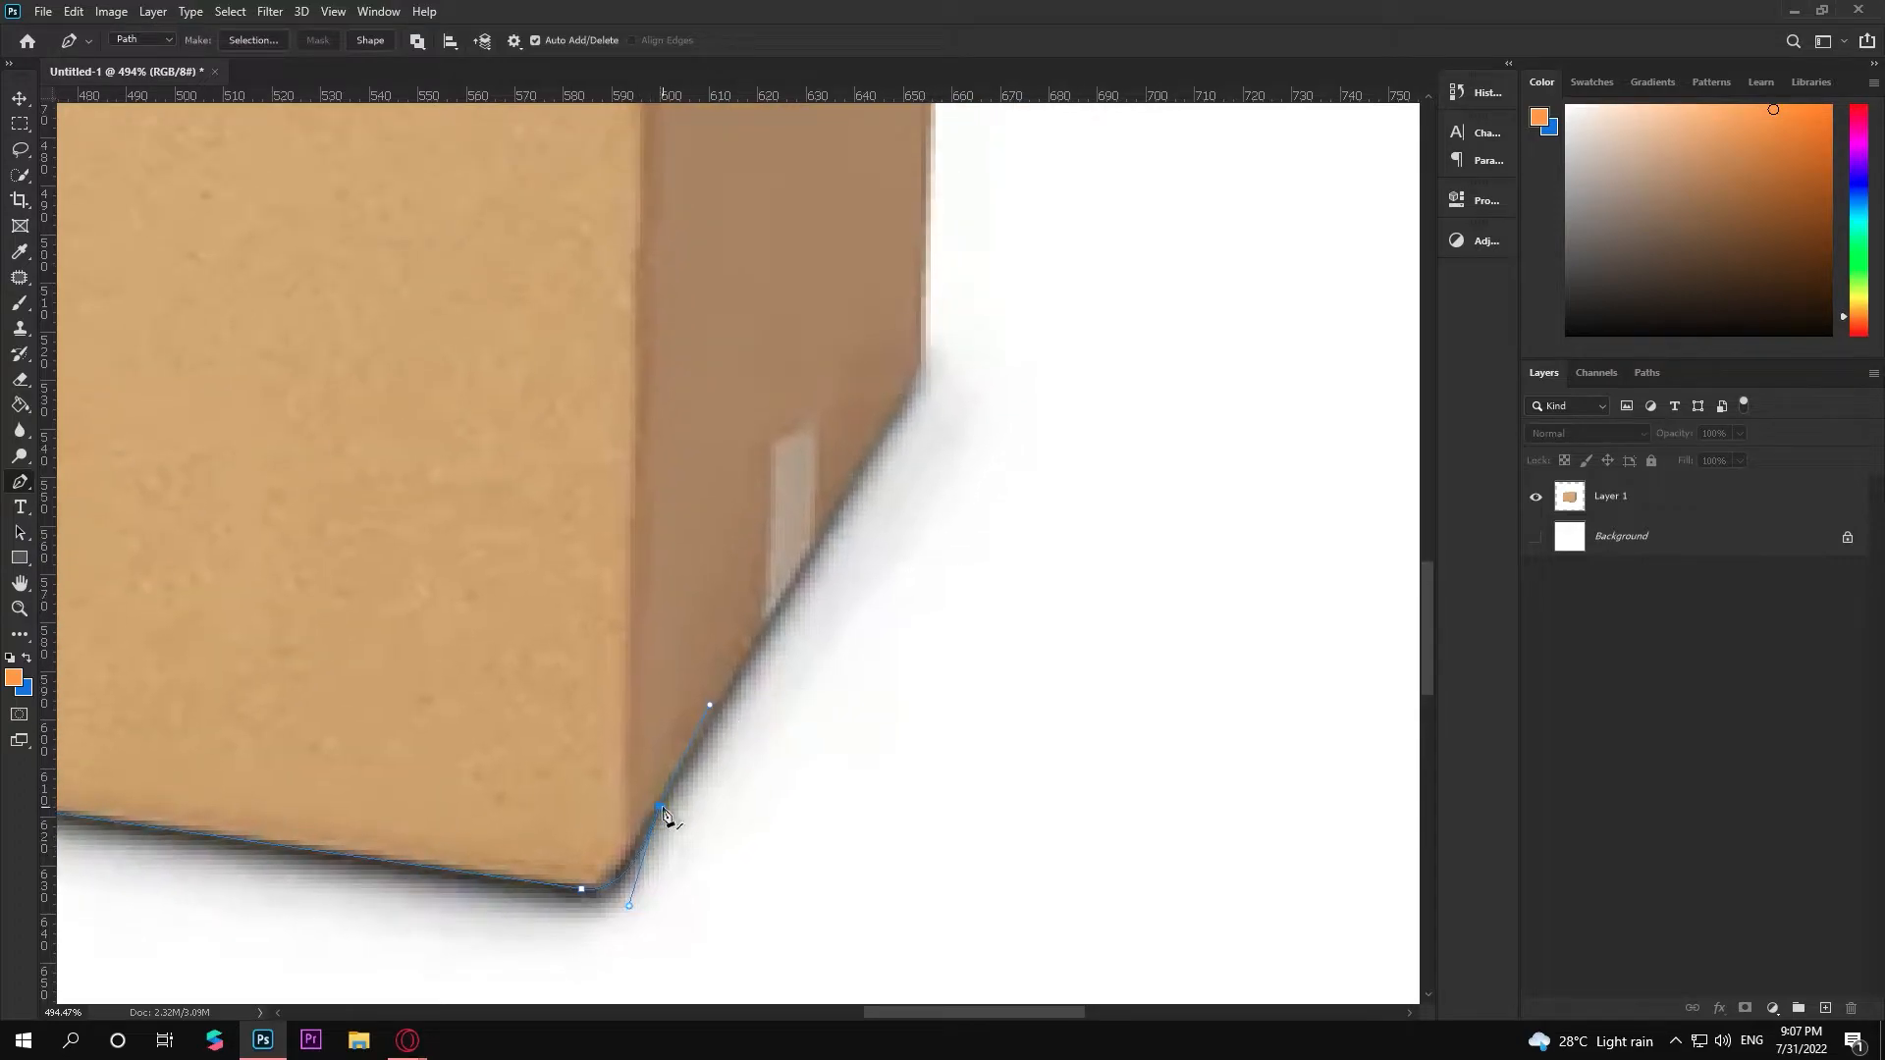
Try continuing the path from the curved anchor with its direction handle in place, undo the segment and re-angle the handle
click(709, 703)
drag(615, 680, 641, 728)
click(804, 566)
key(ctrl+z)
drag(579, 741, 588, 737)
Remove the curved anchor's outgoing direction handle and try segments in several directions from it, undoing each one
click(659, 808)
click(809, 559)
key(ctrl+z)
click(1090, 757)
key(ctrl+z)
click(465, 526)
key(ctrl+z)
Draw a straight path segment along the right face's bottom edge to the box's rear lower corner
click(921, 375)
click(911, 374)
scroll(668, 791, down, 6)
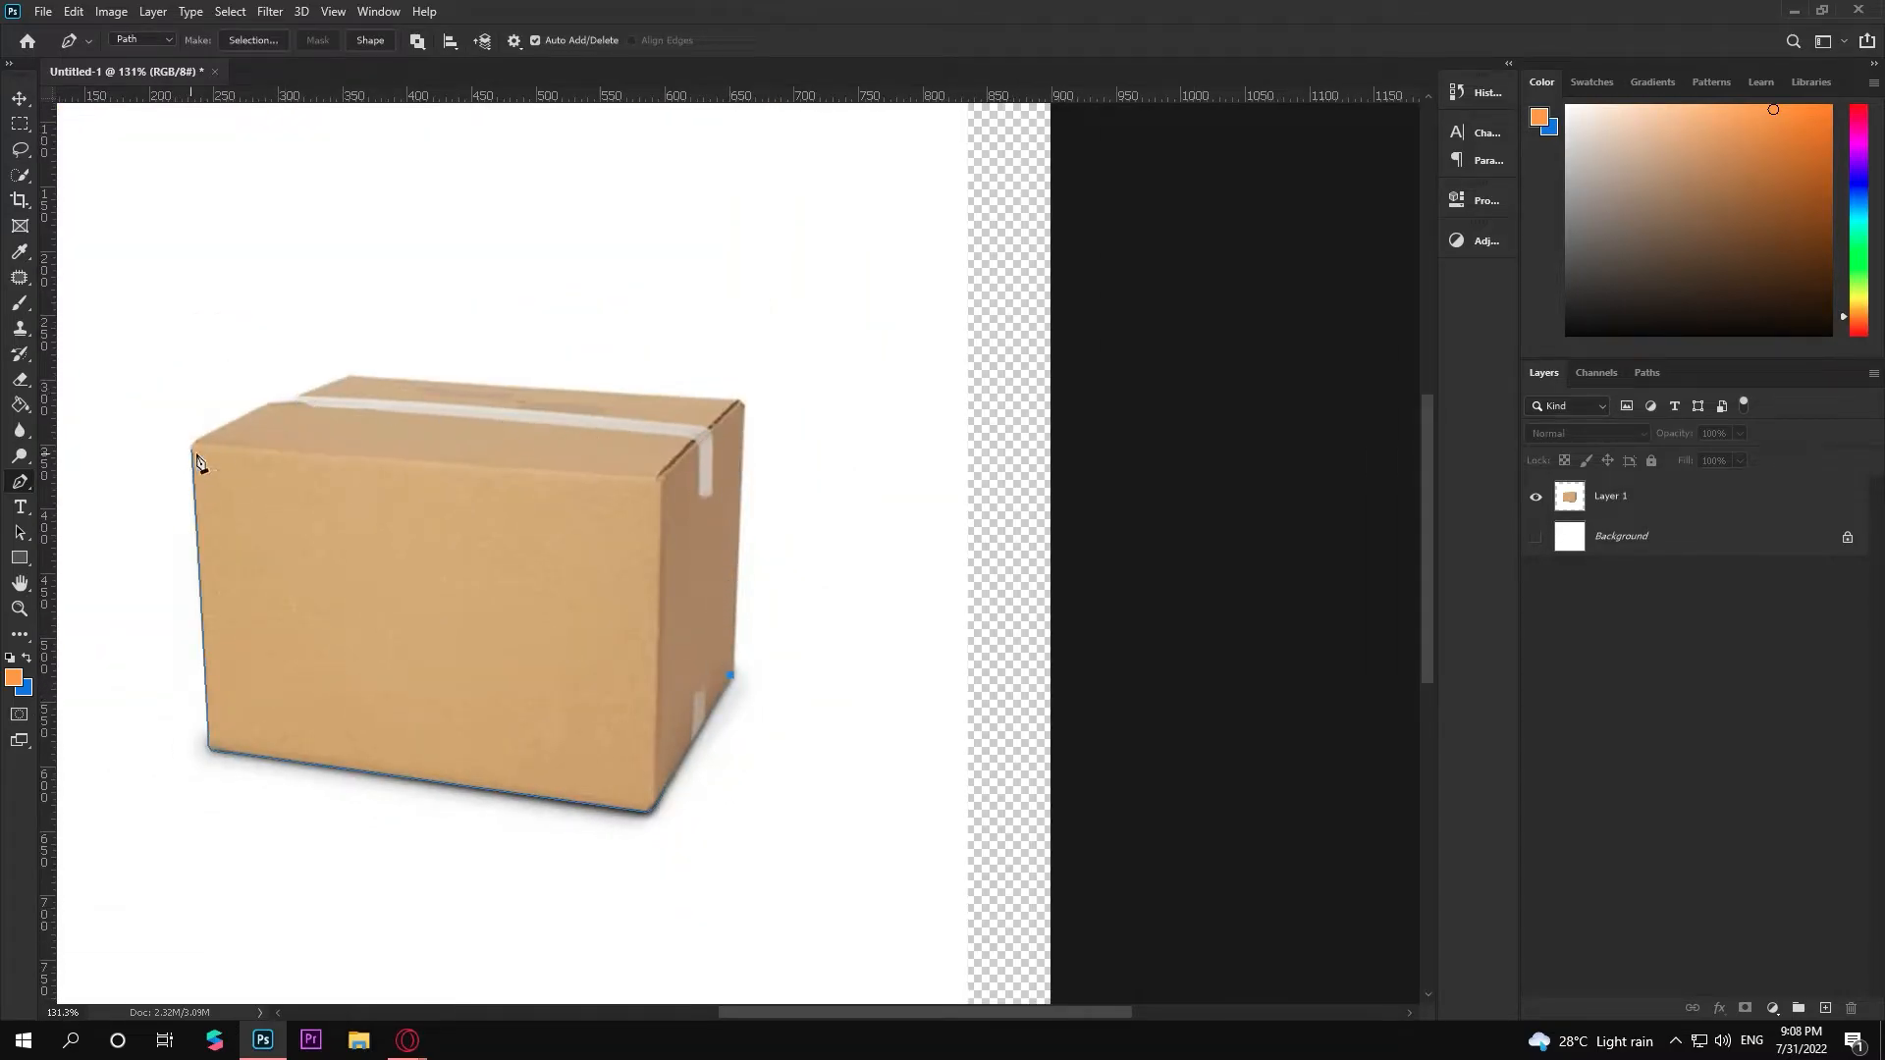
scroll(695, 800, up, 3)
scroll(695, 800, up, 2)
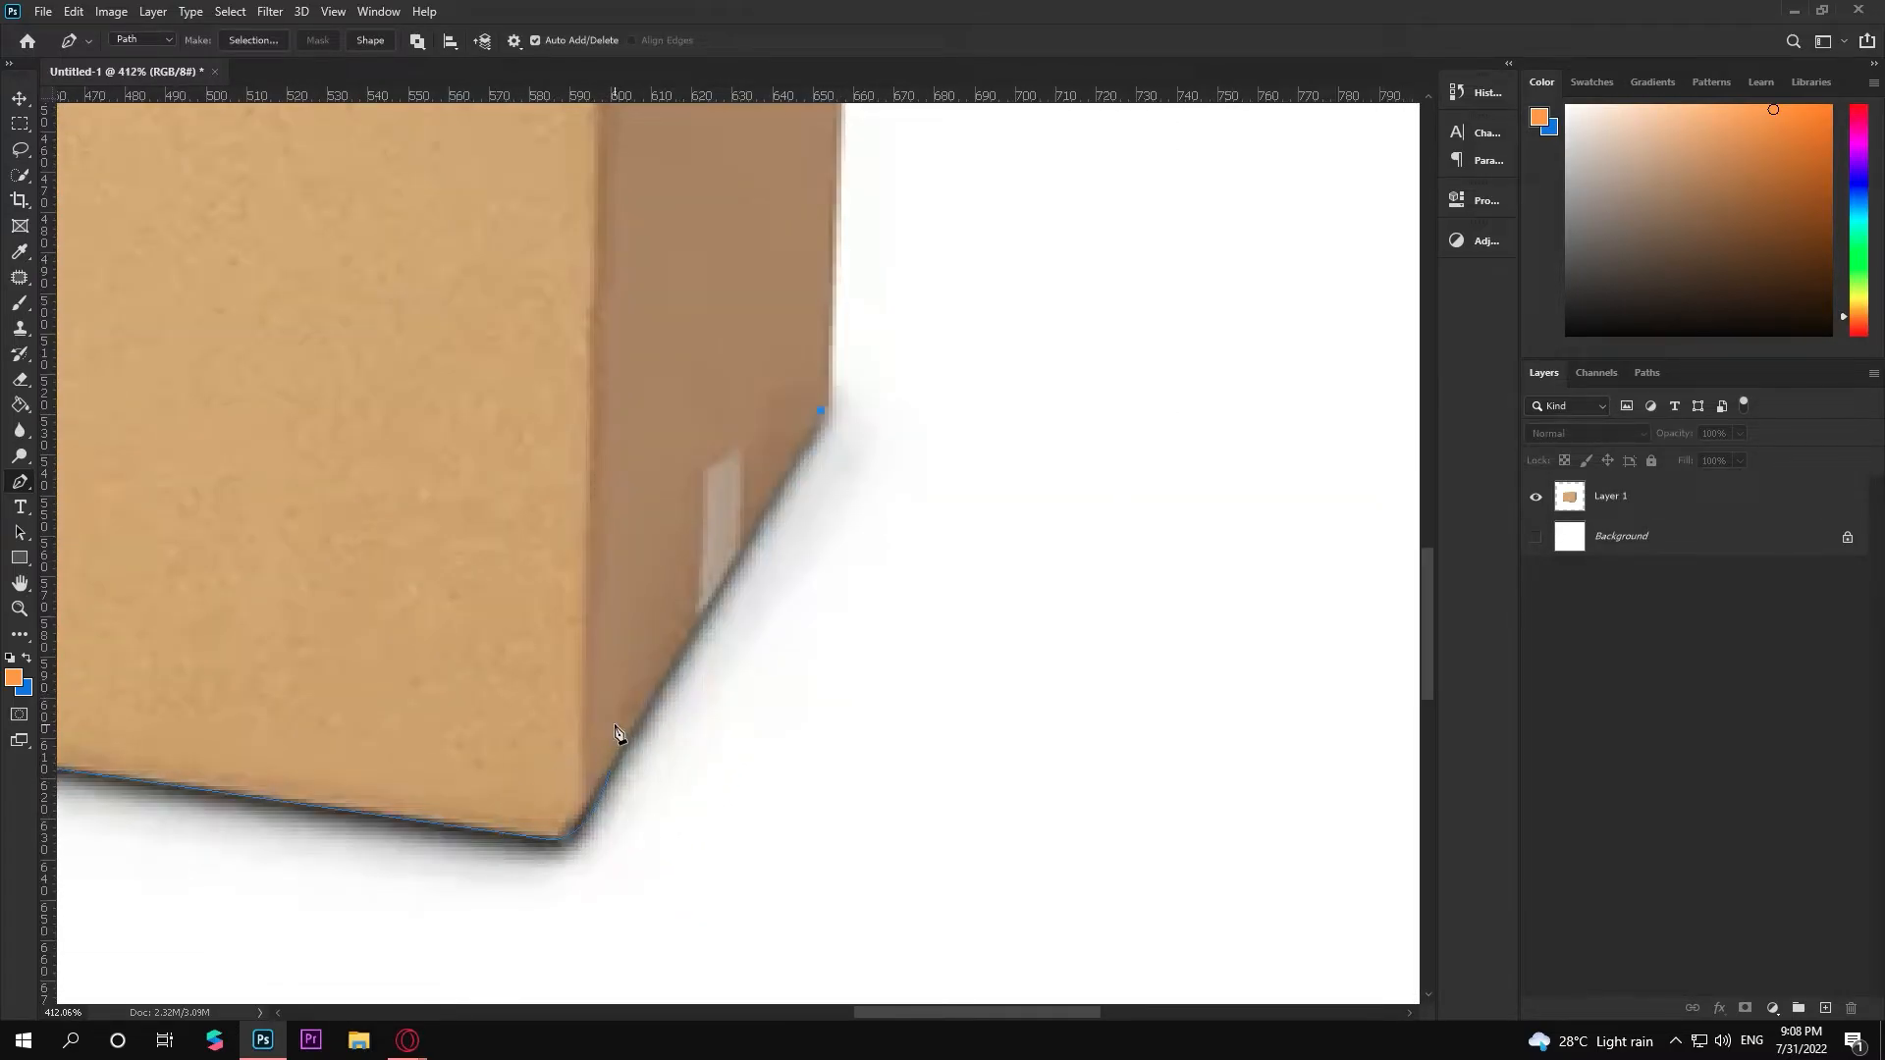
key(ctrl+z)
click(610, 772)
click(829, 316)
Continue the path up the box's right edge and around the upper-right corner, adding and moving an anchor to fit the corner
drag(830, 316, 762, 1018)
scroll(813, 685, down, 3)
drag(791, 923, 791, 790)
scroll(800, 699, up, 3)
drag(822, 275, 825, 553)
drag(842, 840, 839, 976)
click(749, 403)
click(784, 421)
drag(783, 426, 803, 415)
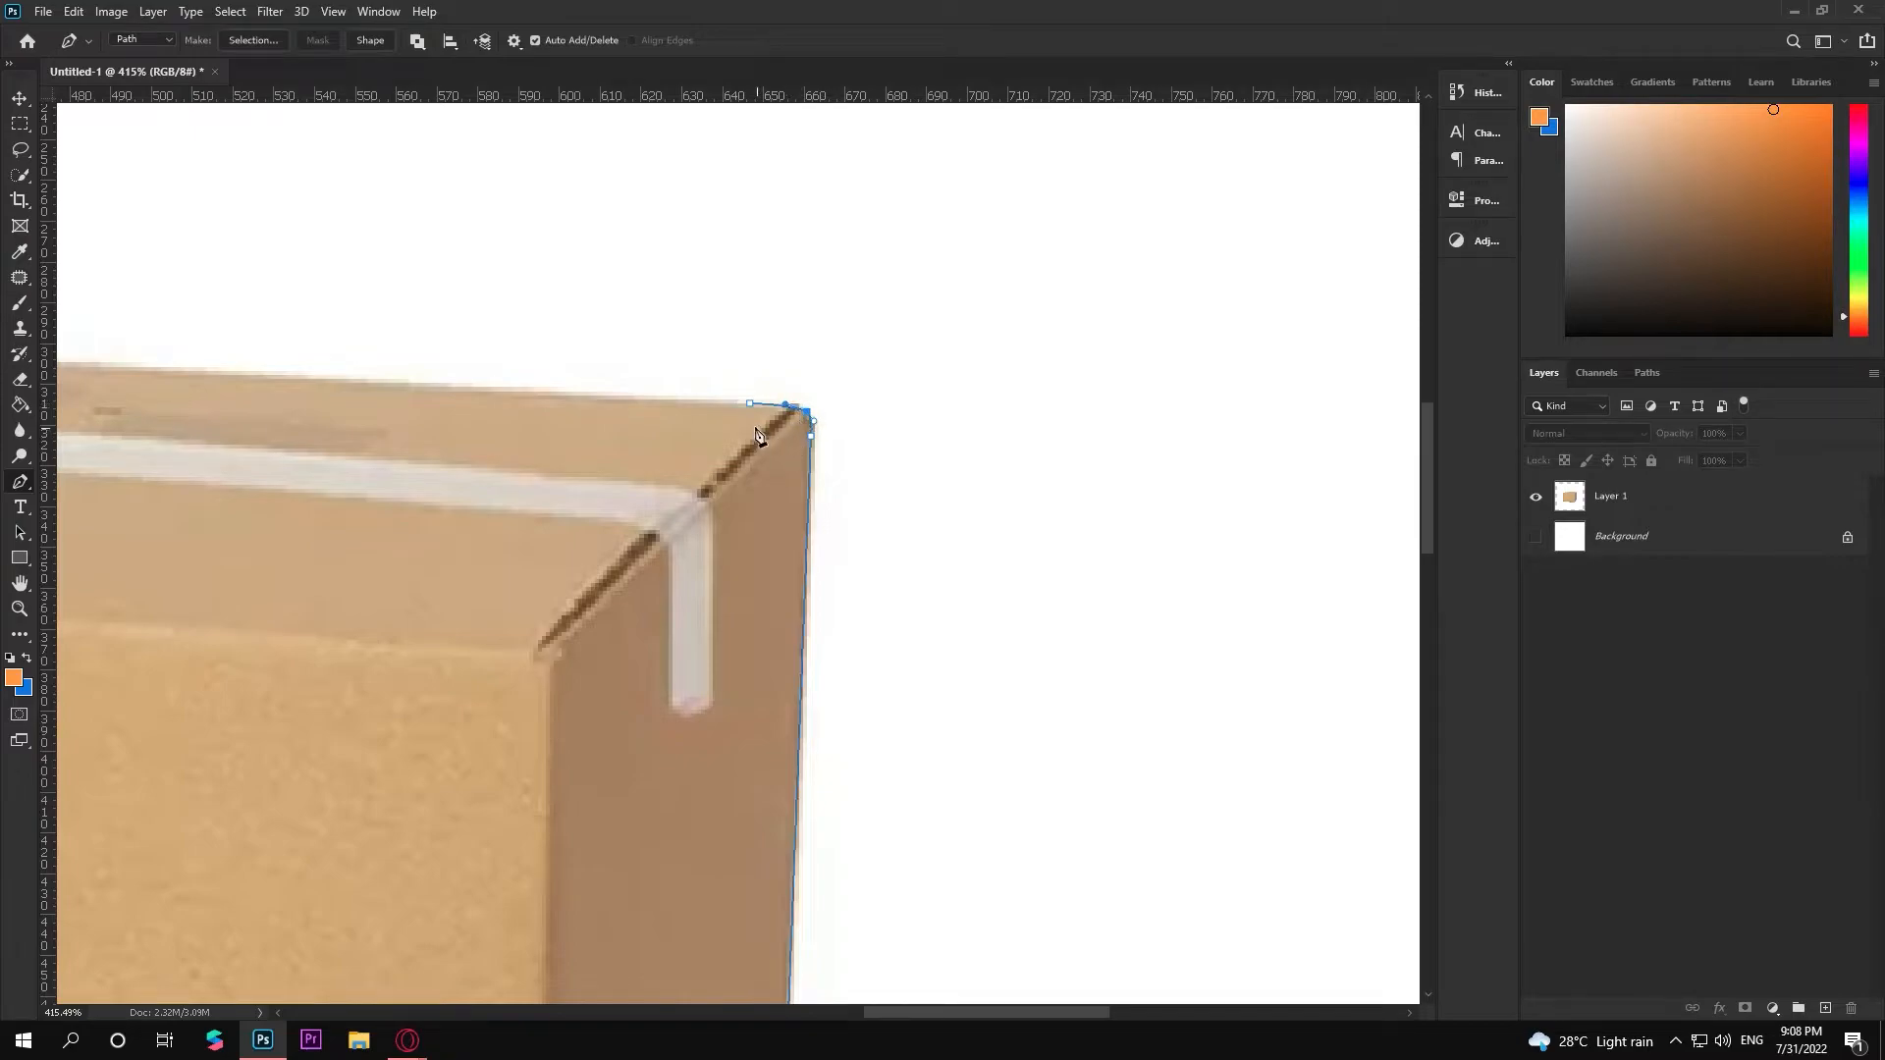
Trace the back top edge and the sloping left top edge, bending the path with an added anchor, and close it at the starting anchor
drag(316, 488, 1094, 483)
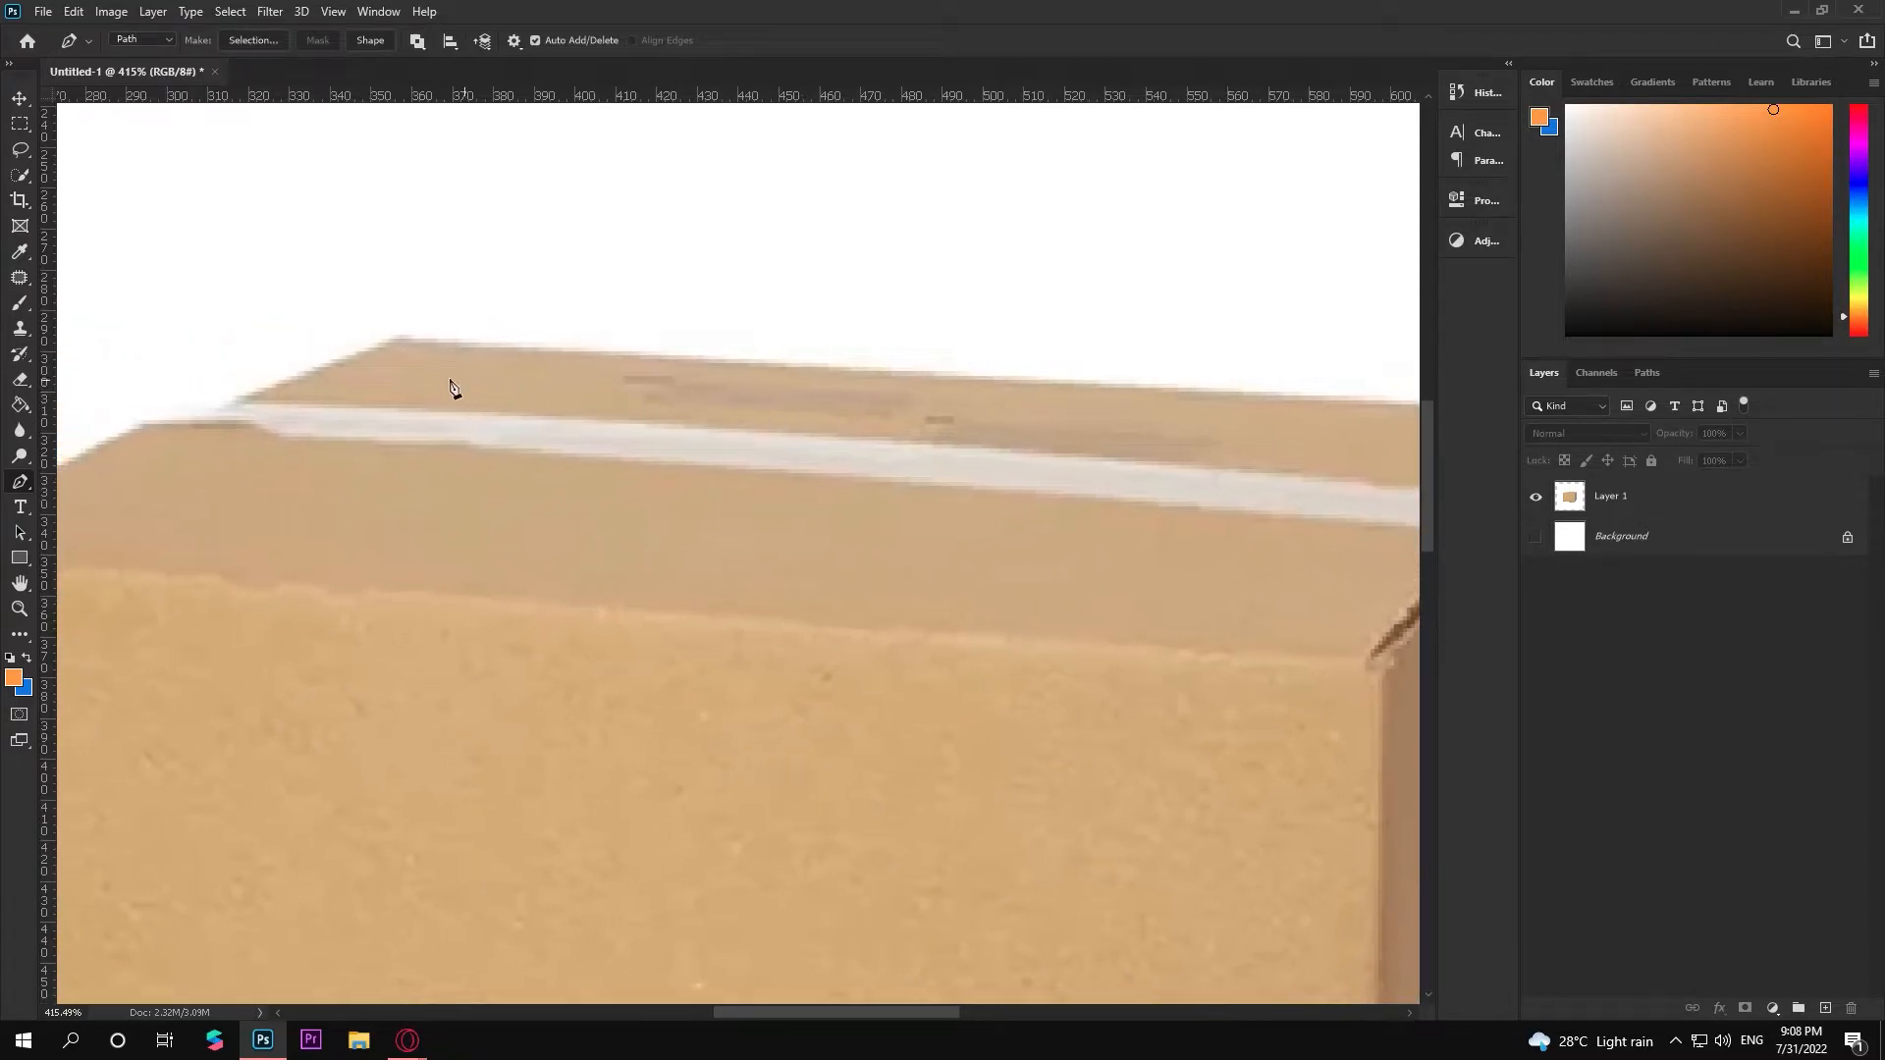
click(402, 346)
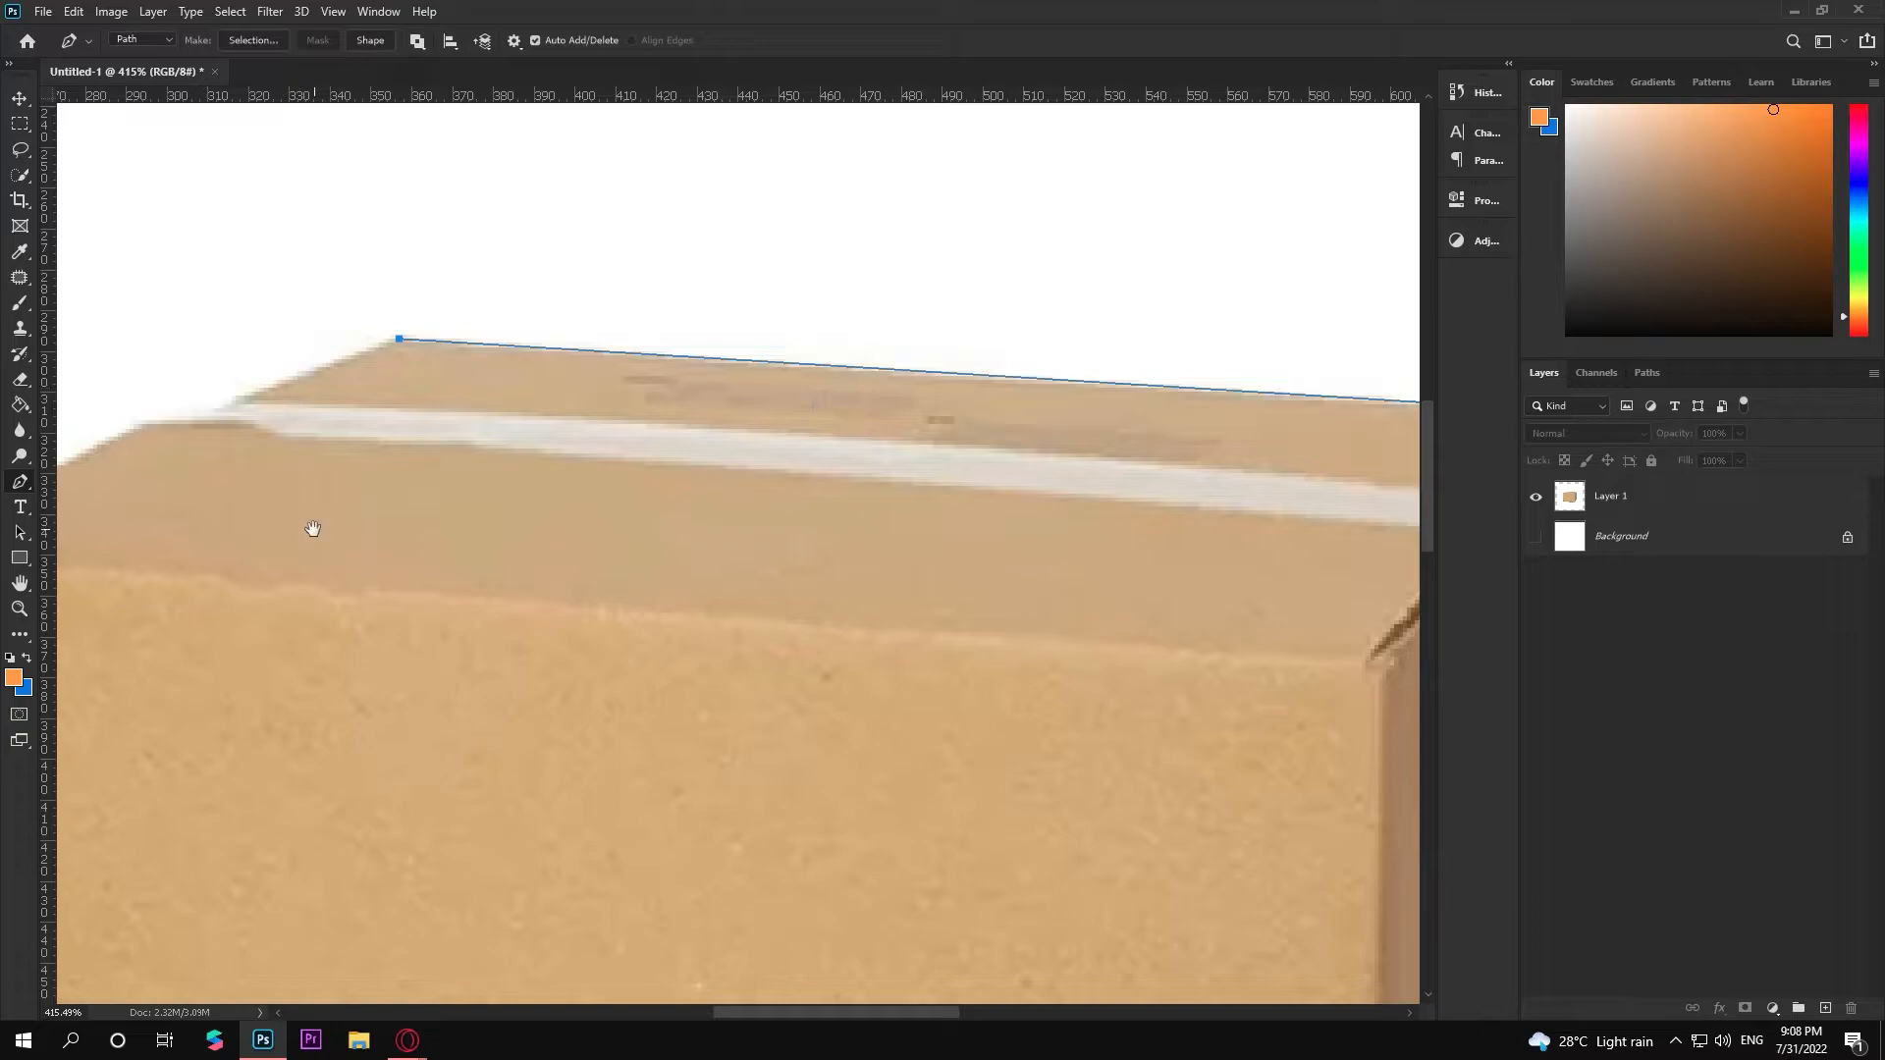
drag(315, 526, 717, 369)
click(357, 401)
click(623, 291)
drag(623, 292, 605, 280)
drag(477, 333, 467, 346)
click(356, 403)
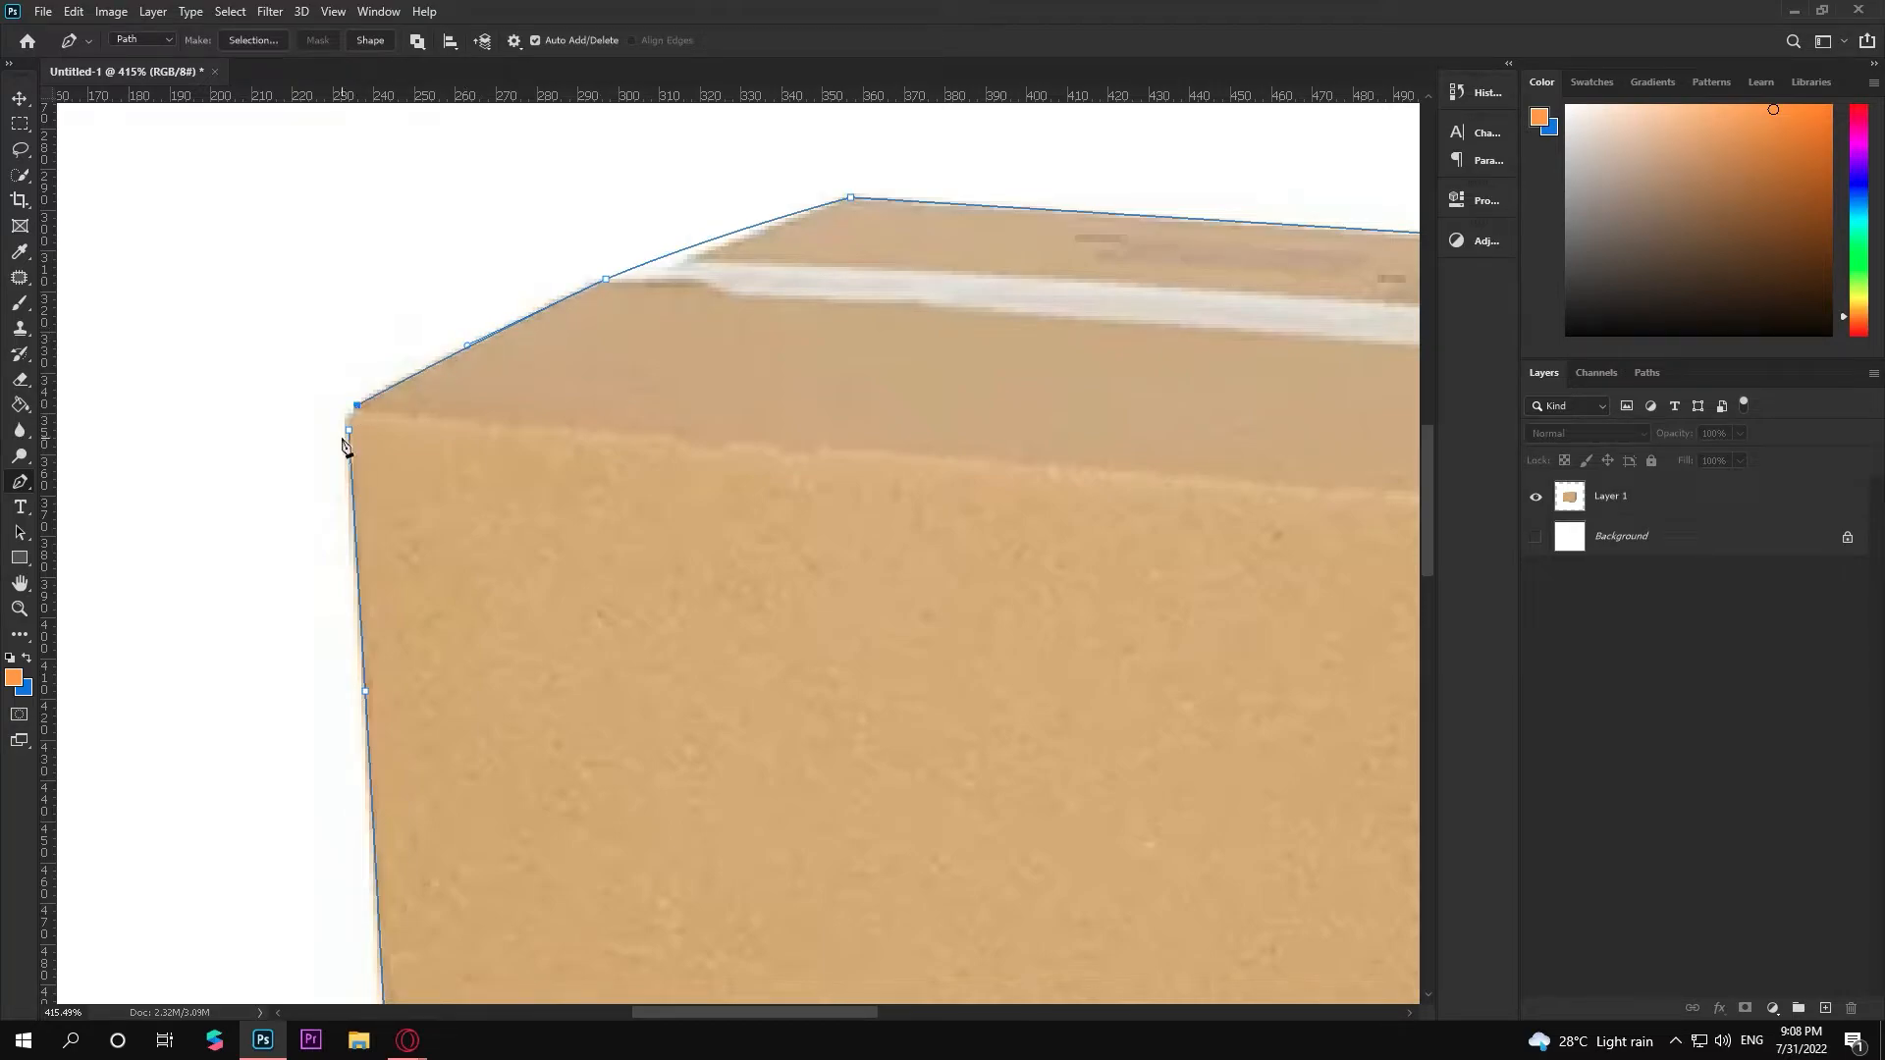
Convert the closed box path into a new anti-aliased selection with a feather radius of 0 pixels and copy it to a new layer
scroll(350, 442, down, 3)
scroll(663, 709, down, 3)
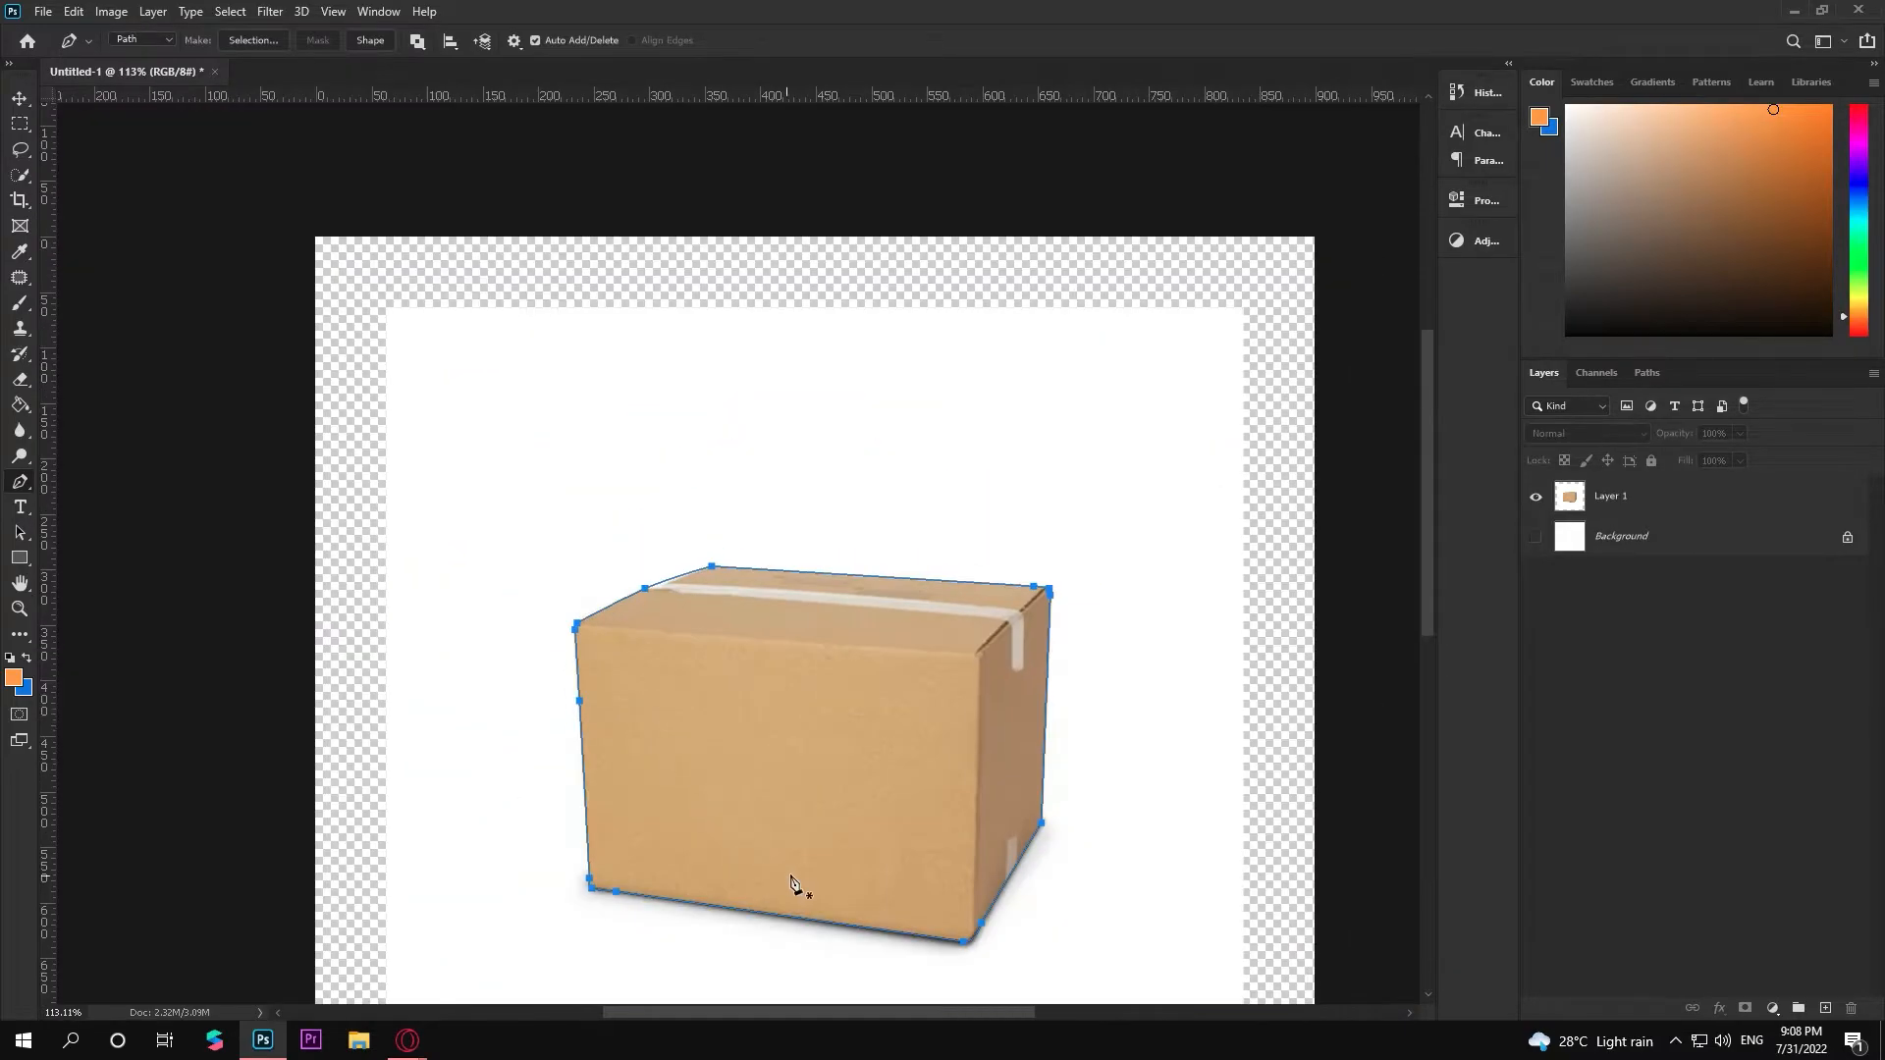
scroll(793, 886, up, 3)
drag(989, 910, 802, 606)
drag(536, 315, 593, 521)
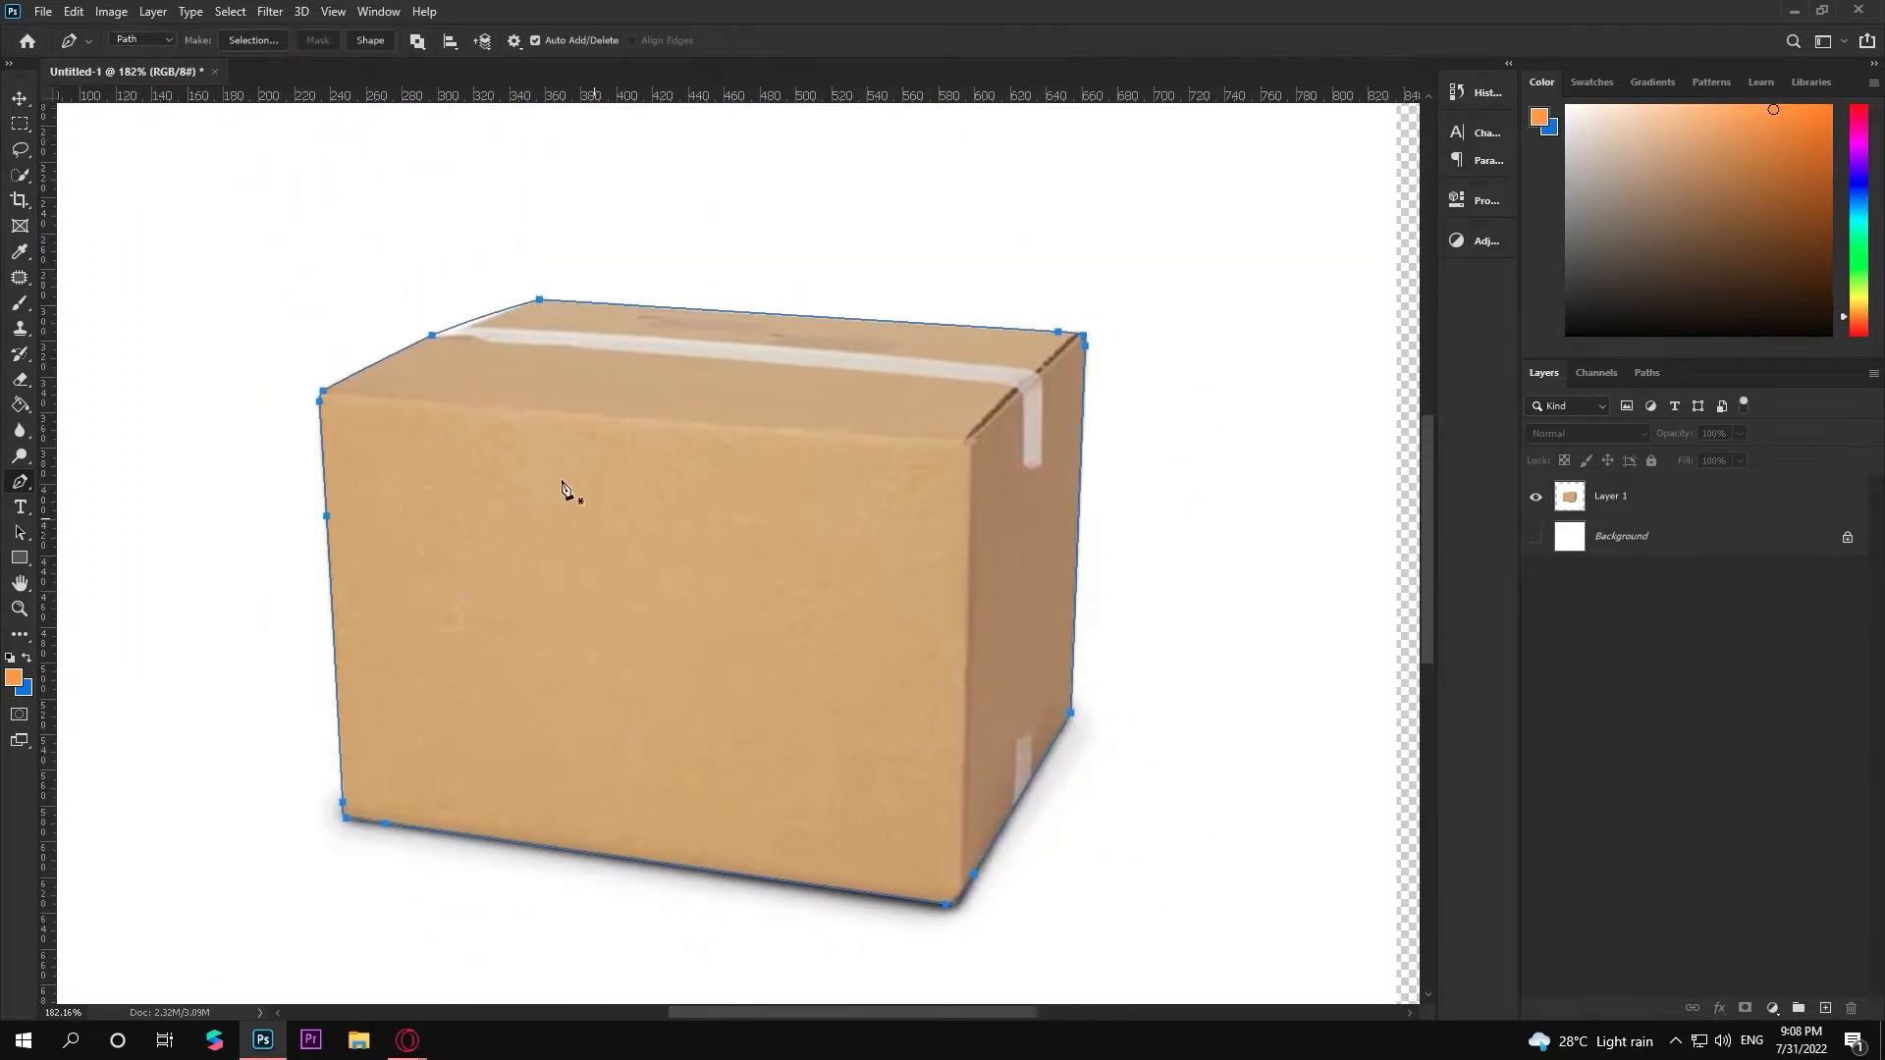
right_click(671, 536)
right_click(623, 563)
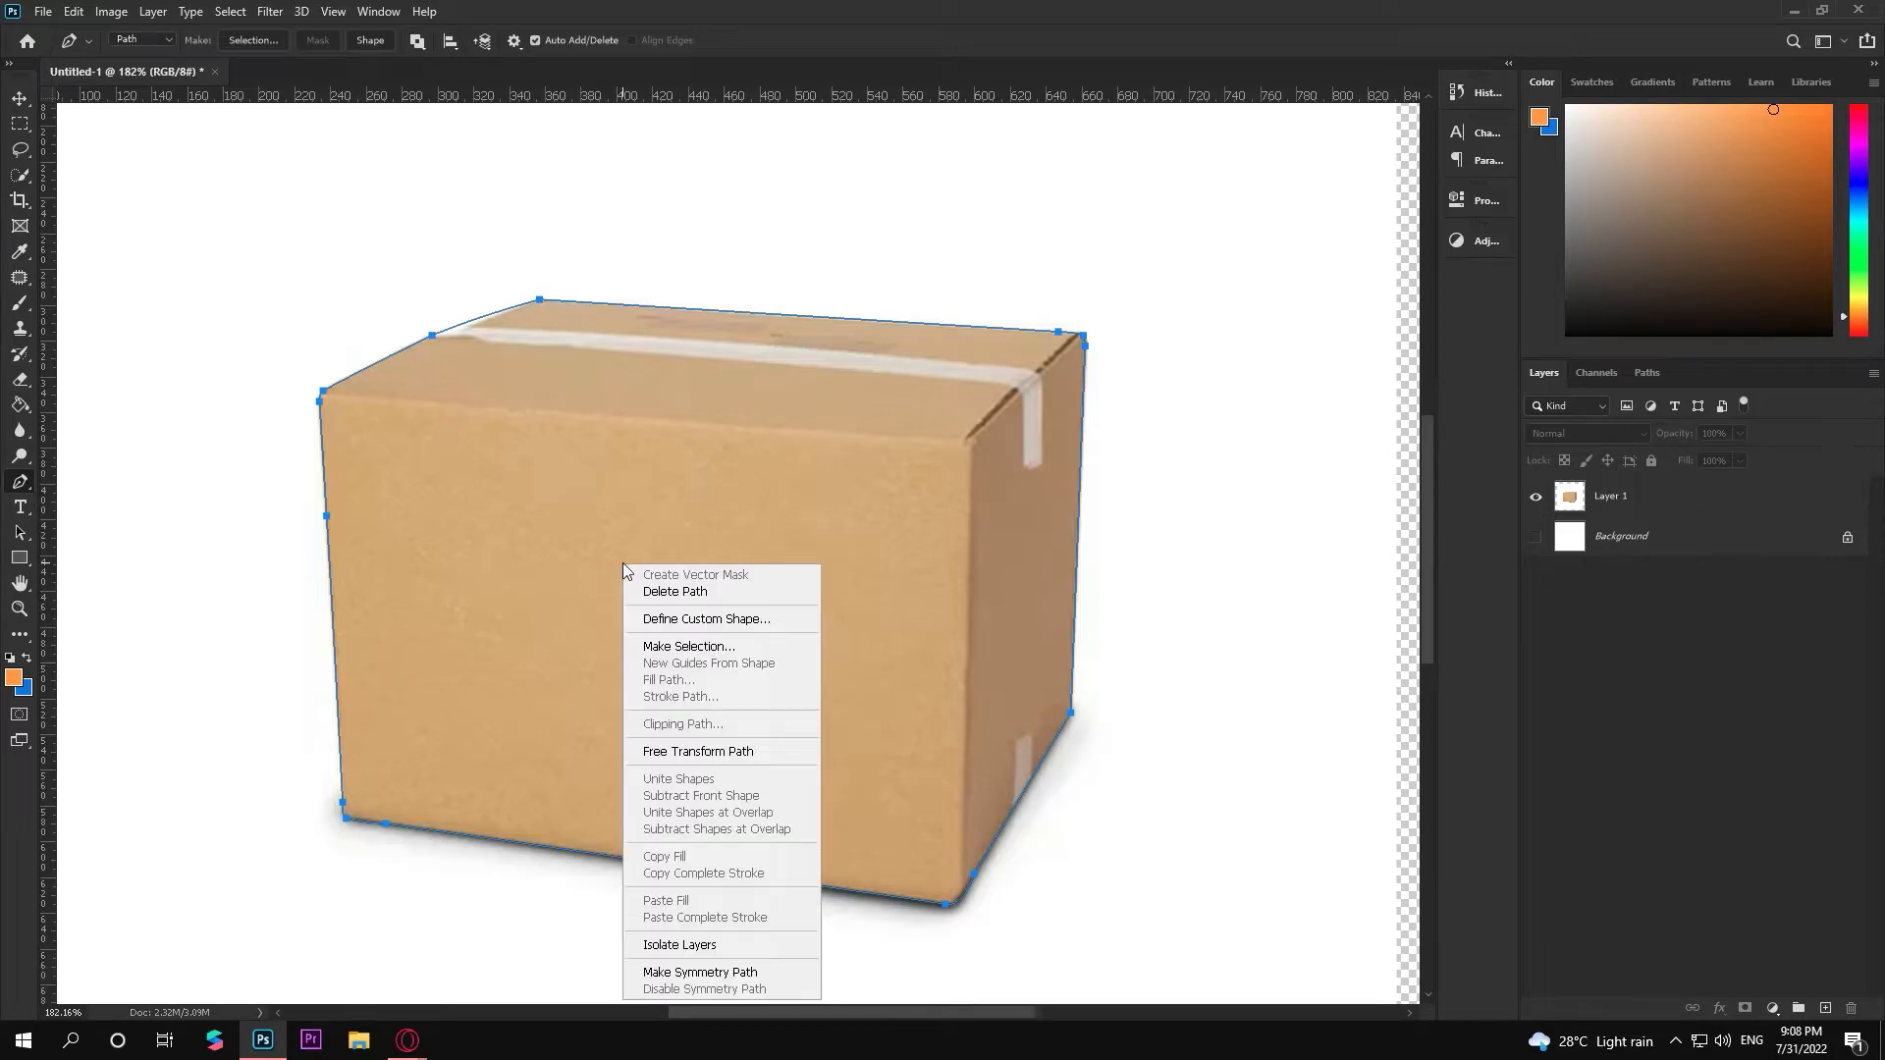
click(683, 644)
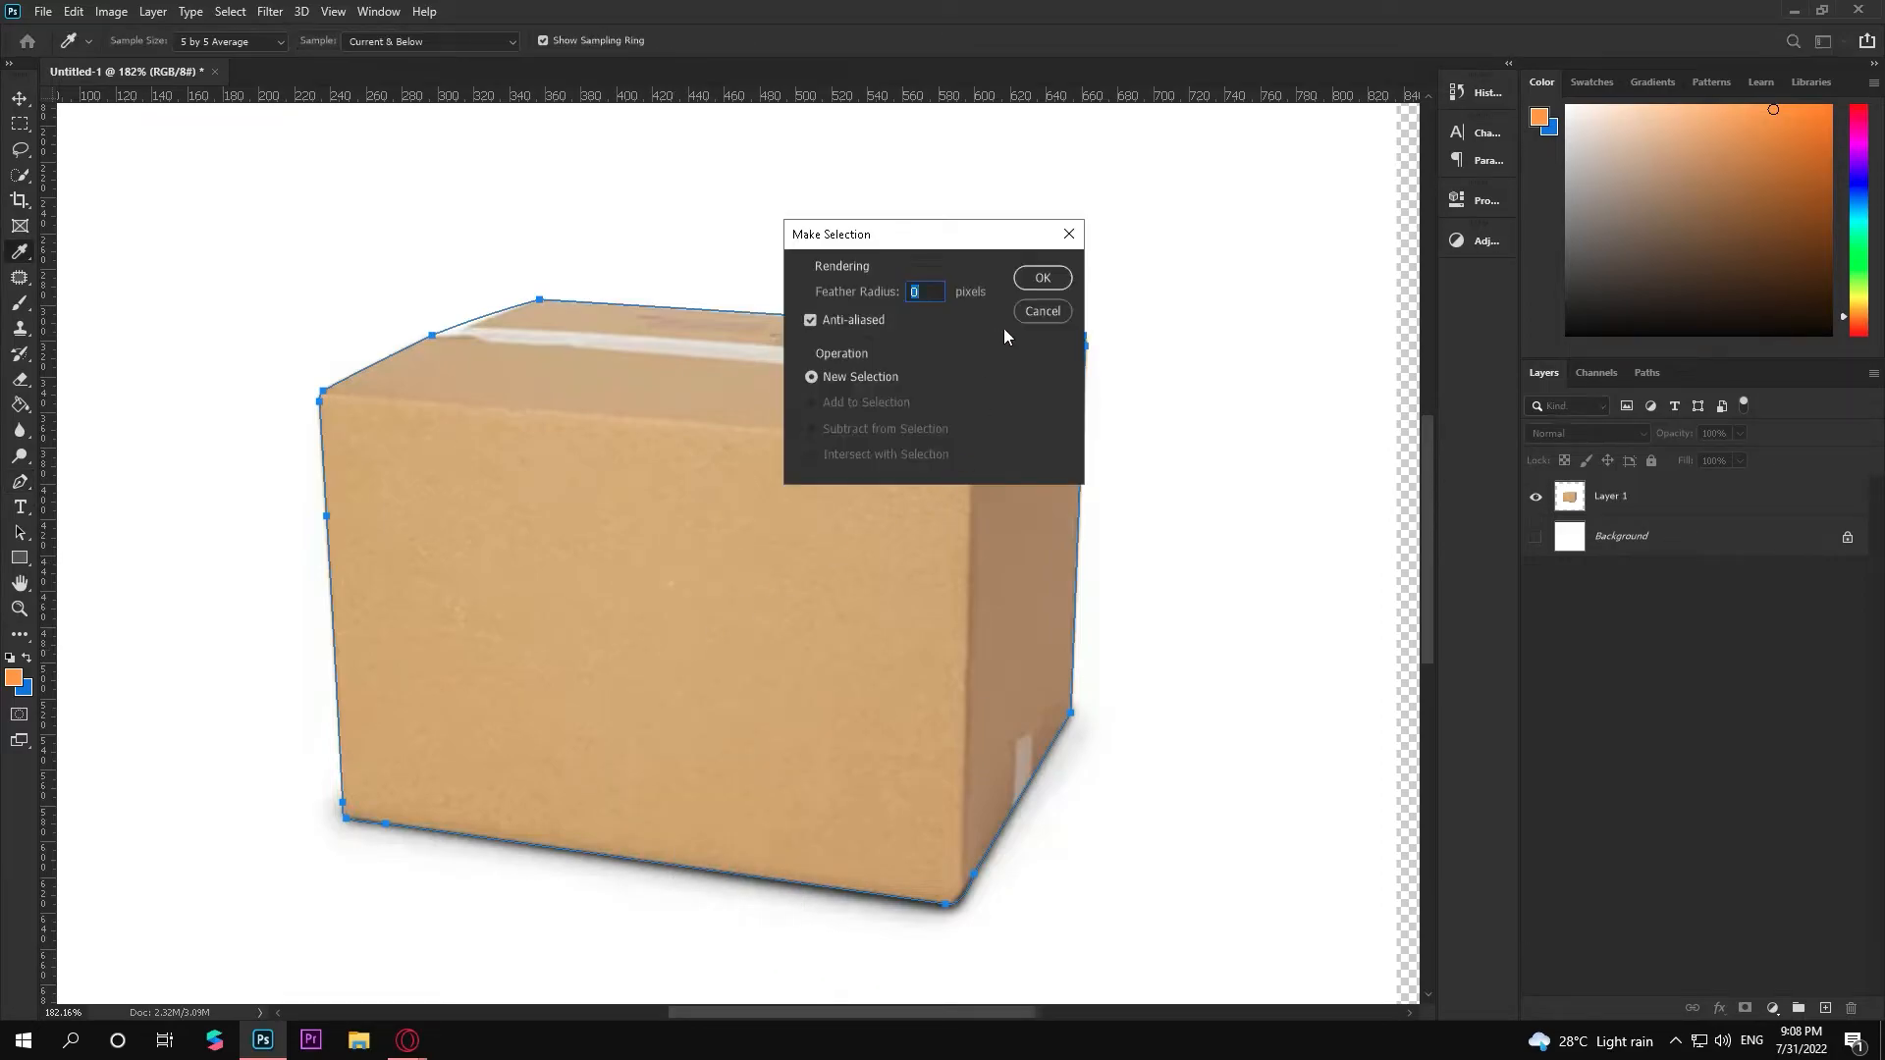
click(1057, 289)
key(ctrl+j)
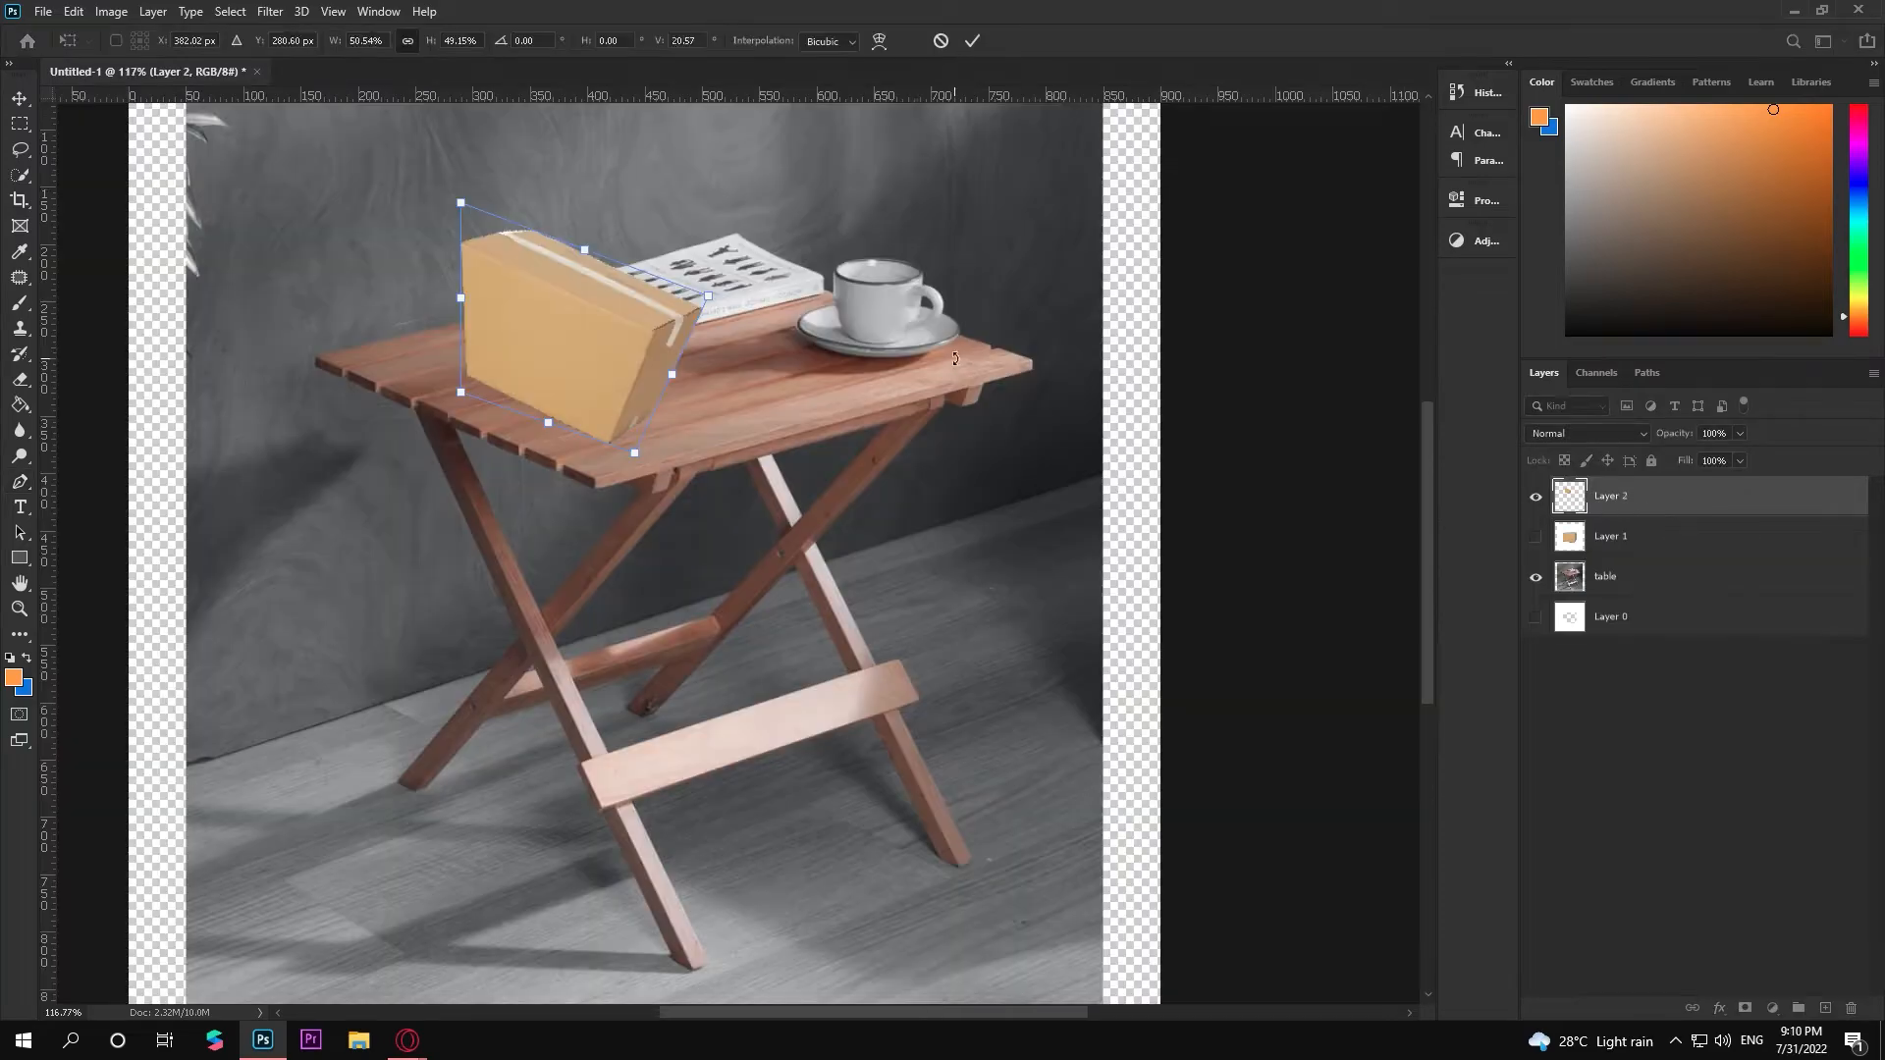
Undo the last distortion of the box cut-out on the table and apply its transform
key(ctrl+z)
click(972, 40)
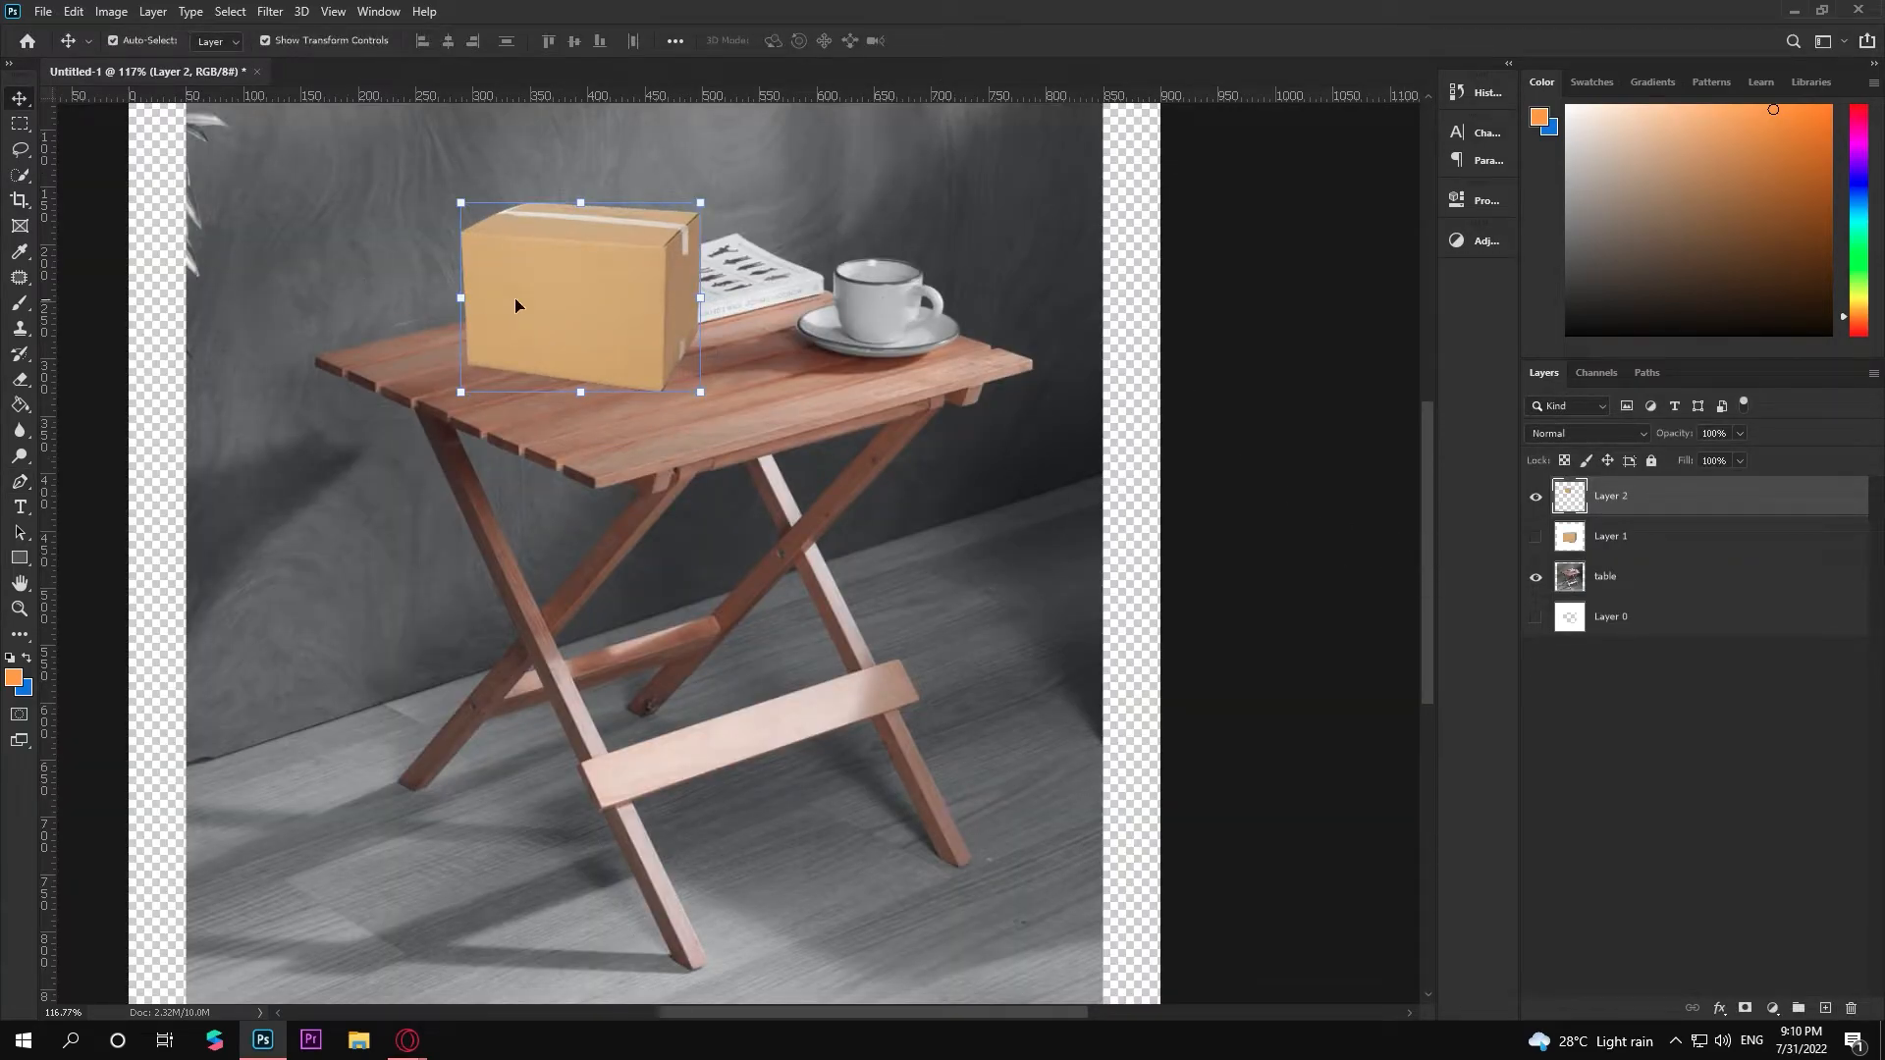
Move the table image down about 114 px and delete the box cut-out on Layer 2
drag(789, 385, 816, 514)
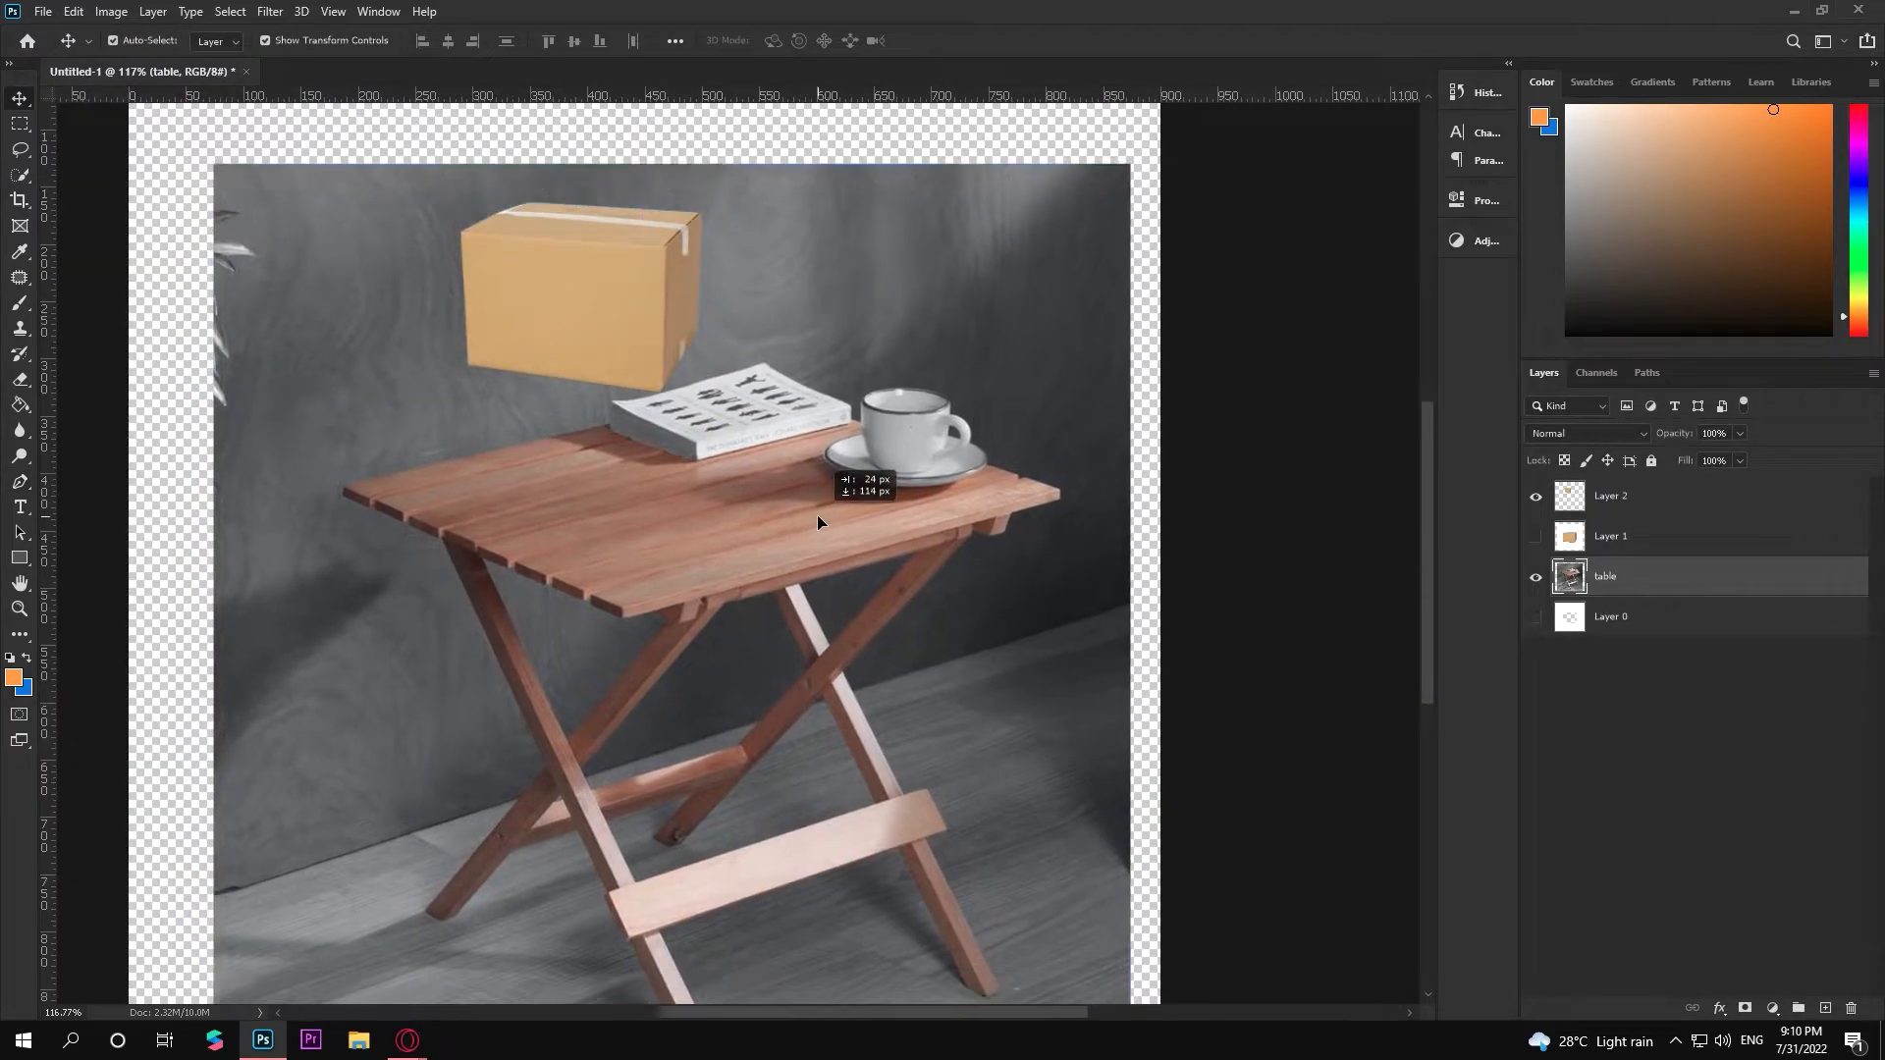
click(1560, 501)
key(Delete)
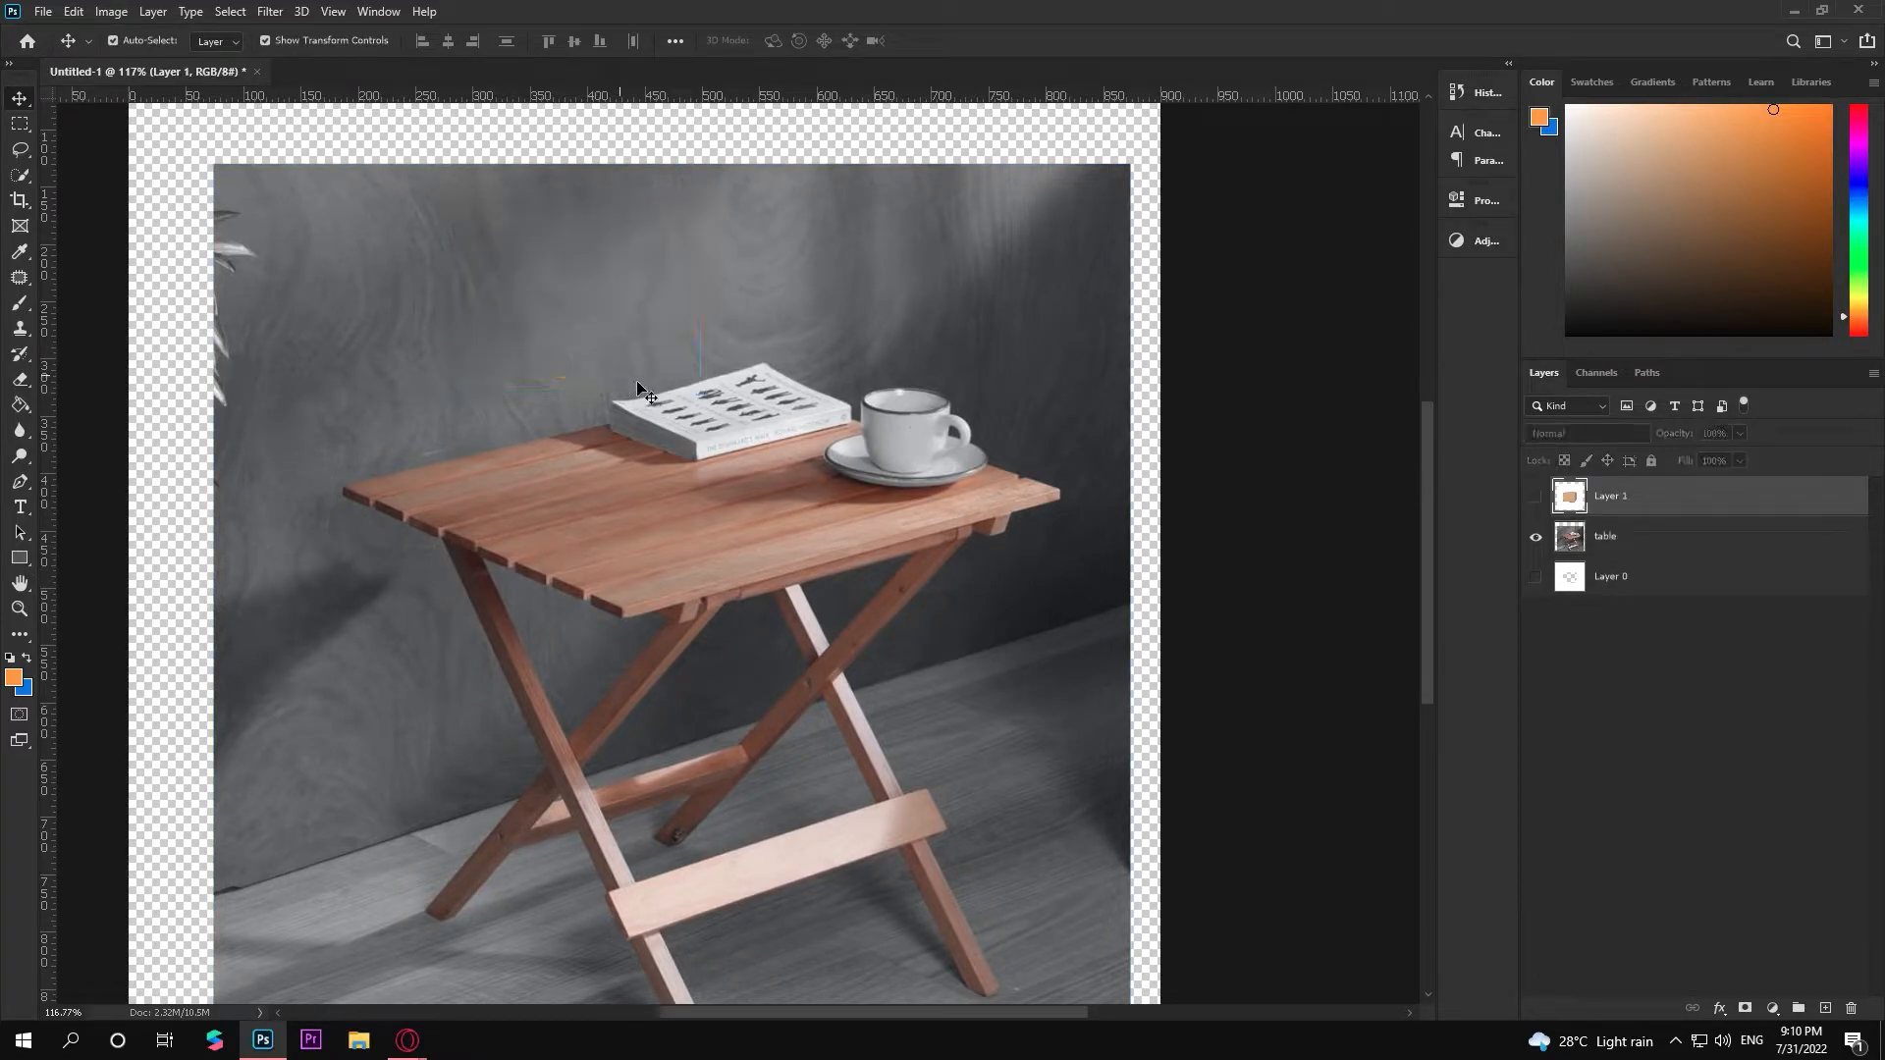
Reposition the table image over the canvas, scale it to 112.50% to fill the width, and apply the transform
scroll(768, 469, down, 5)
drag(811, 584, 794, 489)
drag(1023, 547, 1058, 547)
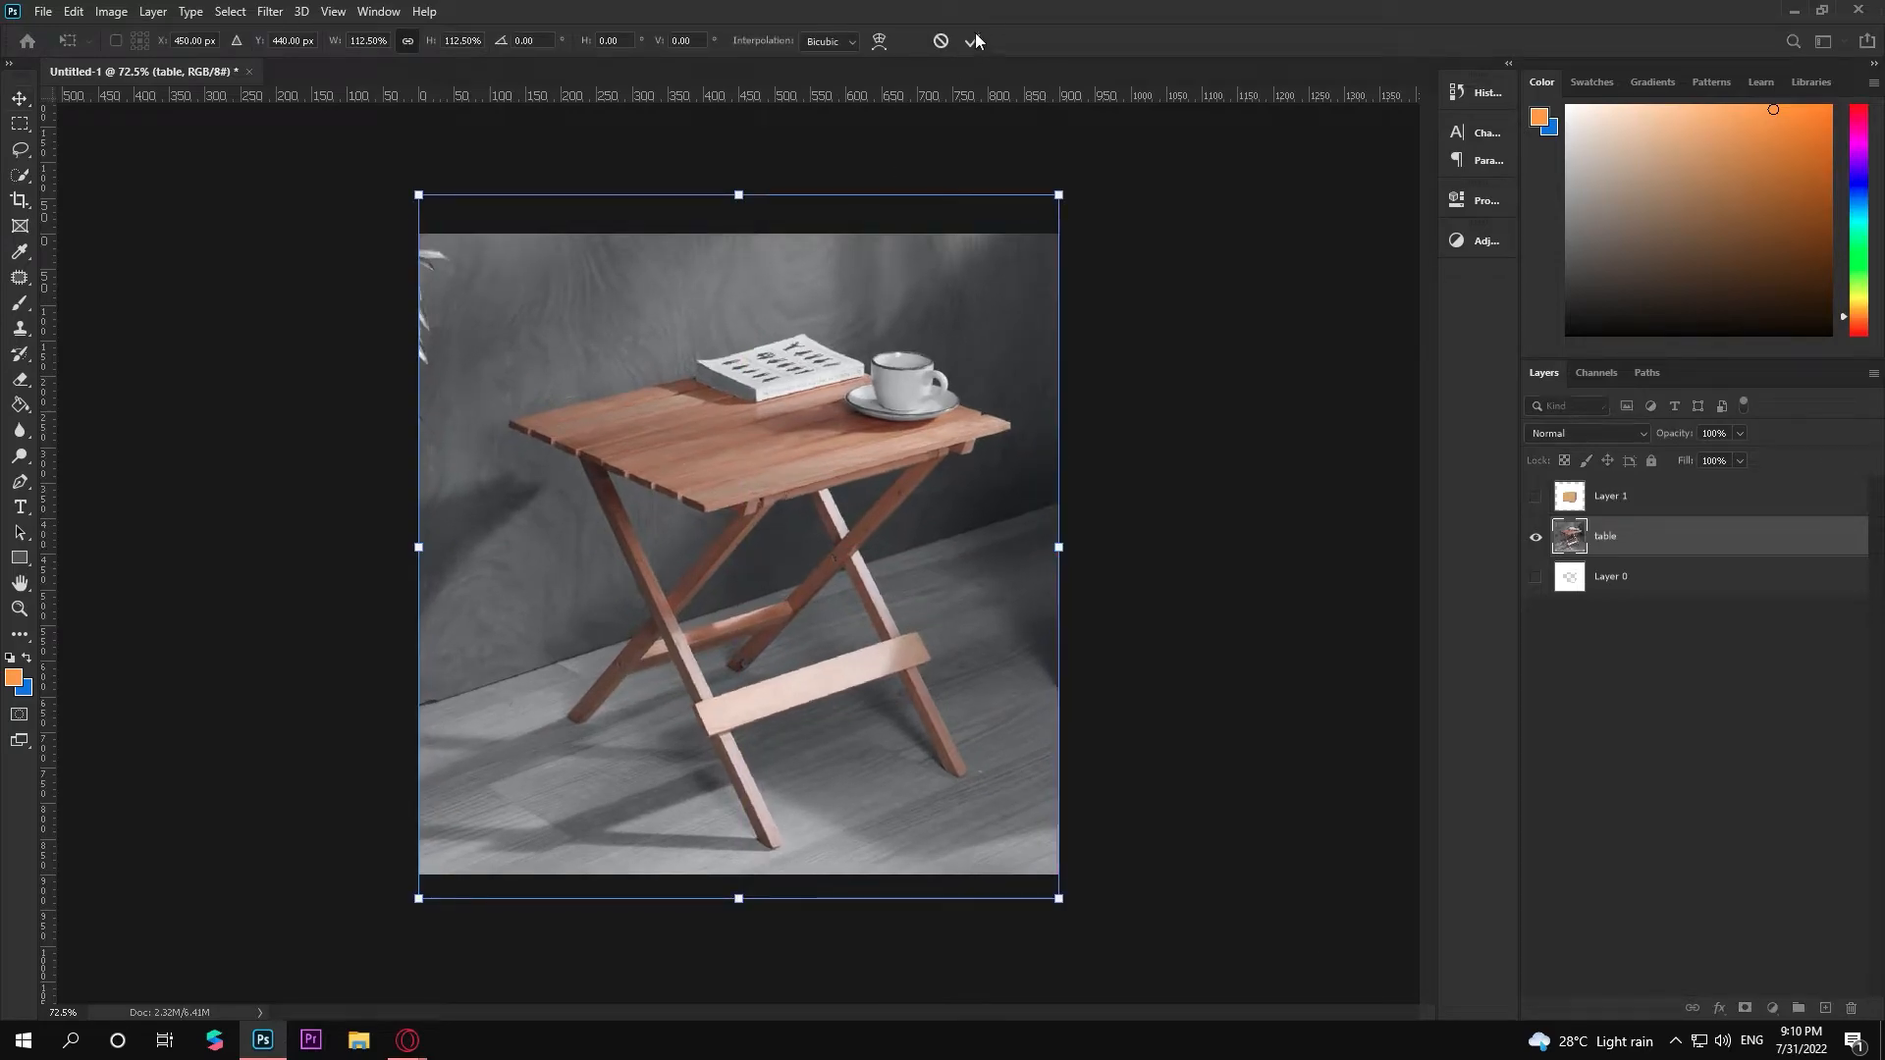
scroll(830, 307, up, 4)
click(980, 39)
Set the Pen tool to Shape mode and compare its options with those of the Rectangle tool
scroll(491, 392, up, 3)
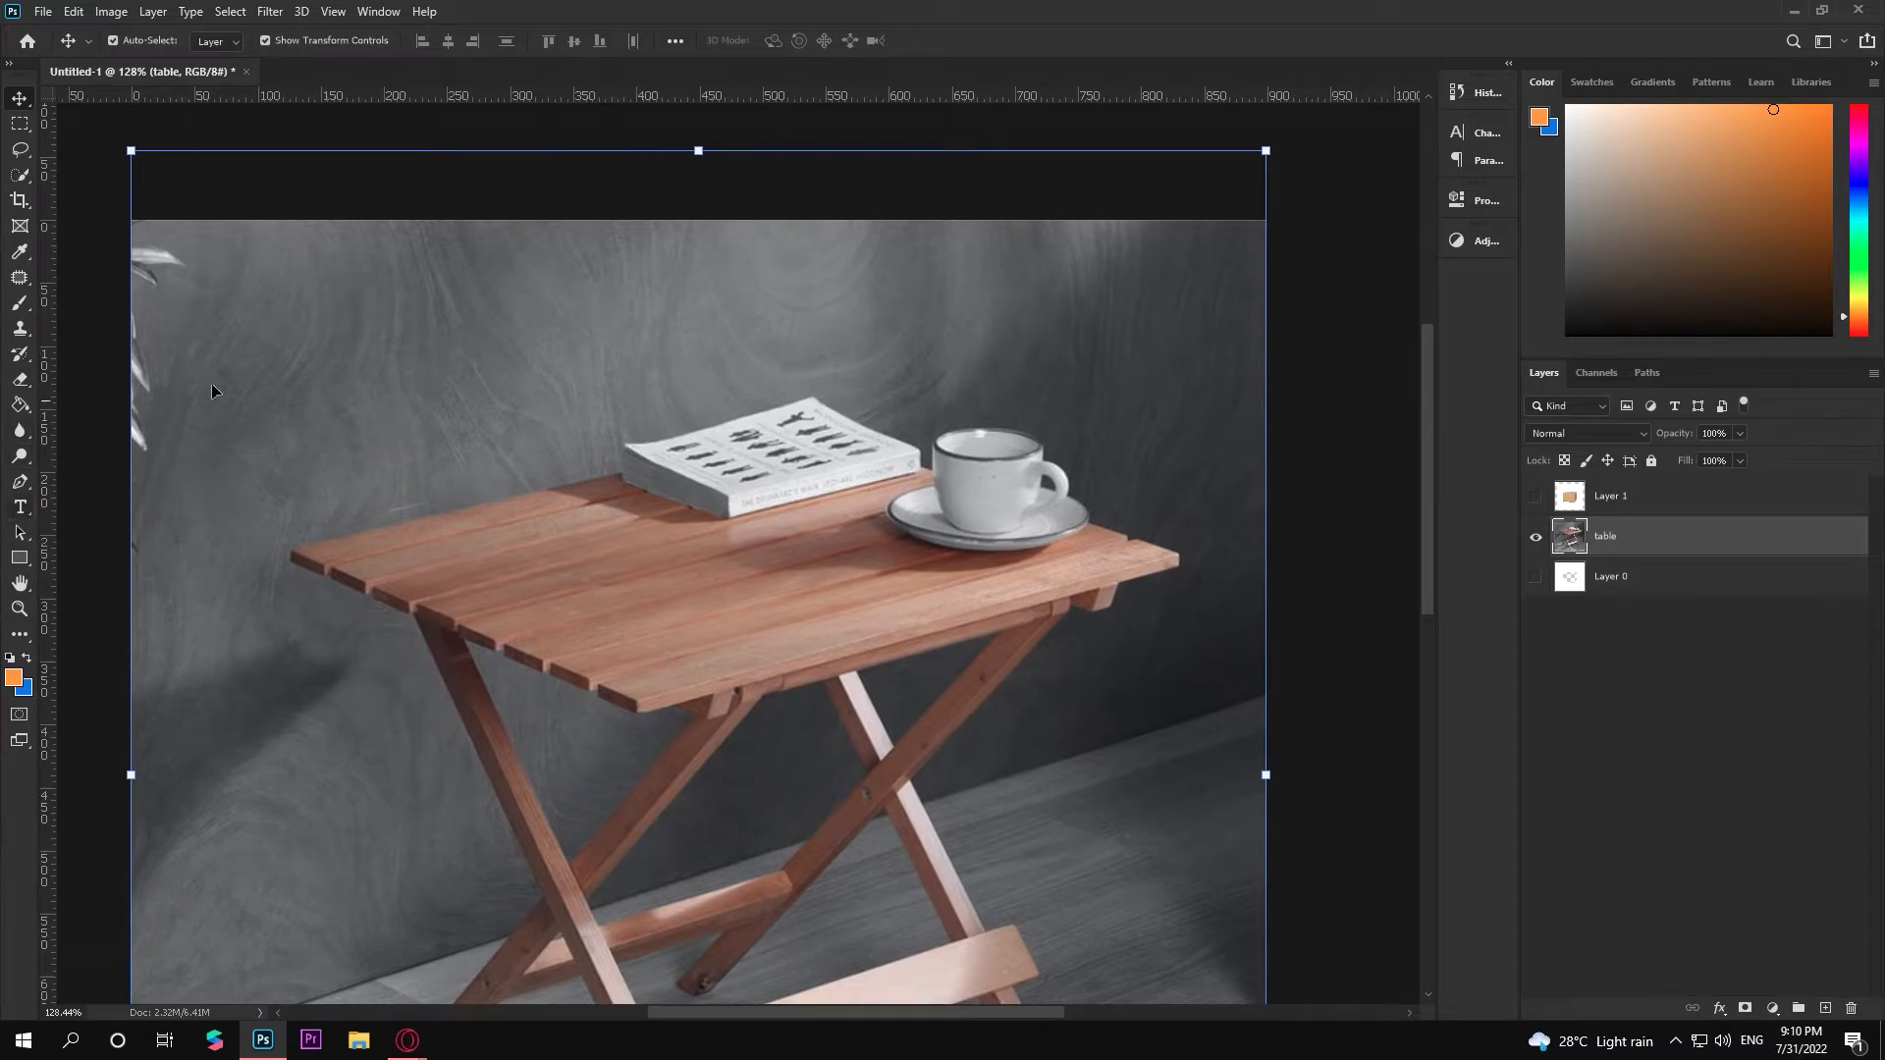
click(18, 482)
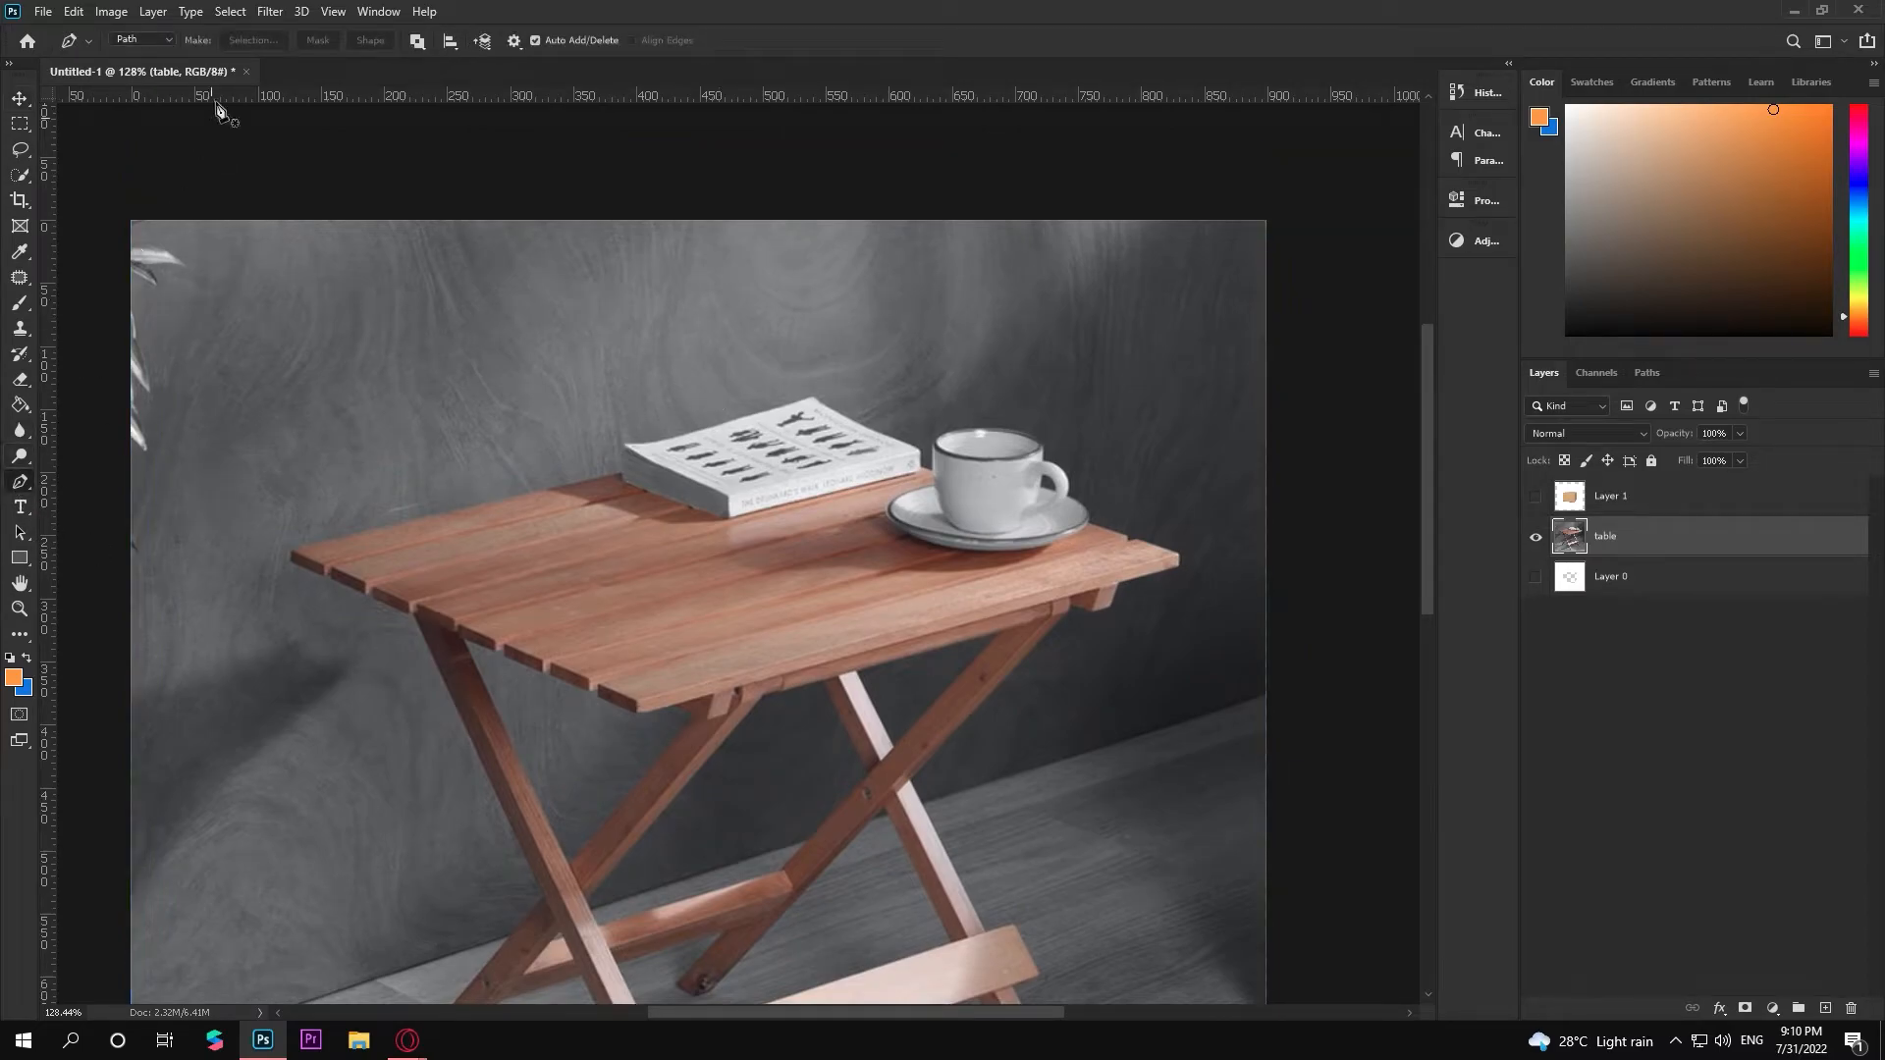
click(142, 39)
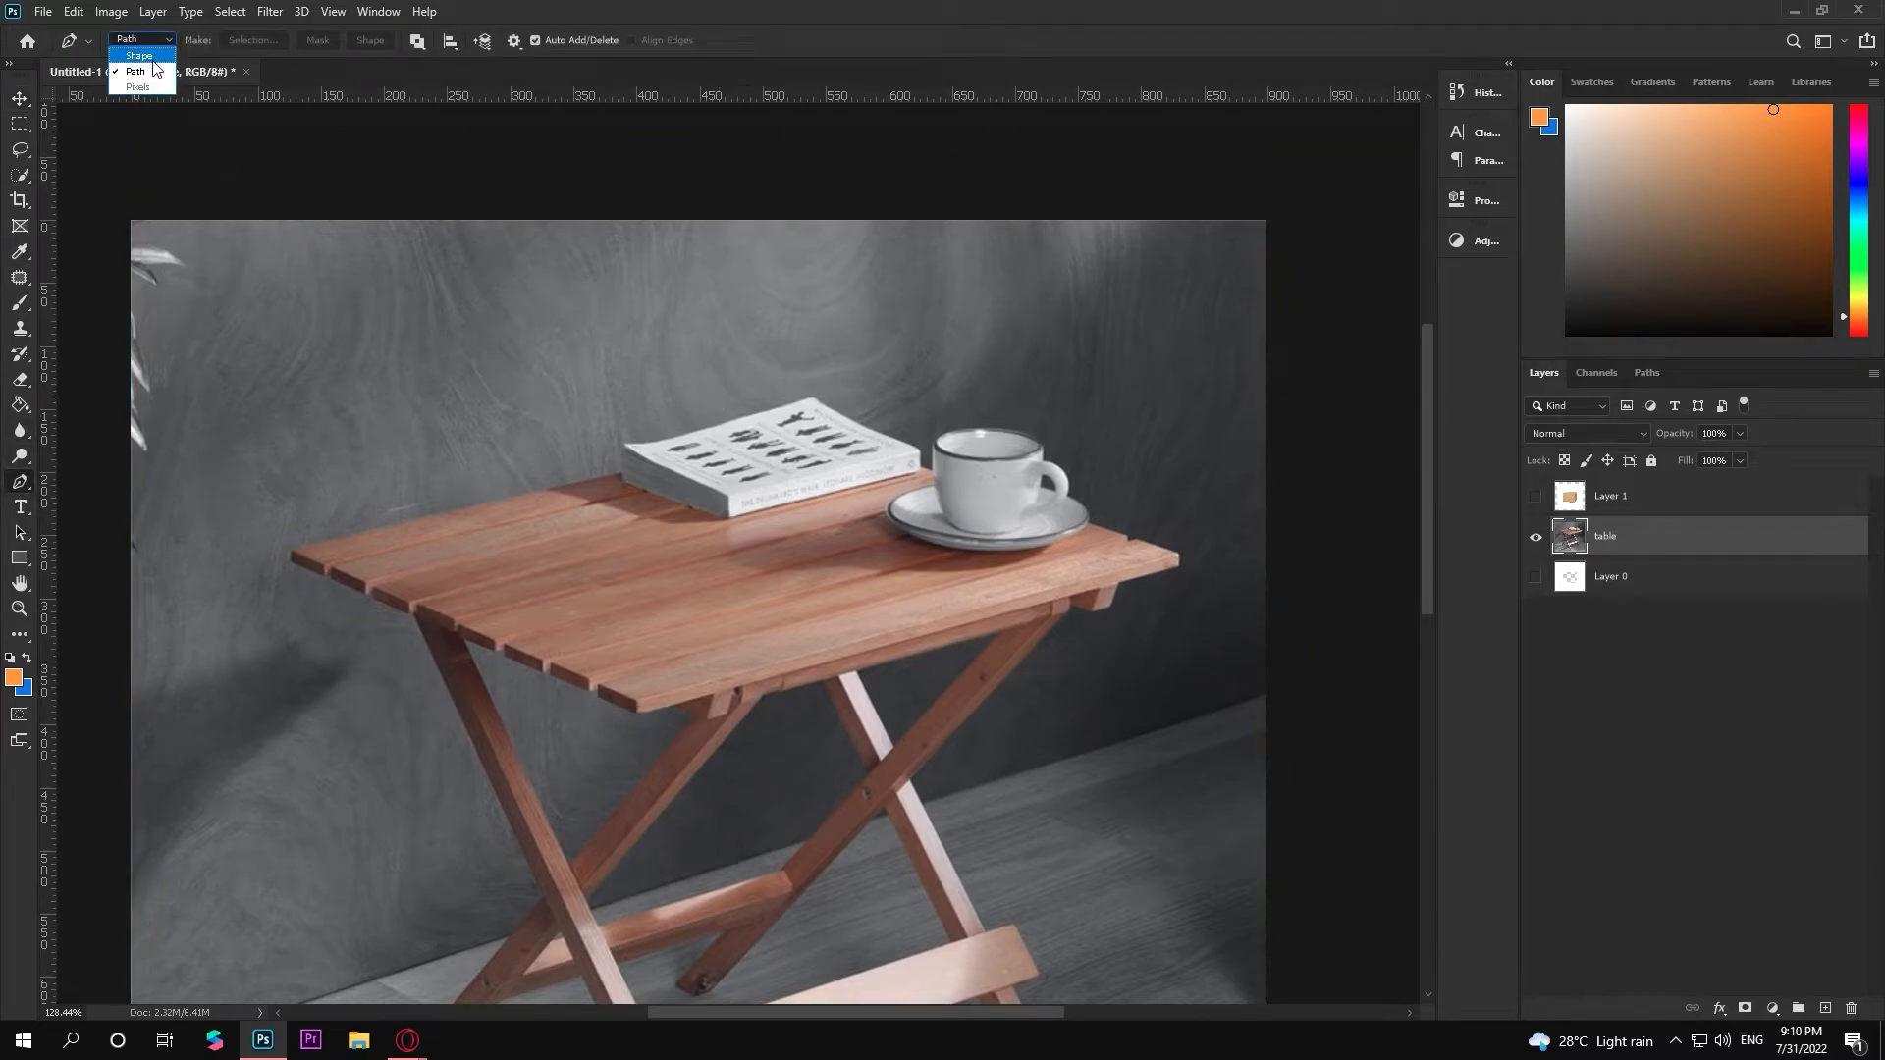
click(139, 56)
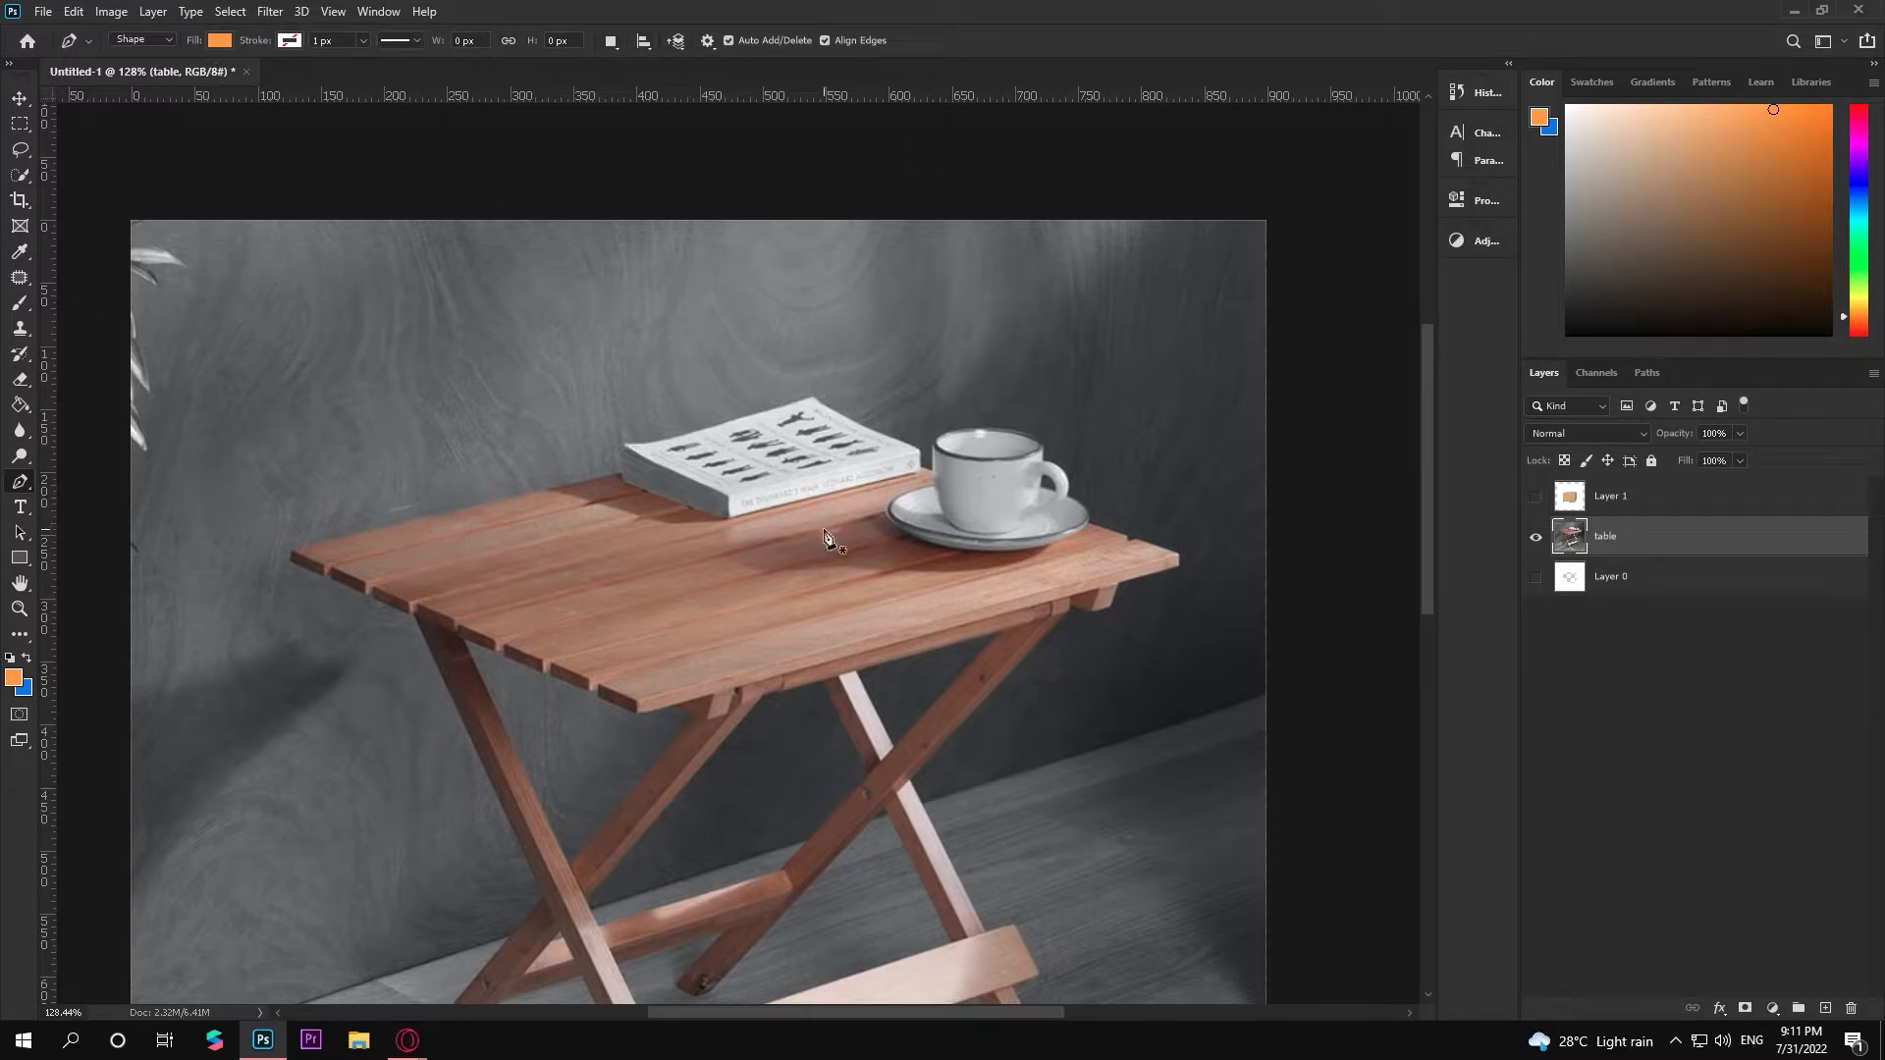
click(21, 560)
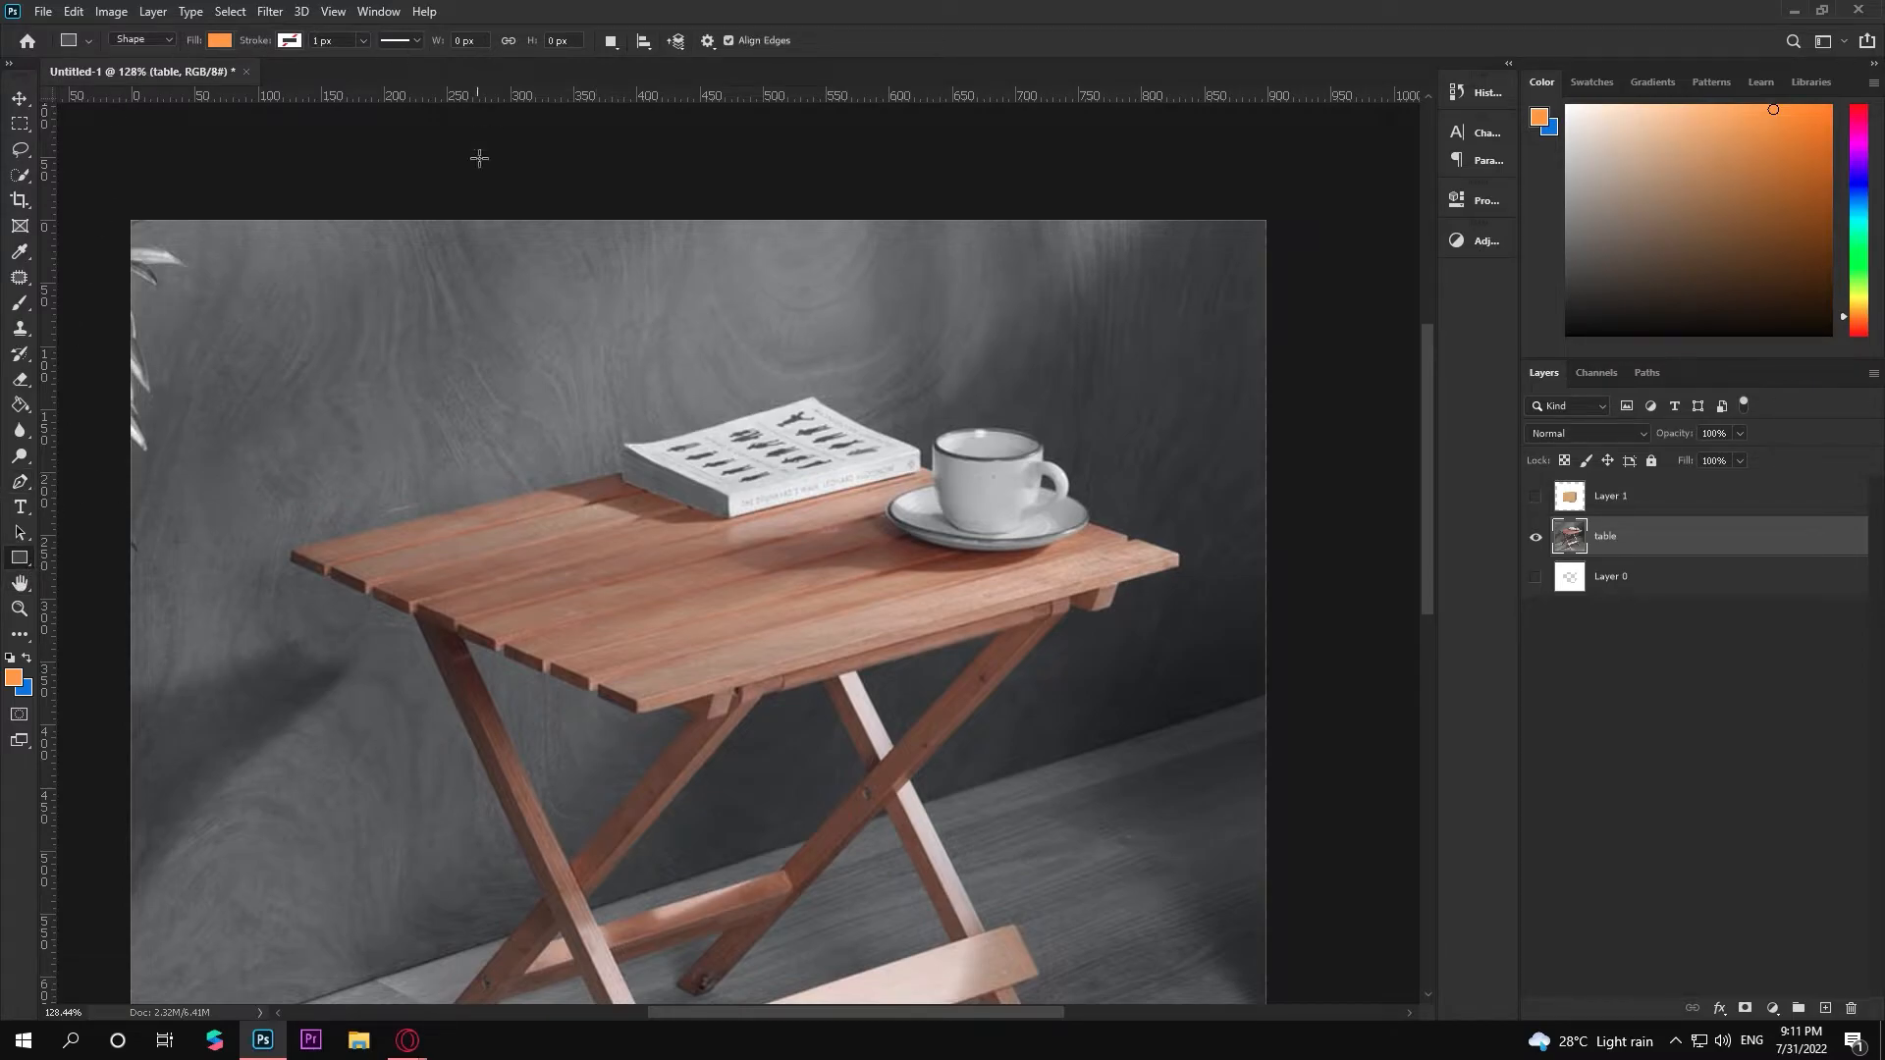
click(19, 485)
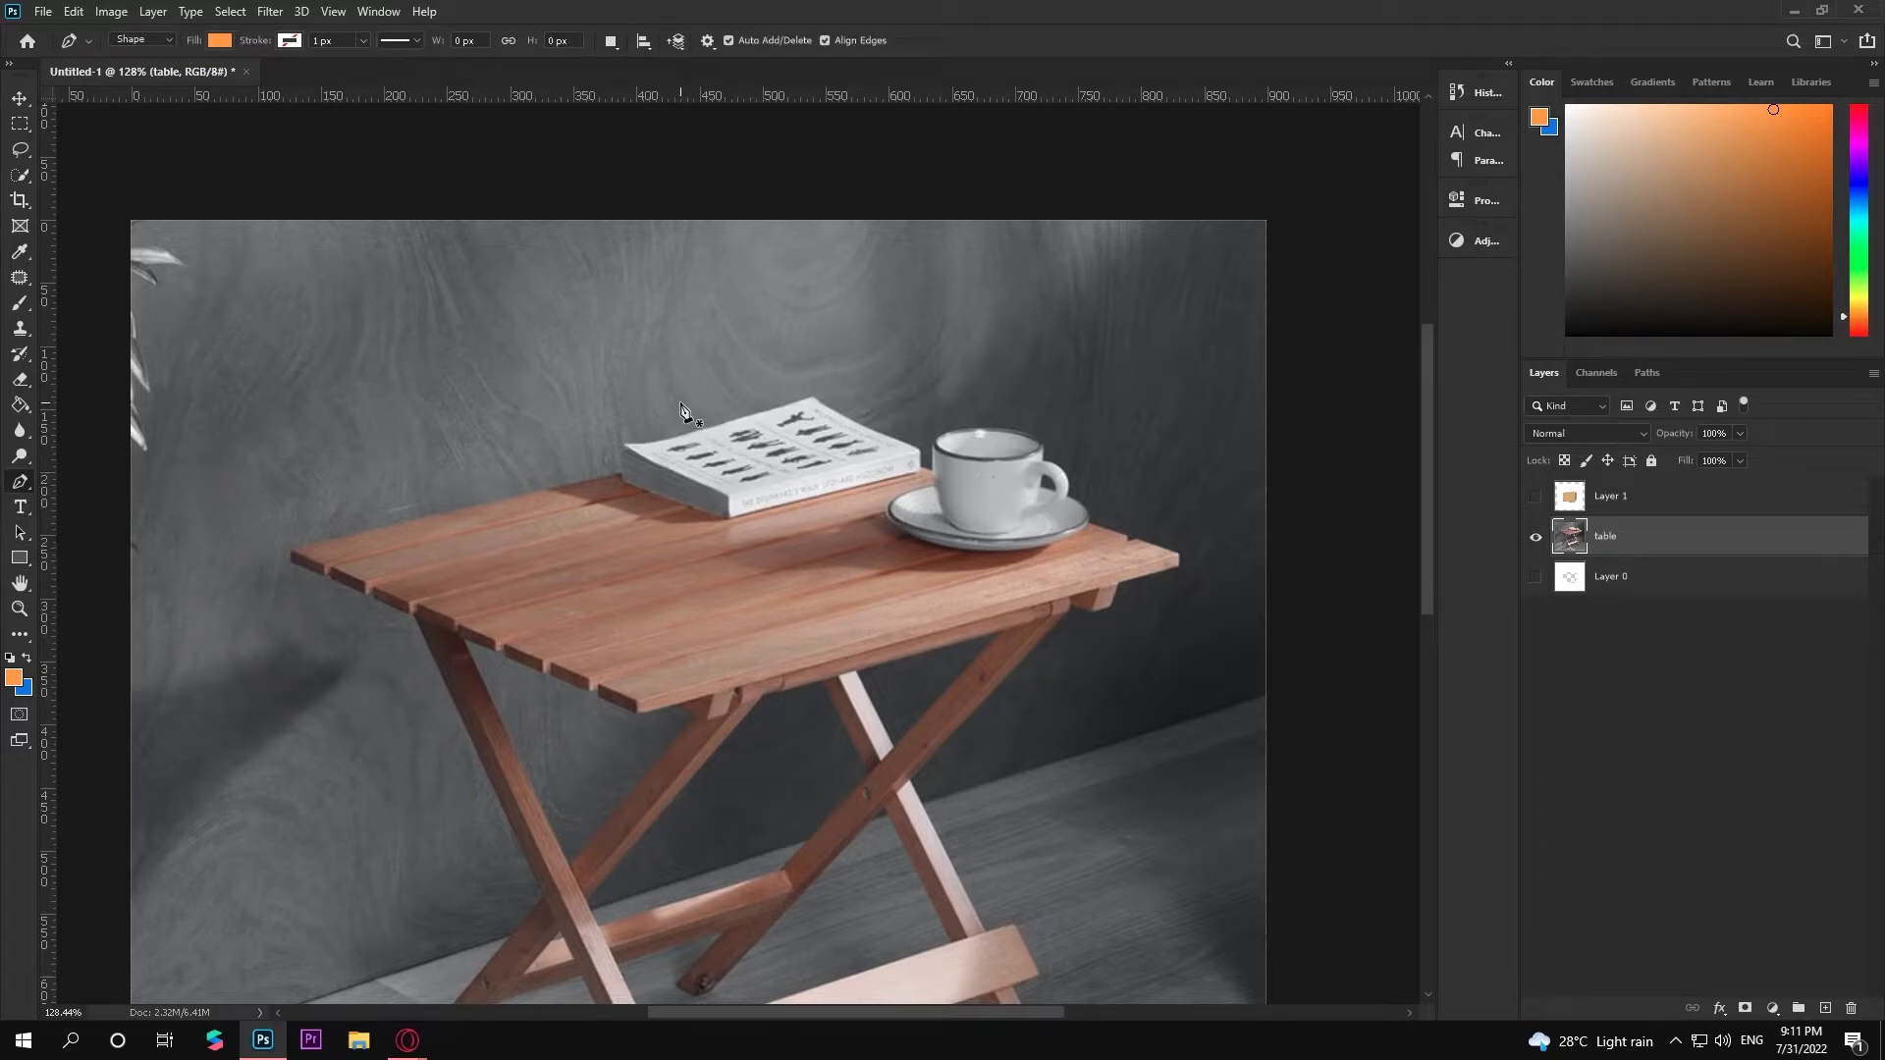
Set the Pen tool's shape fill to the bright reddish orange from the recently used colors for tracing the cup
scroll(1019, 409, up, 18)
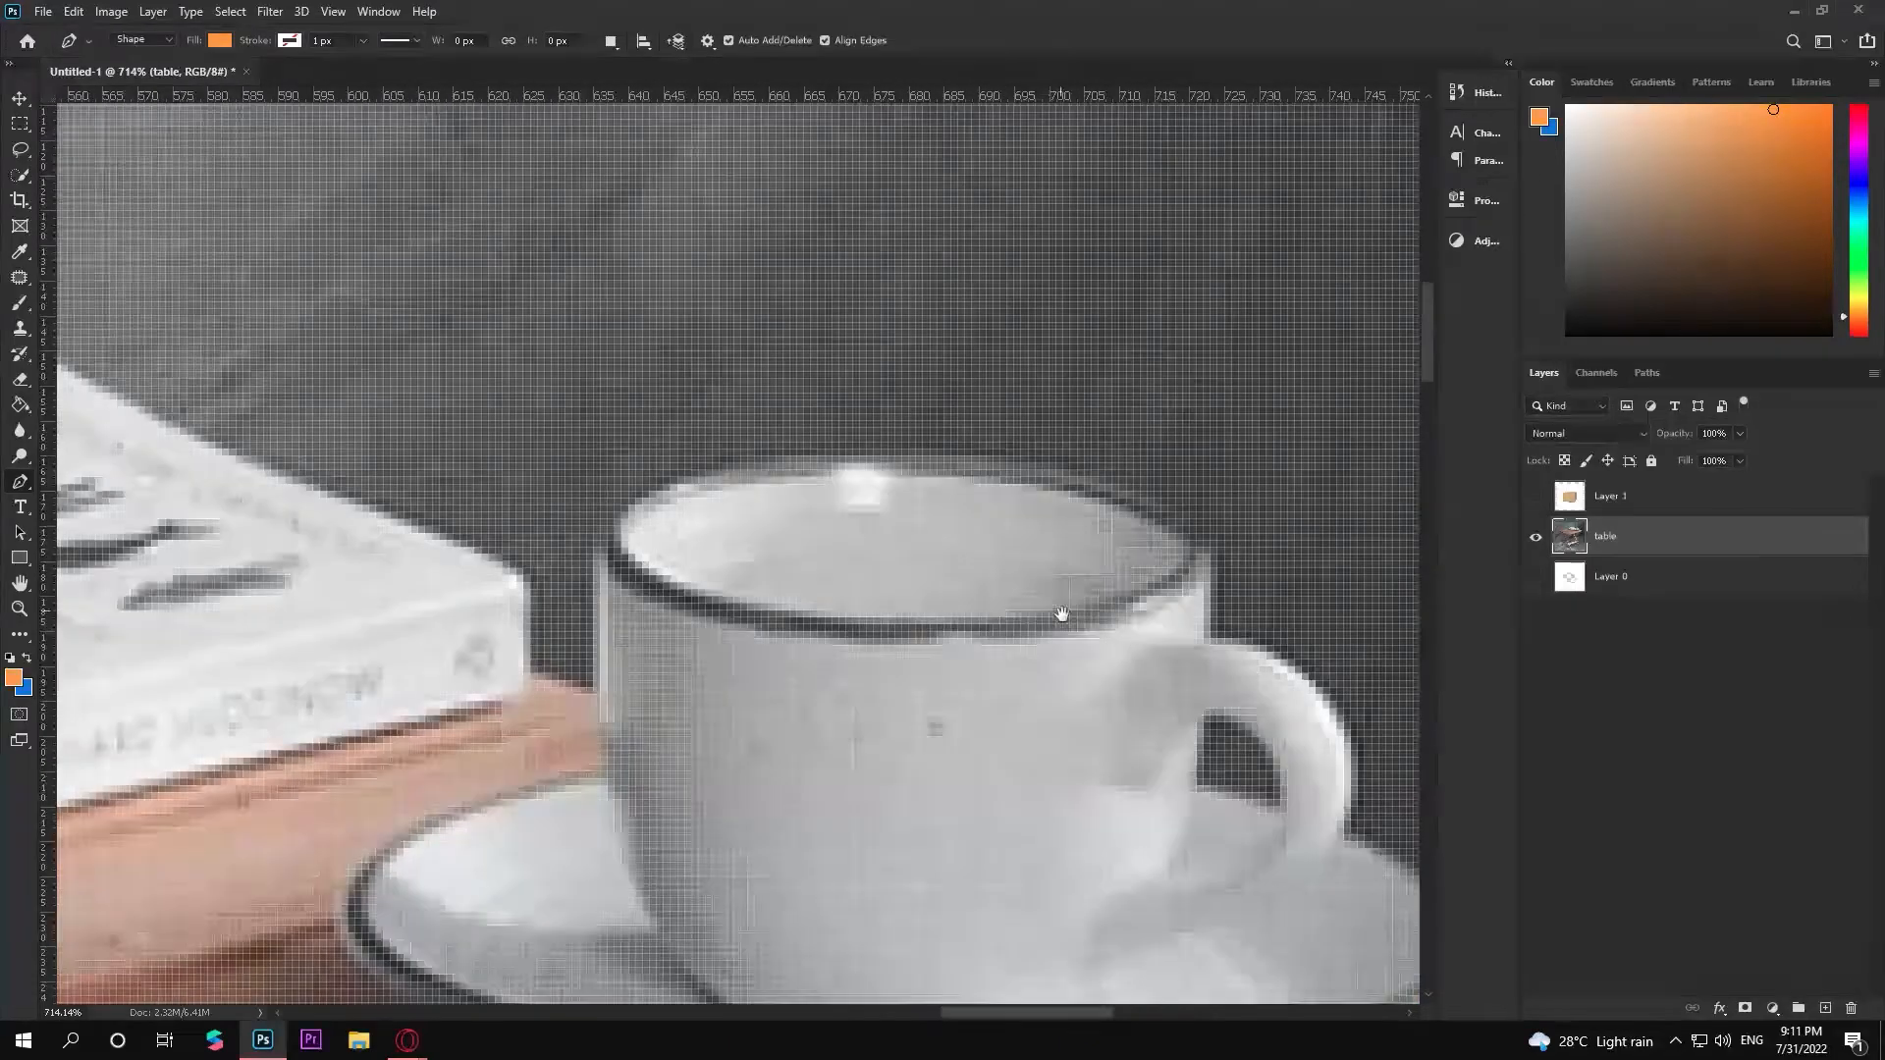
drag(1058, 611, 854, 535)
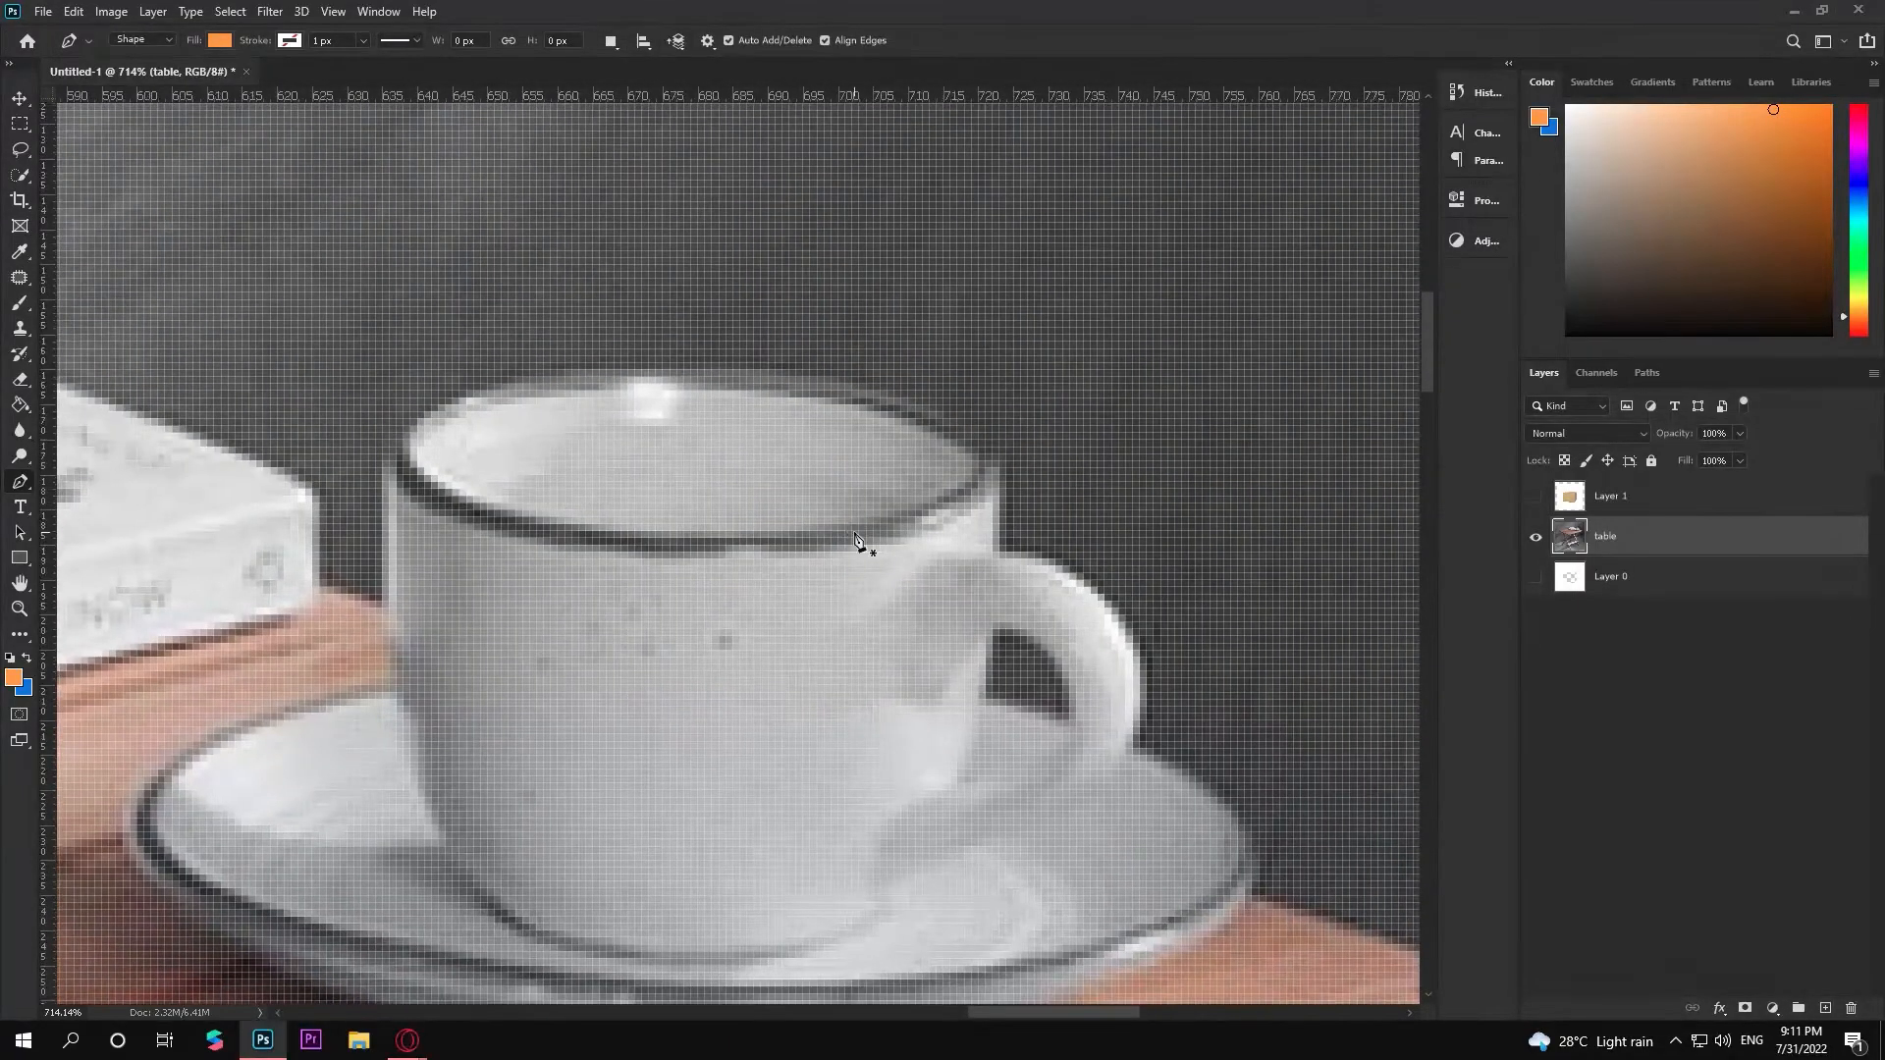
scroll(526, 476, down, 4)
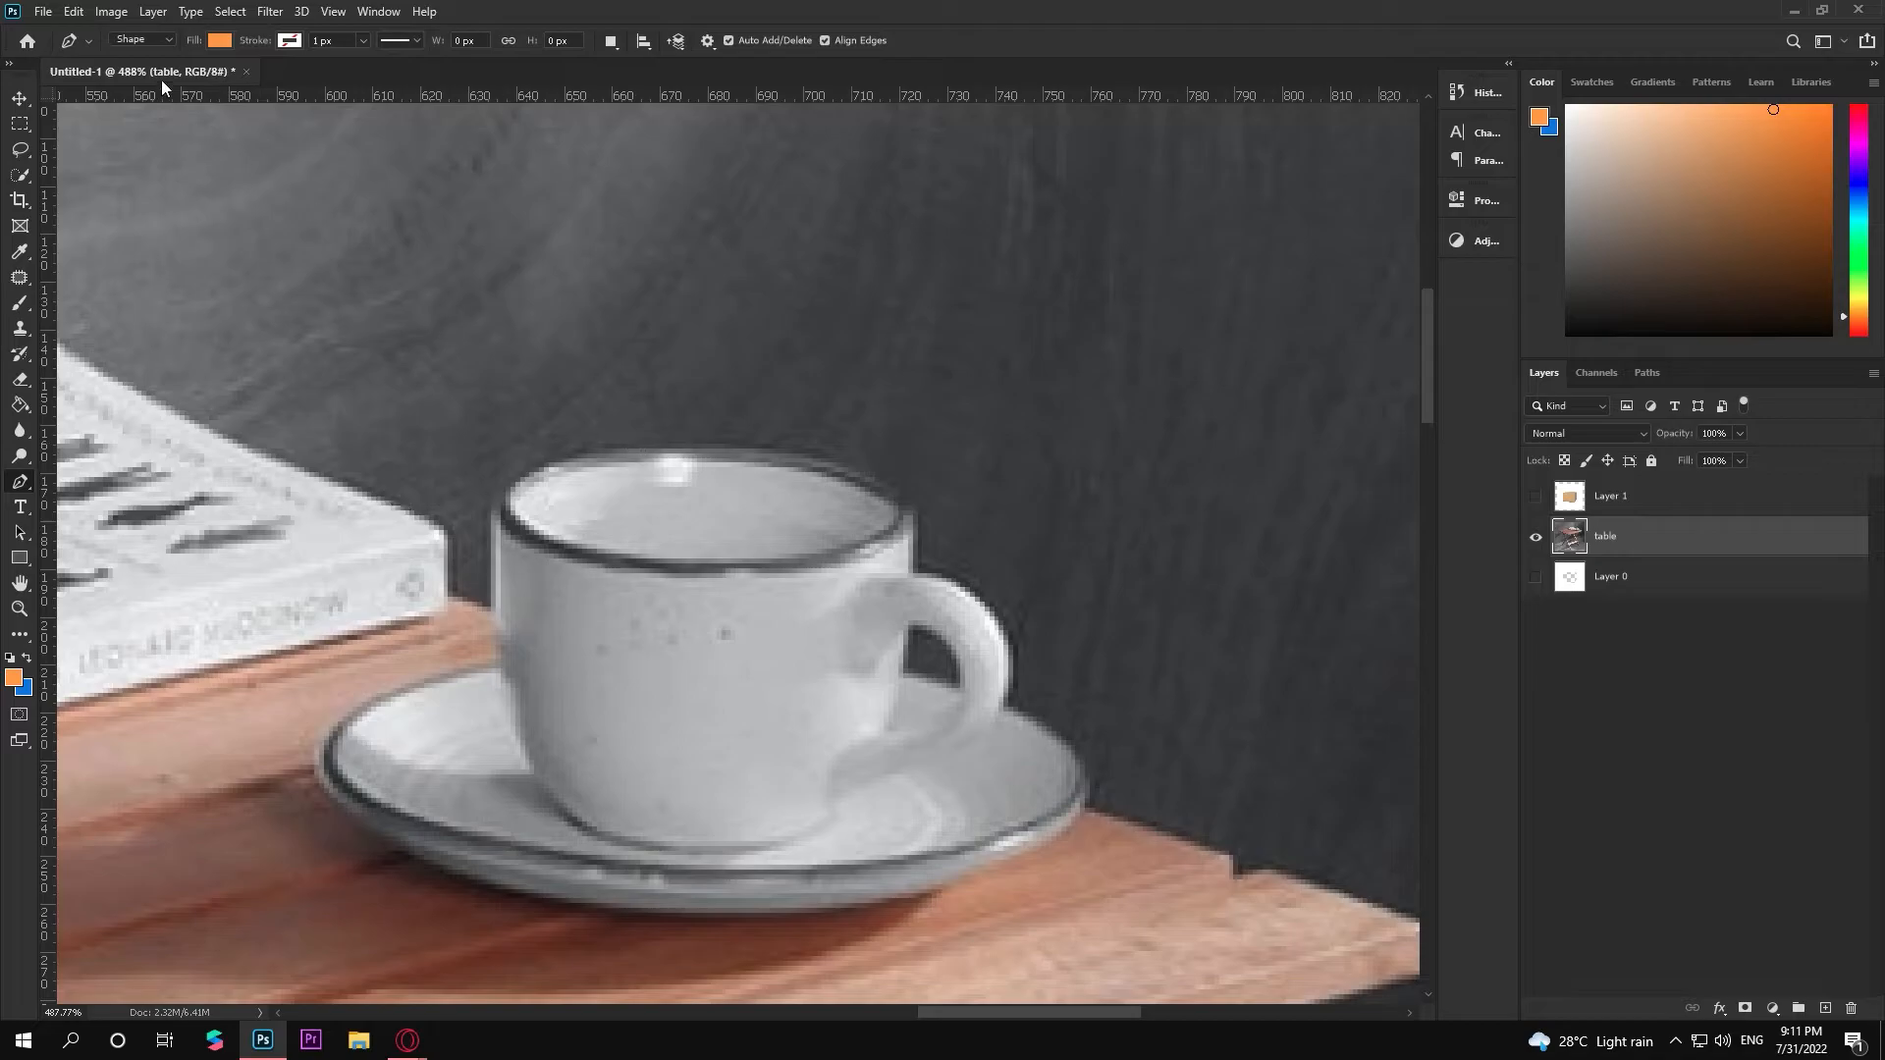
click(221, 41)
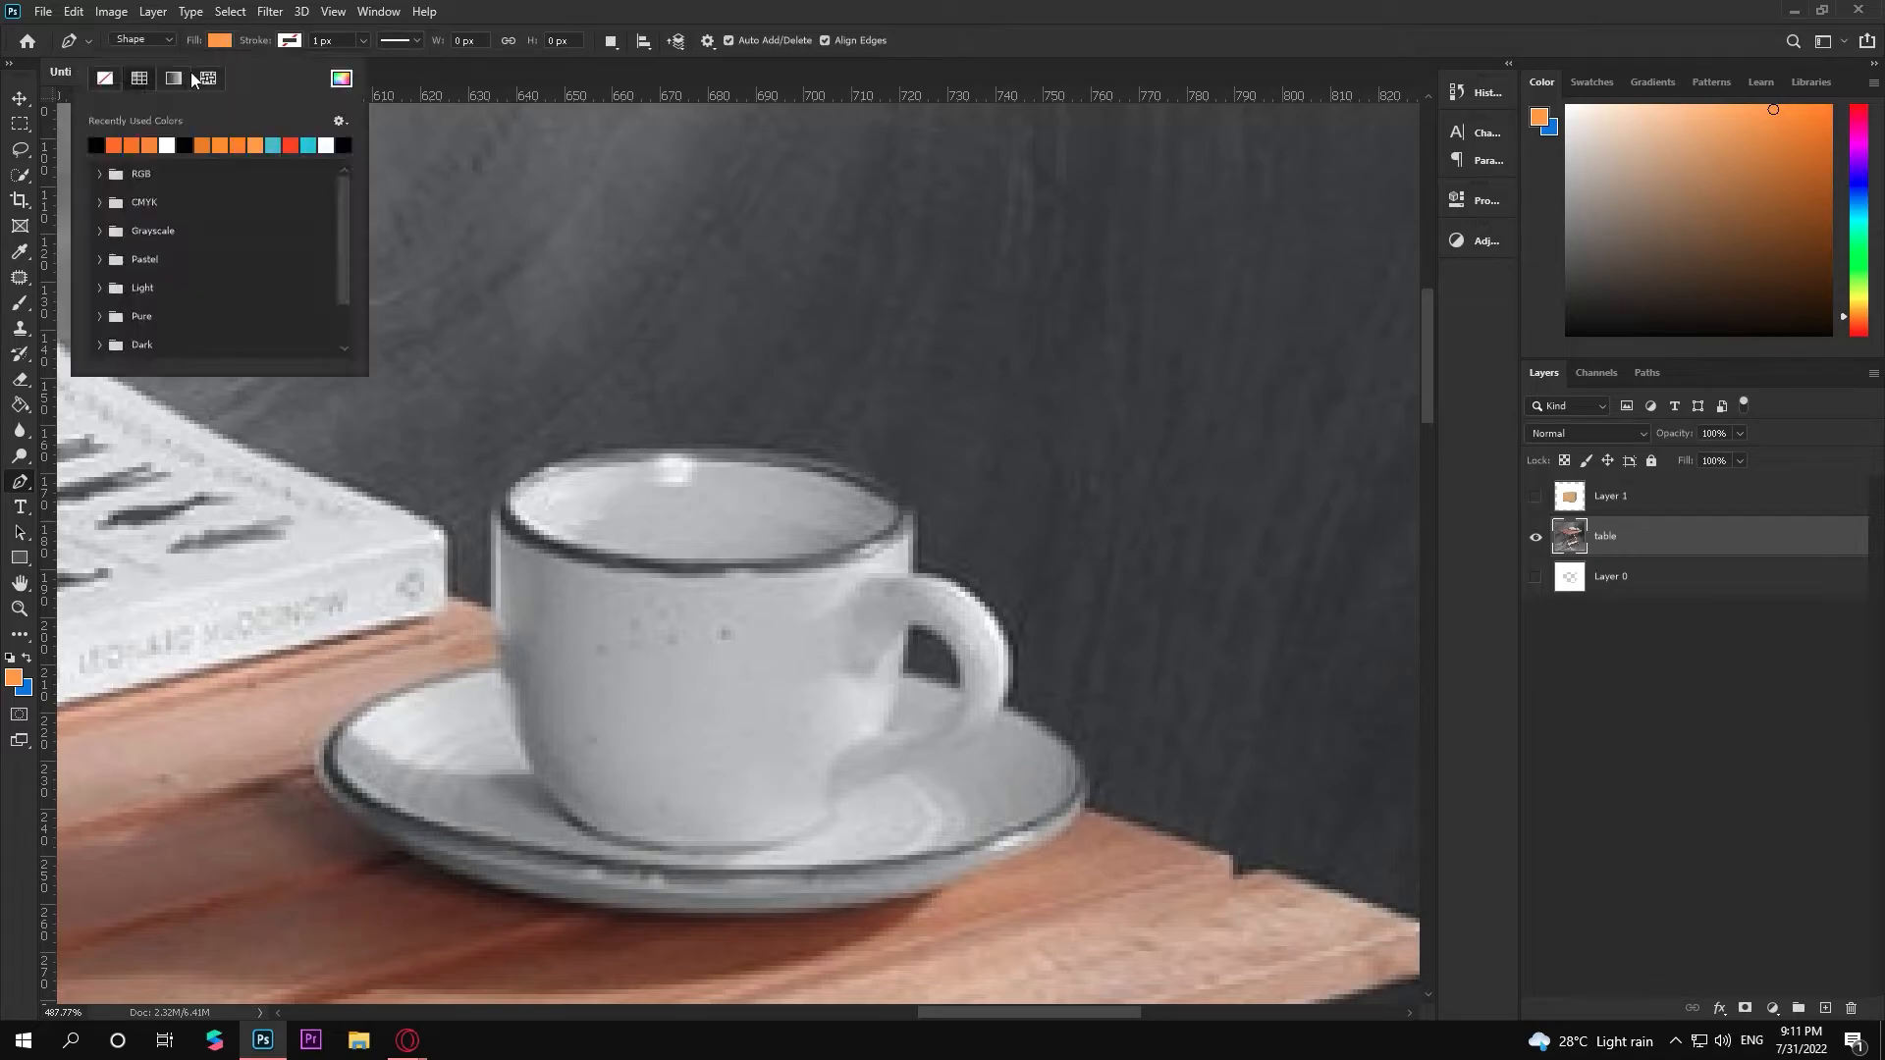
click(116, 148)
click(210, 45)
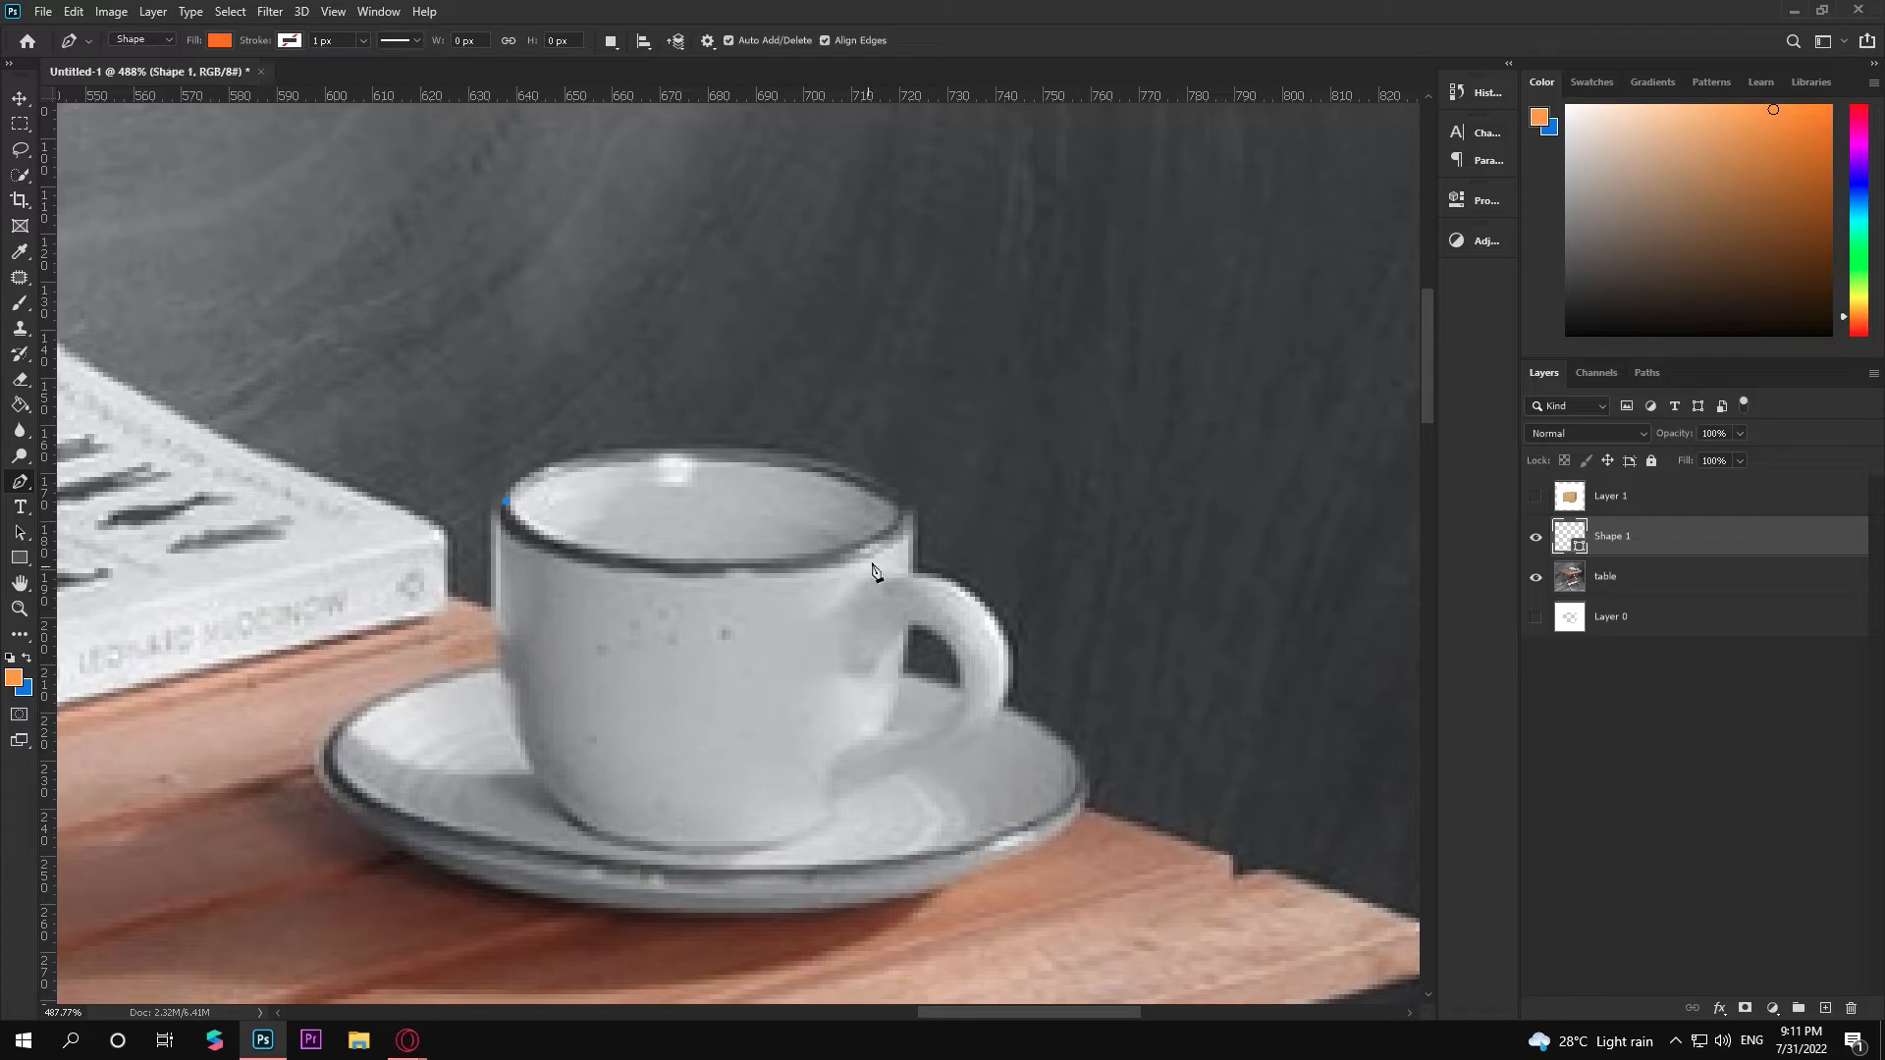
Draw a shape segment about 81 px wide across the cup's rim and pull an added middle anchor up to the rear rim
click(895, 515)
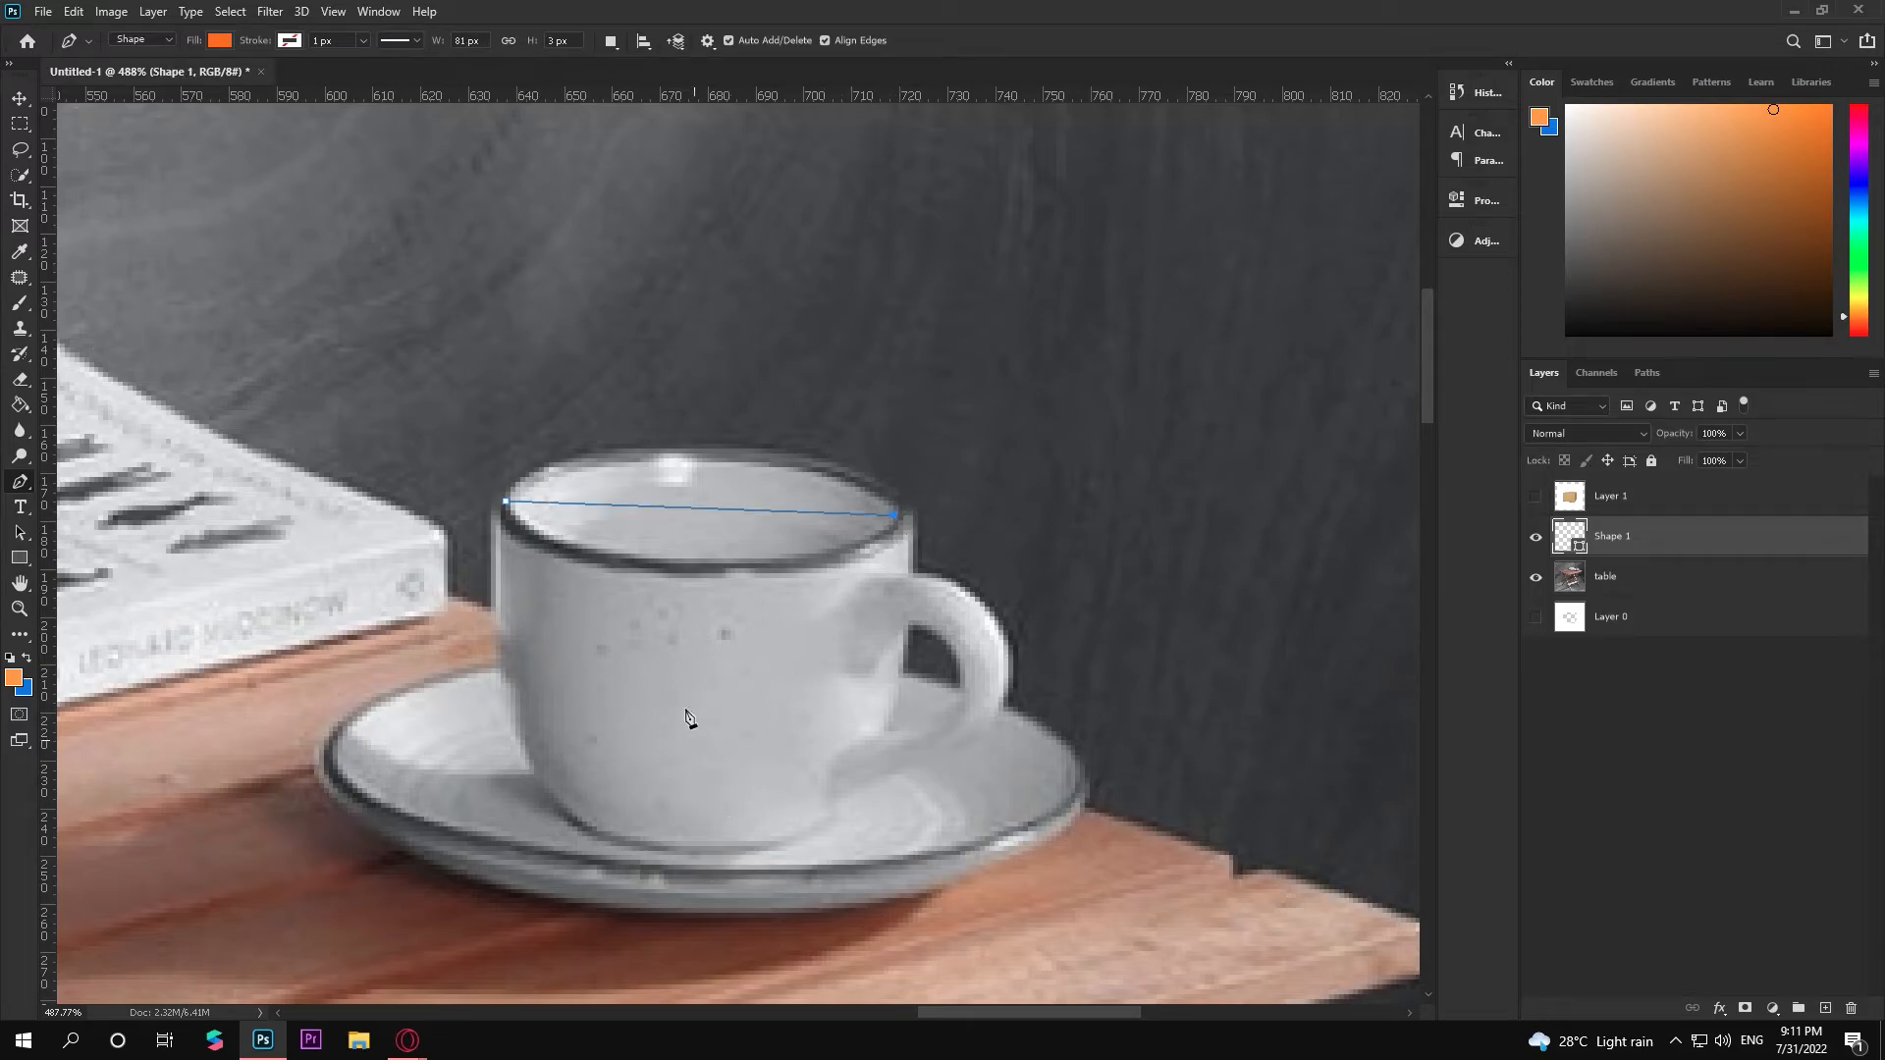
click(706, 508)
drag(705, 509, 696, 457)
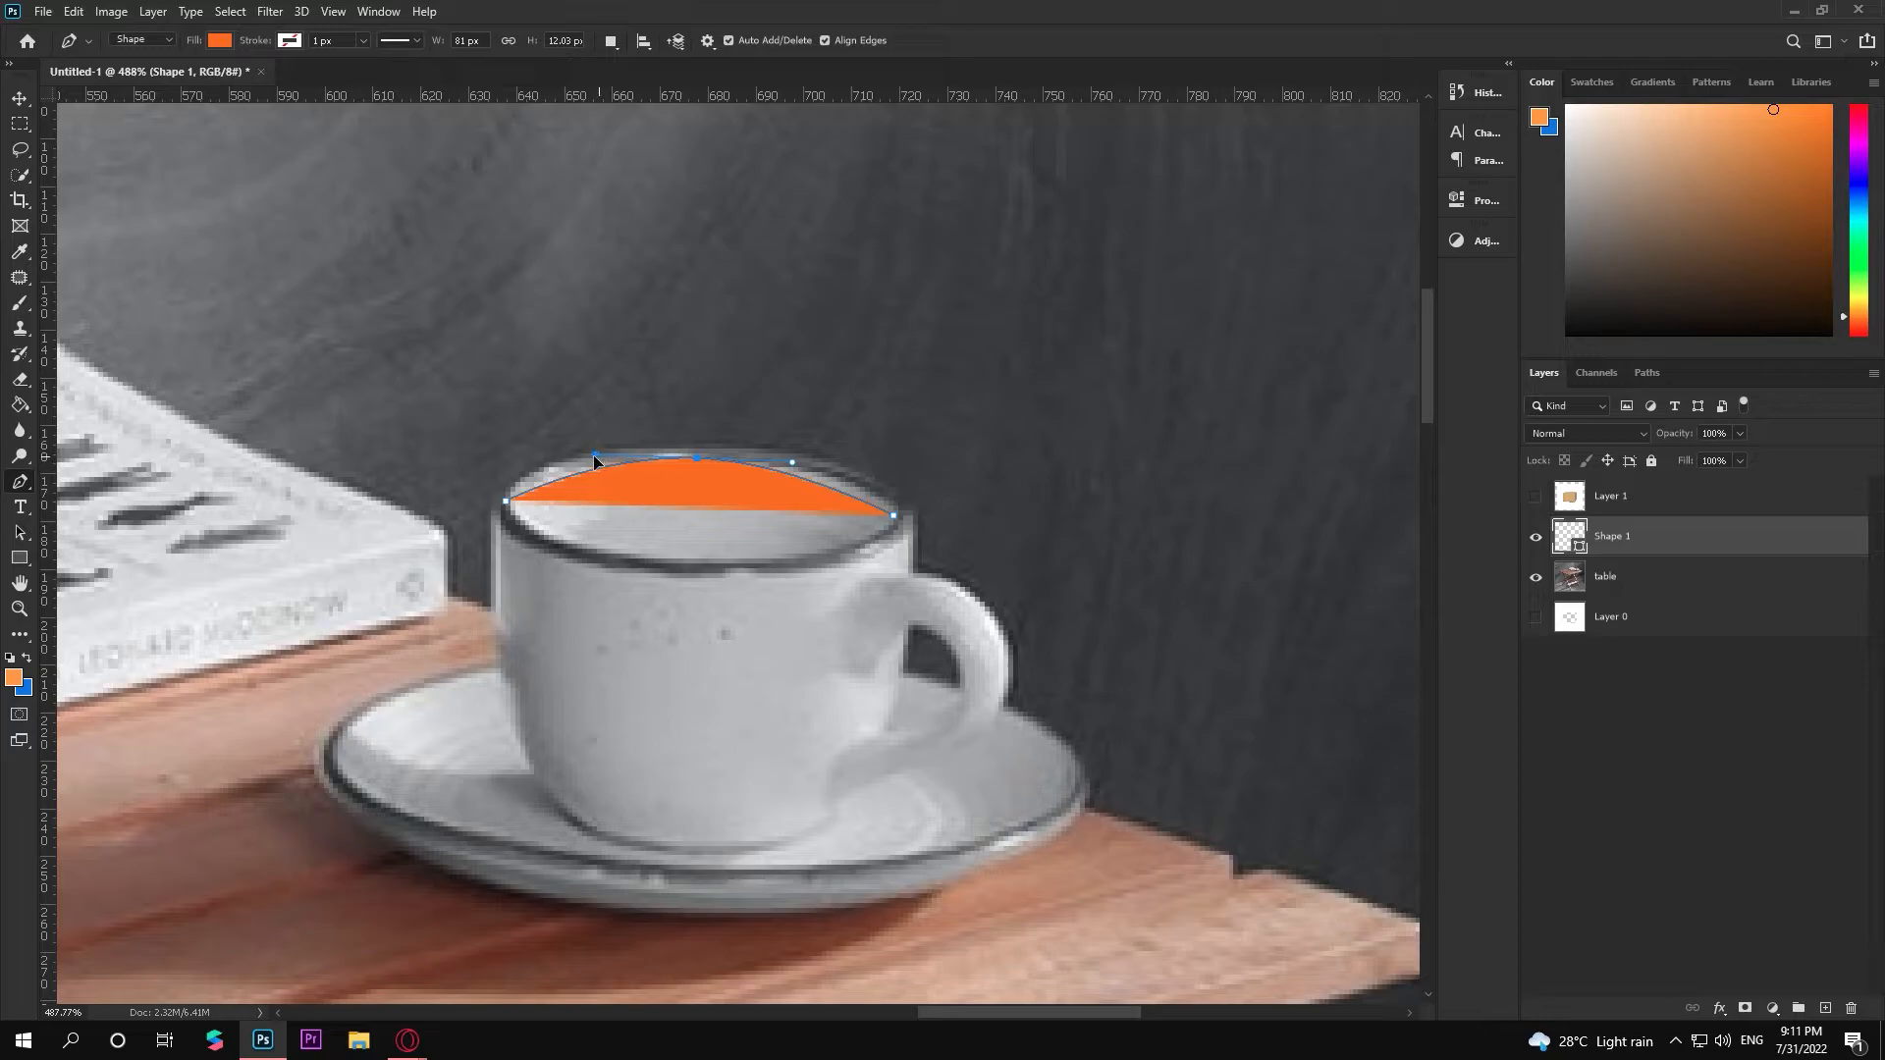
Widen the rear rim's curve by extending the middle anchor's handles, and remove the shape's fill color
drag(566, 454, 548, 449)
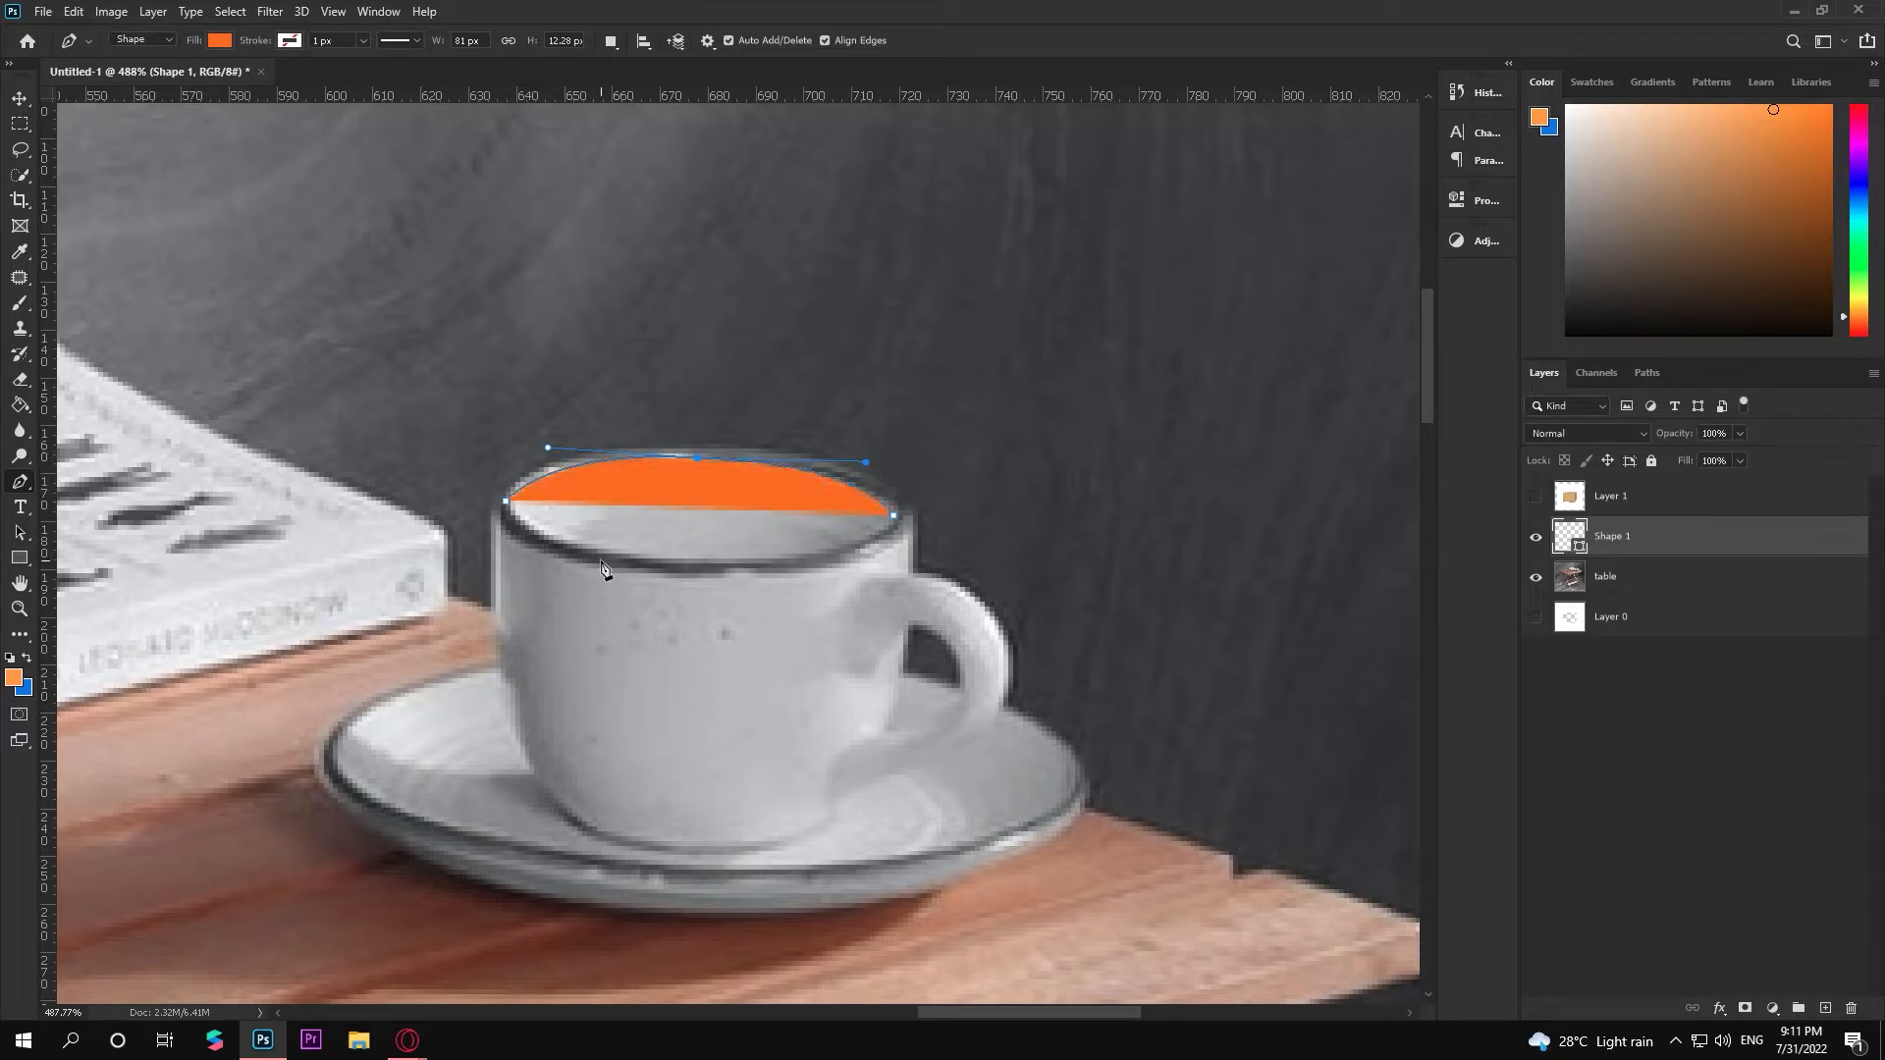
click(893, 516)
click(222, 40)
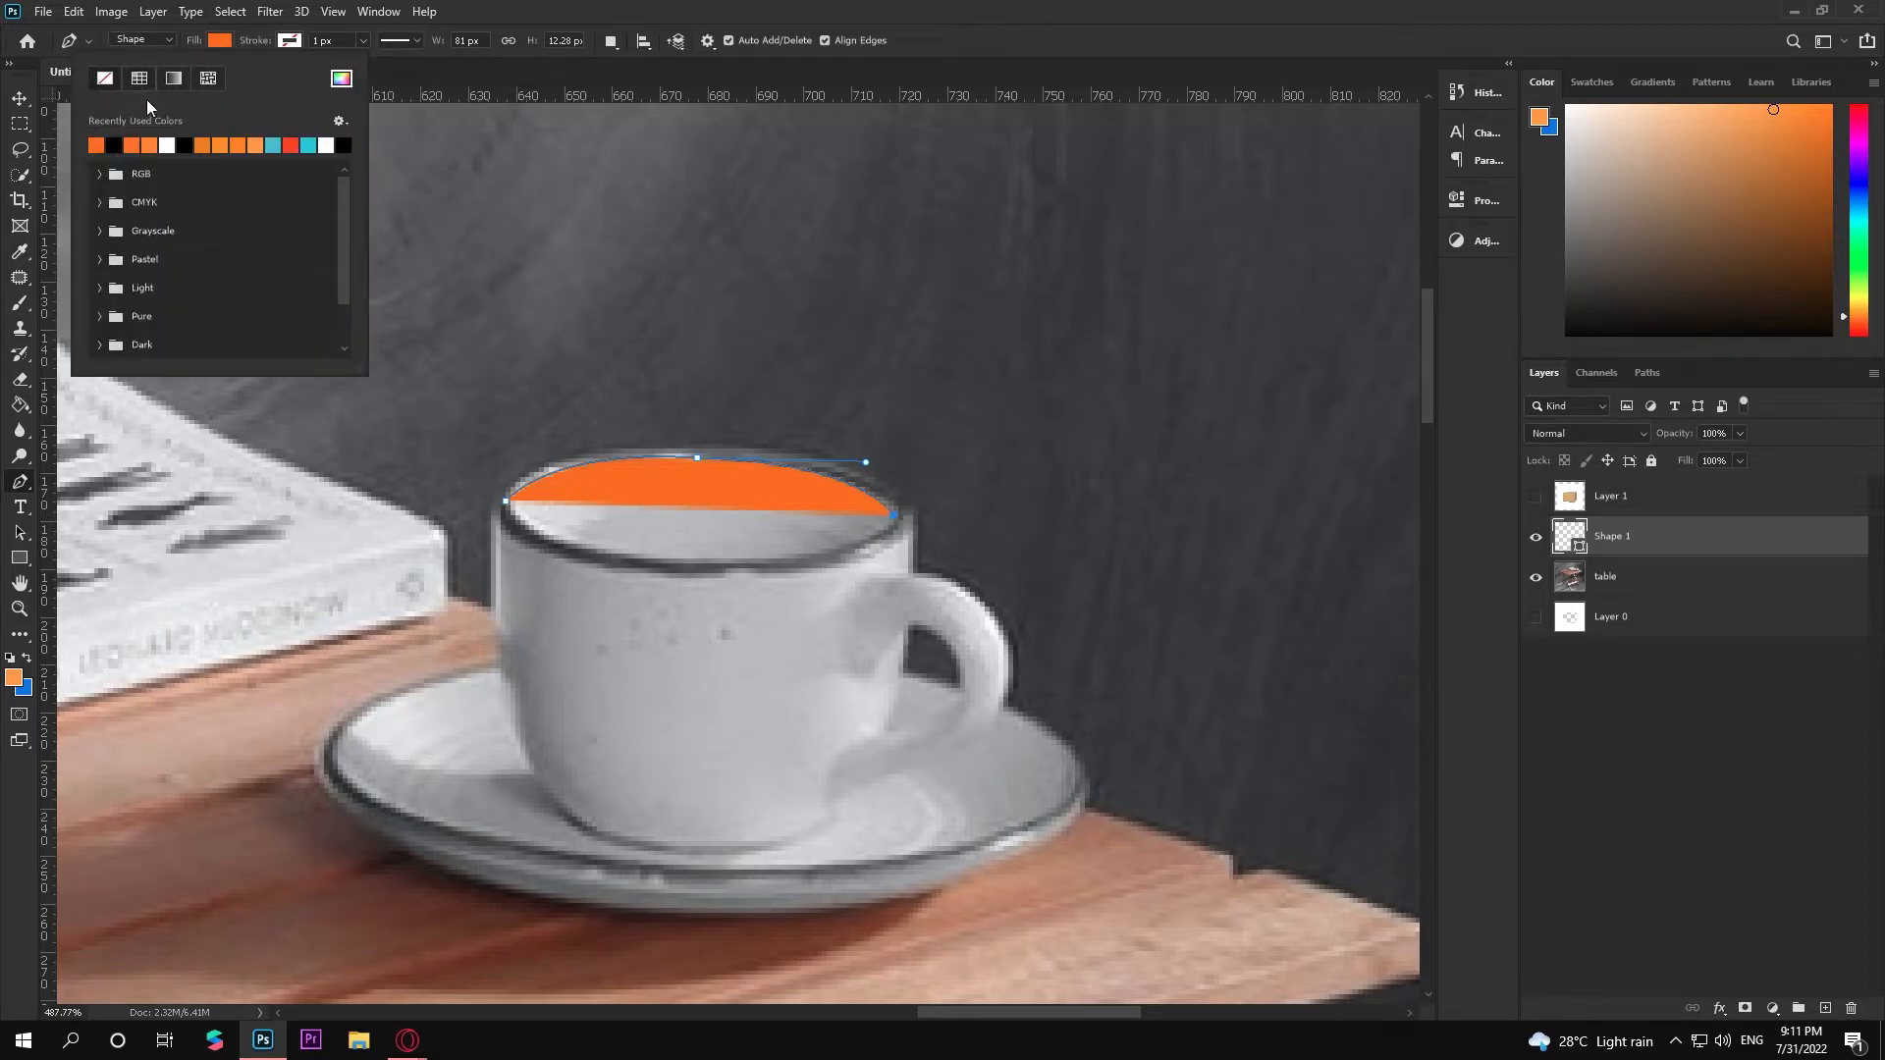
click(105, 78)
click(224, 43)
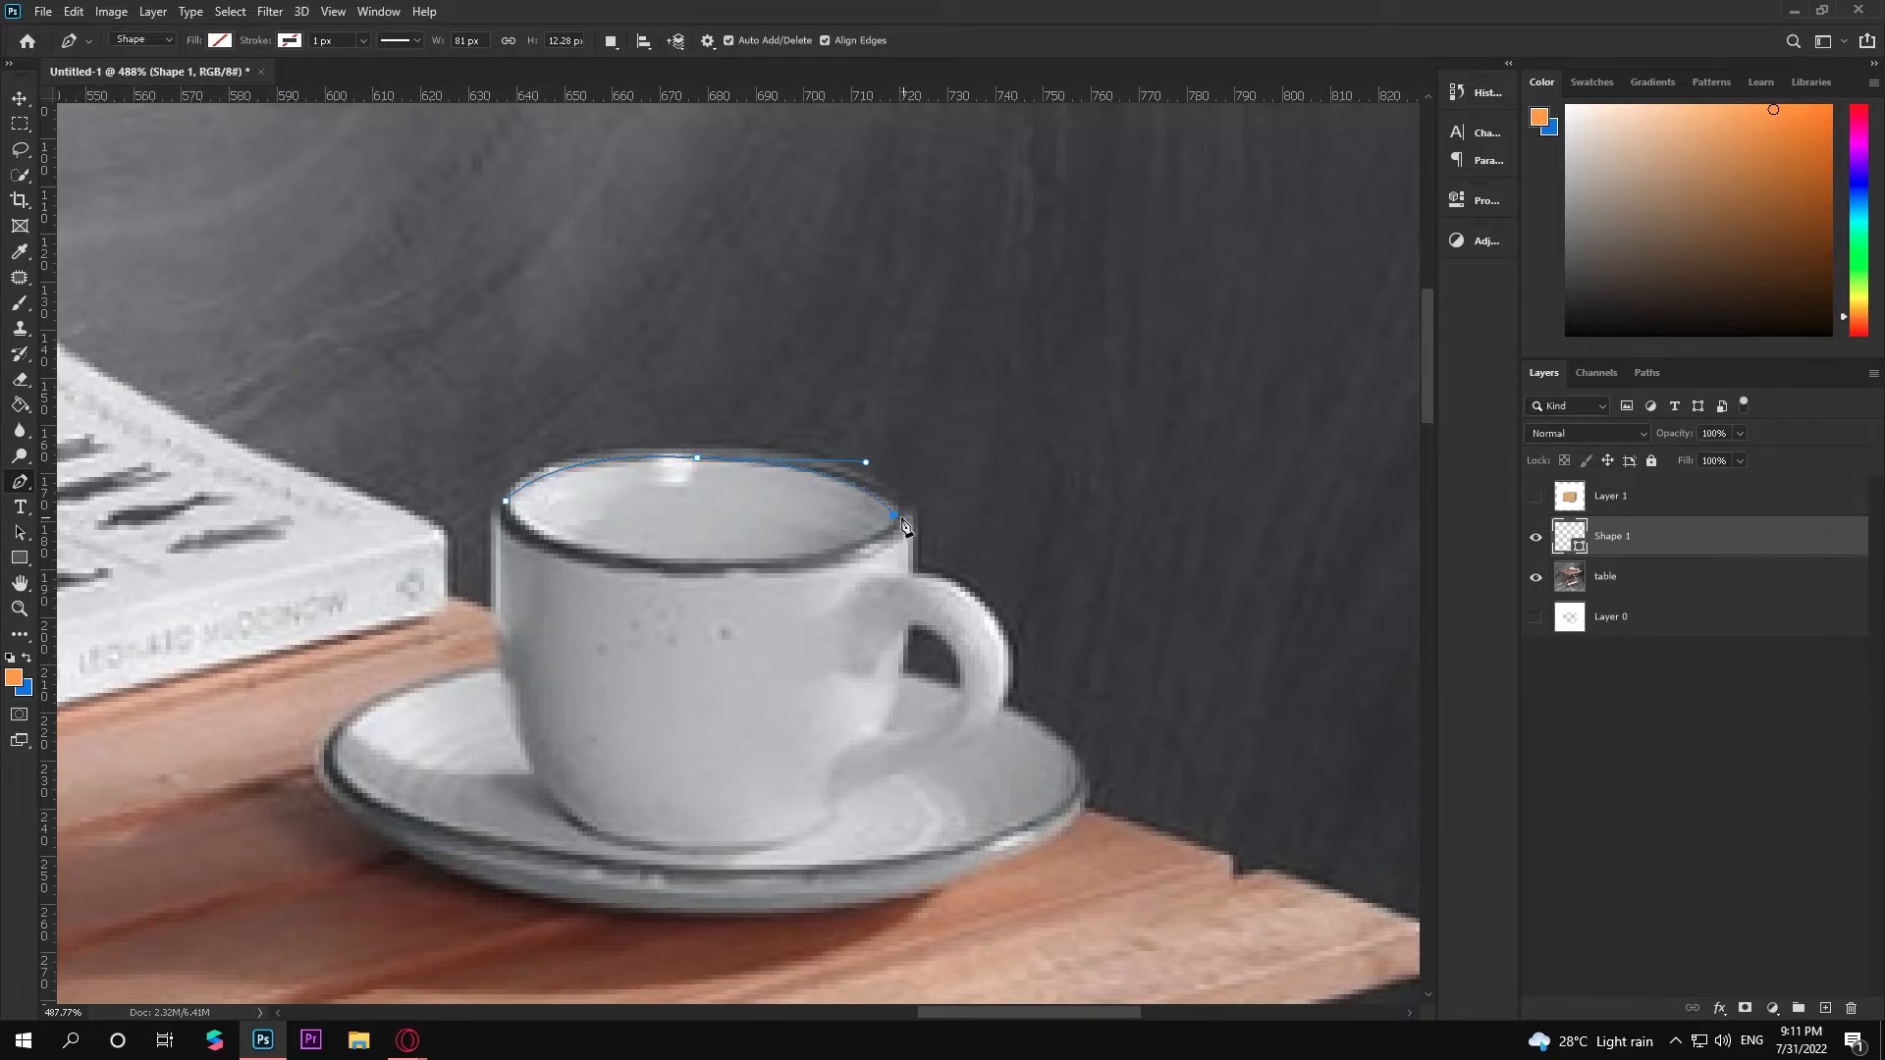
Trace the cup's front rim with curved segments and close the shape at its starting anchor, about 81 × 22 px overall
click(707, 558)
drag(796, 540, 841, 560)
scroll(901, 525, up, 2)
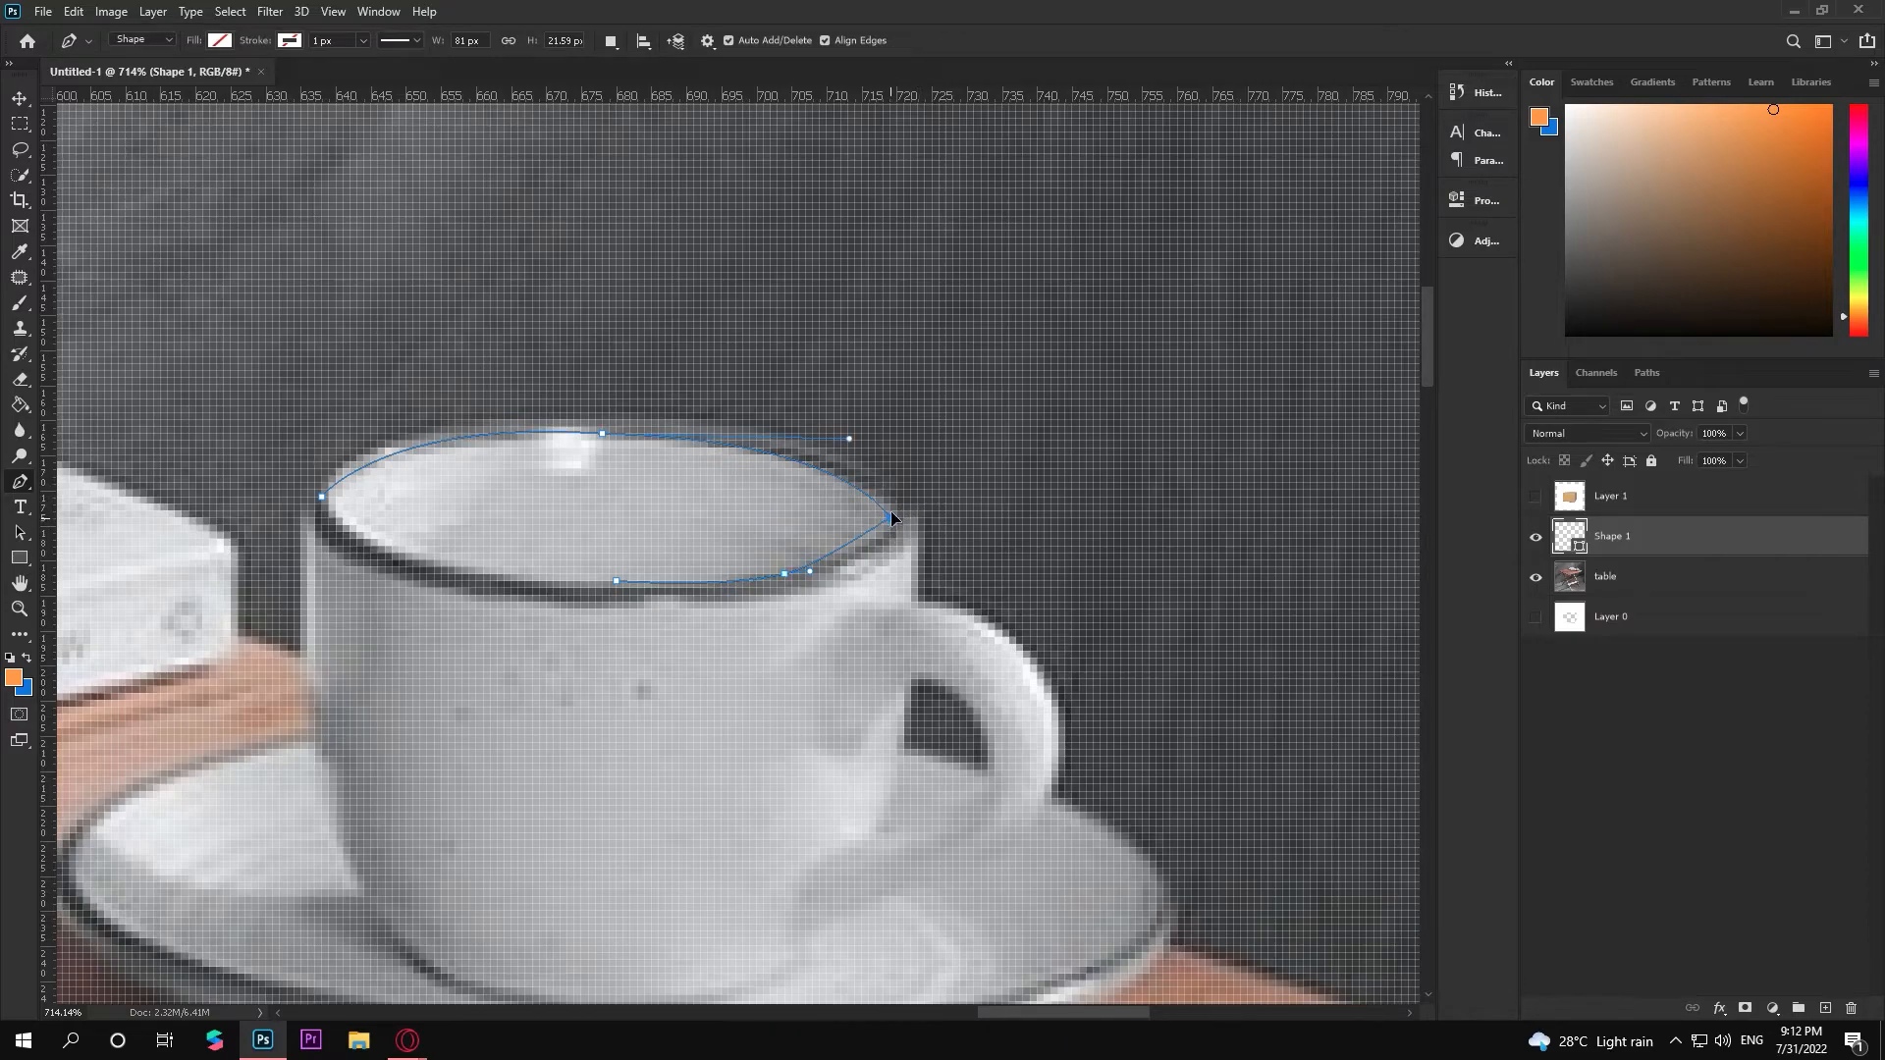
click(888, 517)
drag(888, 528, 894, 546)
click(323, 497)
drag(323, 497, 278, 405)
Fill the closed rim shape with the bright reddish orange from the recently used colors and check it against the whole cup
click(220, 41)
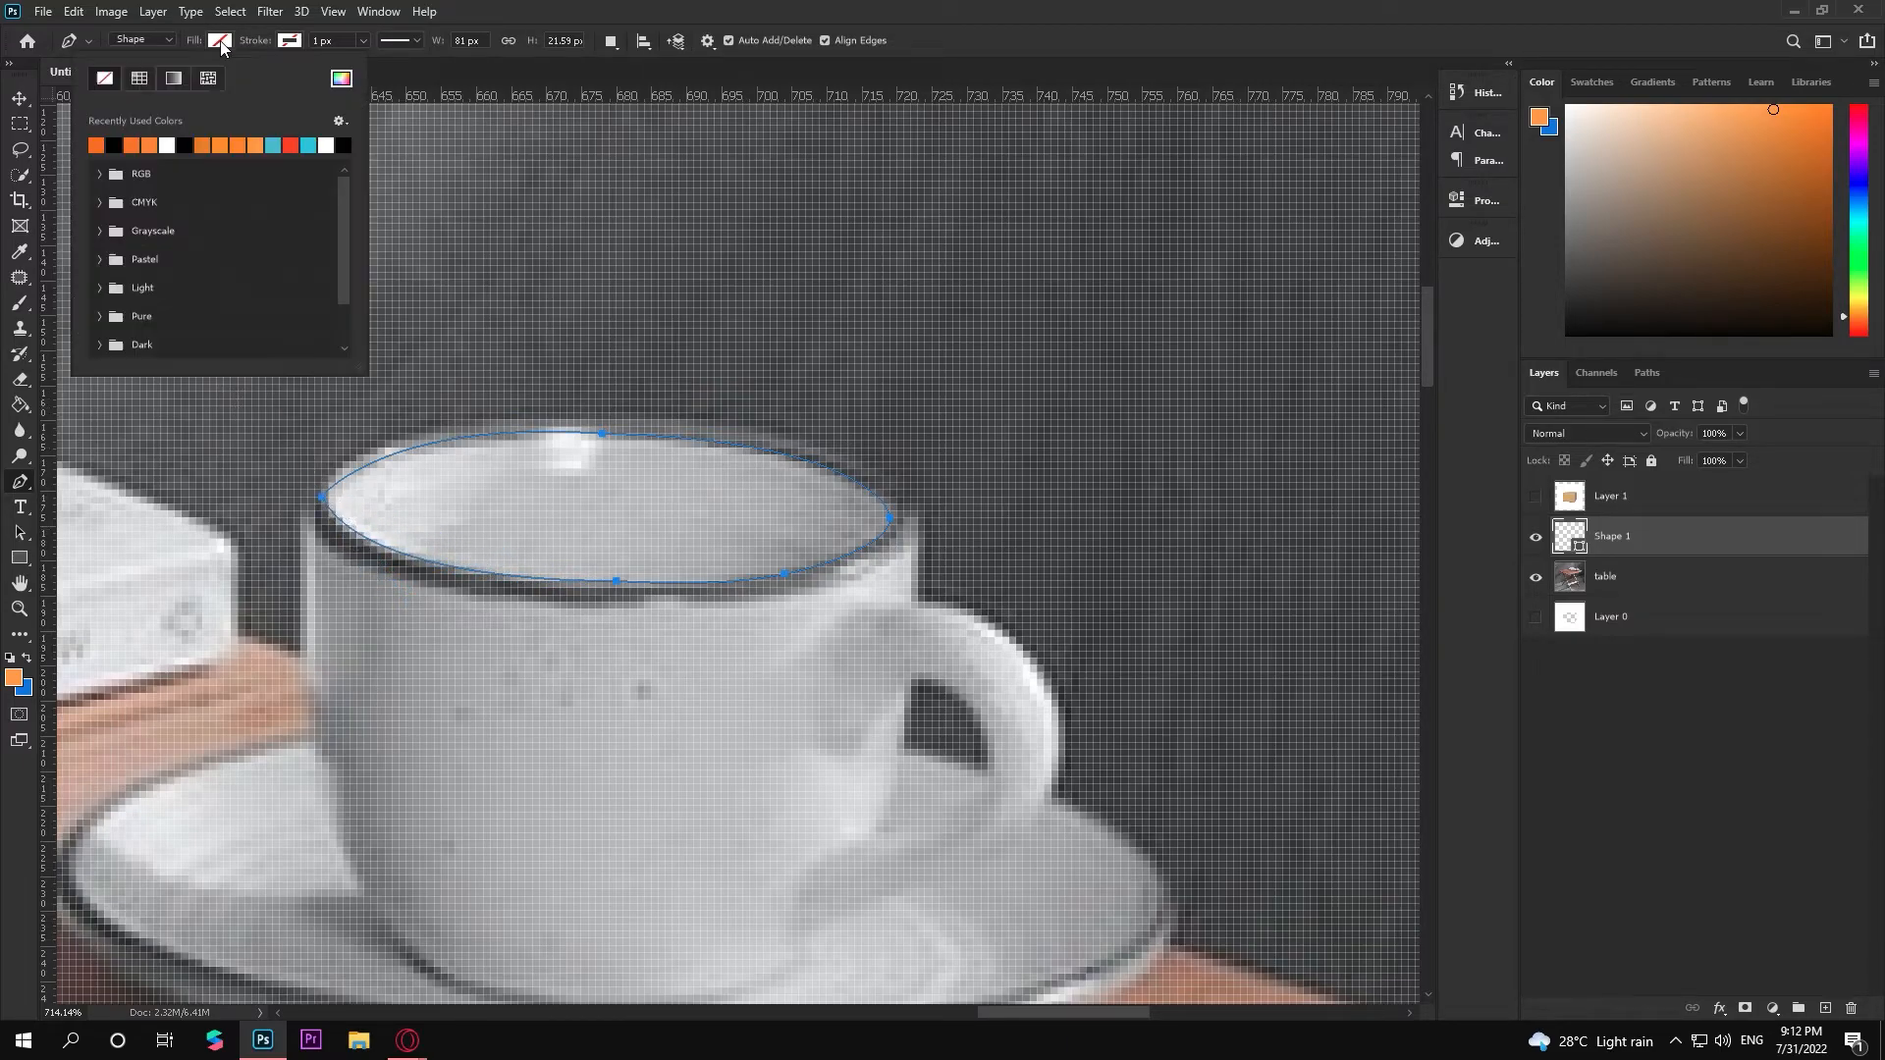
click(95, 146)
key(Return)
key(v)
click(577, 450)
scroll(577, 449, down, 5)
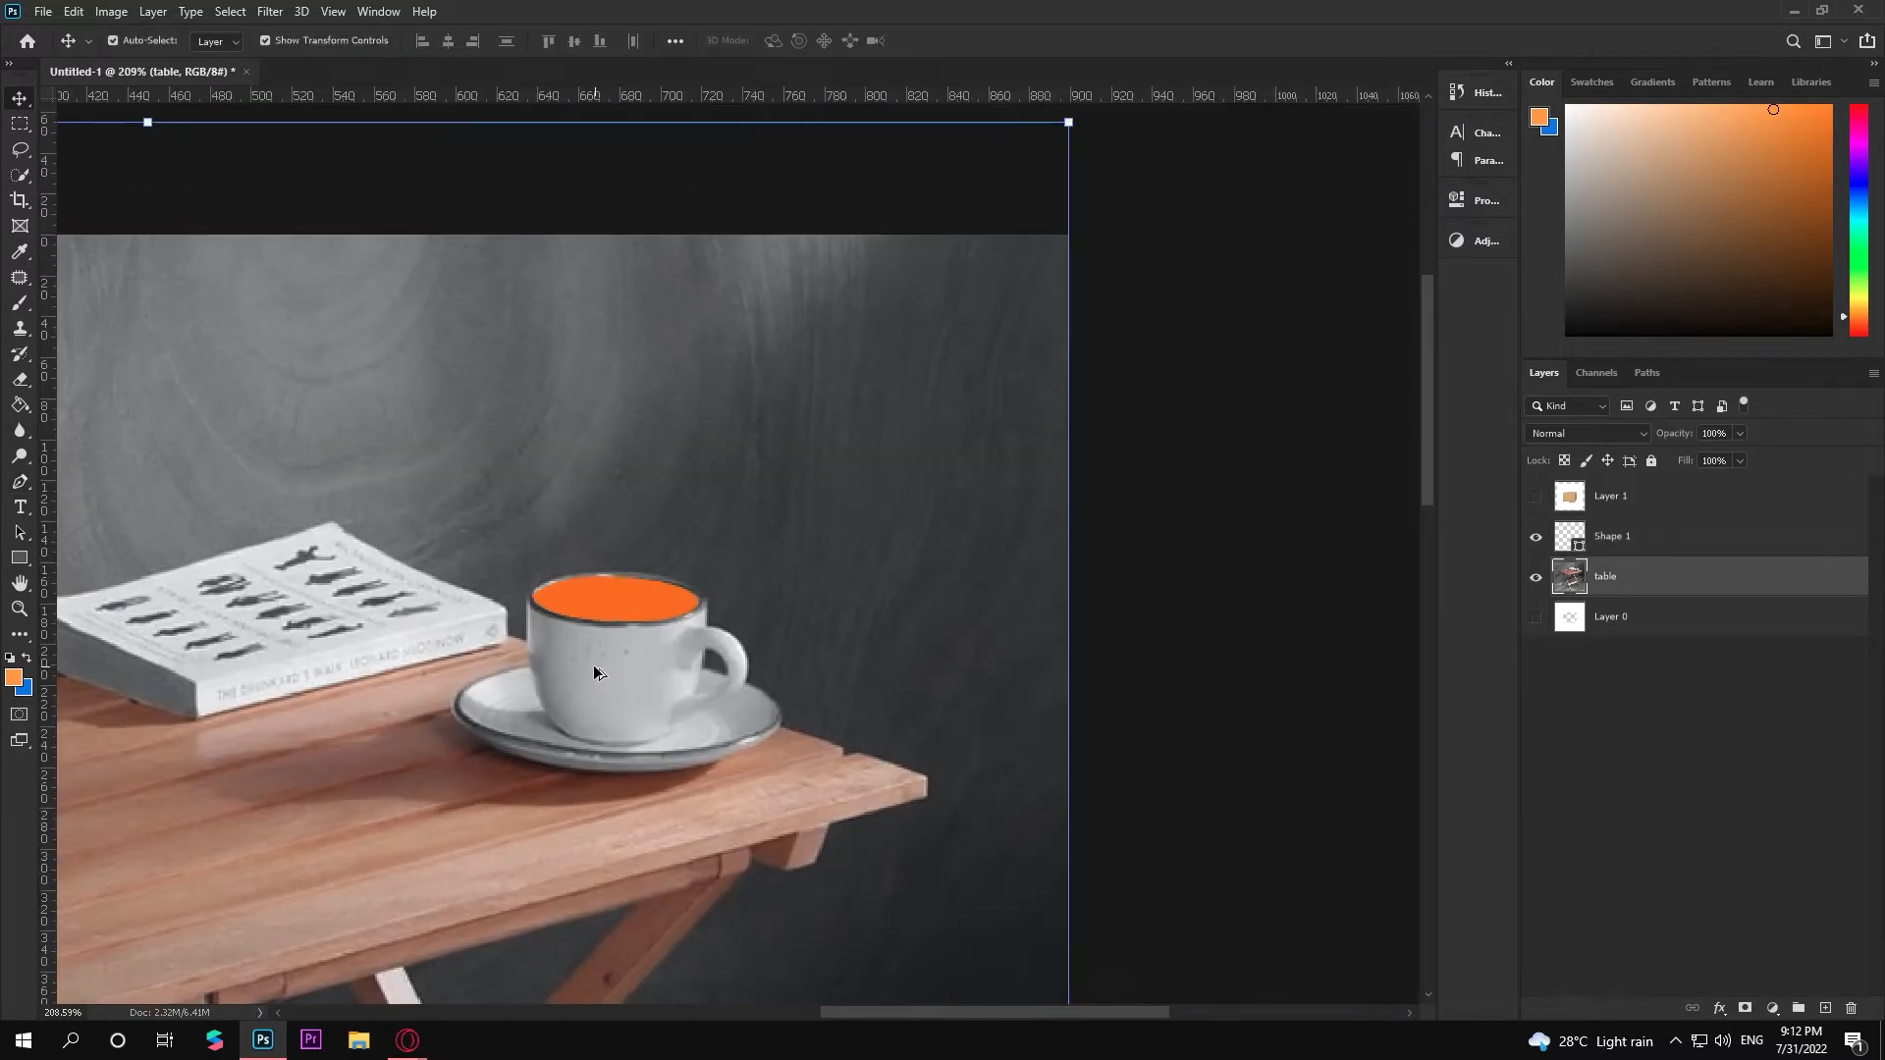
scroll(593, 663, up, 4)
Select the orange rim shape and give it a black stroke, trying other stroke colors in the color picker
click(677, 503)
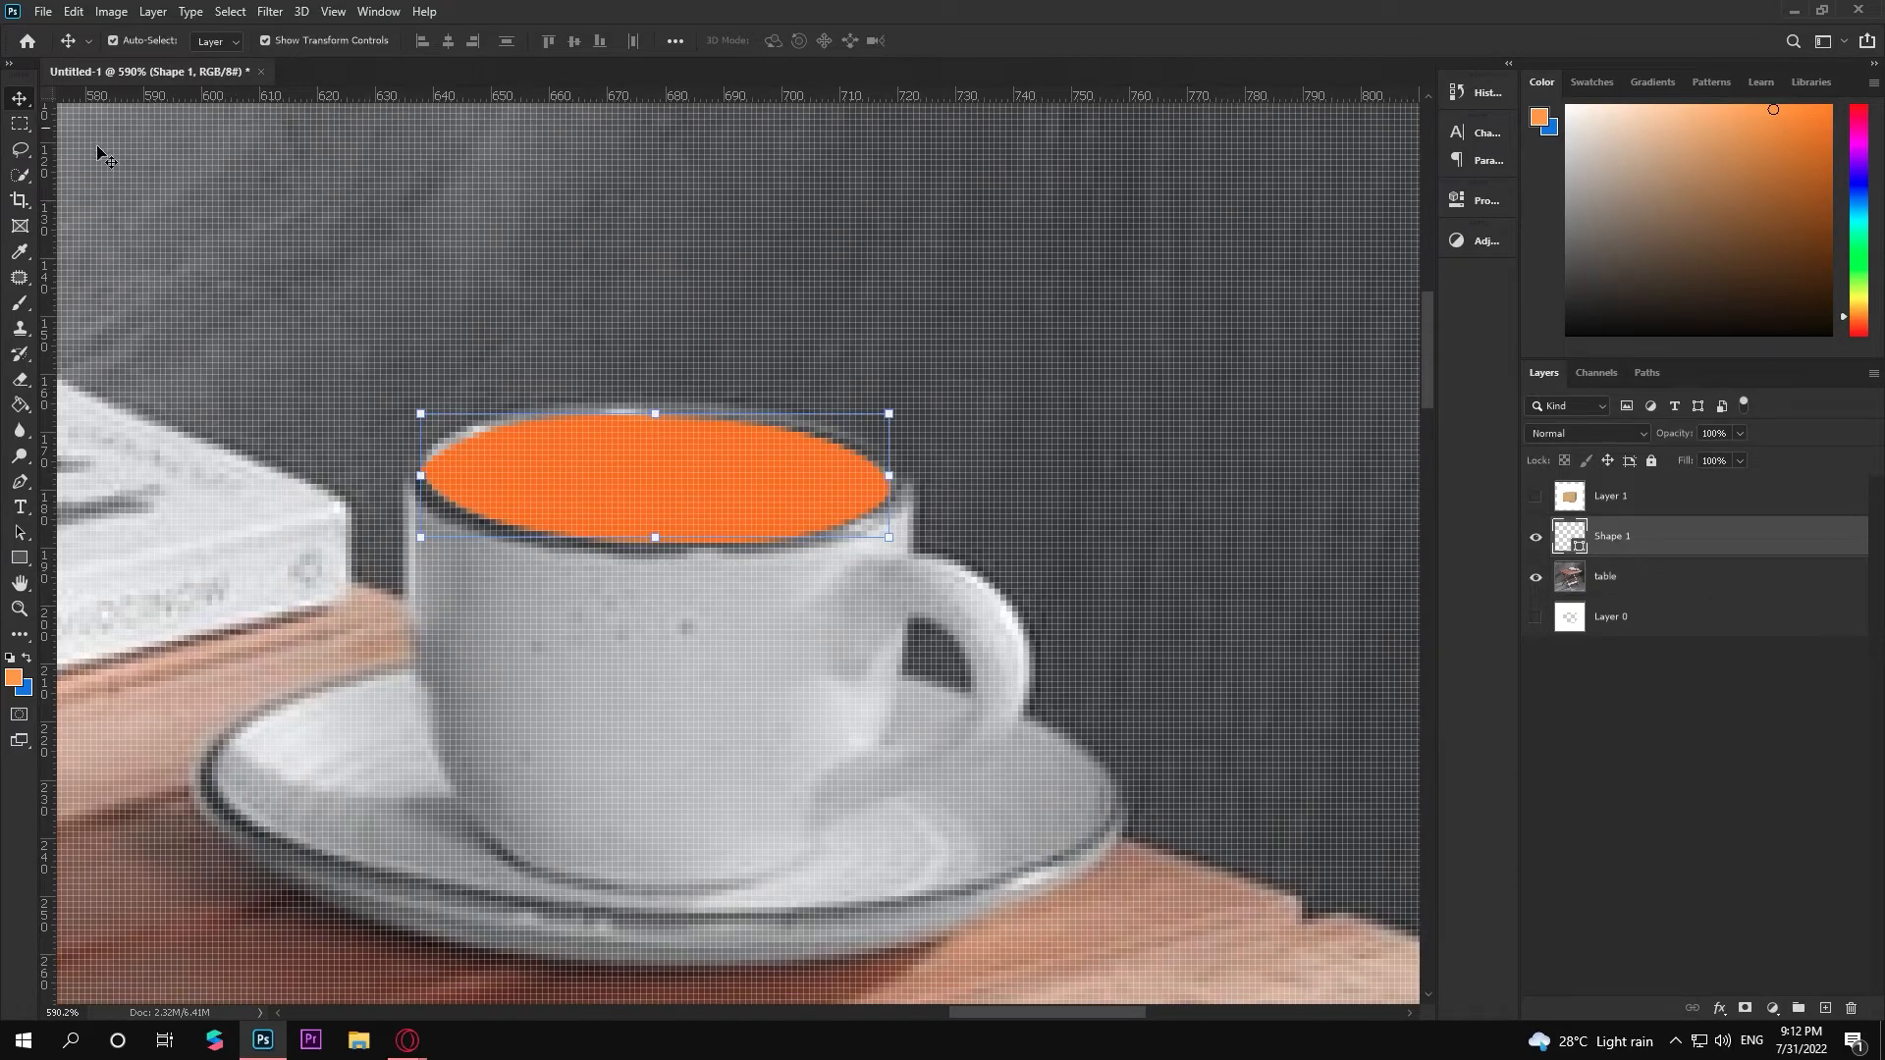
click(17, 559)
click(20, 481)
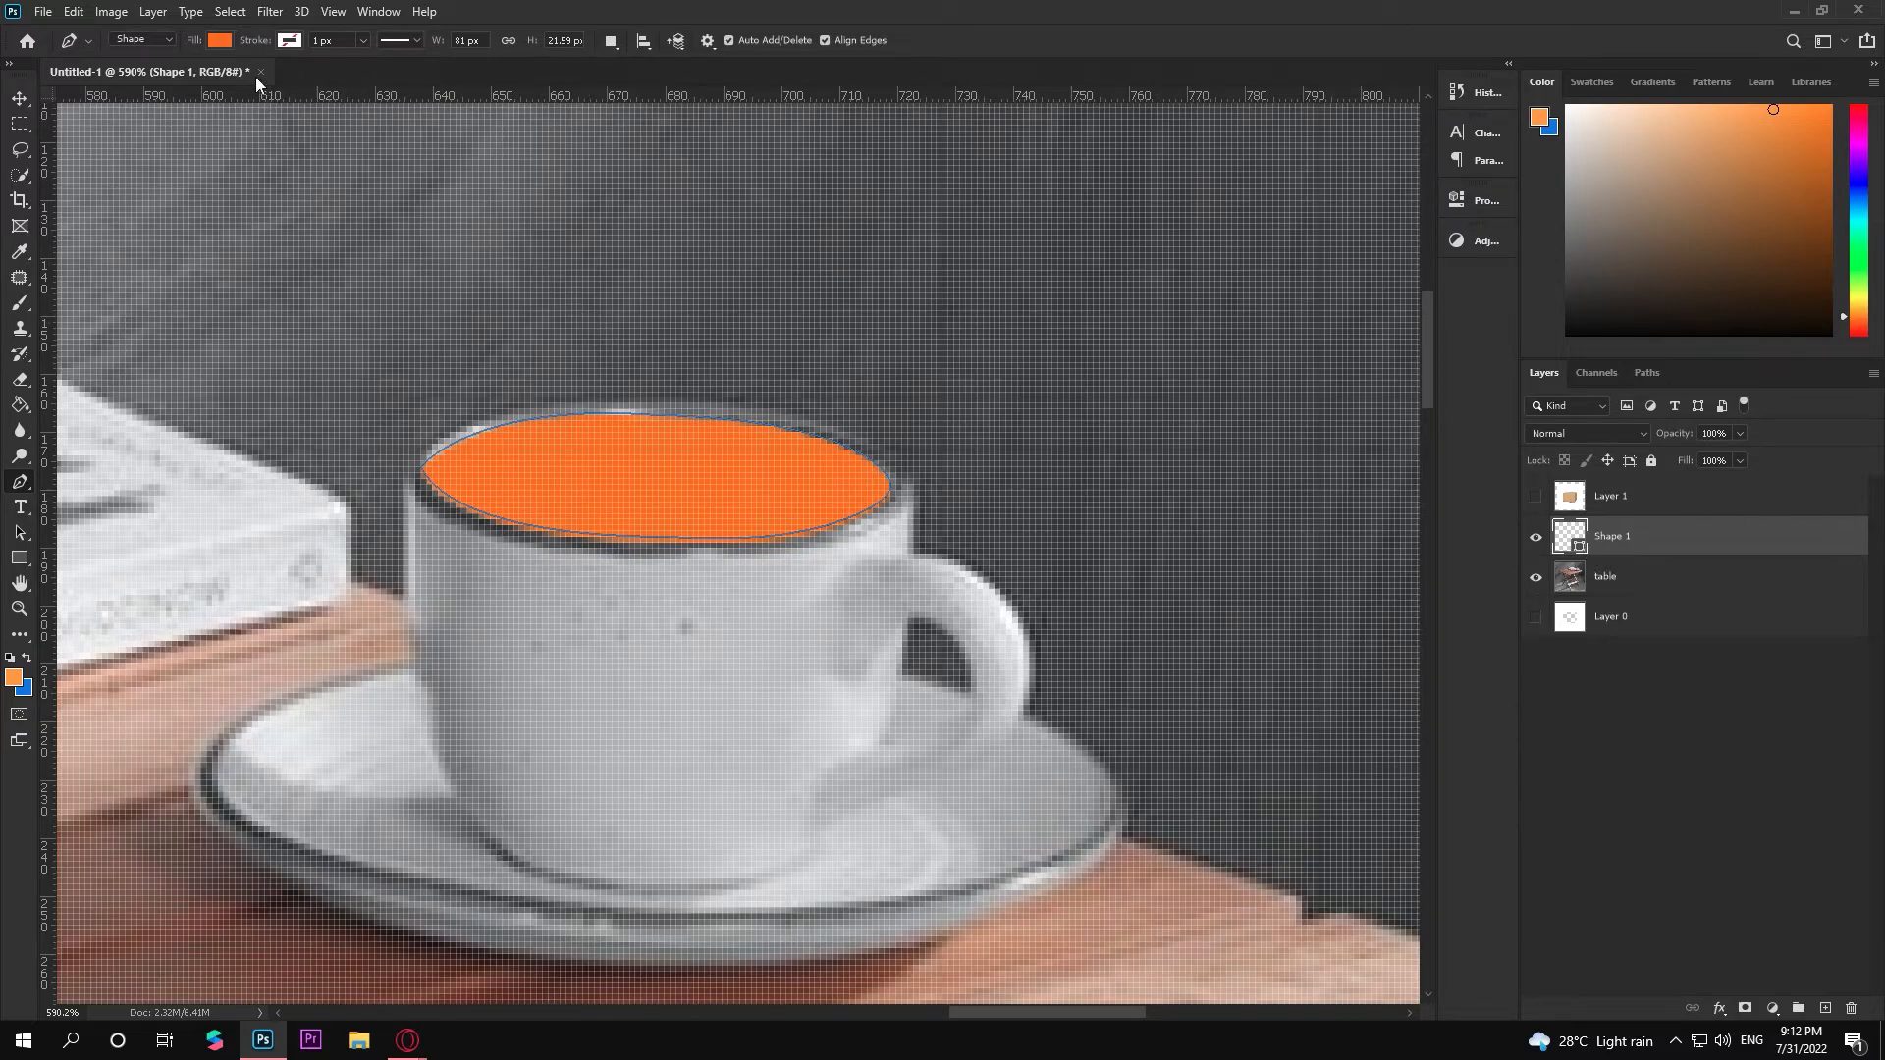
click(219, 41)
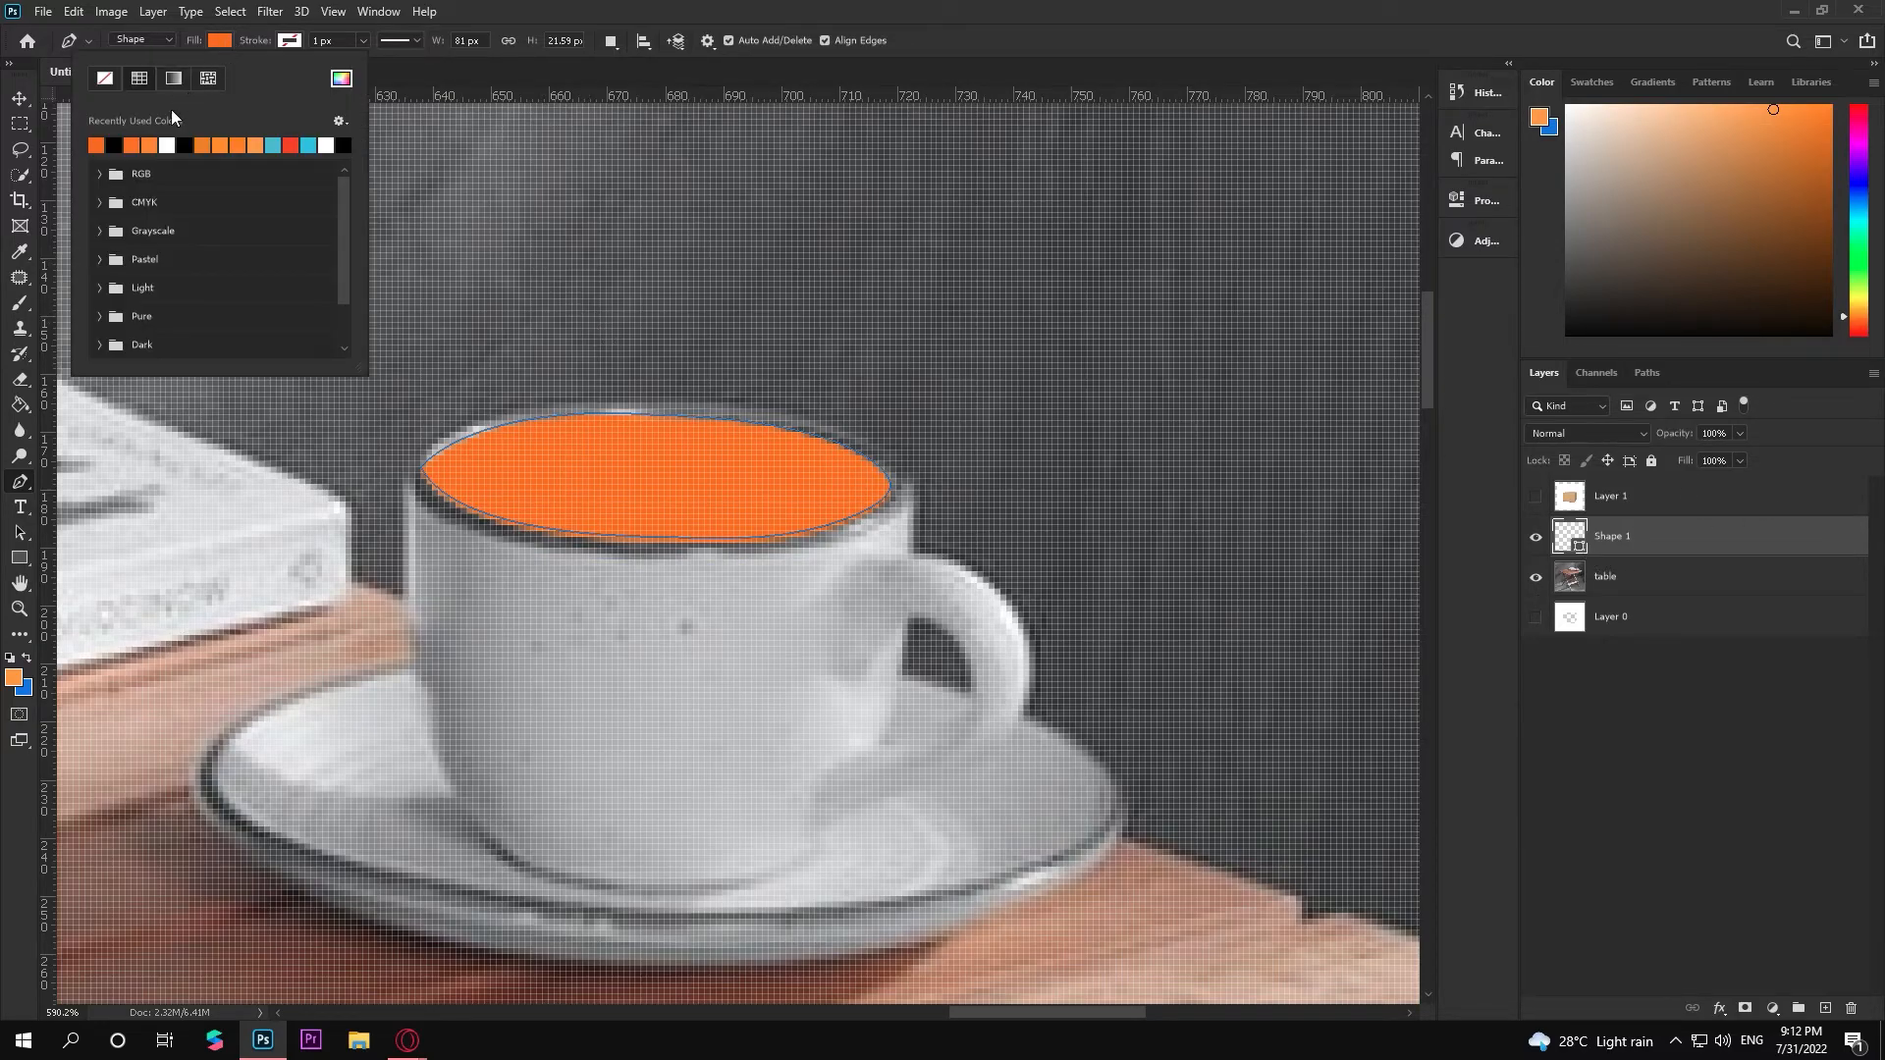
click(287, 41)
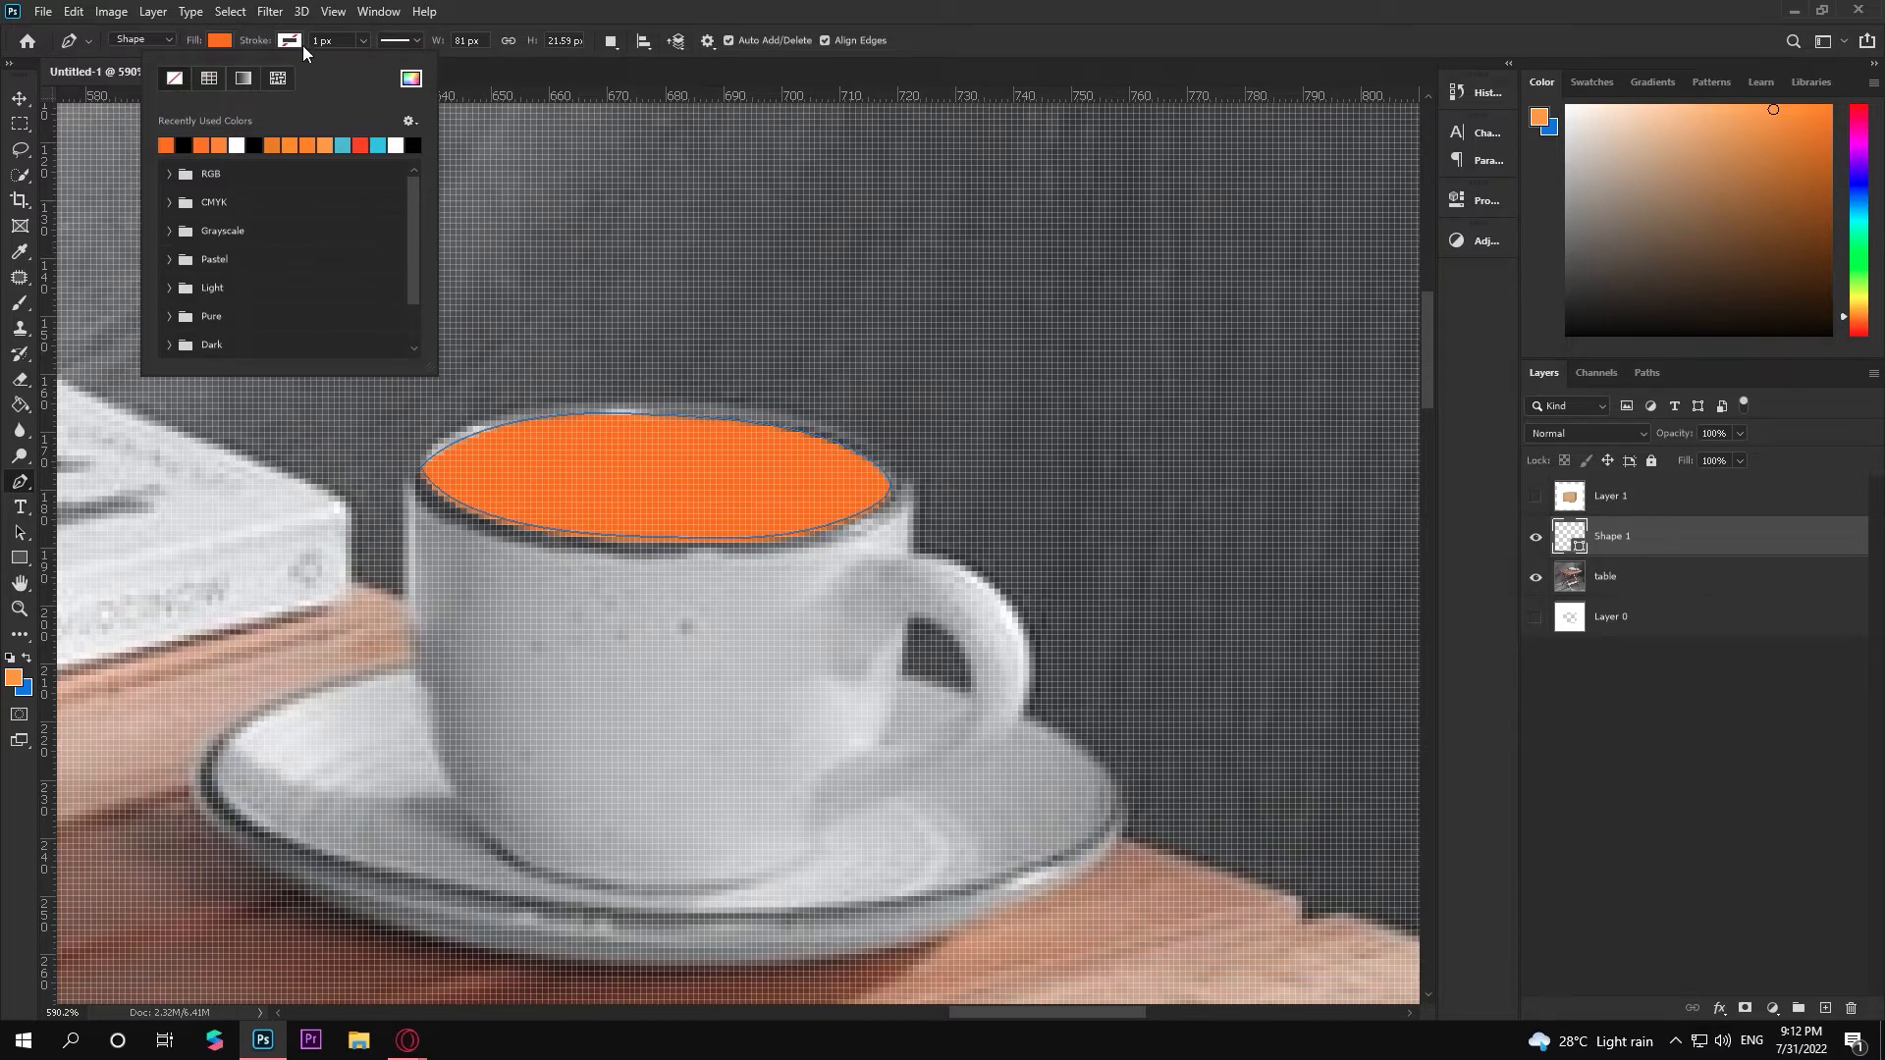
click(253, 145)
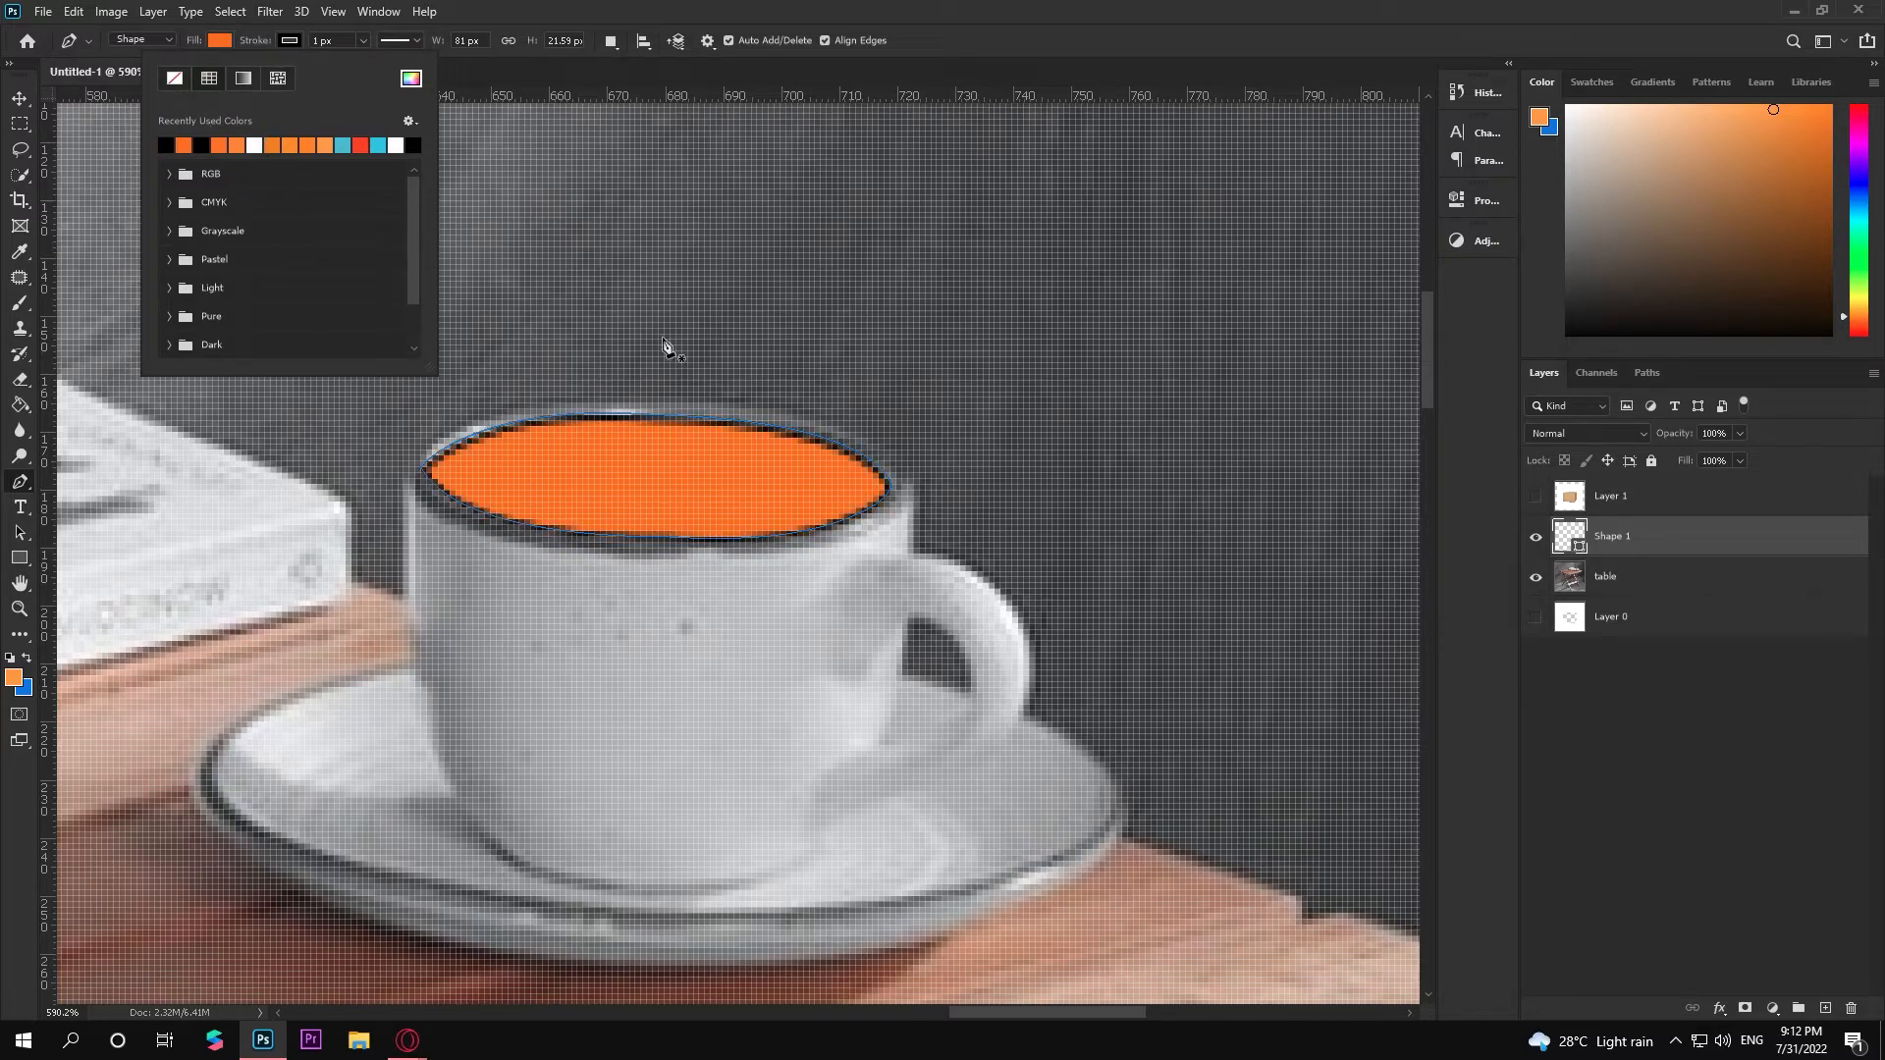
click(408, 79)
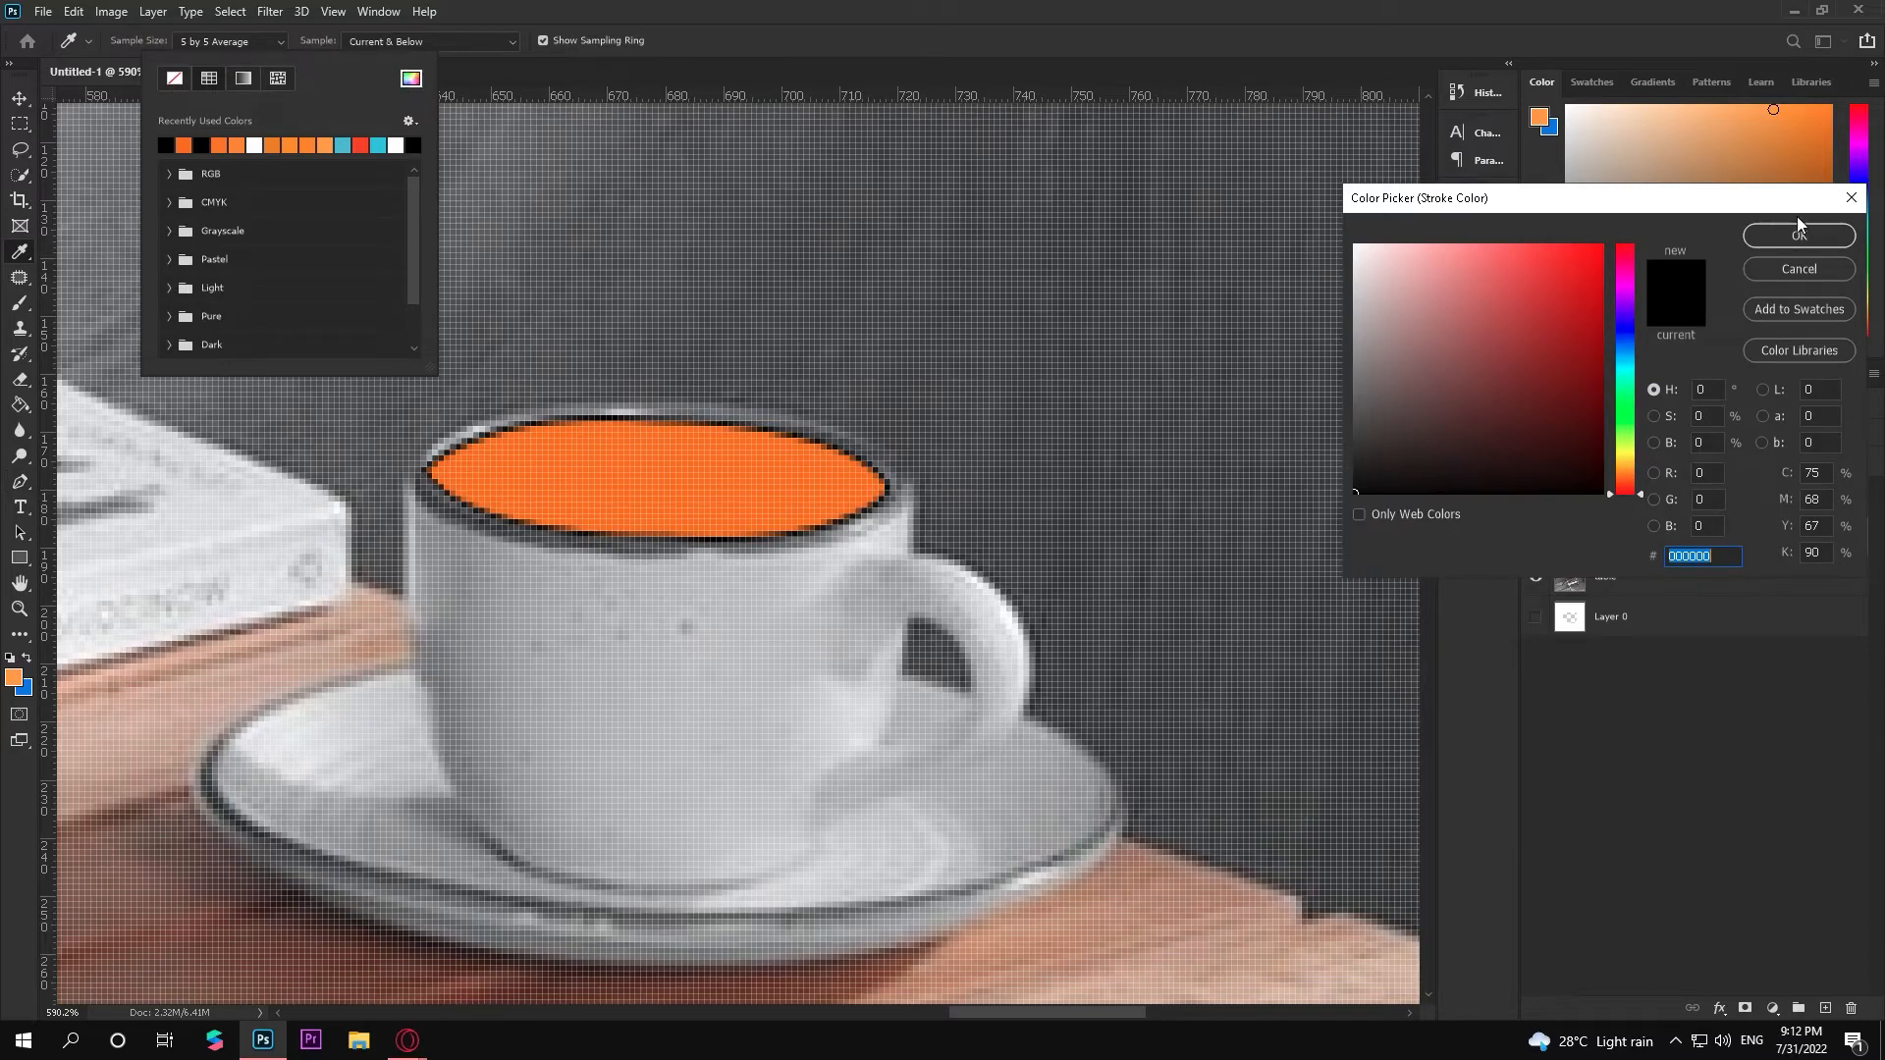
text(723b3b)
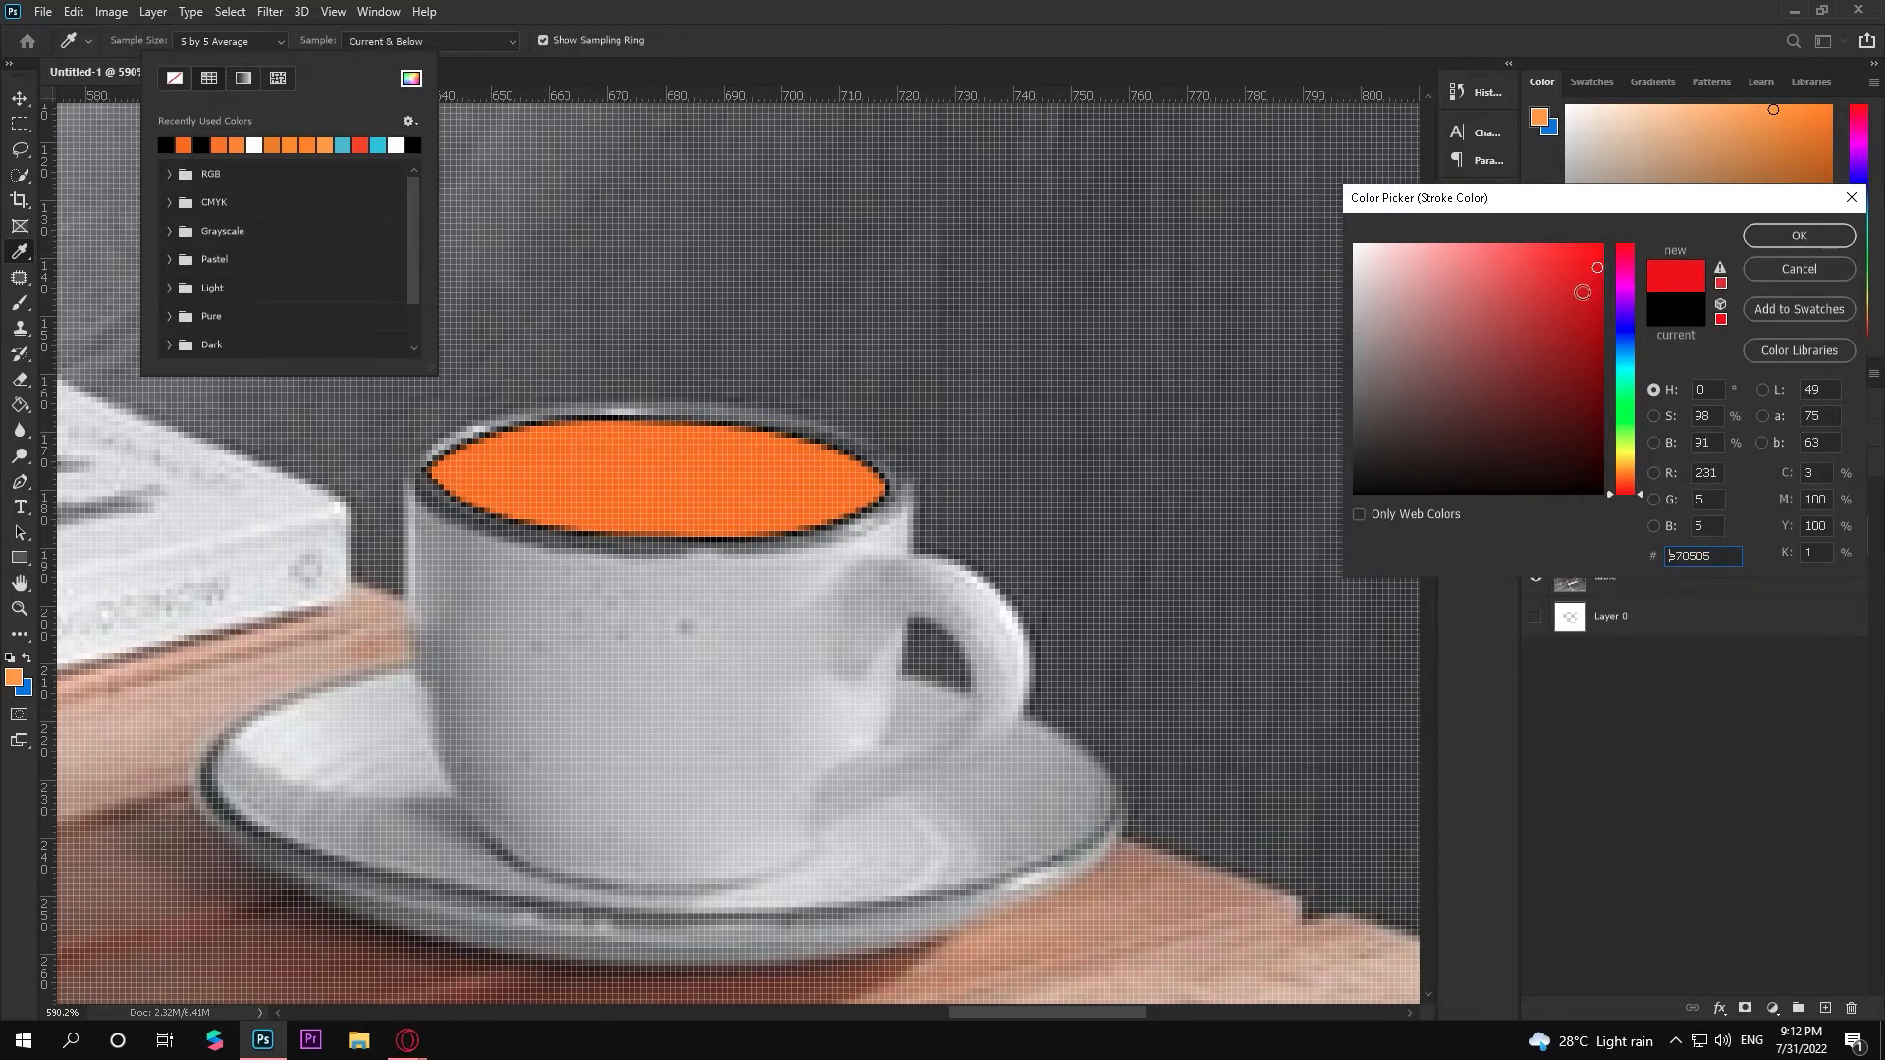
click(1787, 236)
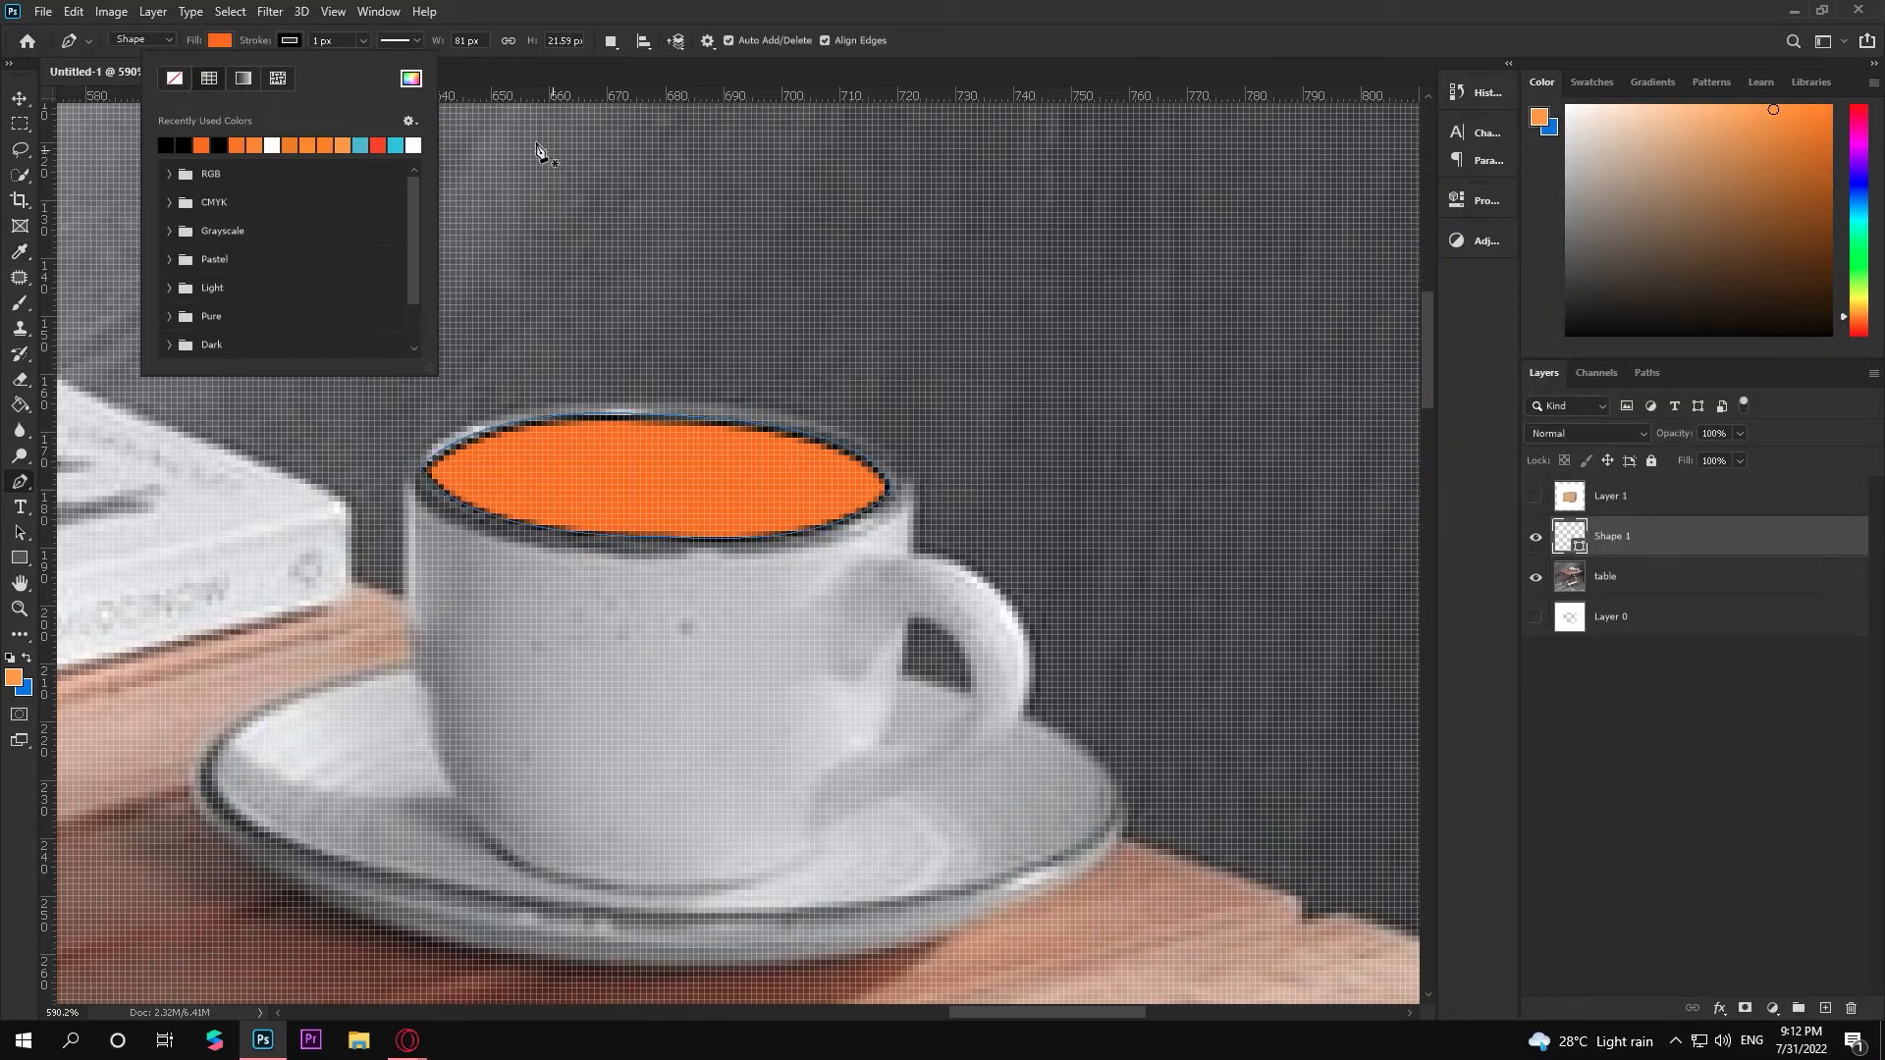
Set the orange shape's stroke width to 1.47 px
click(362, 42)
drag(363, 63, 363, 63)
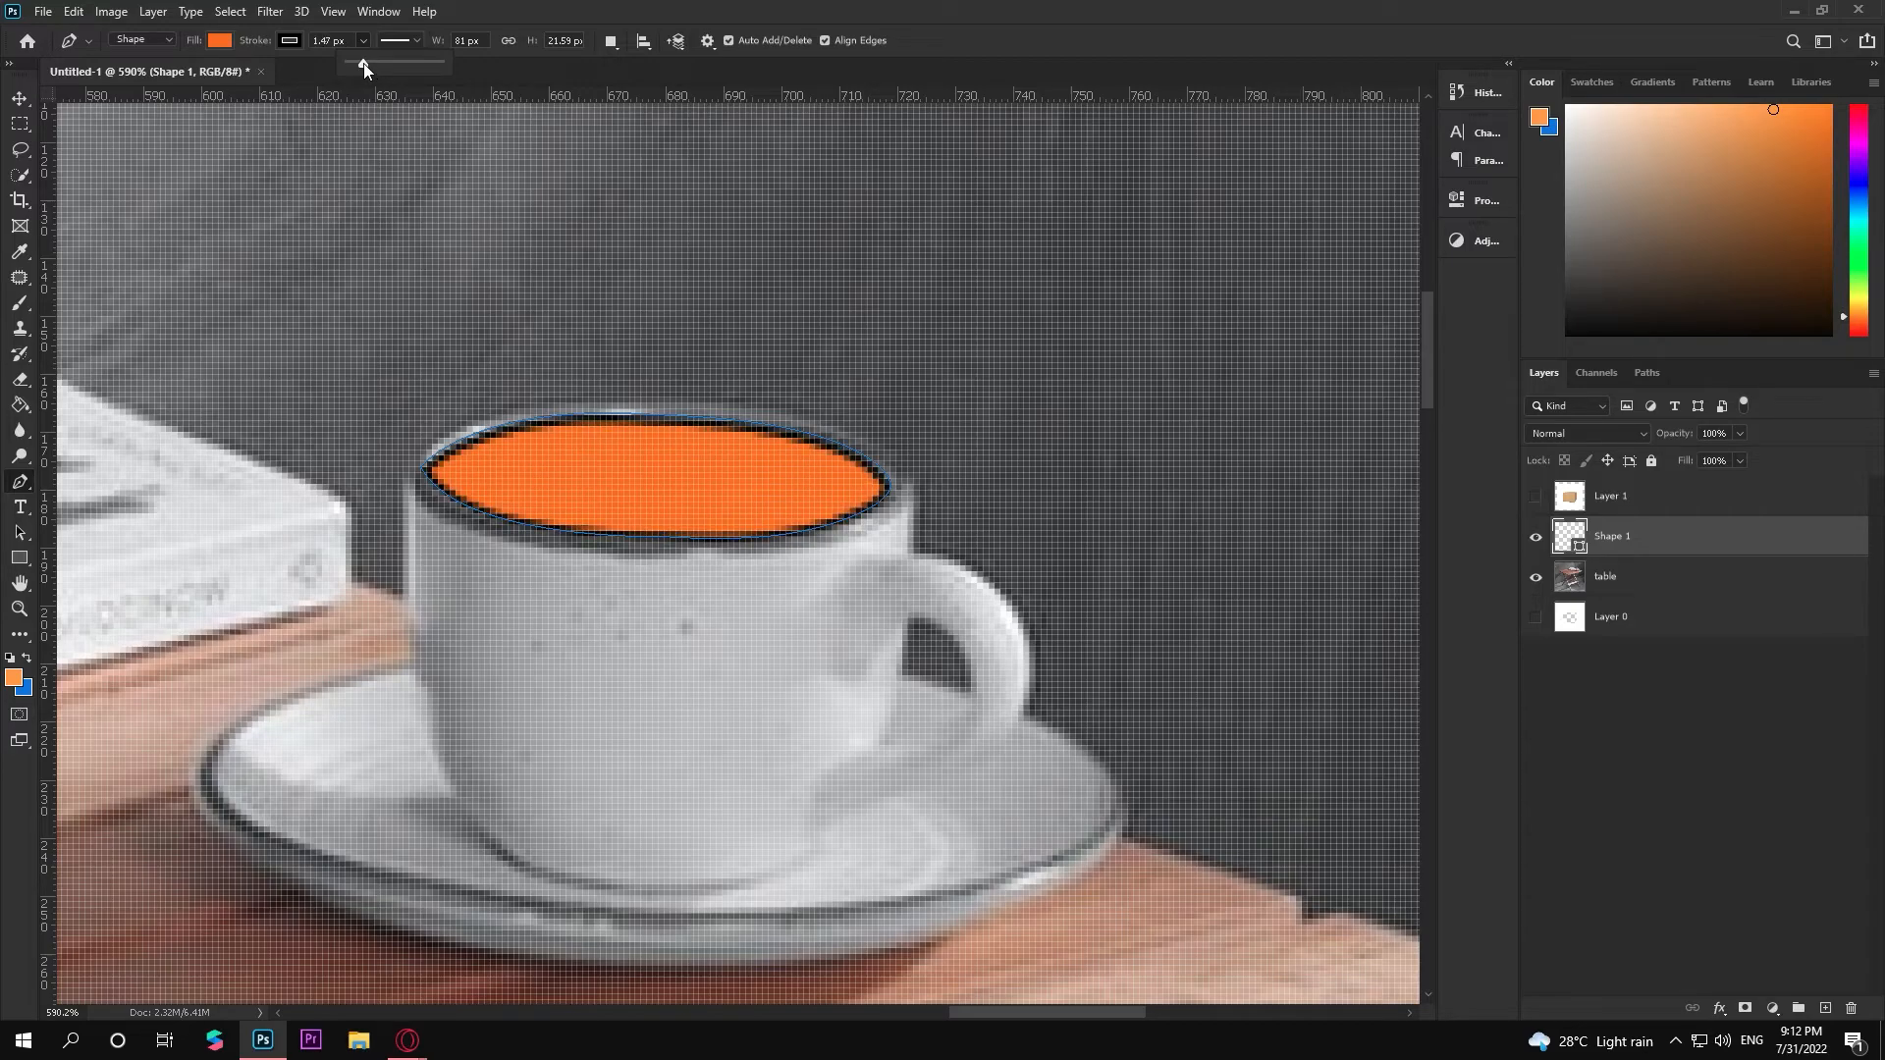
click(24, 101)
click(1036, 454)
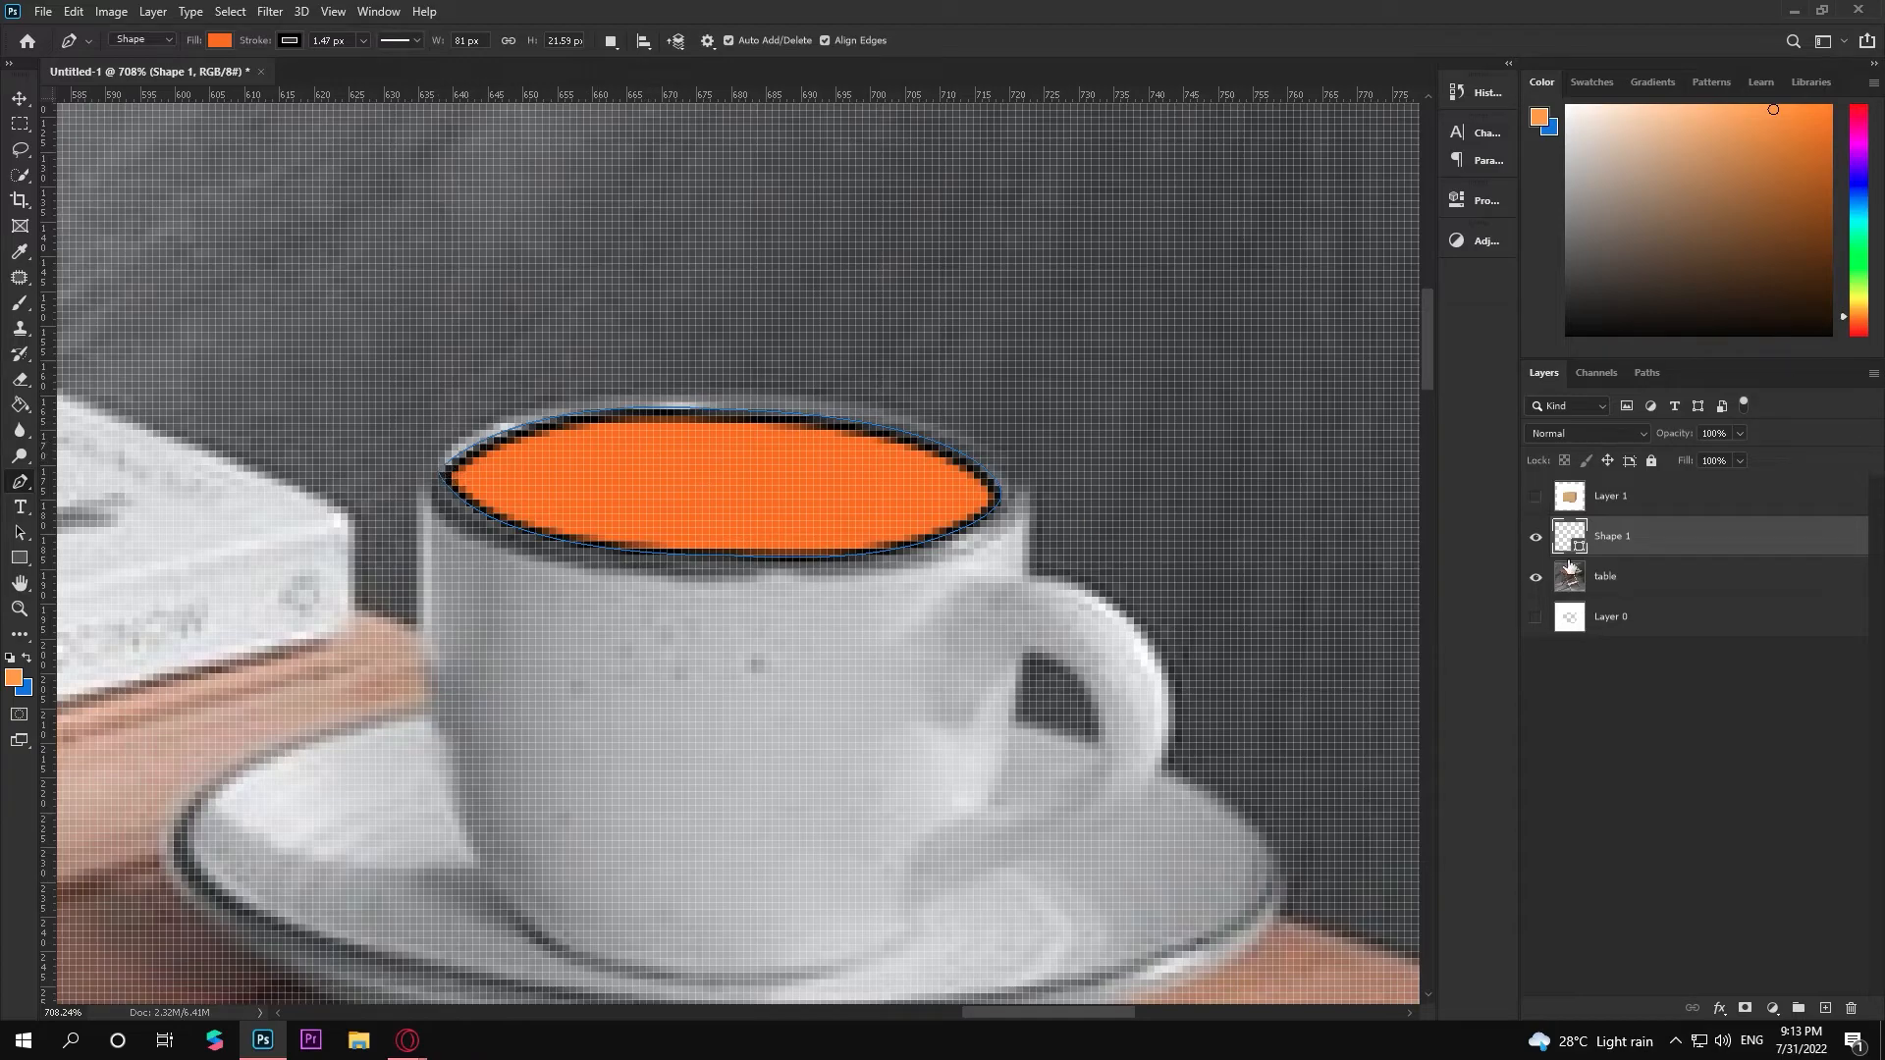
Hide the orange shape and start a new shape with a curved segment about 44 × 17 px along the outer rim's front-left edge
click(1536, 538)
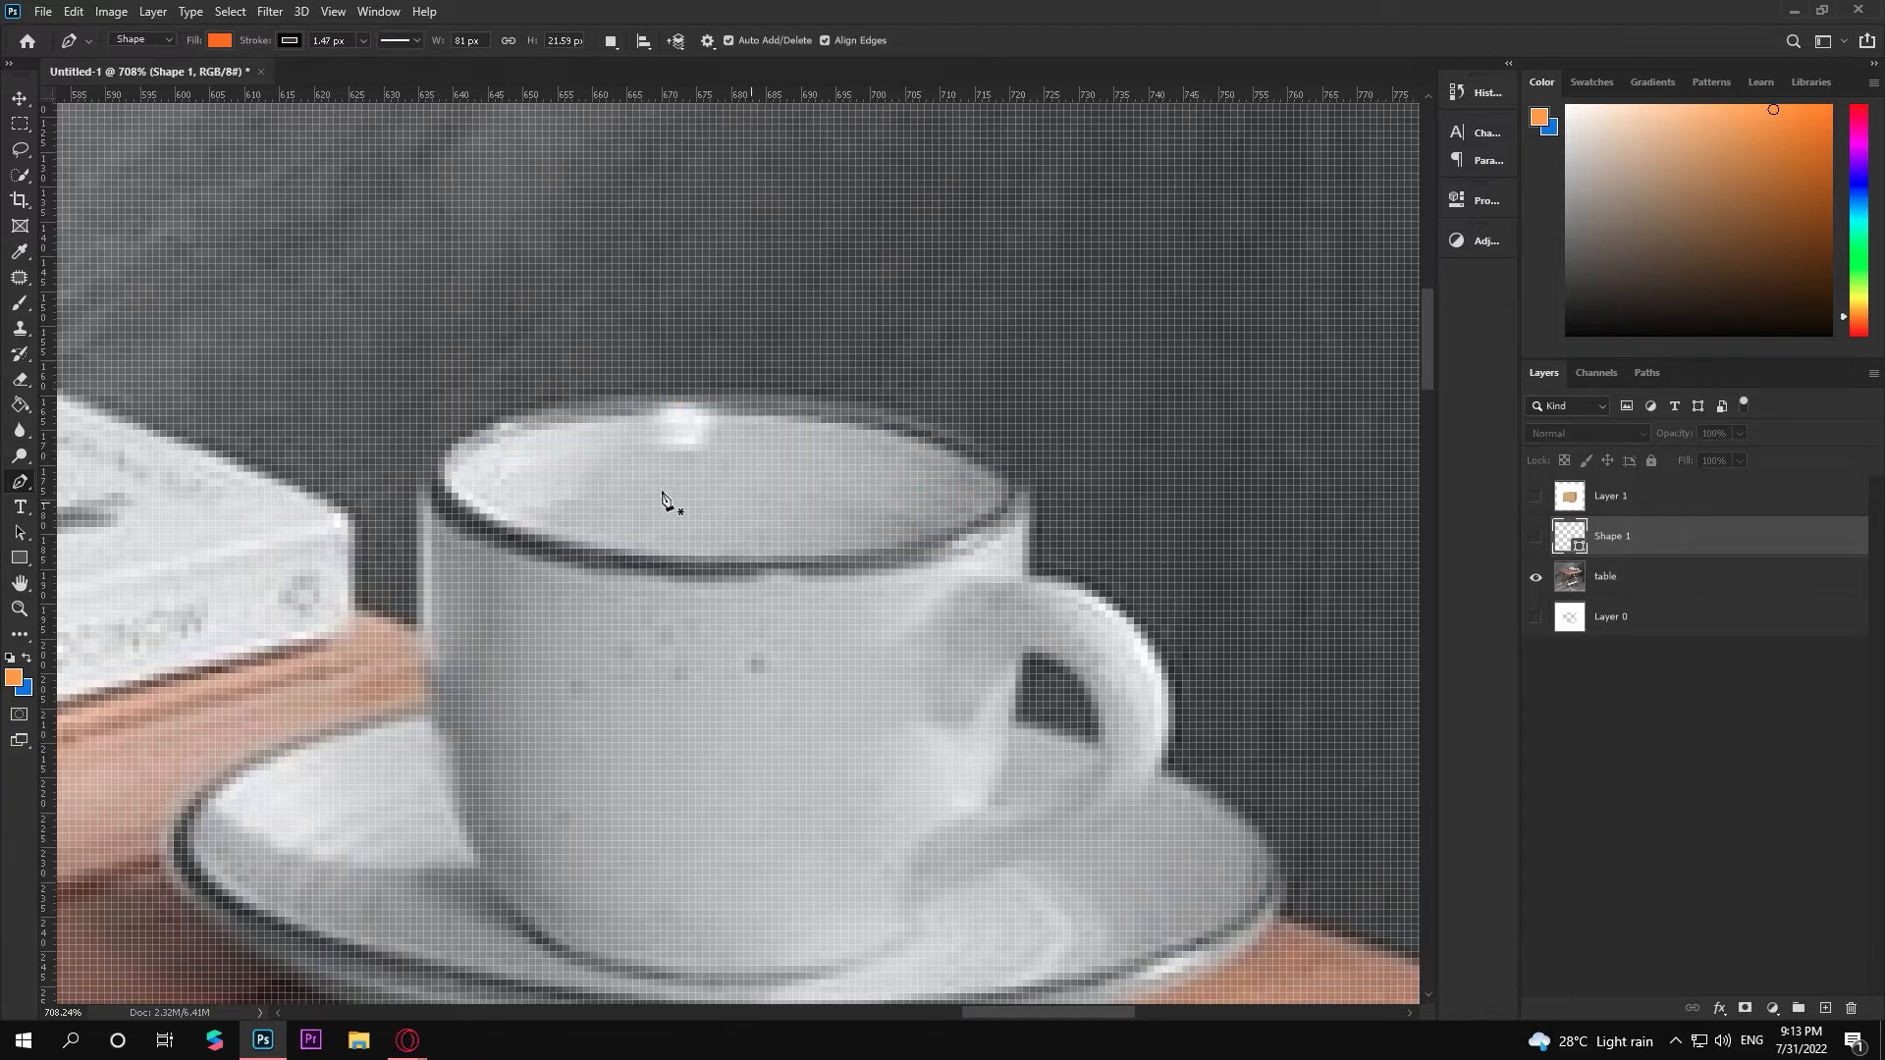
click(431, 458)
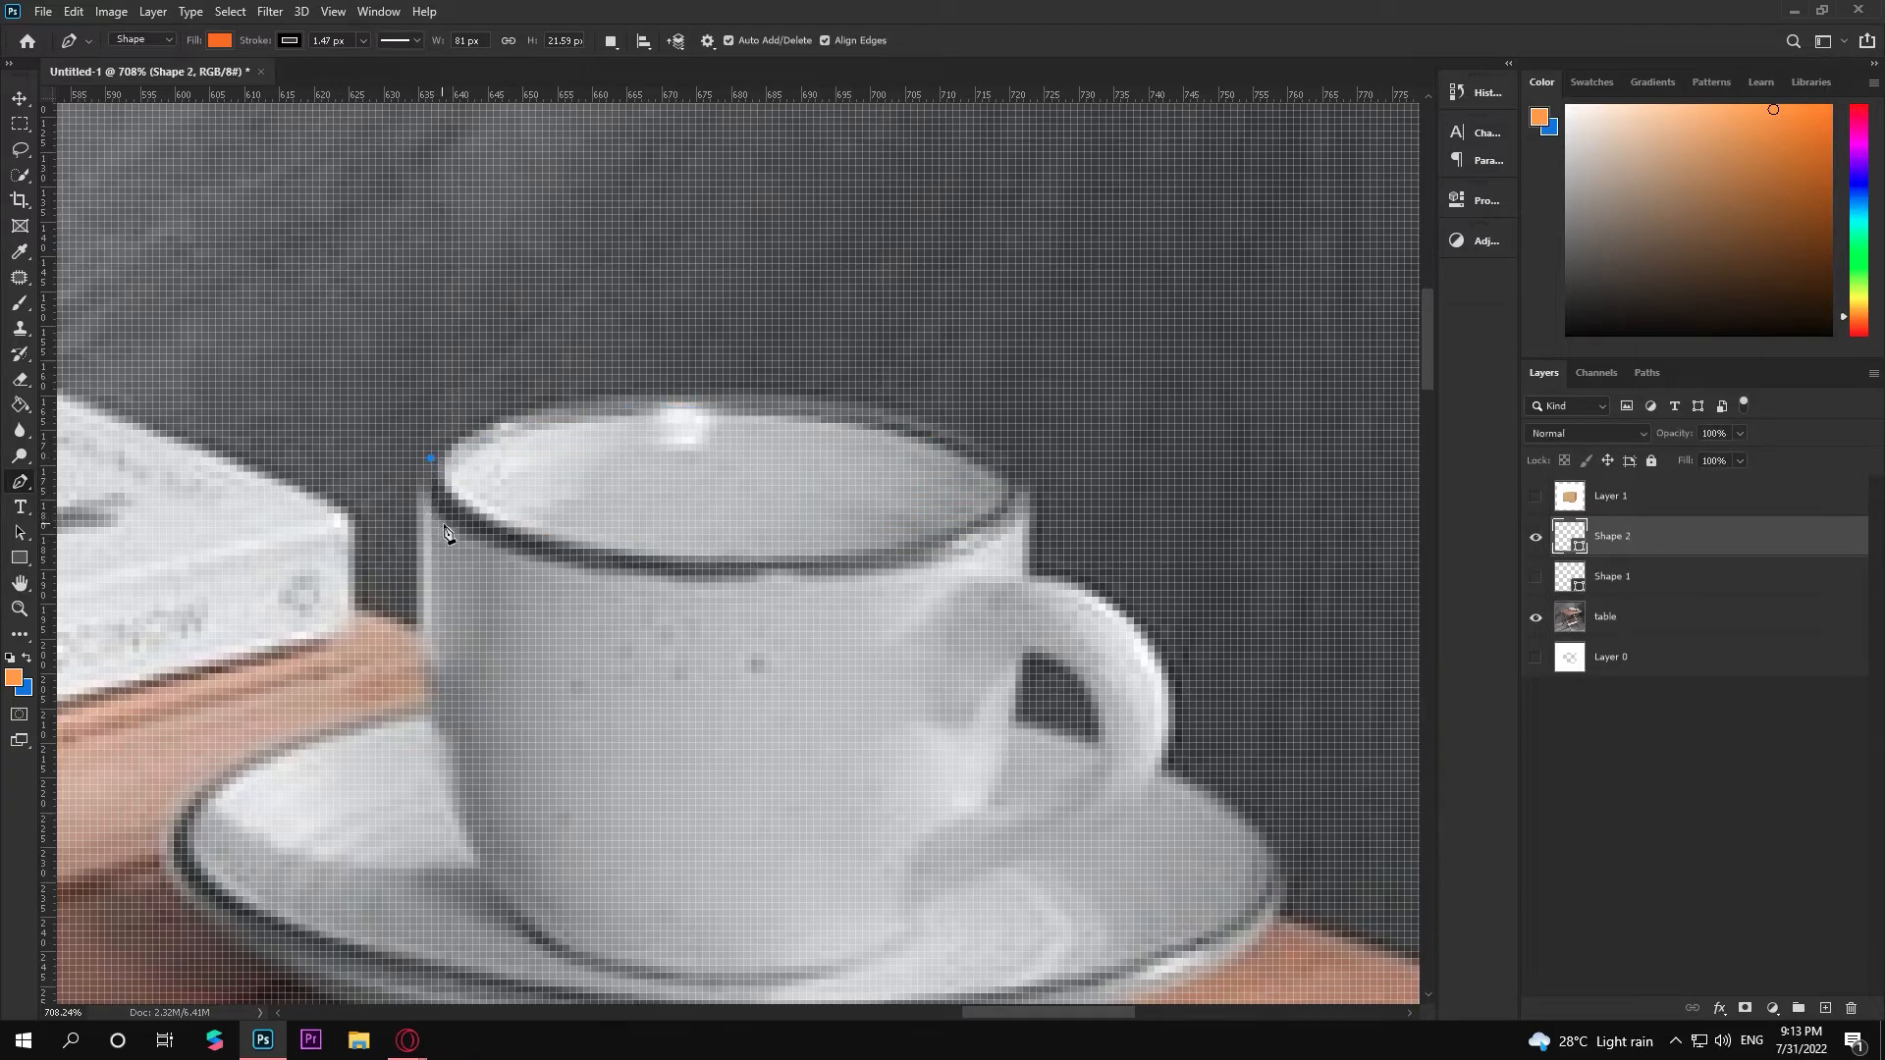
click(730, 577)
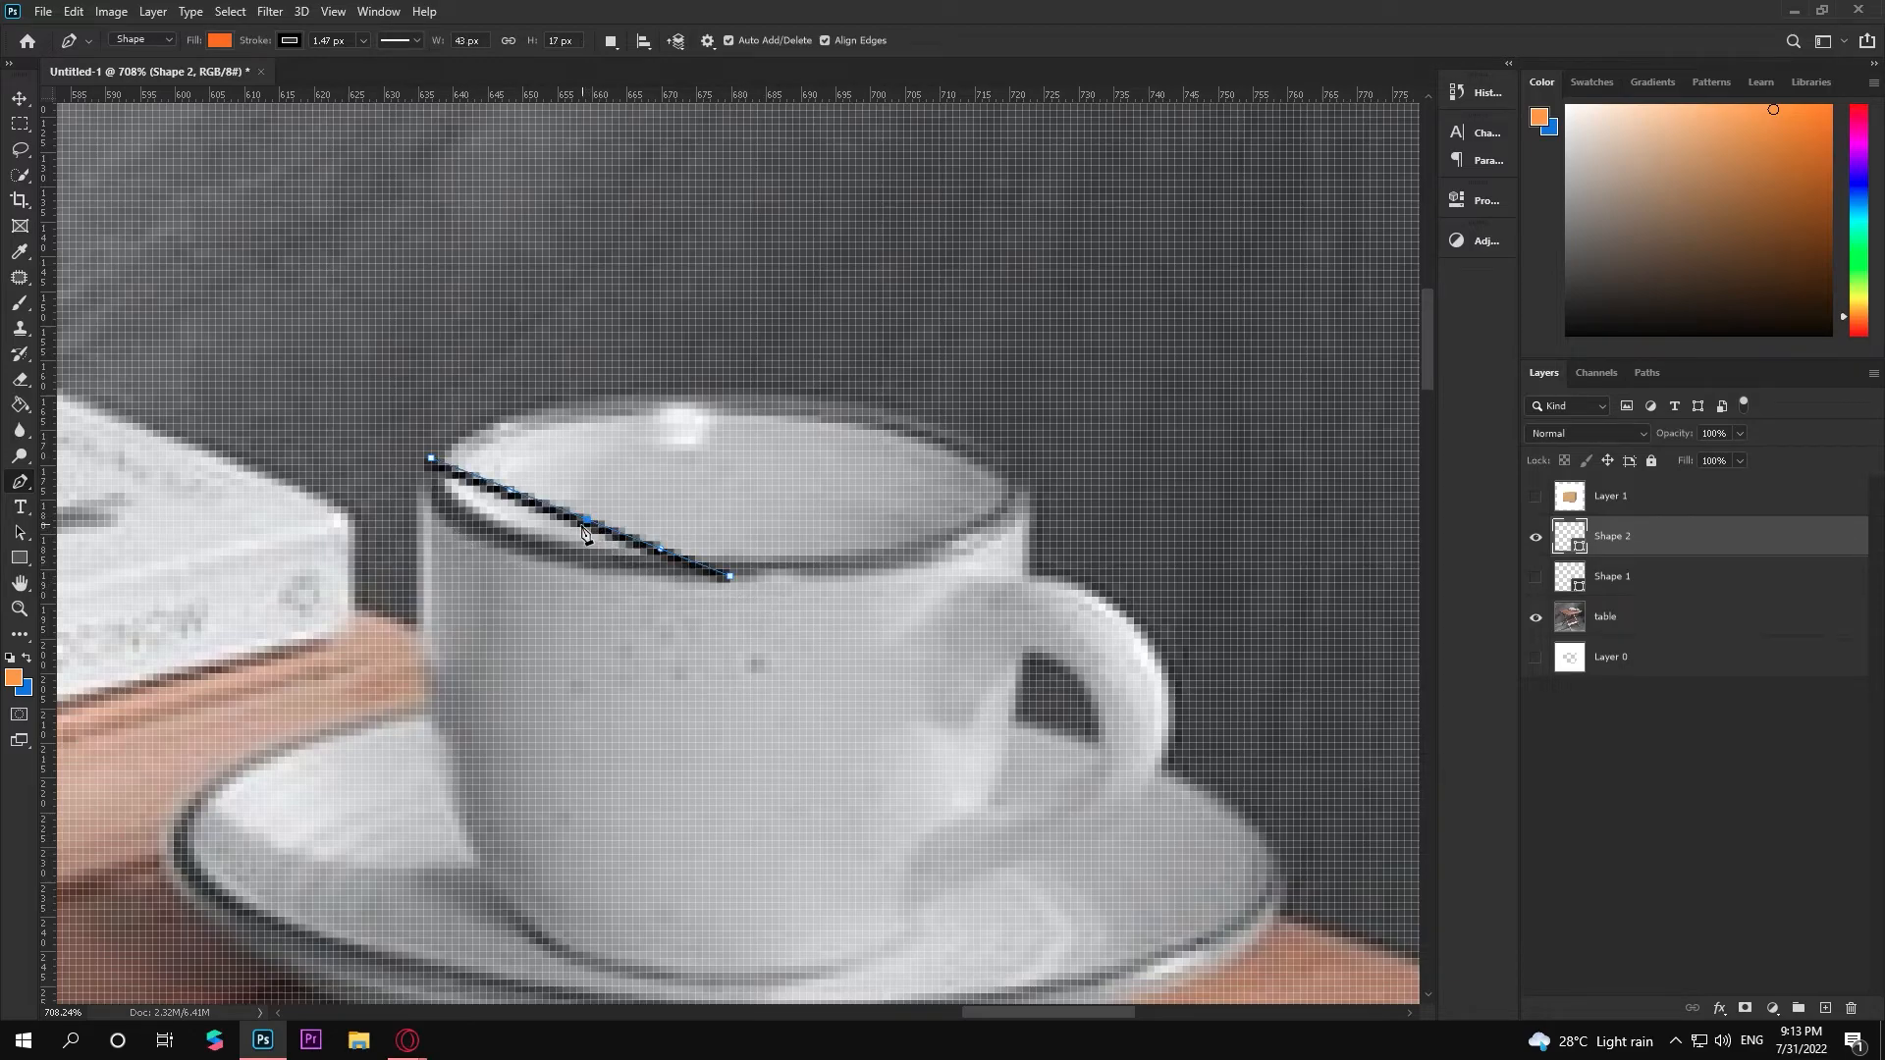
drag(586, 527, 478, 542)
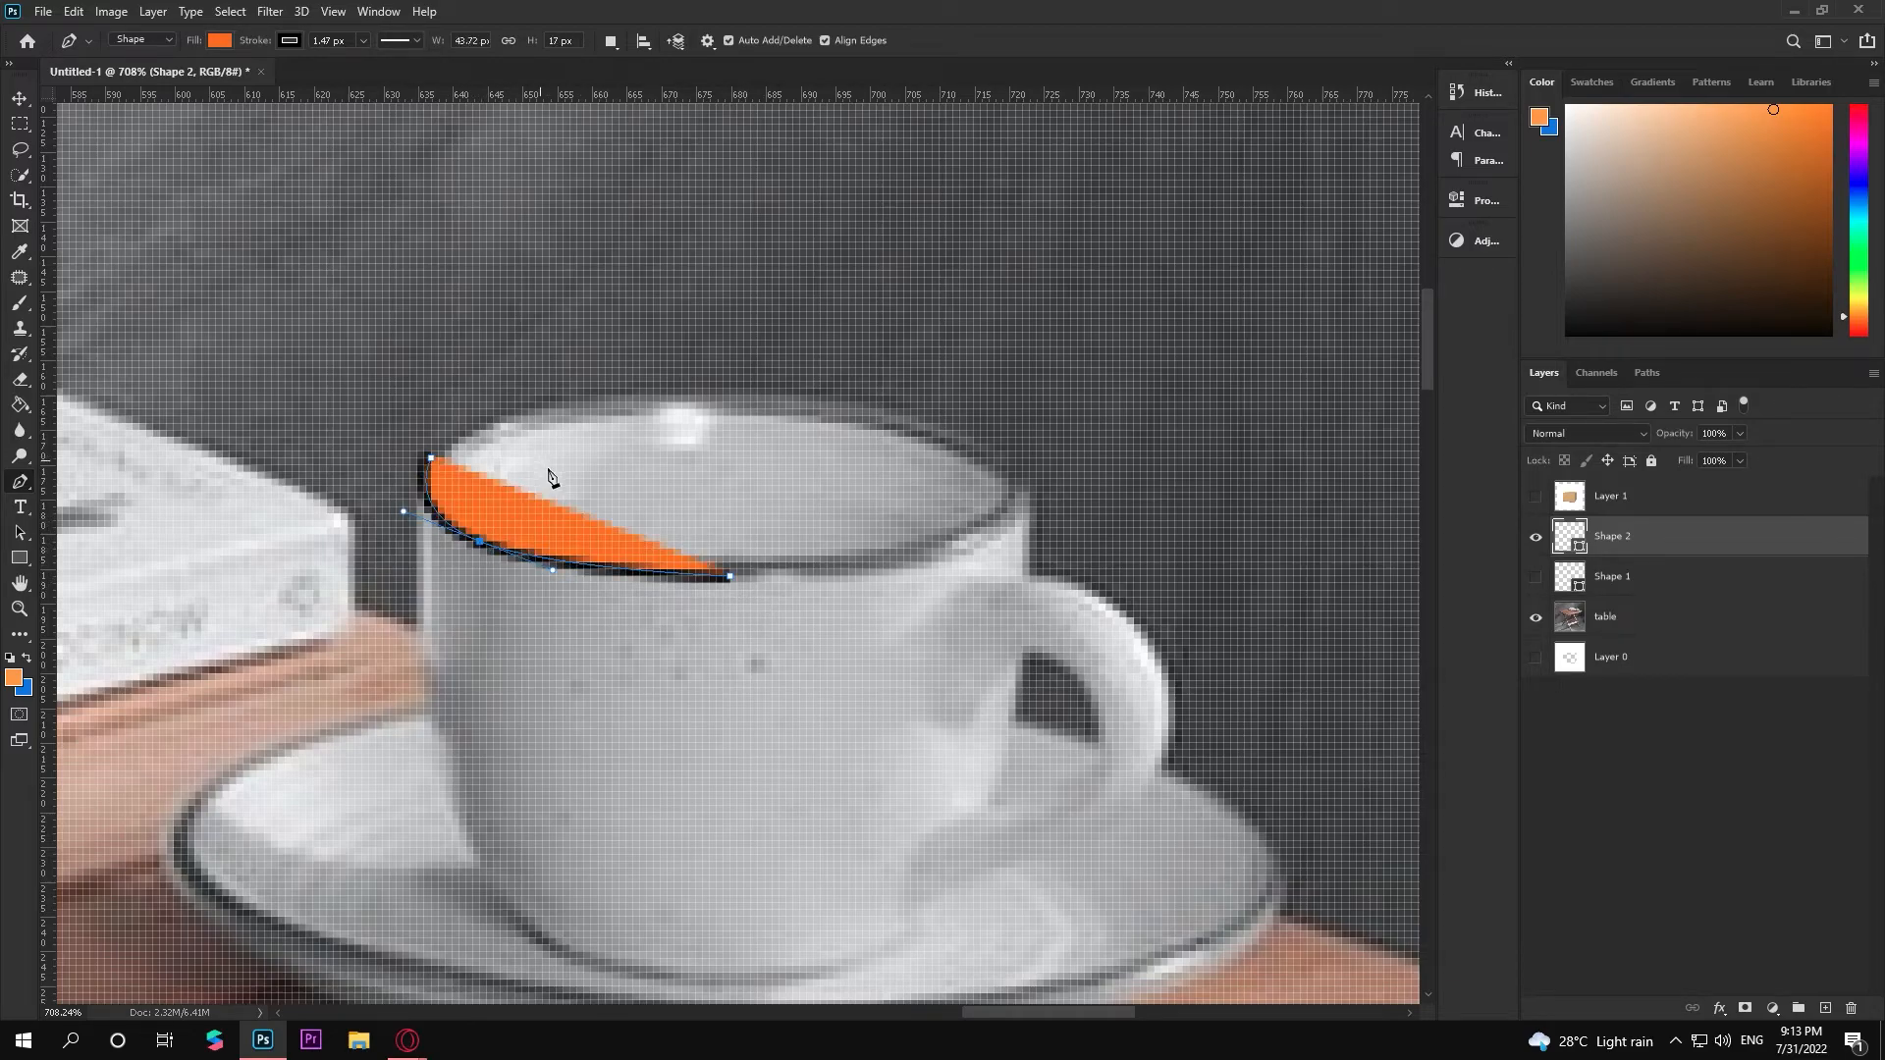
Remove the new shape's fill, trace the rest of the cup's outer rim with curves, and close it at about 87 × 27 px
click(218, 44)
click(103, 79)
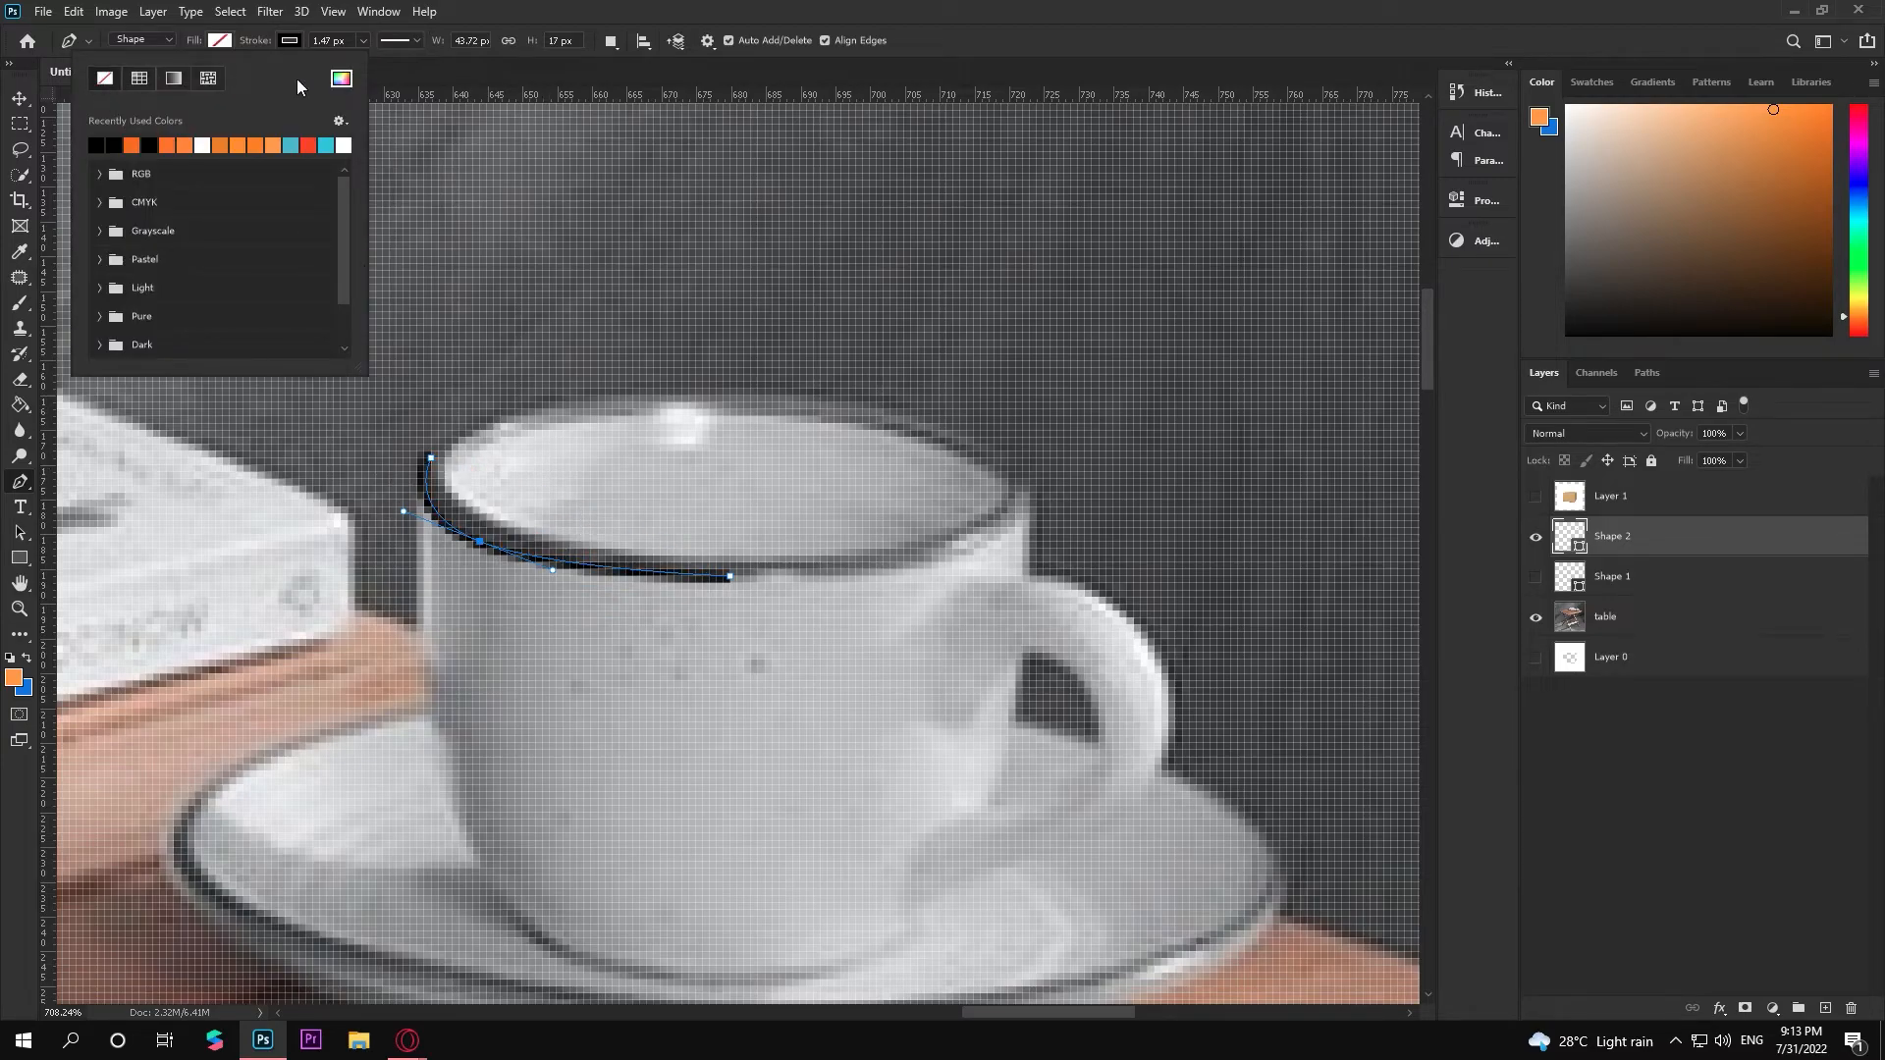
click(216, 44)
drag(1022, 520, 1088, 458)
drag(730, 389, 601, 390)
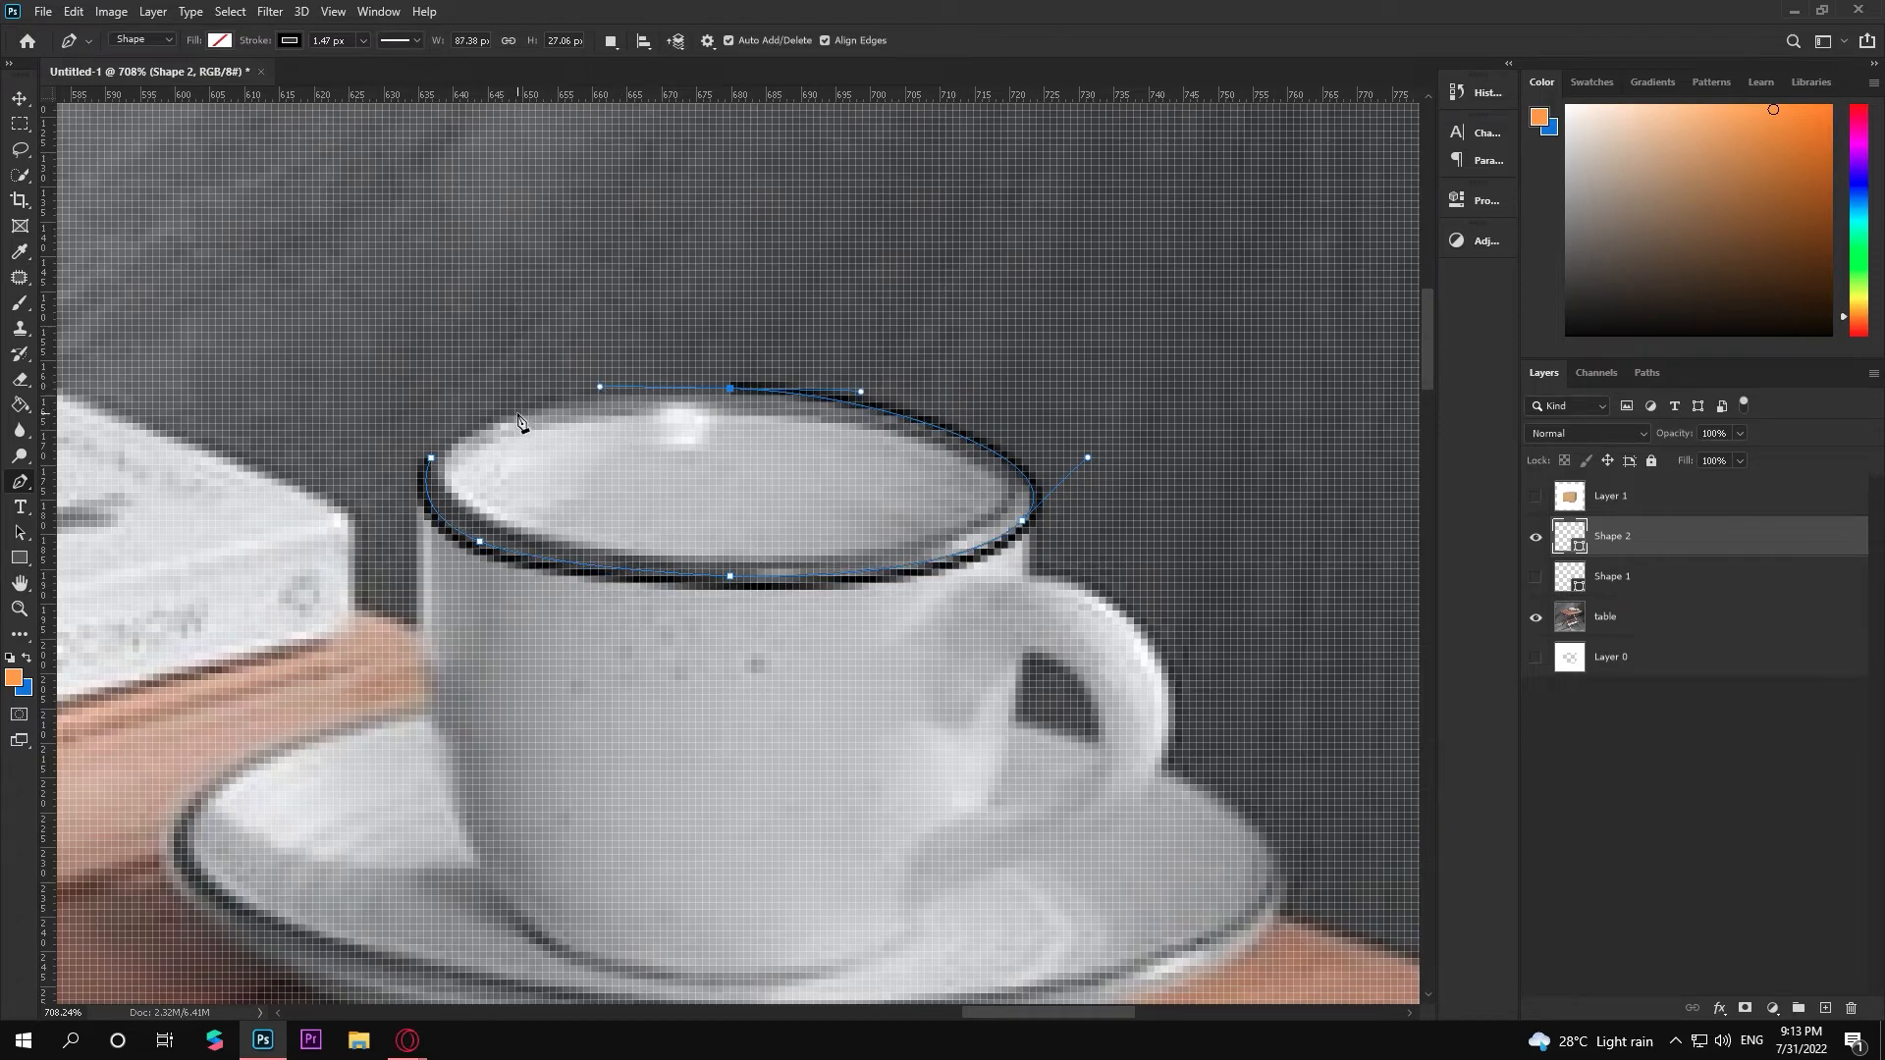
drag(432, 459, 349, 520)
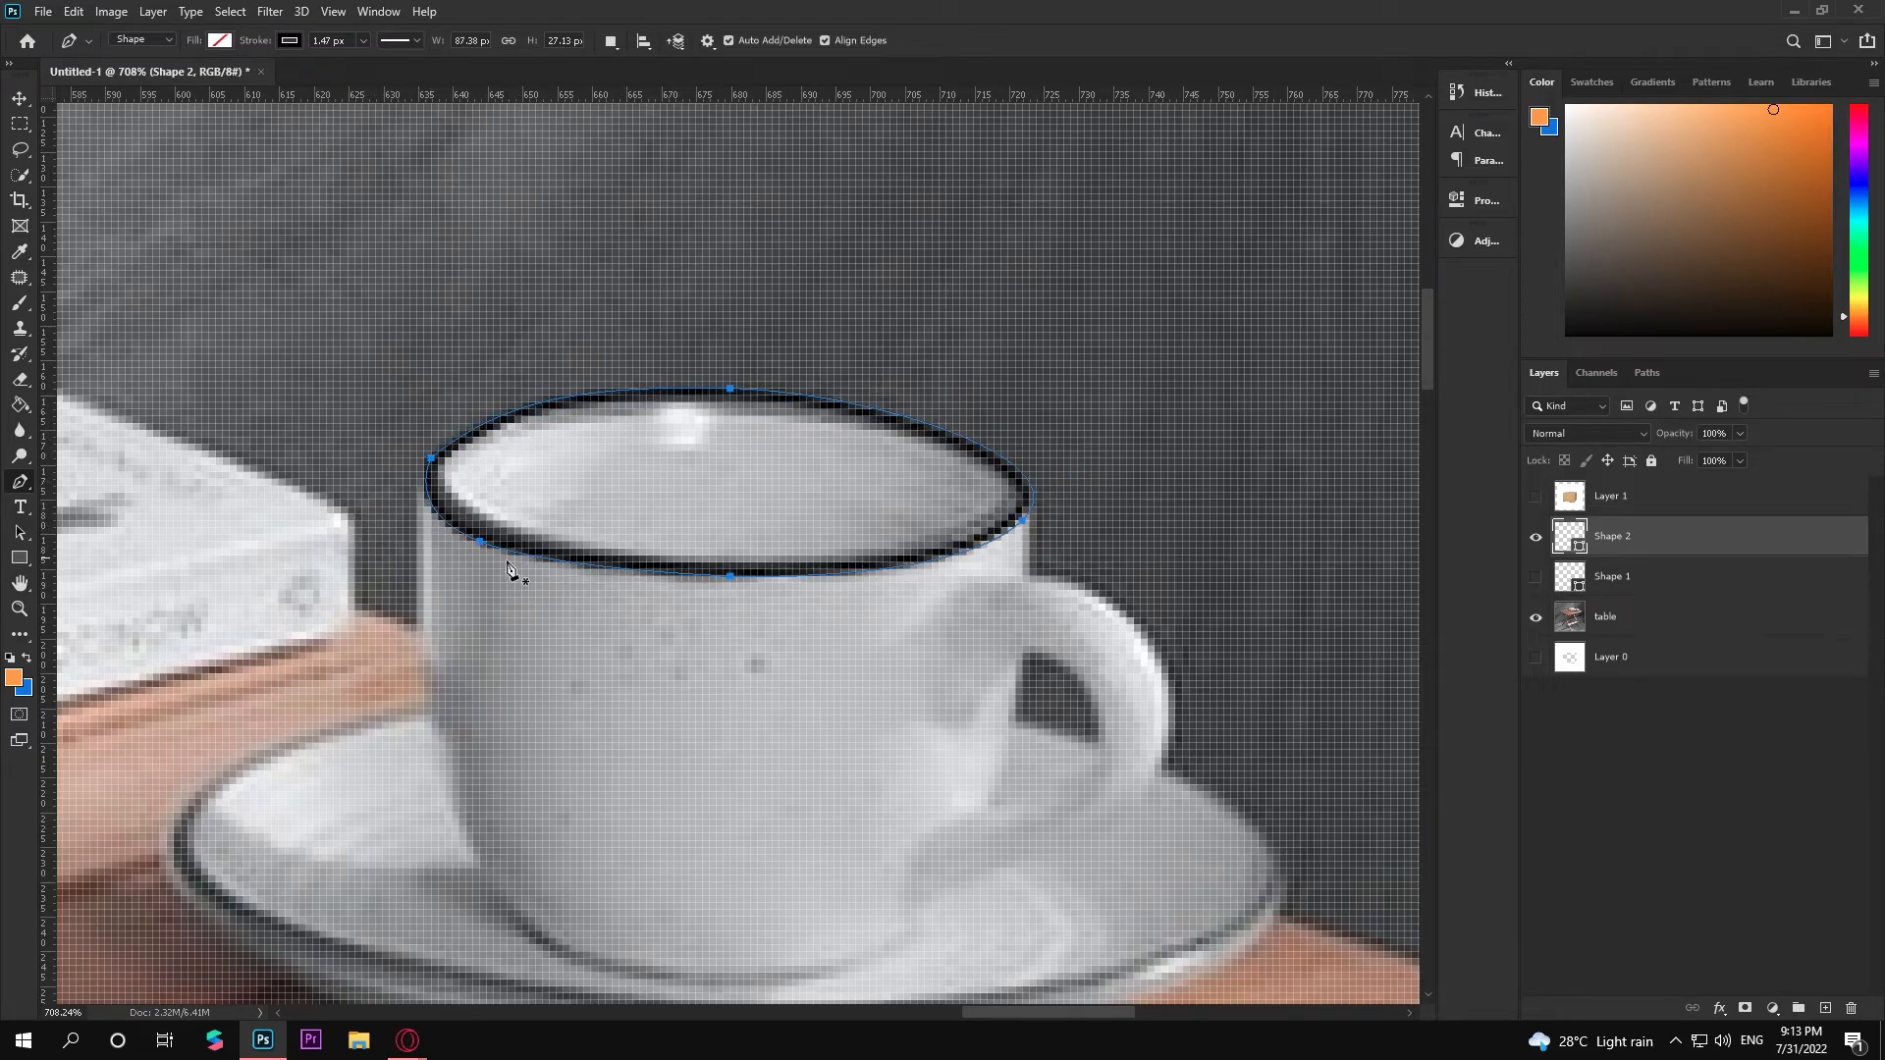
Show the orange shape again, select its layer, and remove its stroke
click(1536, 578)
click(1639, 594)
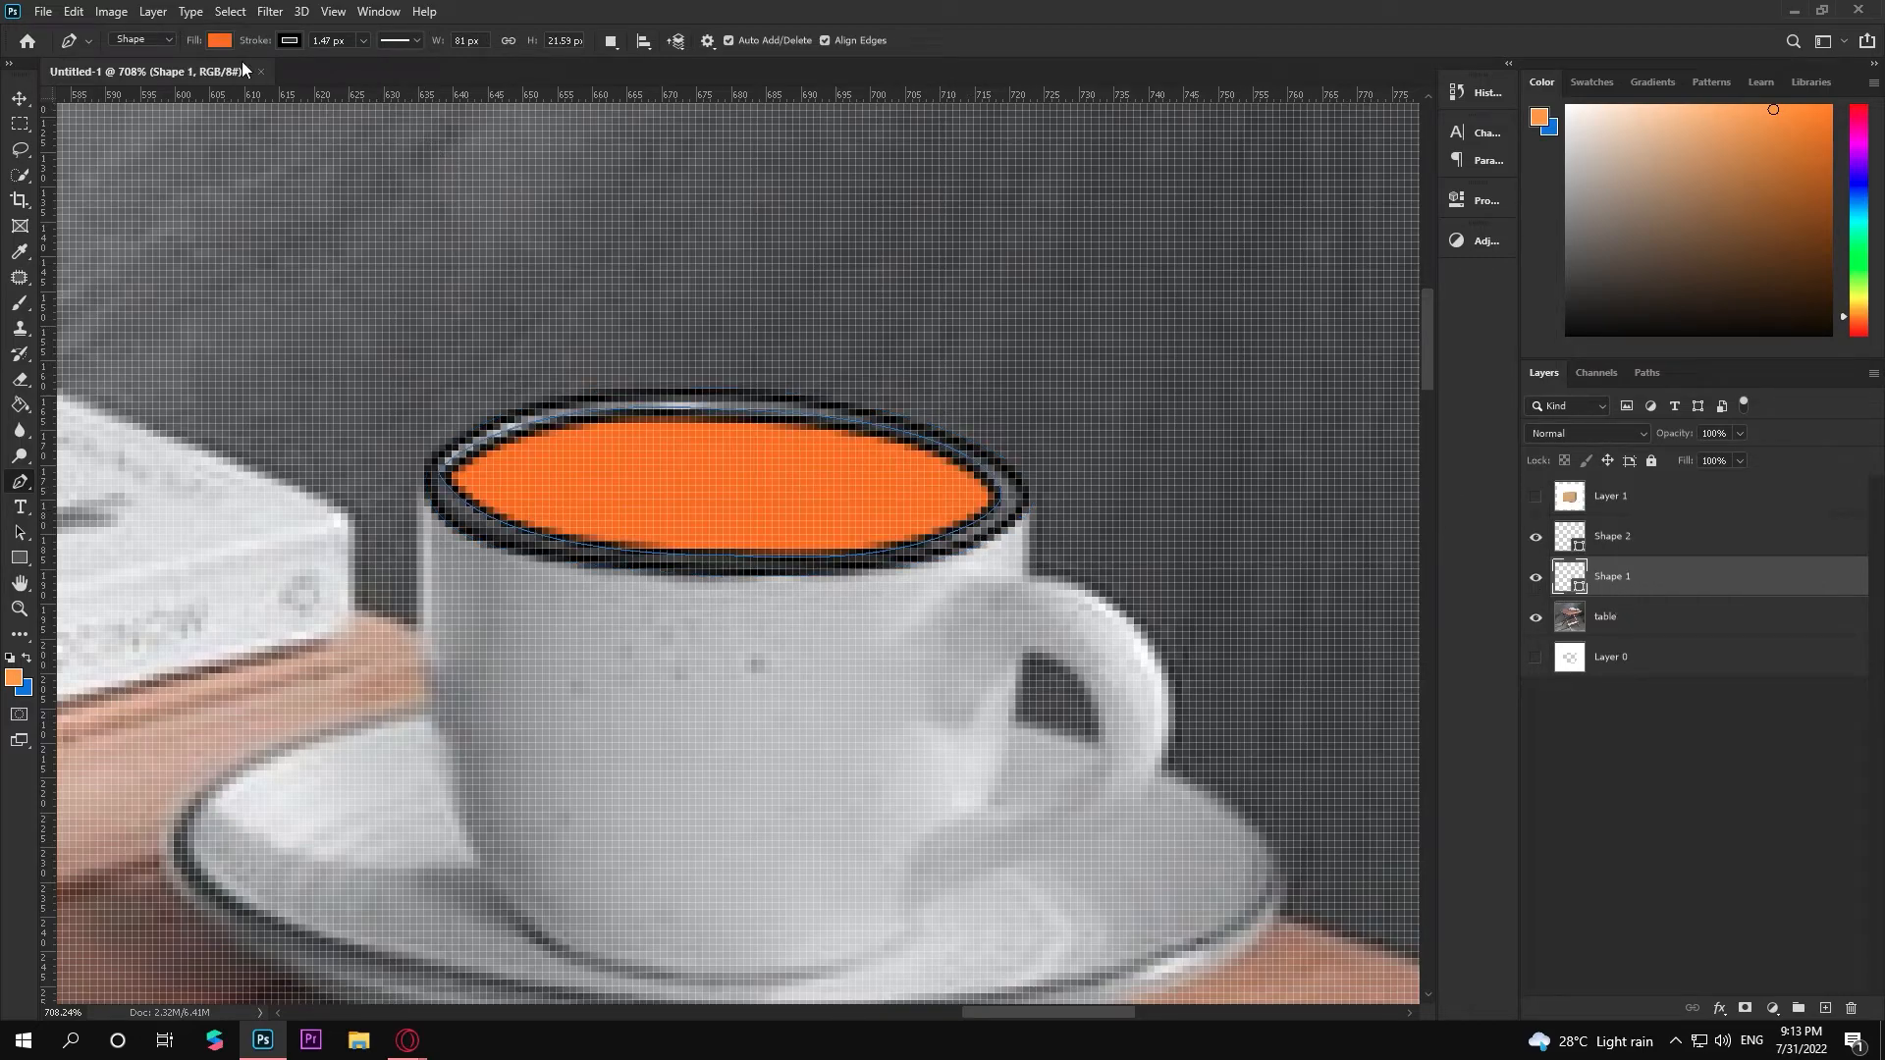
click(220, 41)
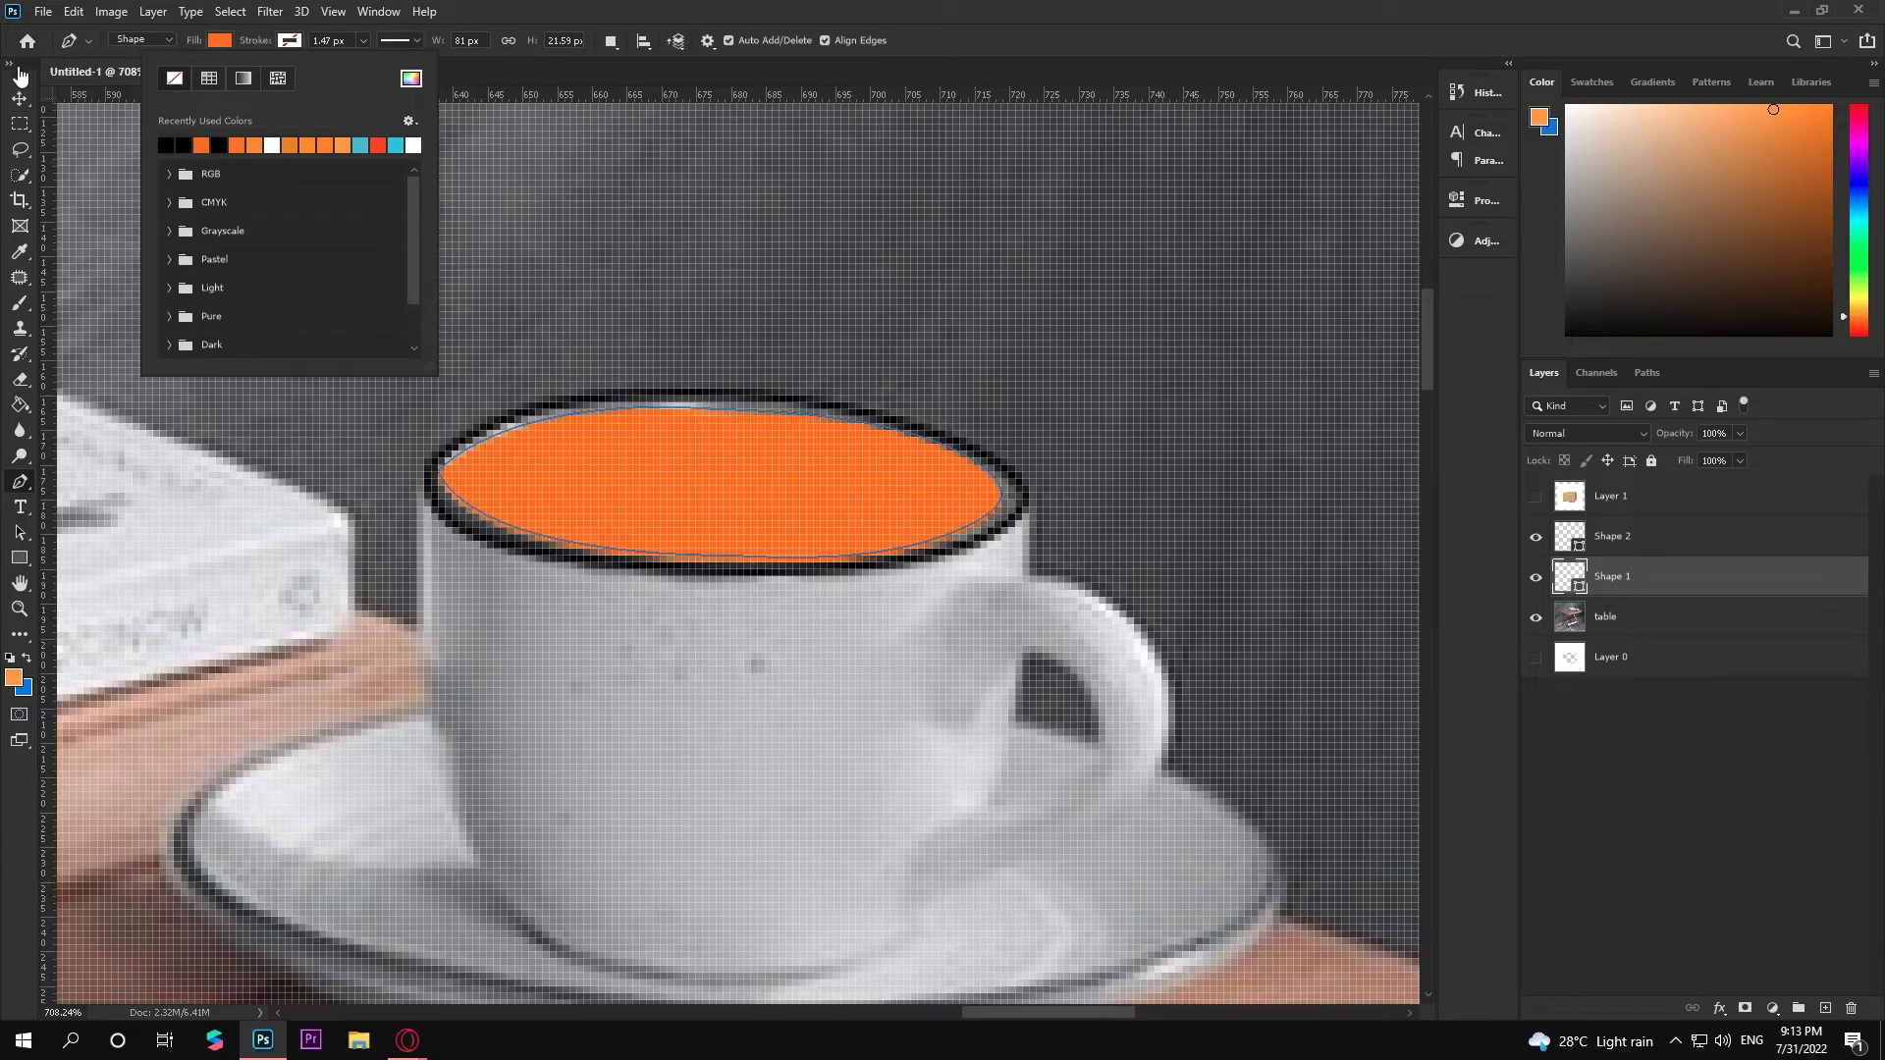
Scale the orange shape to 102.09% so it fills the black rim outline, and apply the transform
click(18, 99)
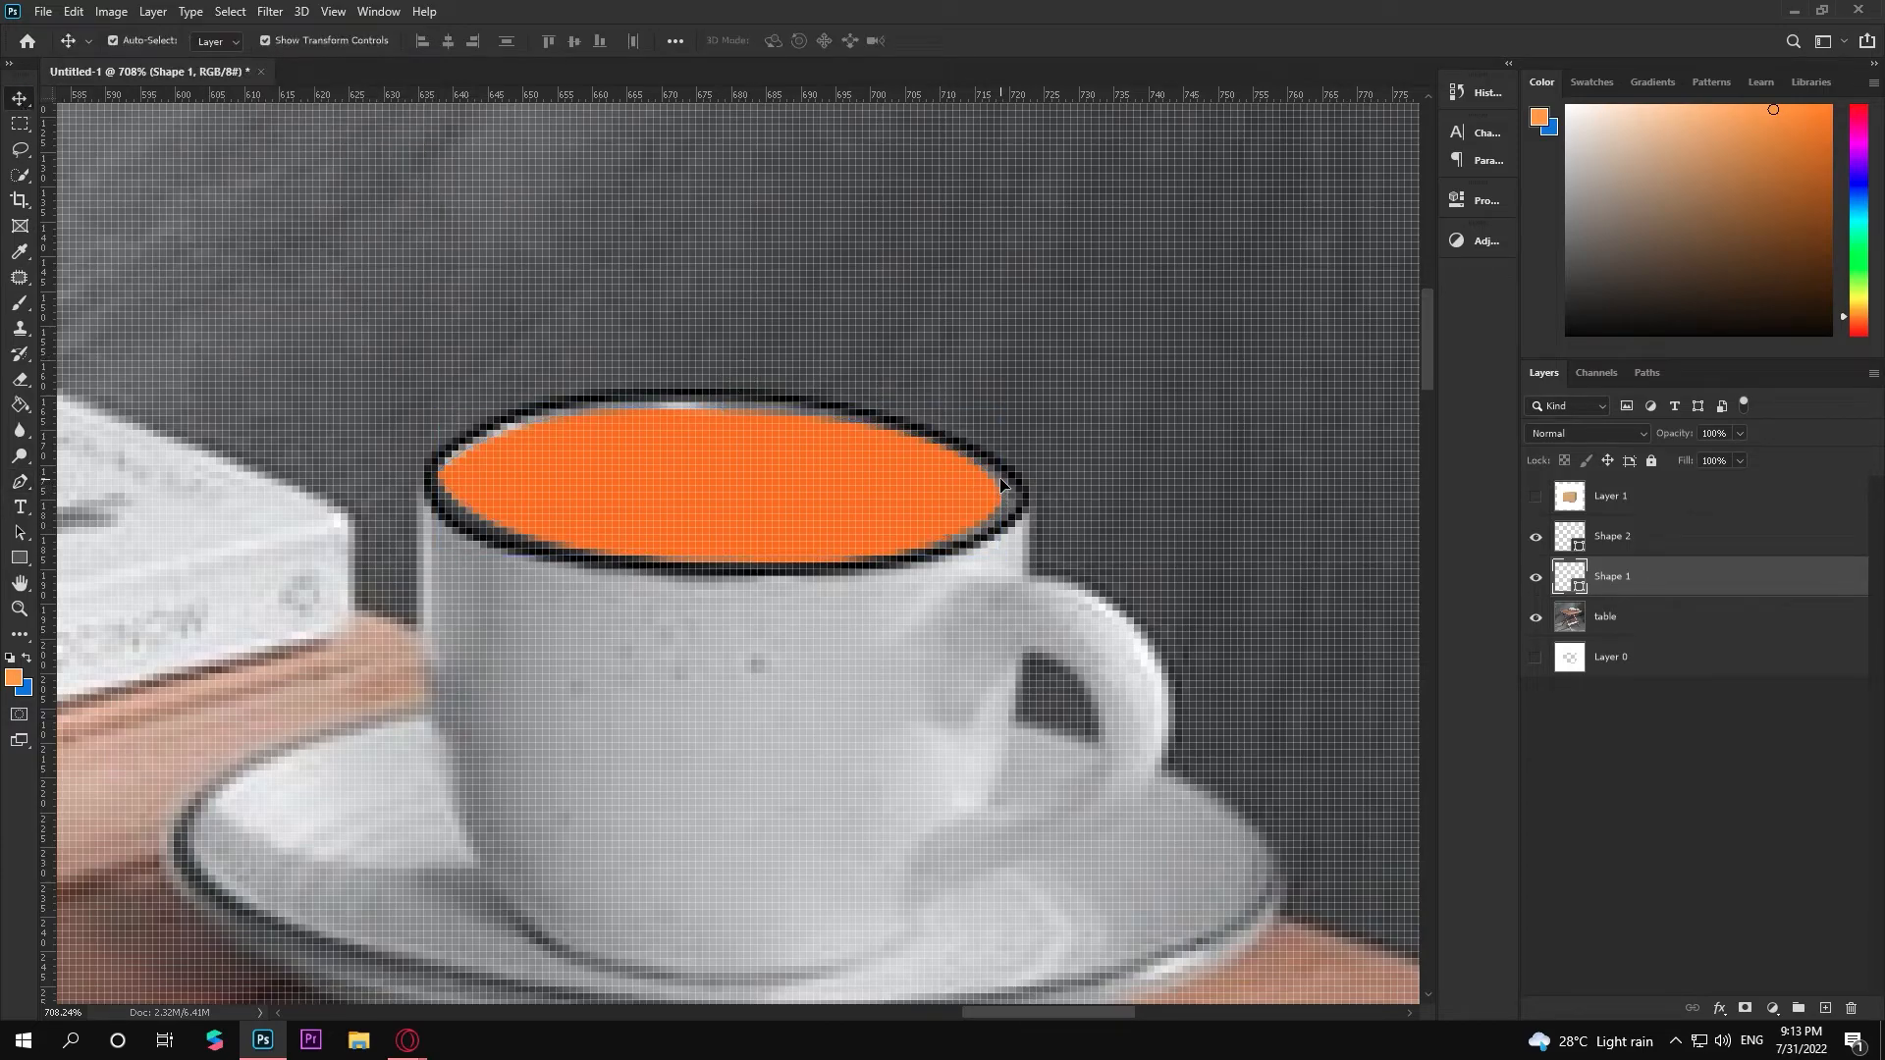
drag(1000, 482, 1006, 482)
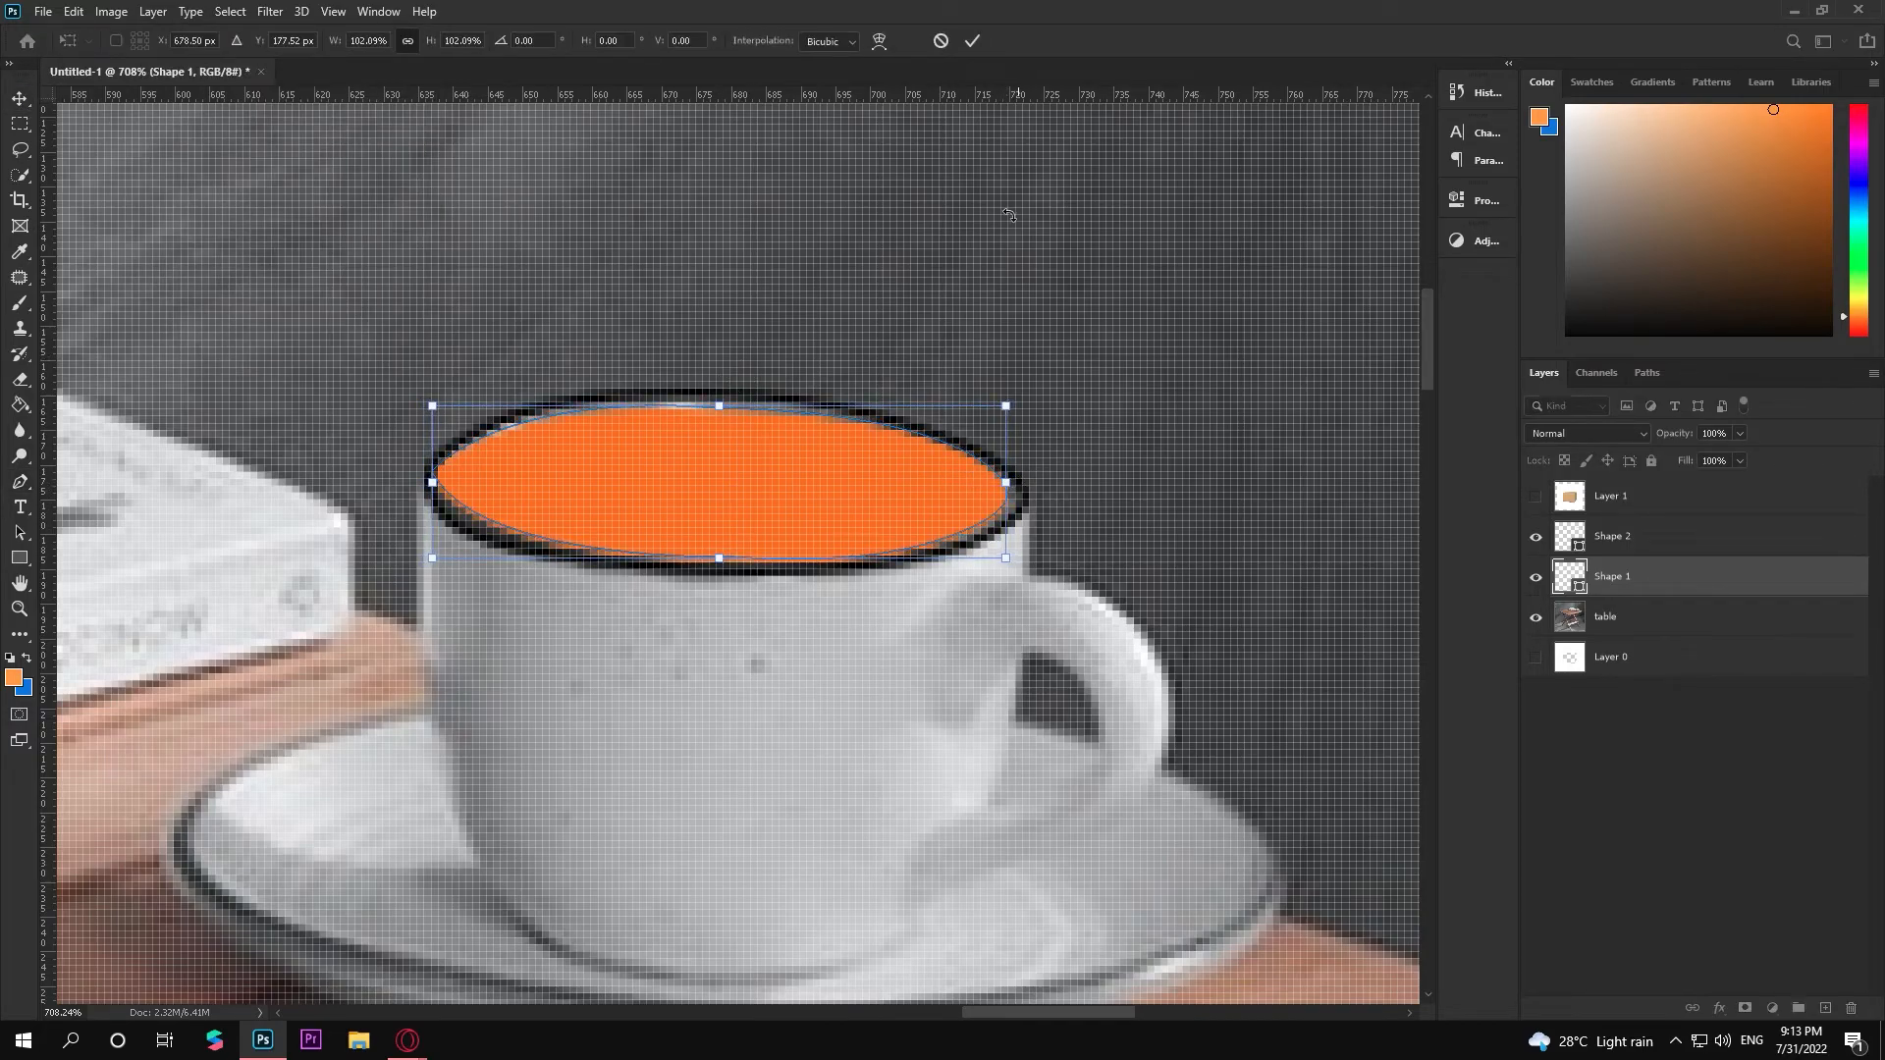
click(971, 41)
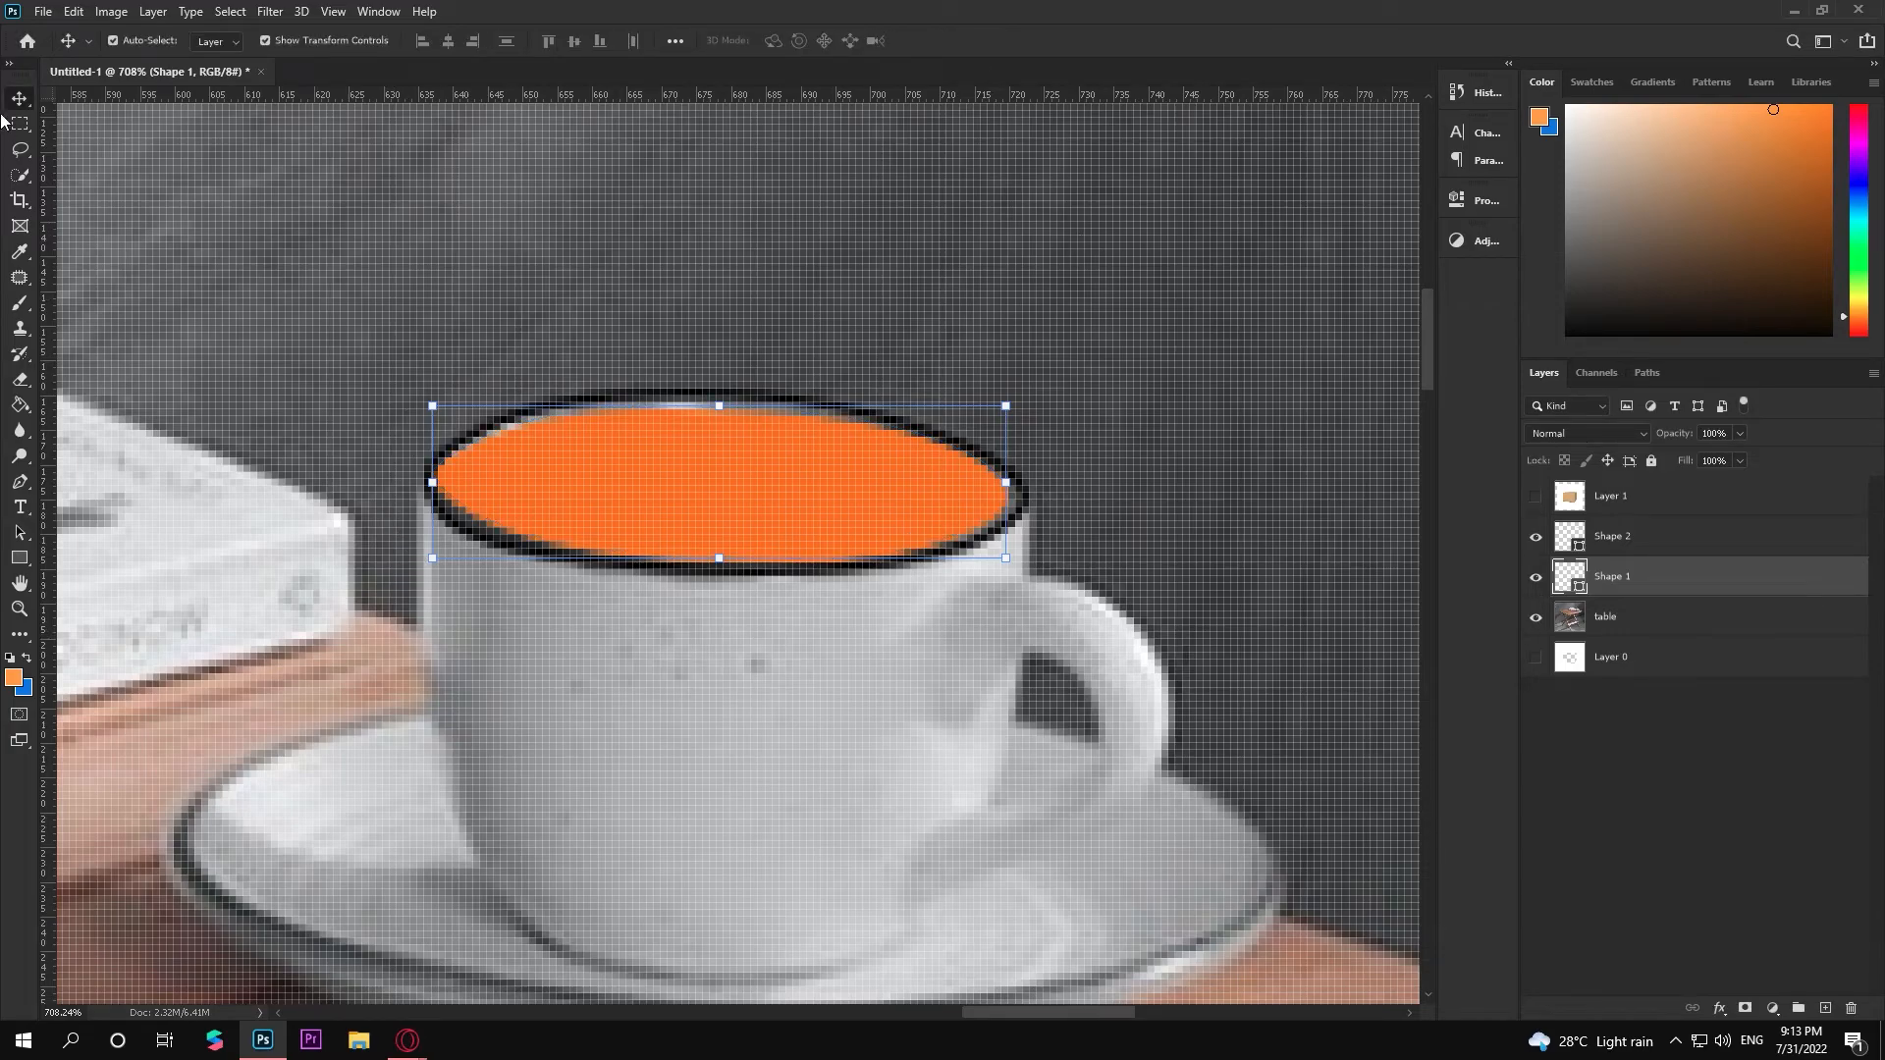
click(733, 581)
scroll(732, 581, down, 5)
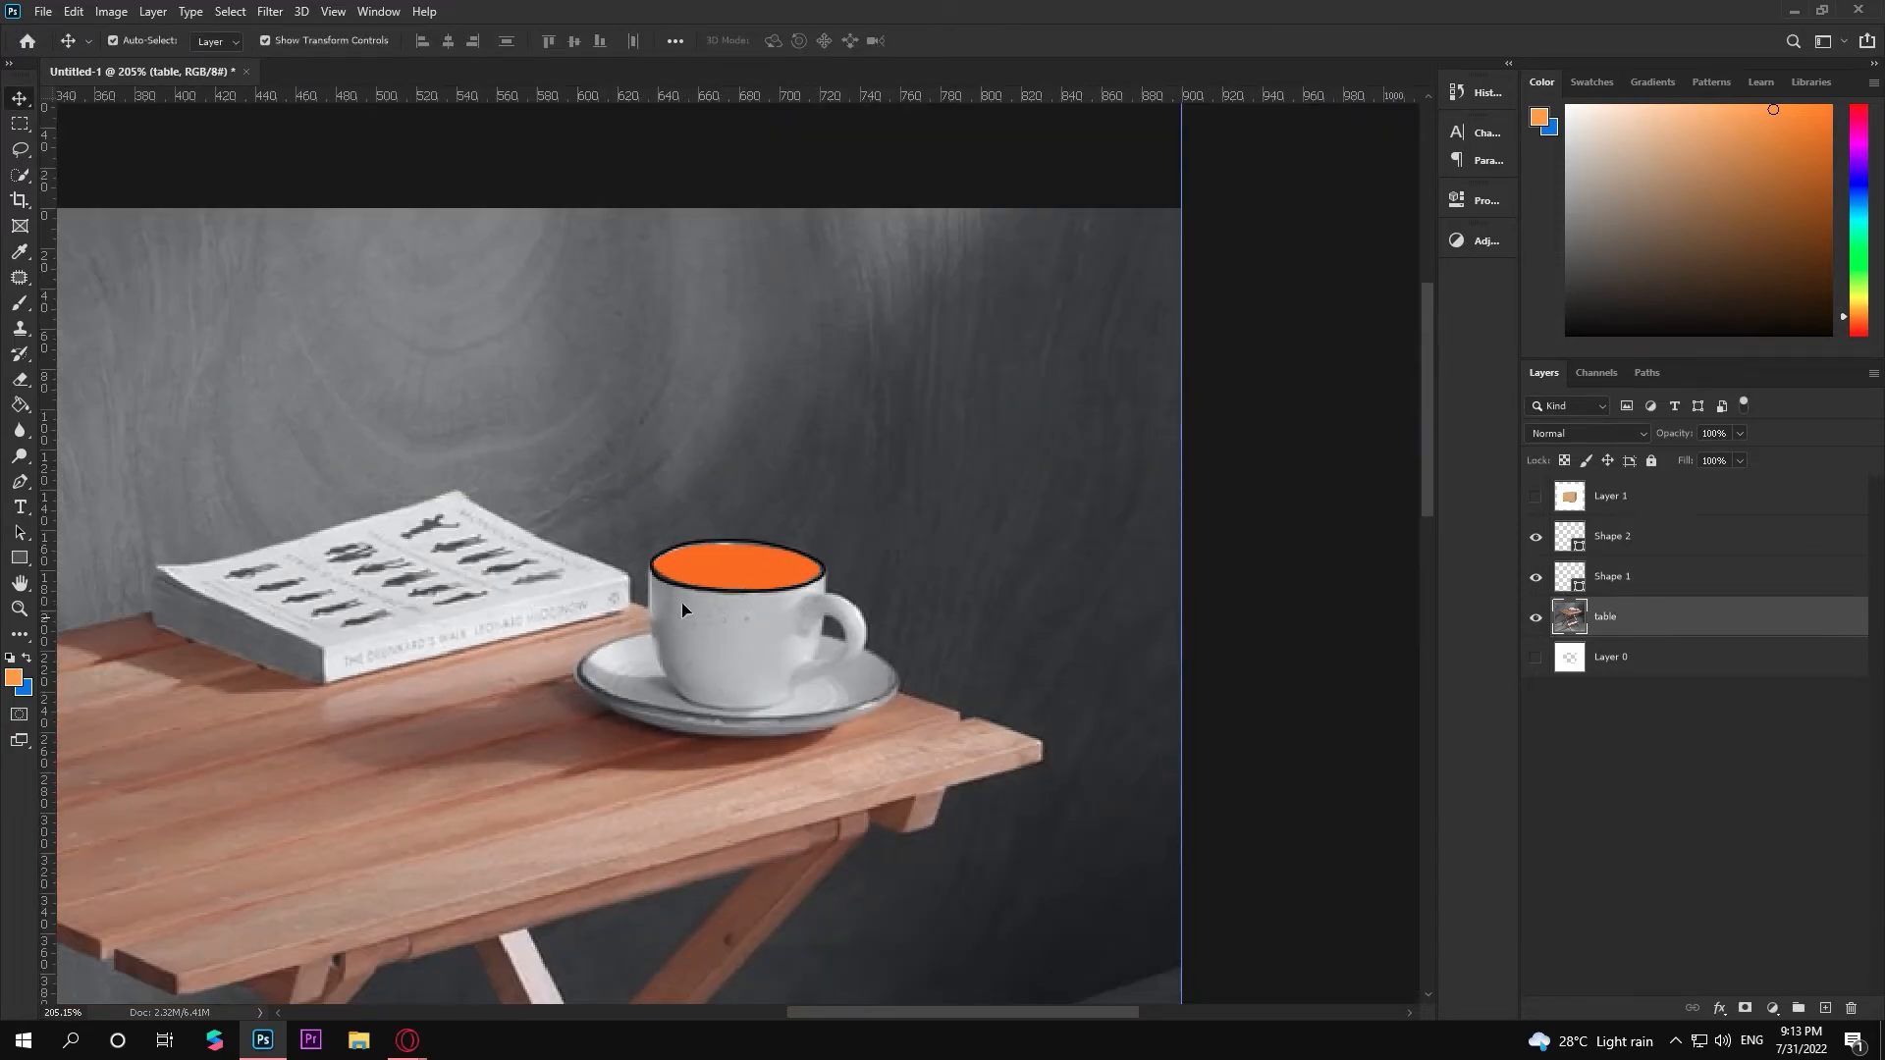
With the table layer selected, set the Pen tool's shape fill to the light blue from the recently used colors for the cup's body
scroll(786, 638, up, 3)
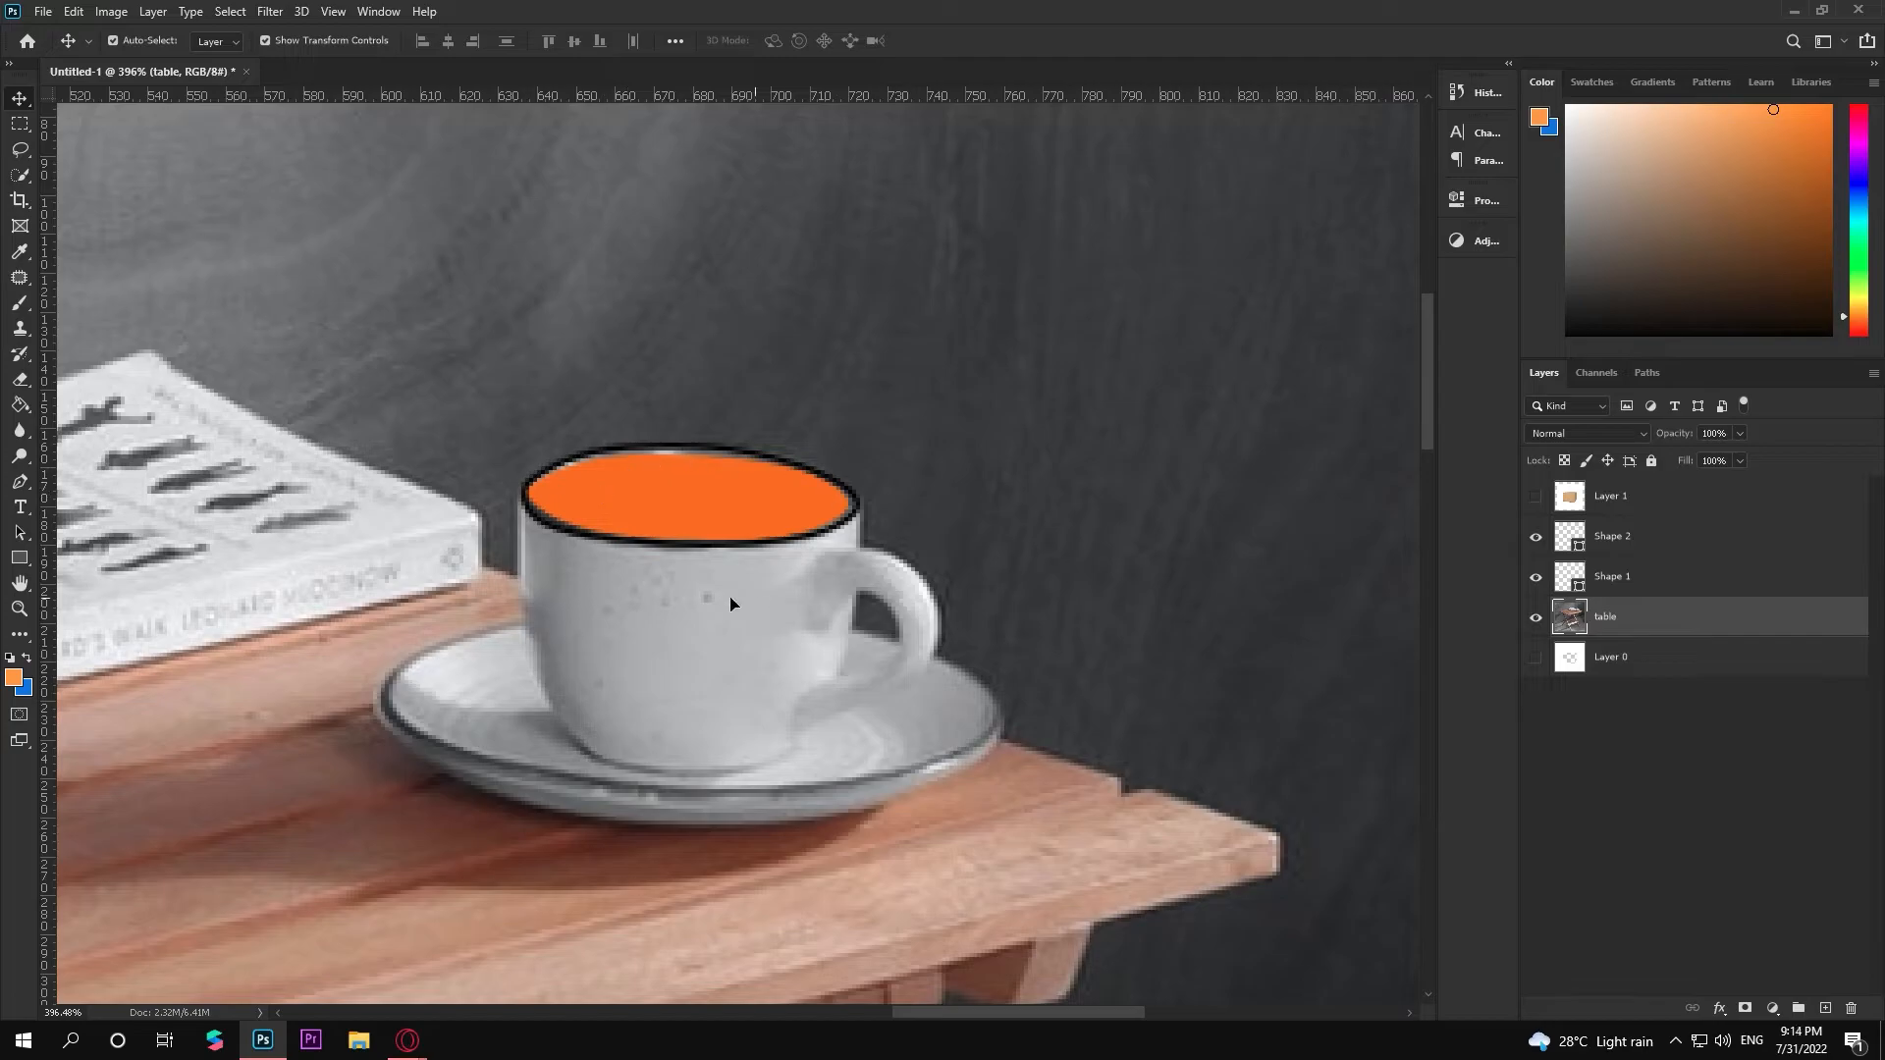
scroll(648, 545, up, 2)
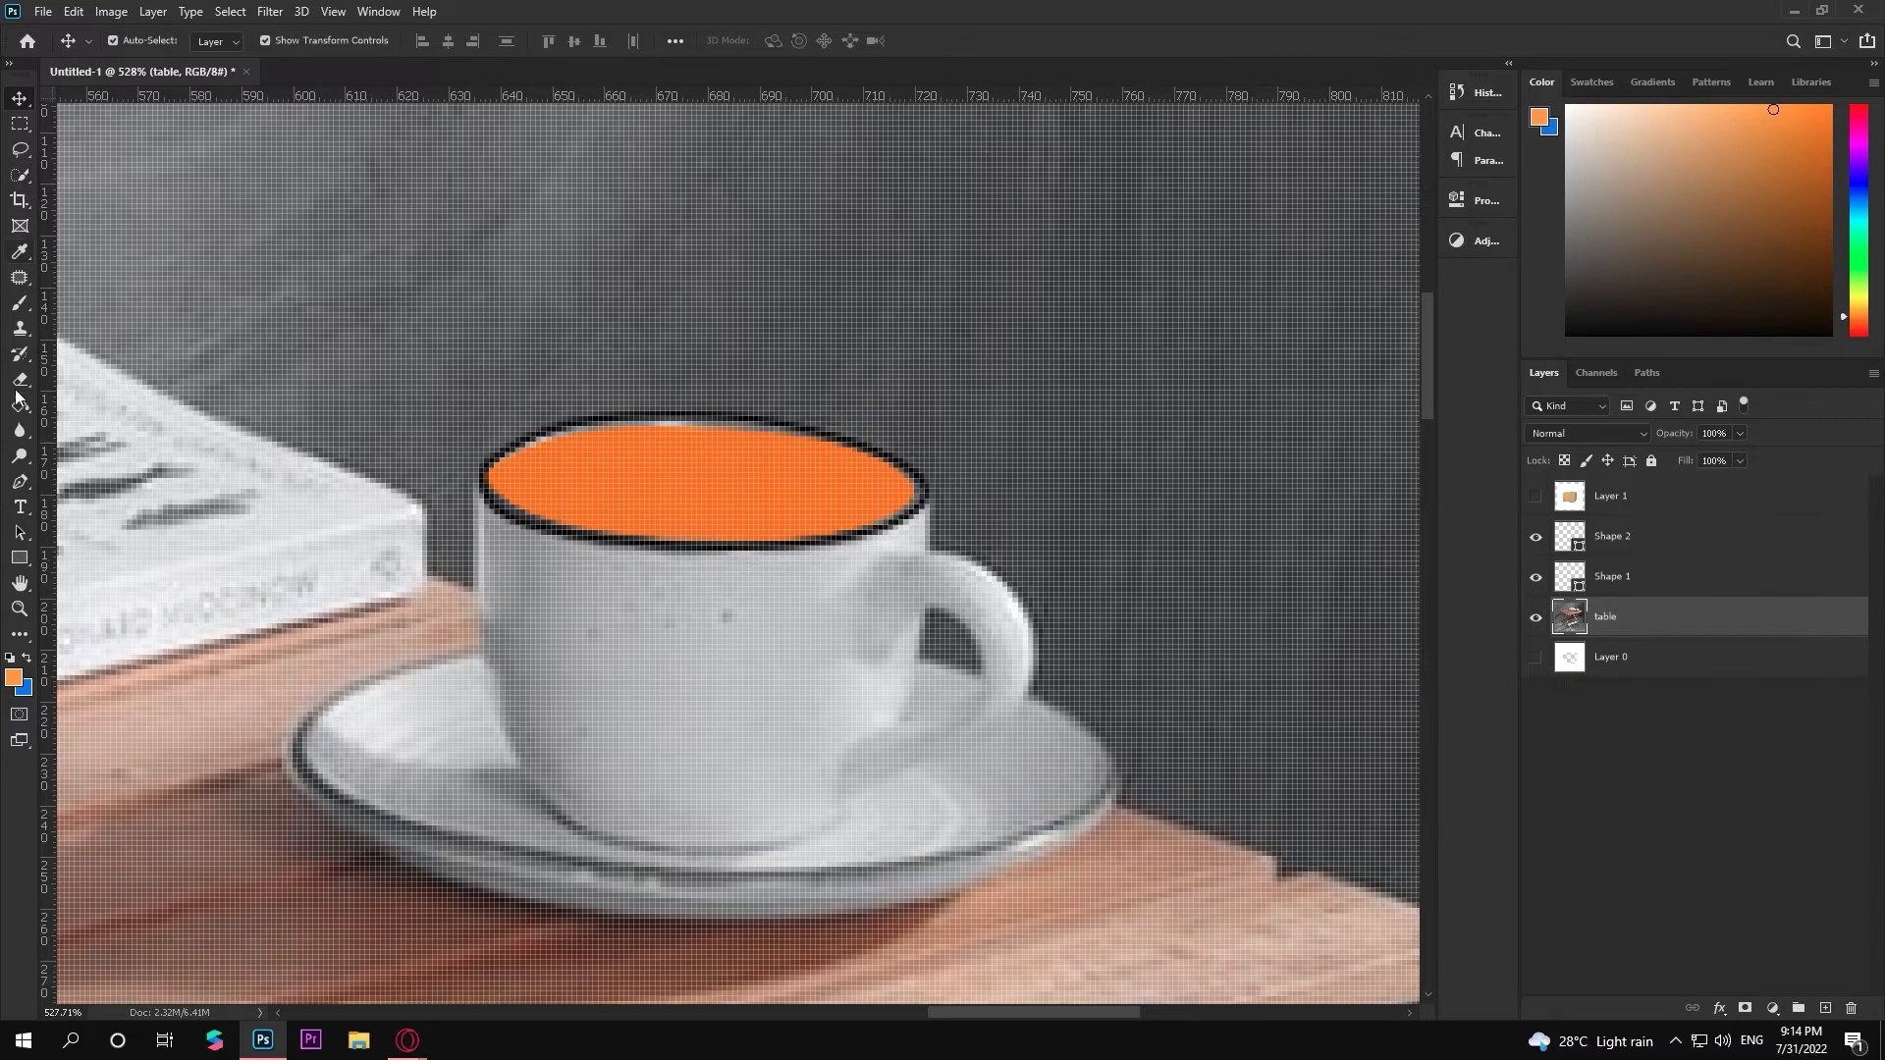
click(20, 481)
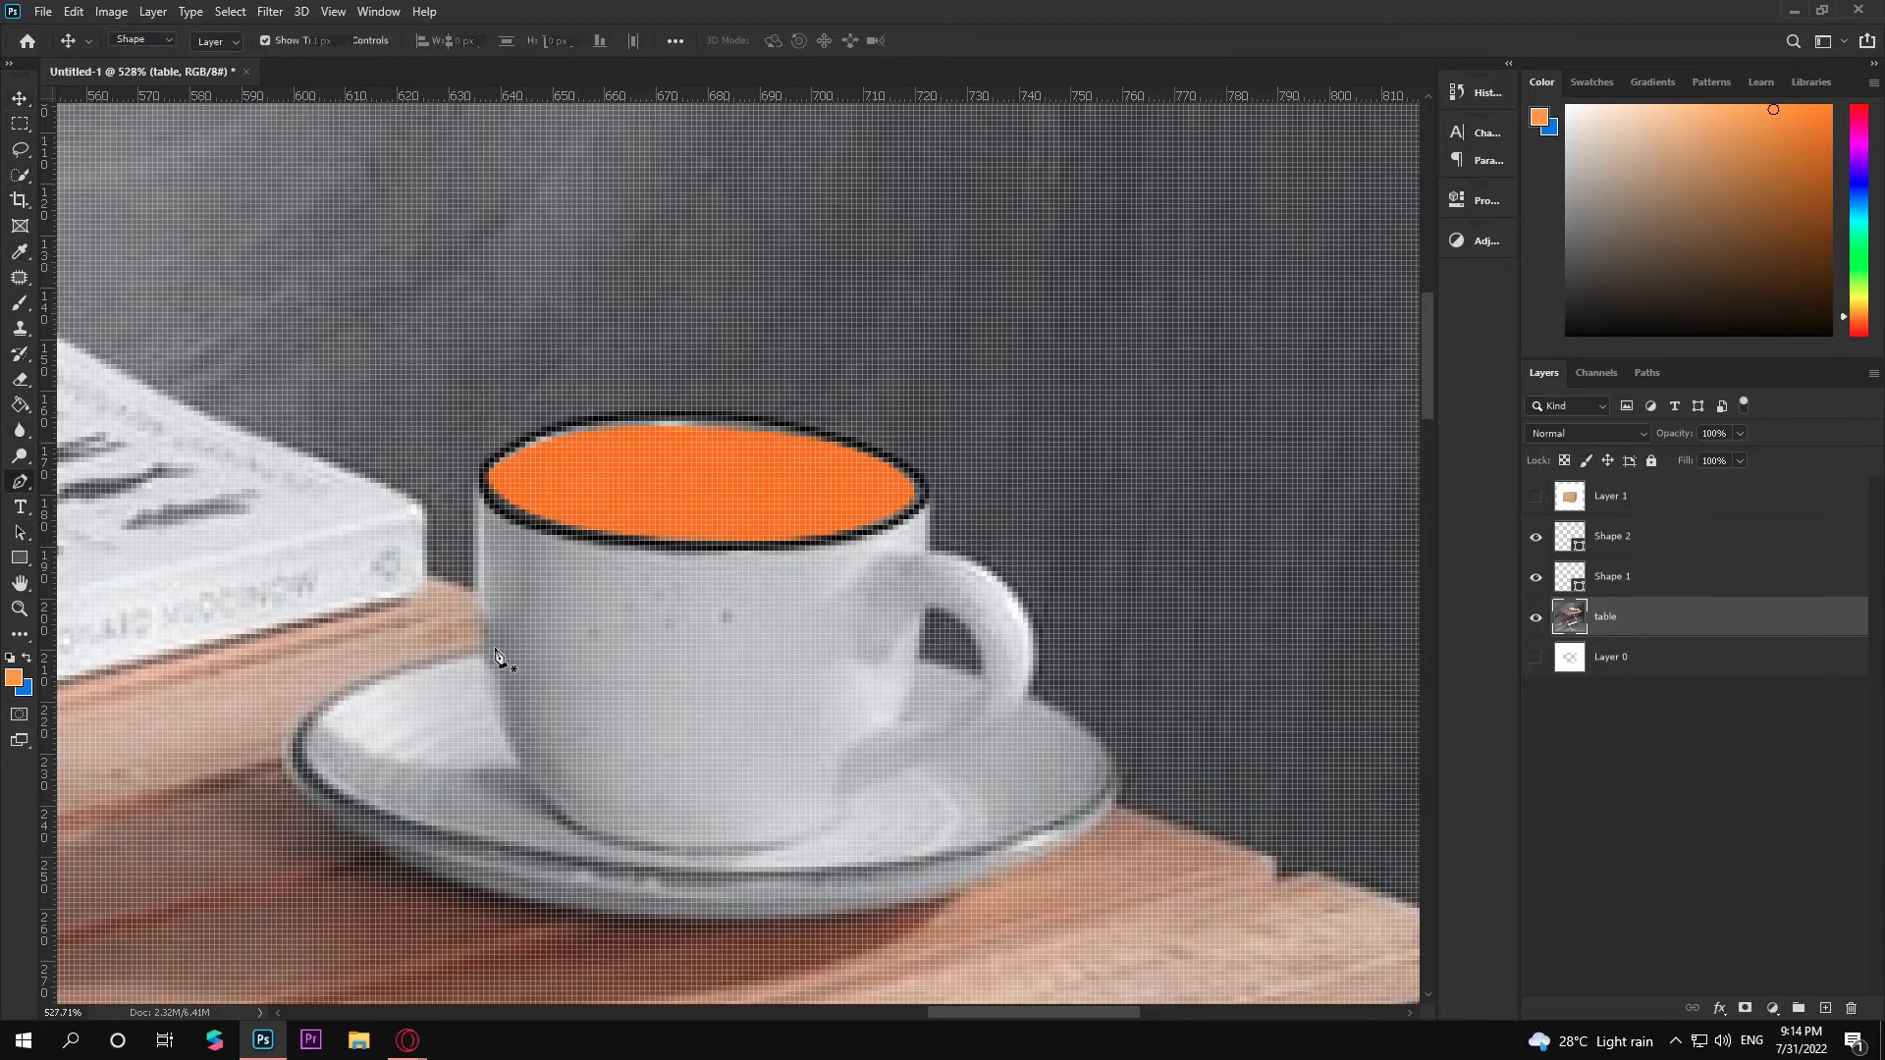
scroll(472, 648, up, 1)
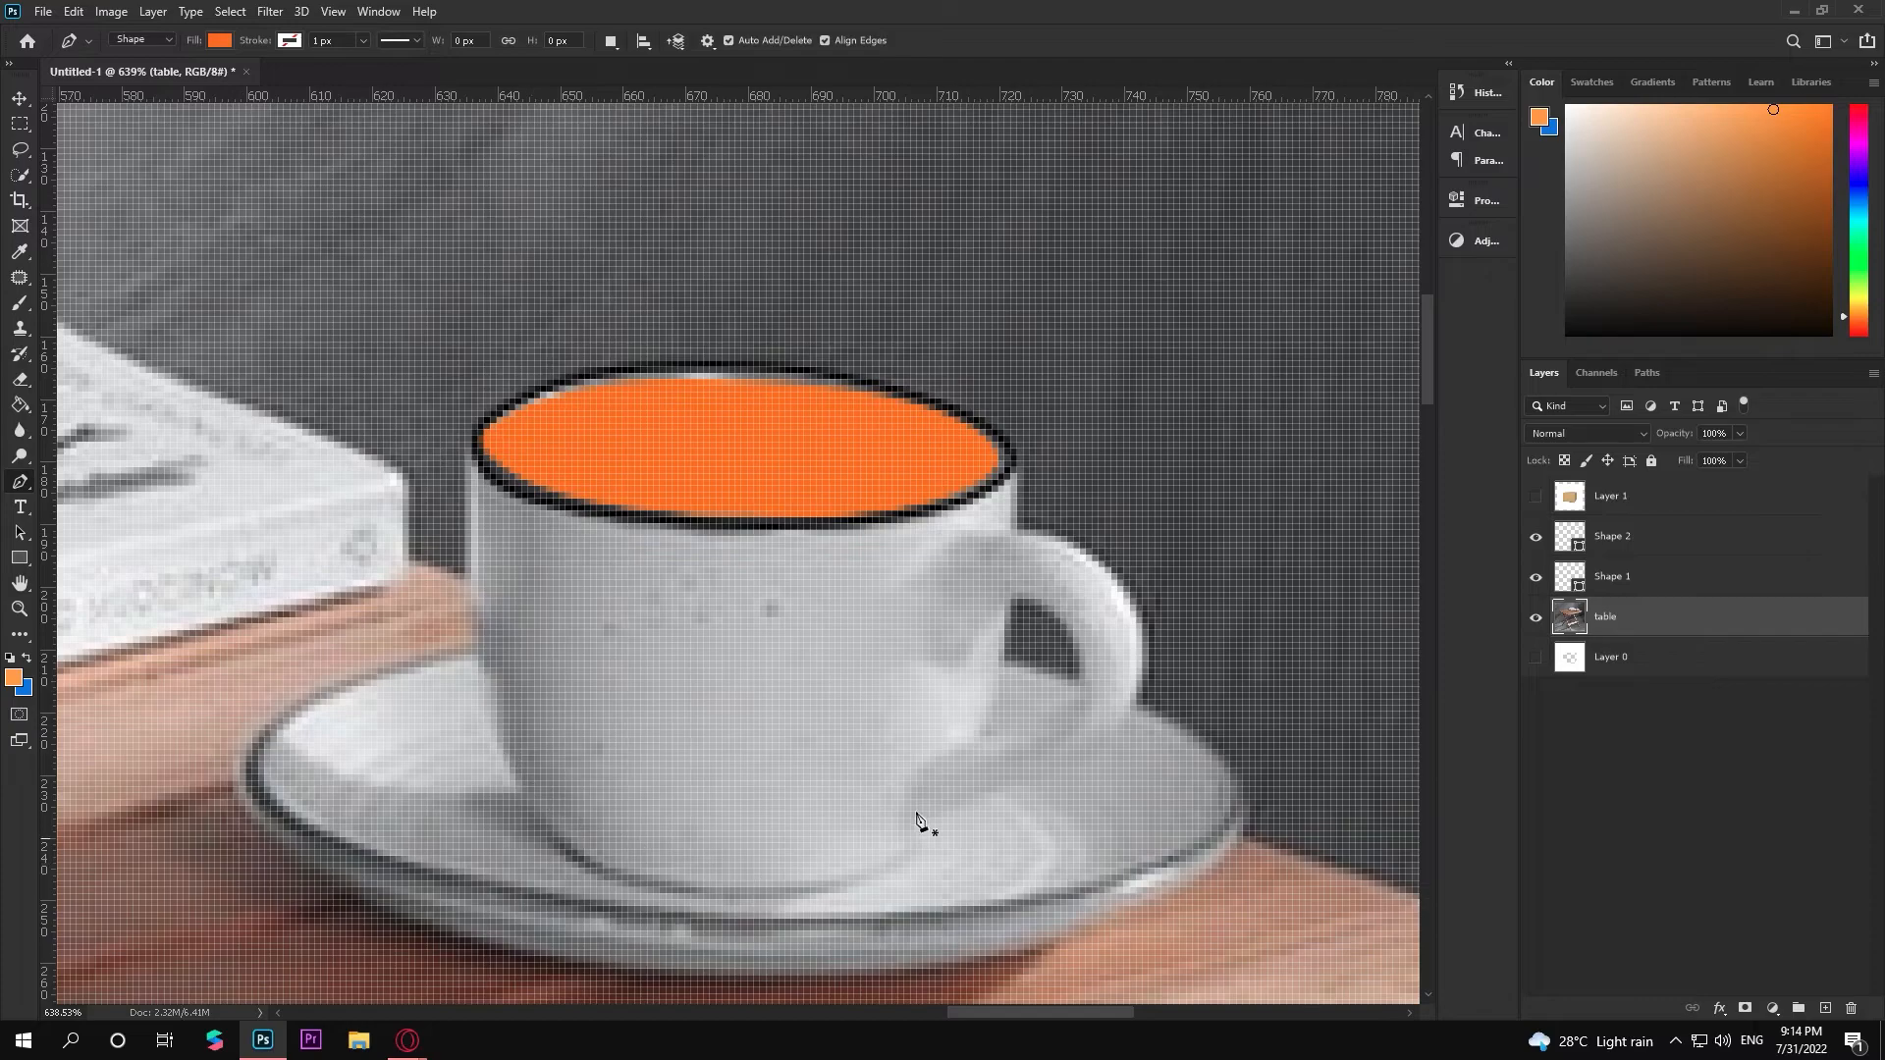
scroll(481, 506, up, 2)
click(220, 40)
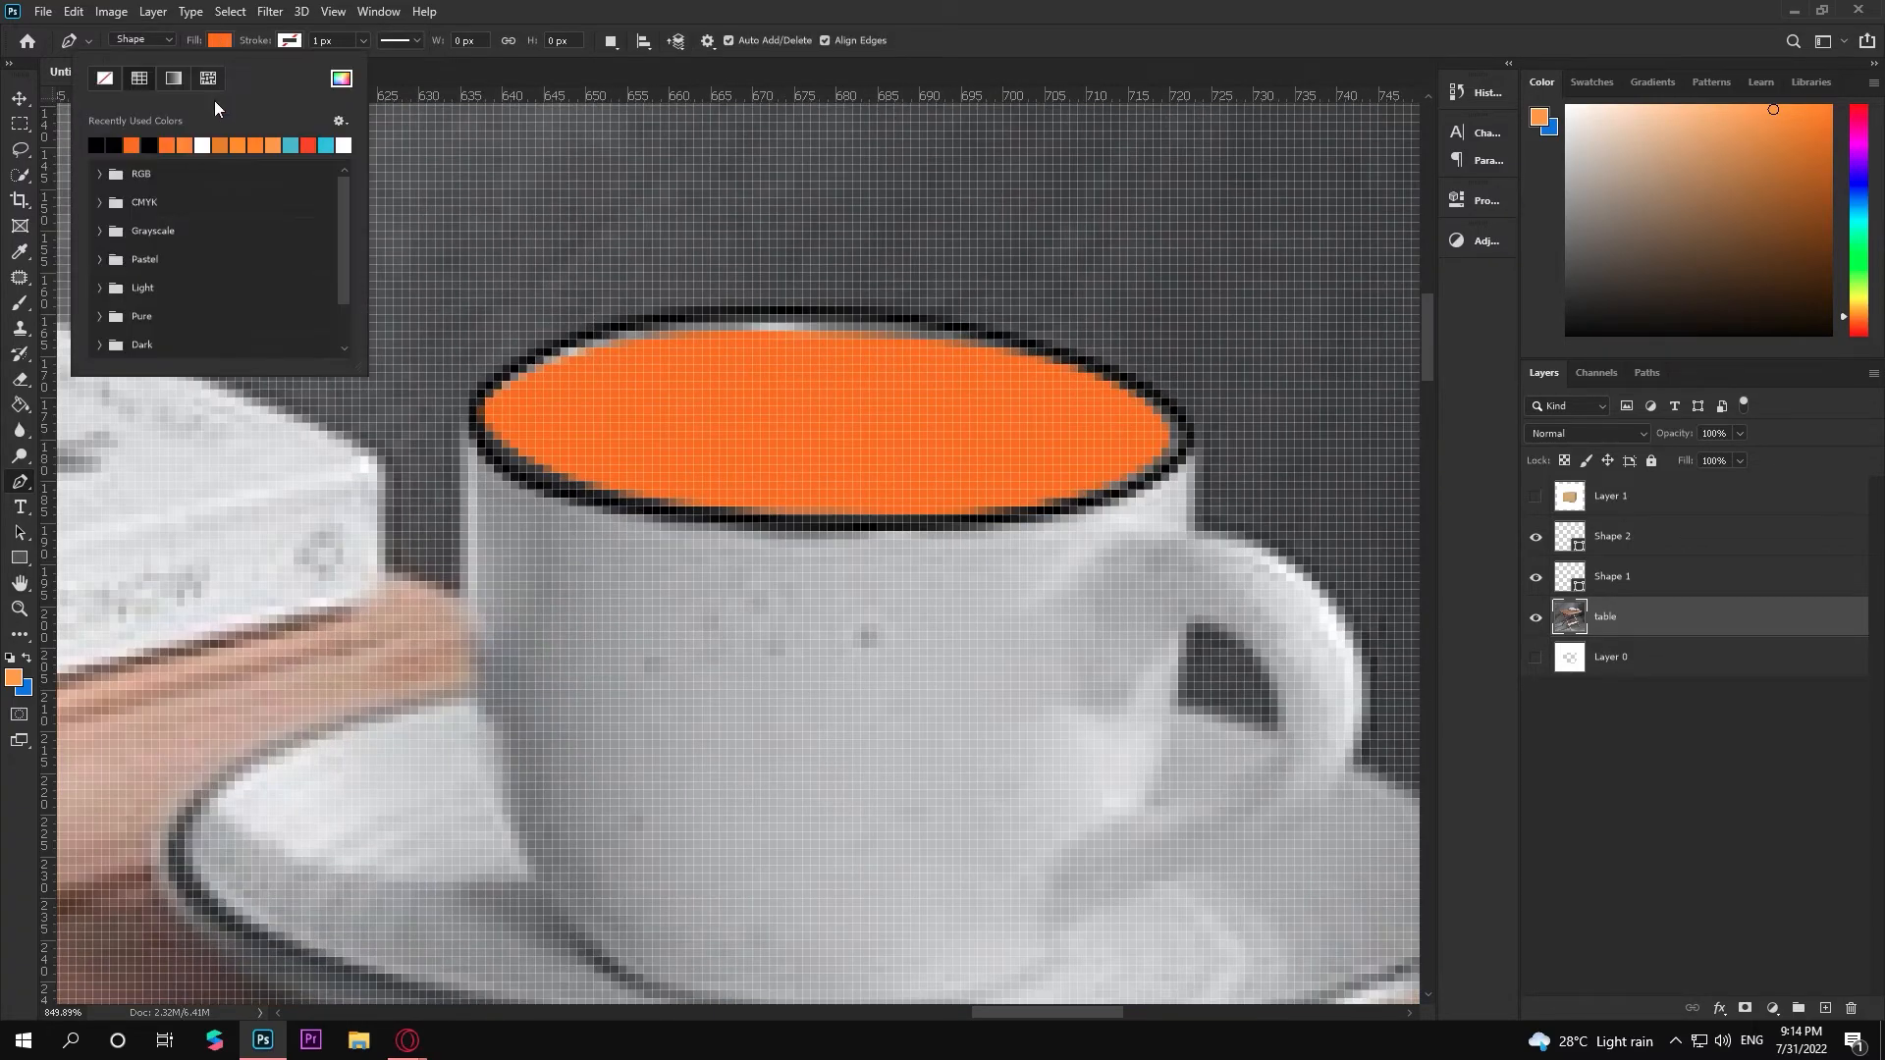
click(148, 145)
click(292, 145)
key(Return)
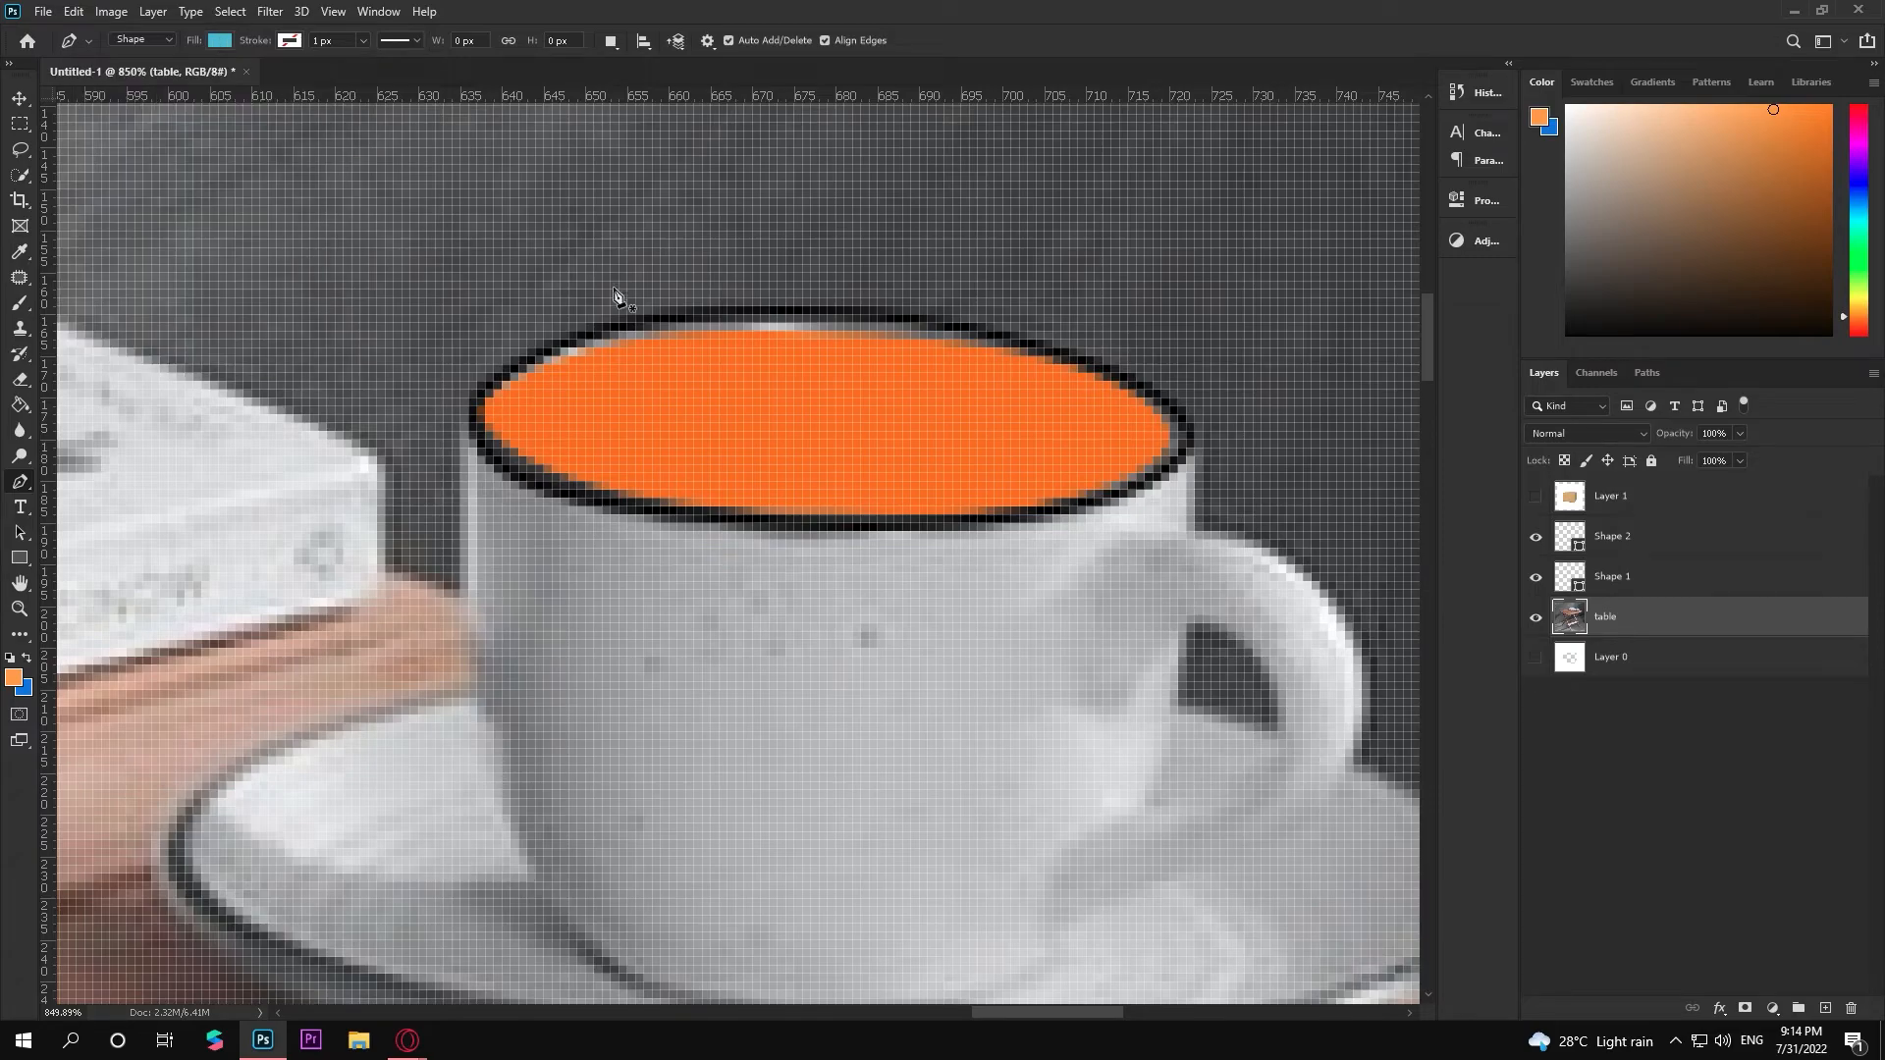
Start the cup body's outline with an anchor point at the far left edge of the rim
drag(689, 657, 620, 435)
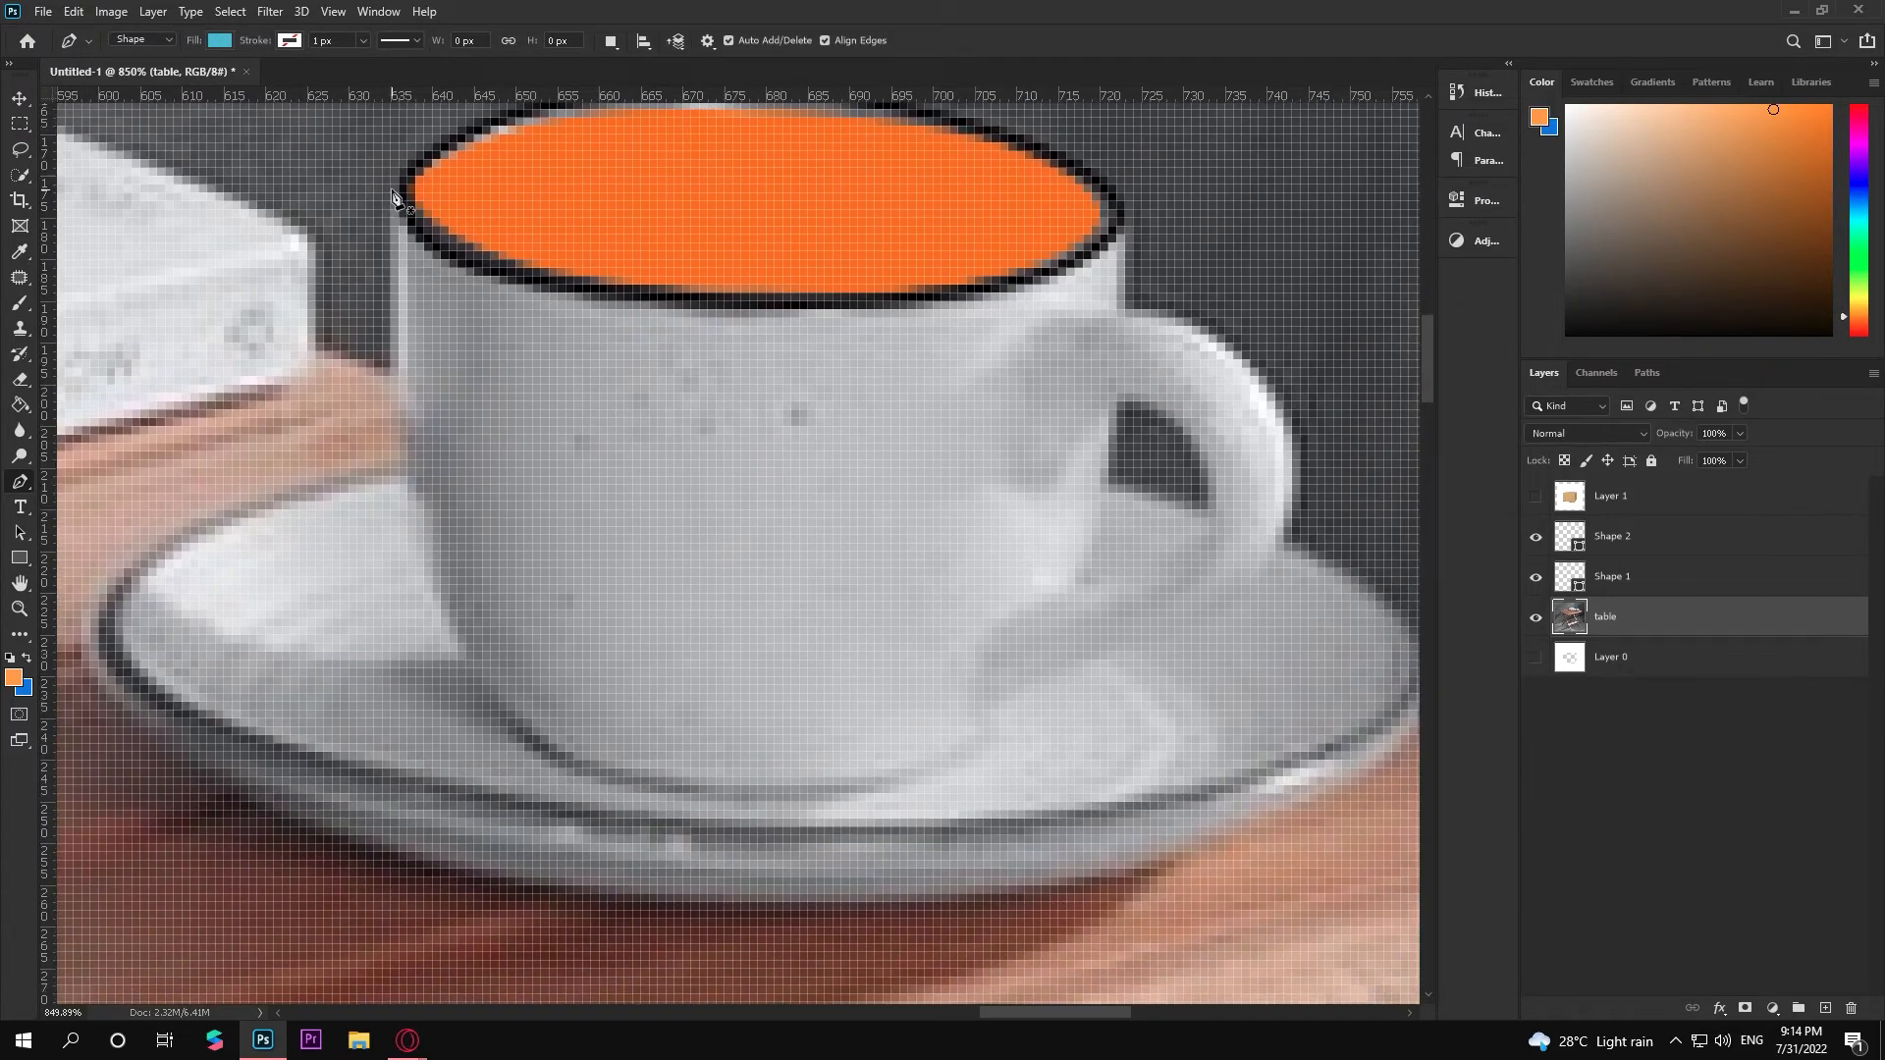
click(398, 184)
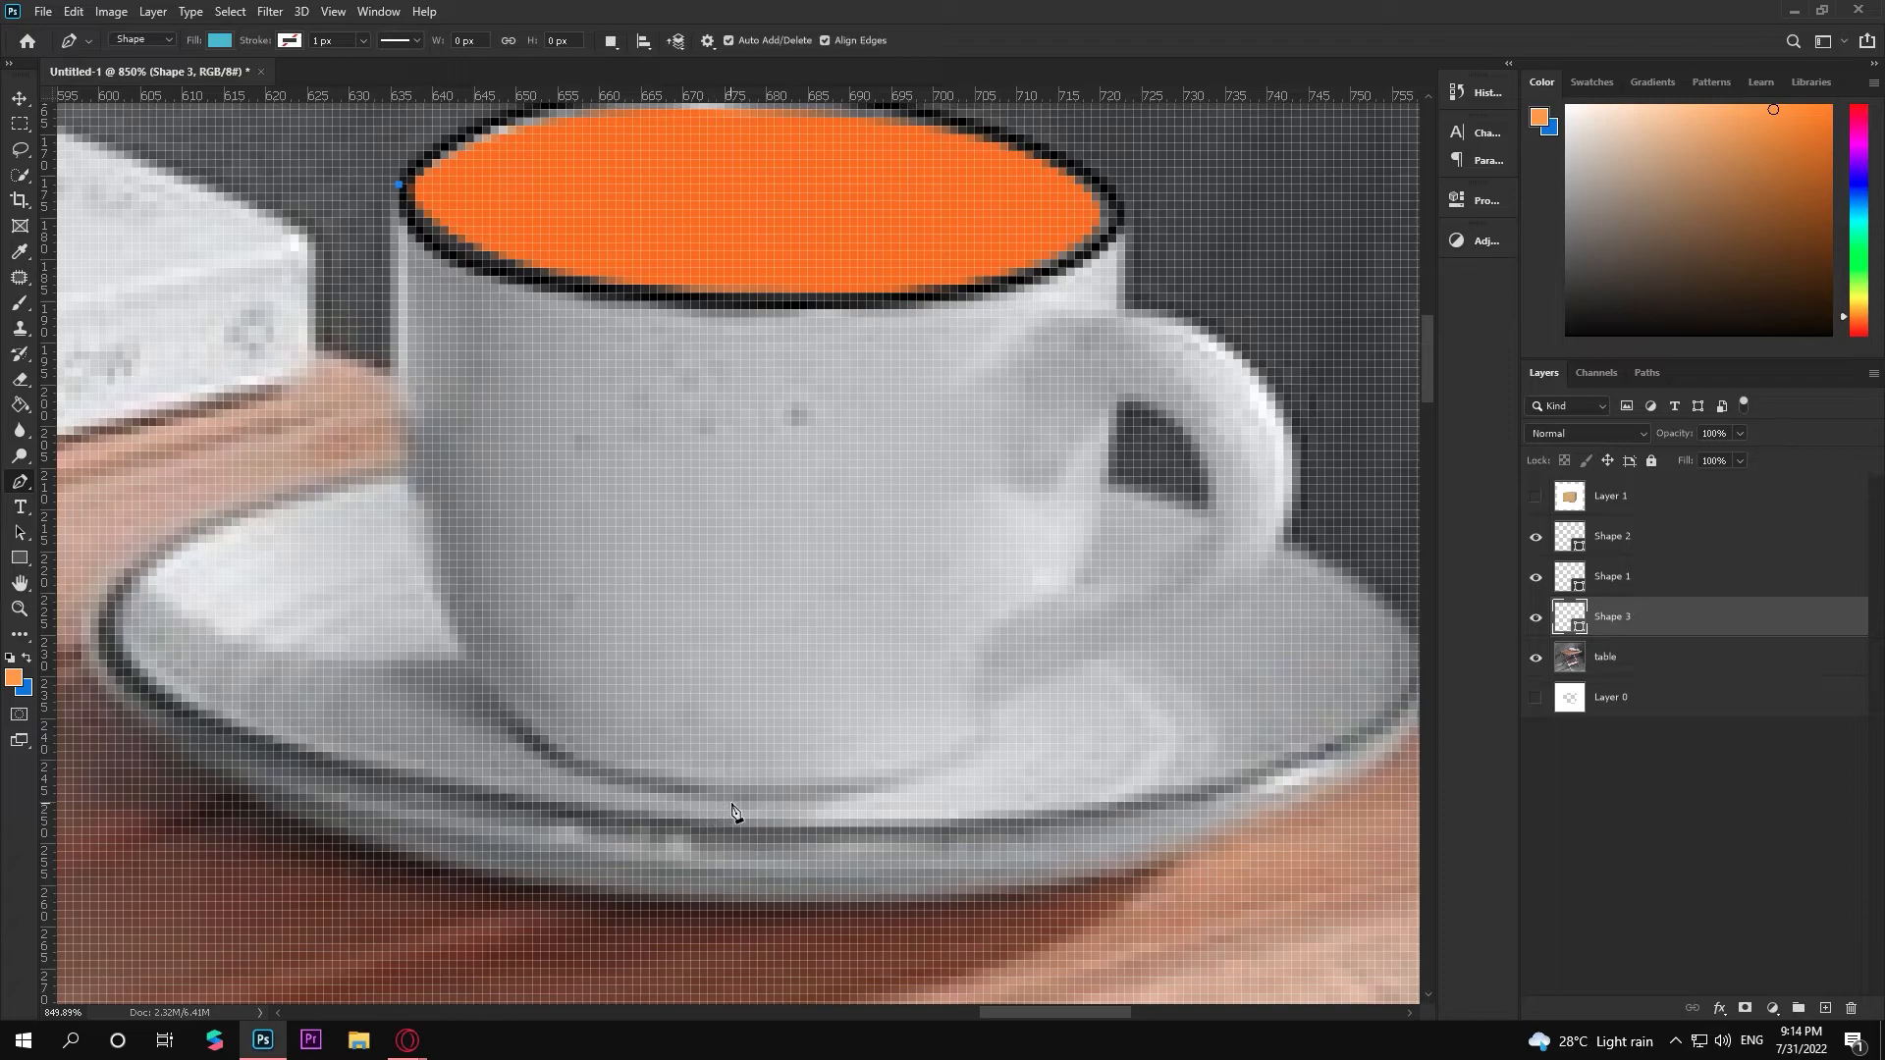
click(775, 793)
key(ctrl+z)
drag(407, 551, 419, 593)
mouse_move(574, 768)
mouse_down()
mouse_move(661, 806)
mouse_move(581, 782)
mouse_up()
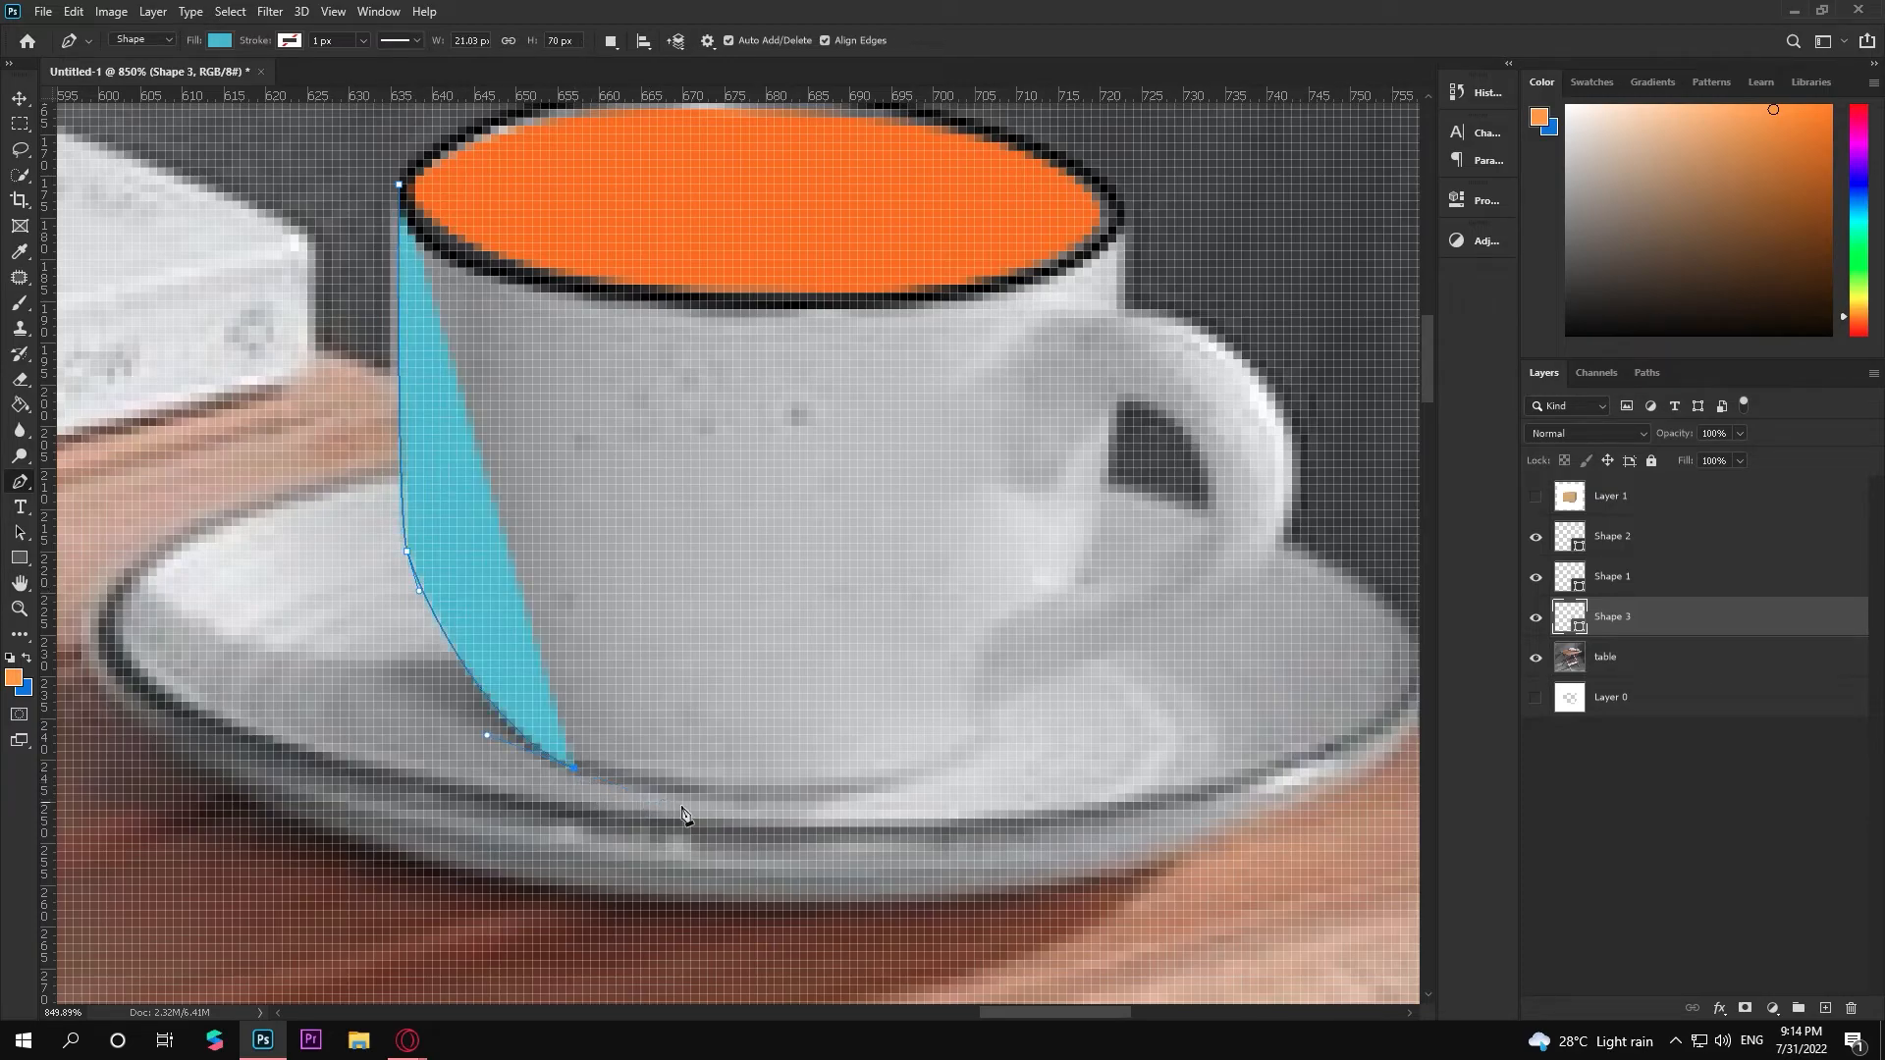
drag(891, 786, 1047, 759)
key(ctrl+z)
key(ctrl+z)
key(ctrl+z)
key(ctrl+z)
Place the second anchor at the middle of the cup's base, then bend the segment along the cup's left side with an added anchor
click(741, 795)
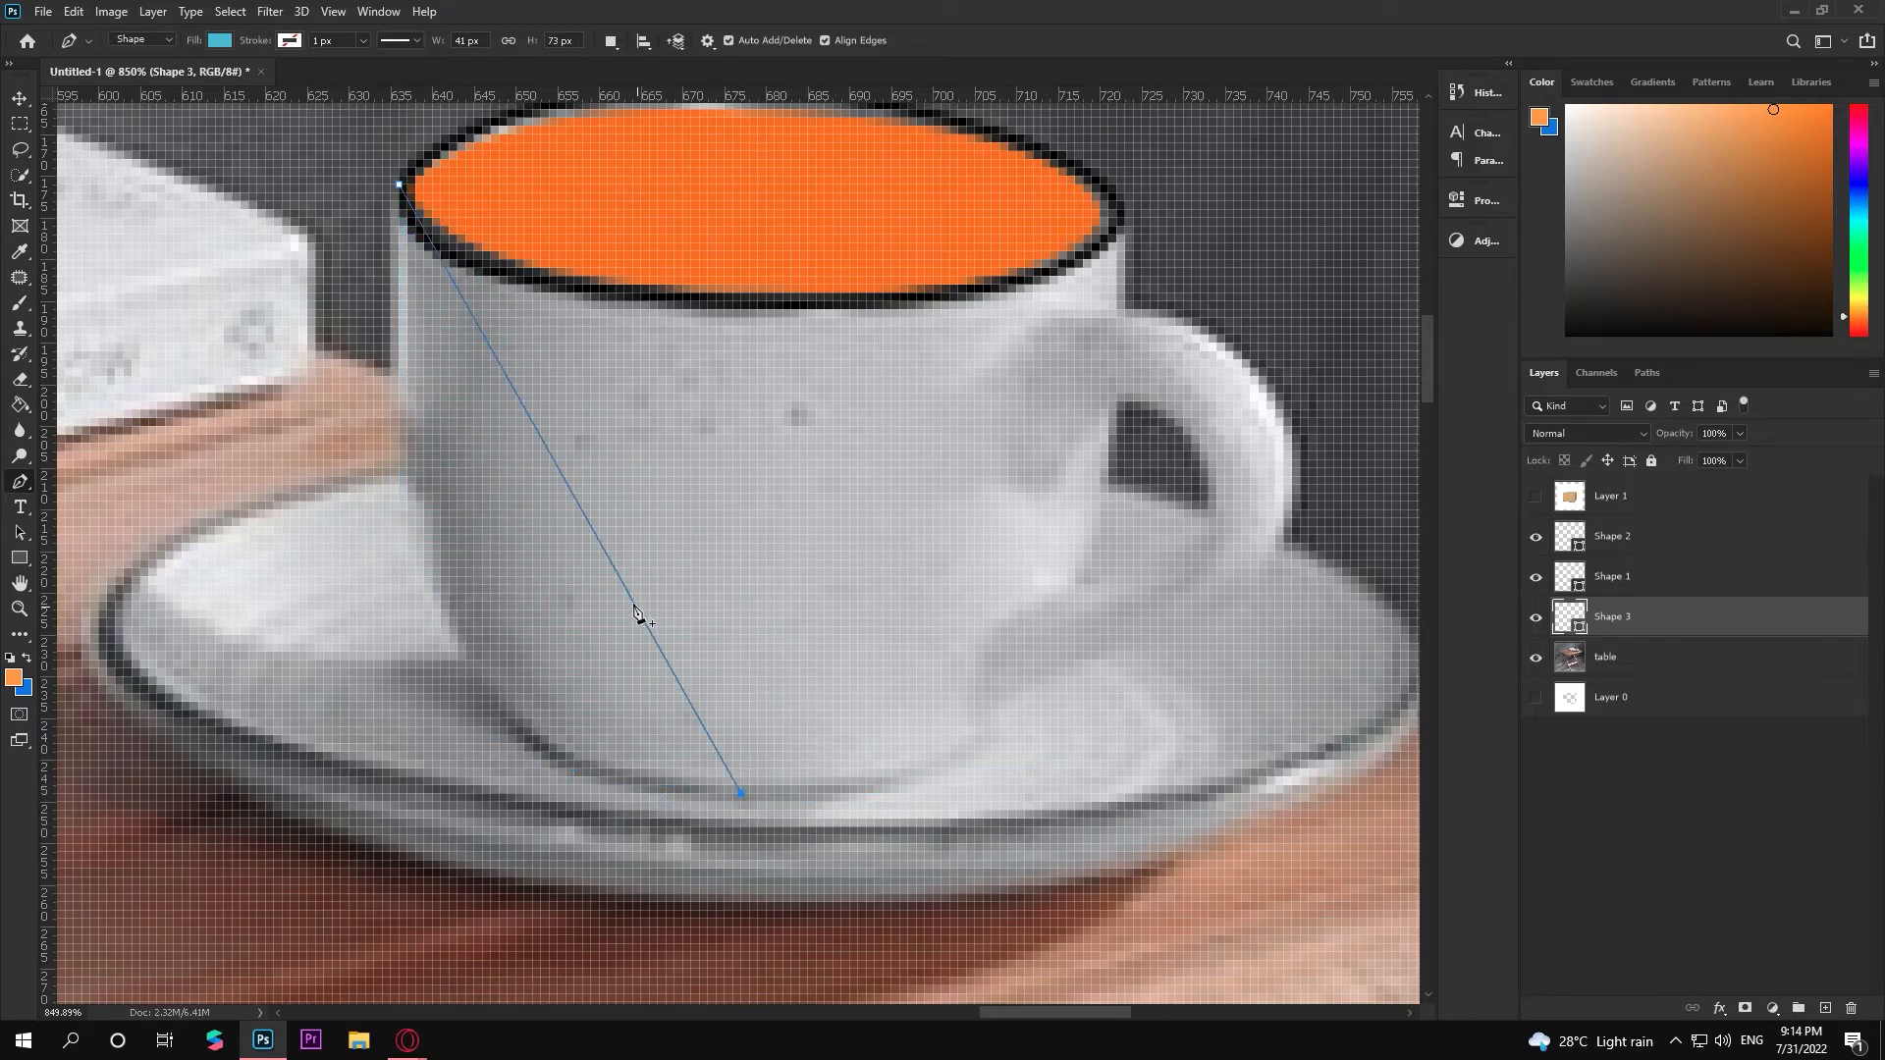
click(619, 579)
click(559, 470)
click(566, 485)
drag(619, 576, 456, 645)
drag(360, 472, 387, 469)
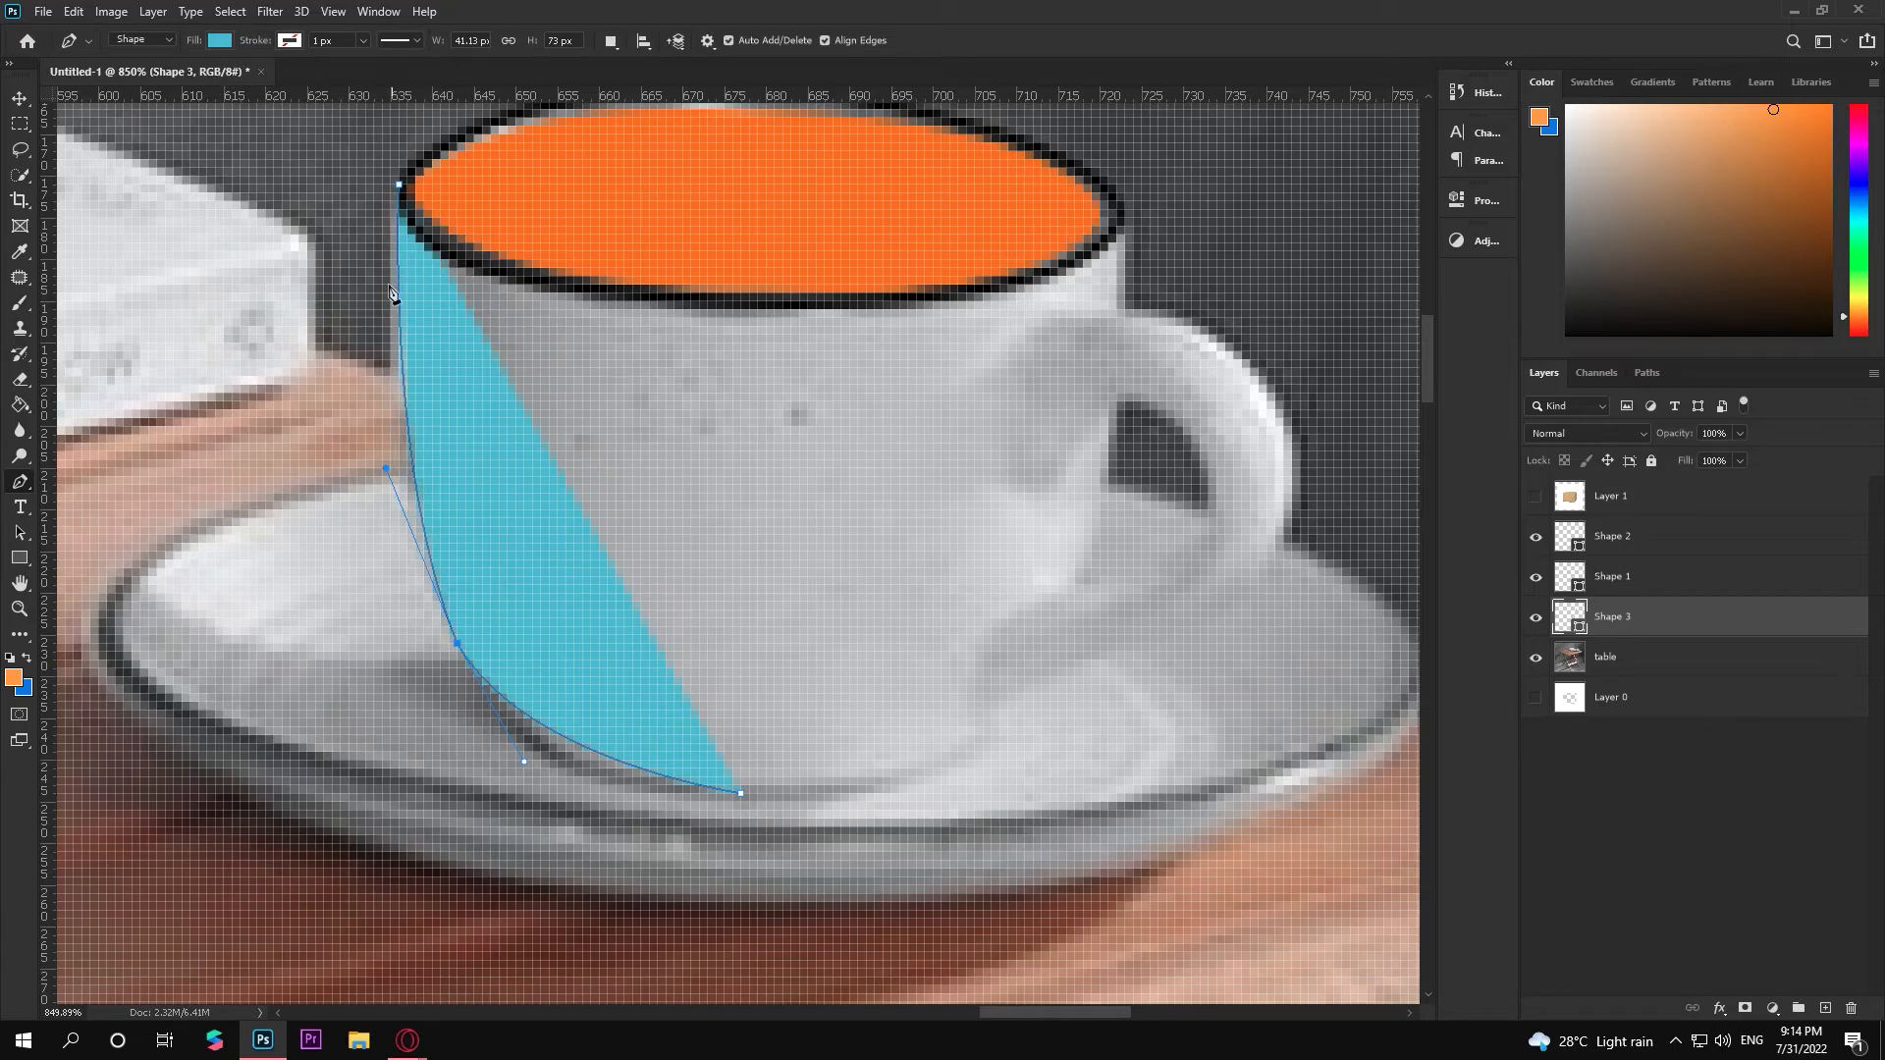
Remove the cup body shape's fill and refine its left curve with another anchor near the lower-left of the base
click(219, 43)
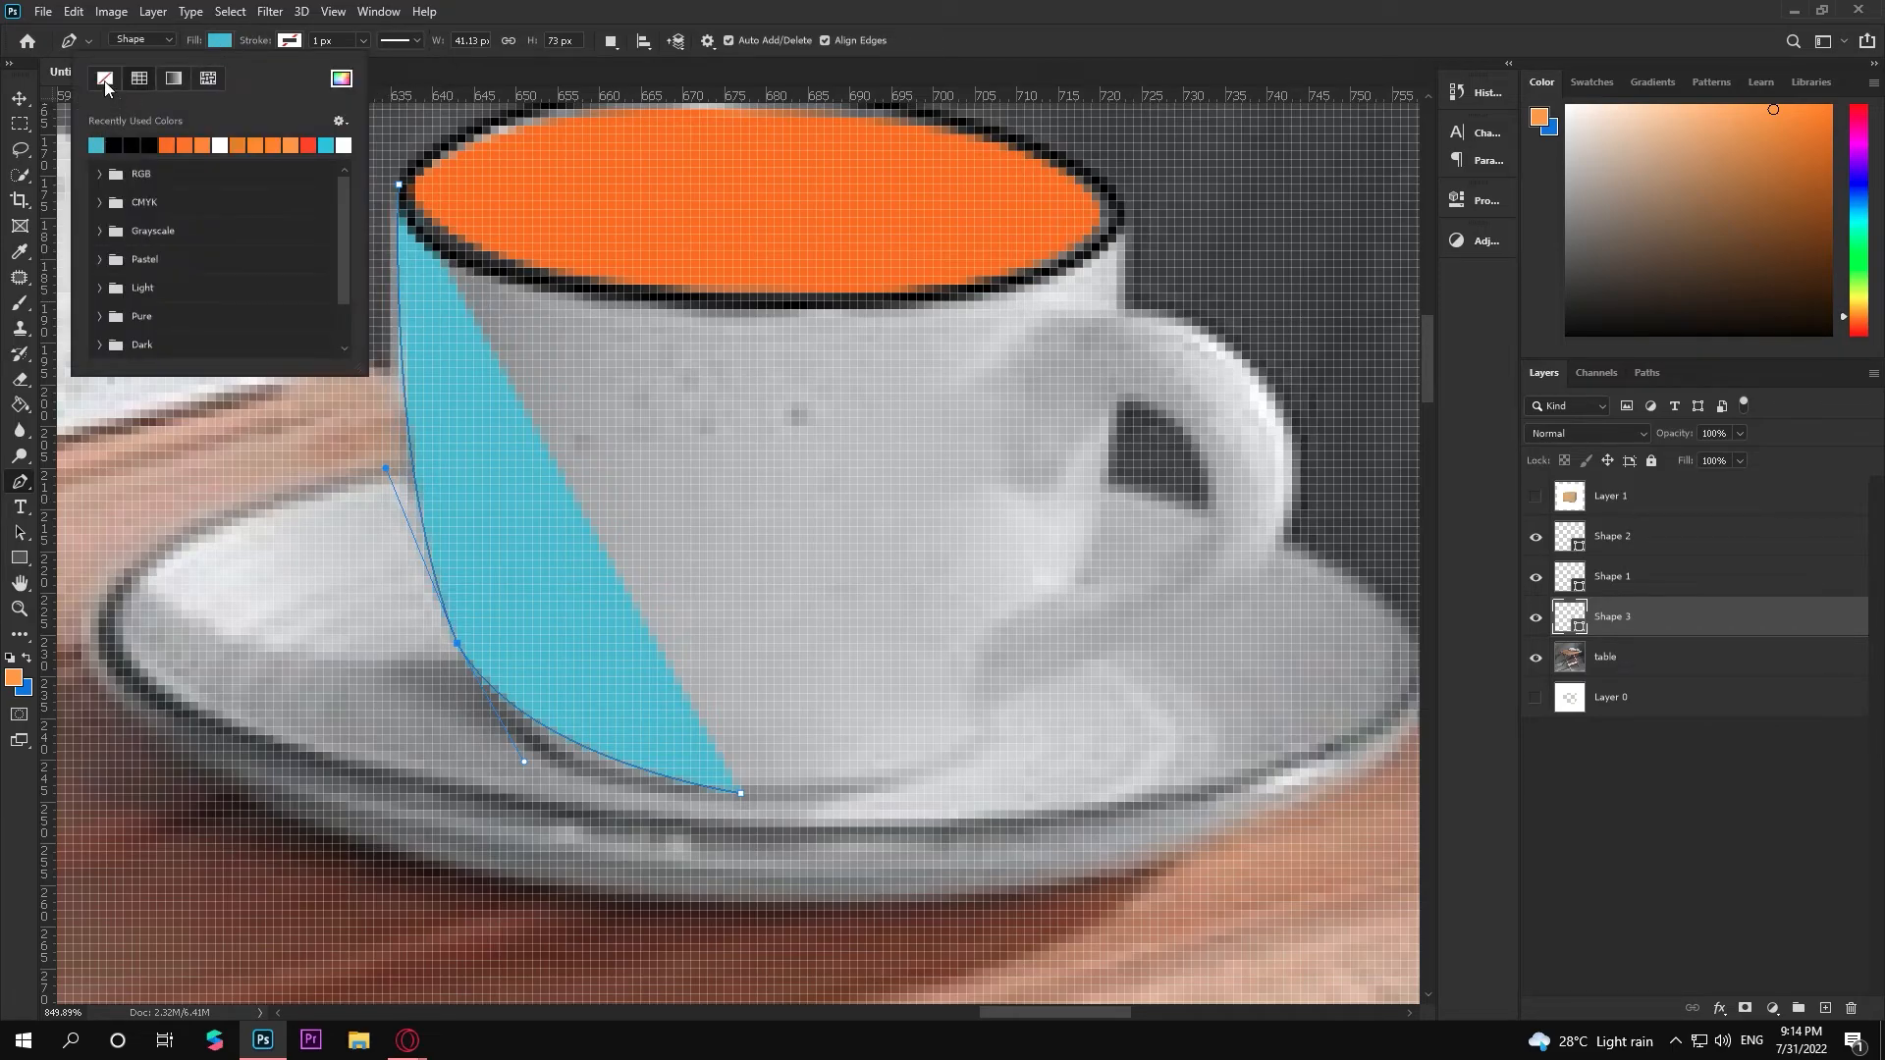
click(105, 79)
click(219, 41)
drag(361, 455, 373, 506)
mouse_move(521, 763)
mouse_down()
mouse_move(518, 827)
mouse_move(554, 723)
mouse_move(536, 738)
mouse_up()
click(561, 709)
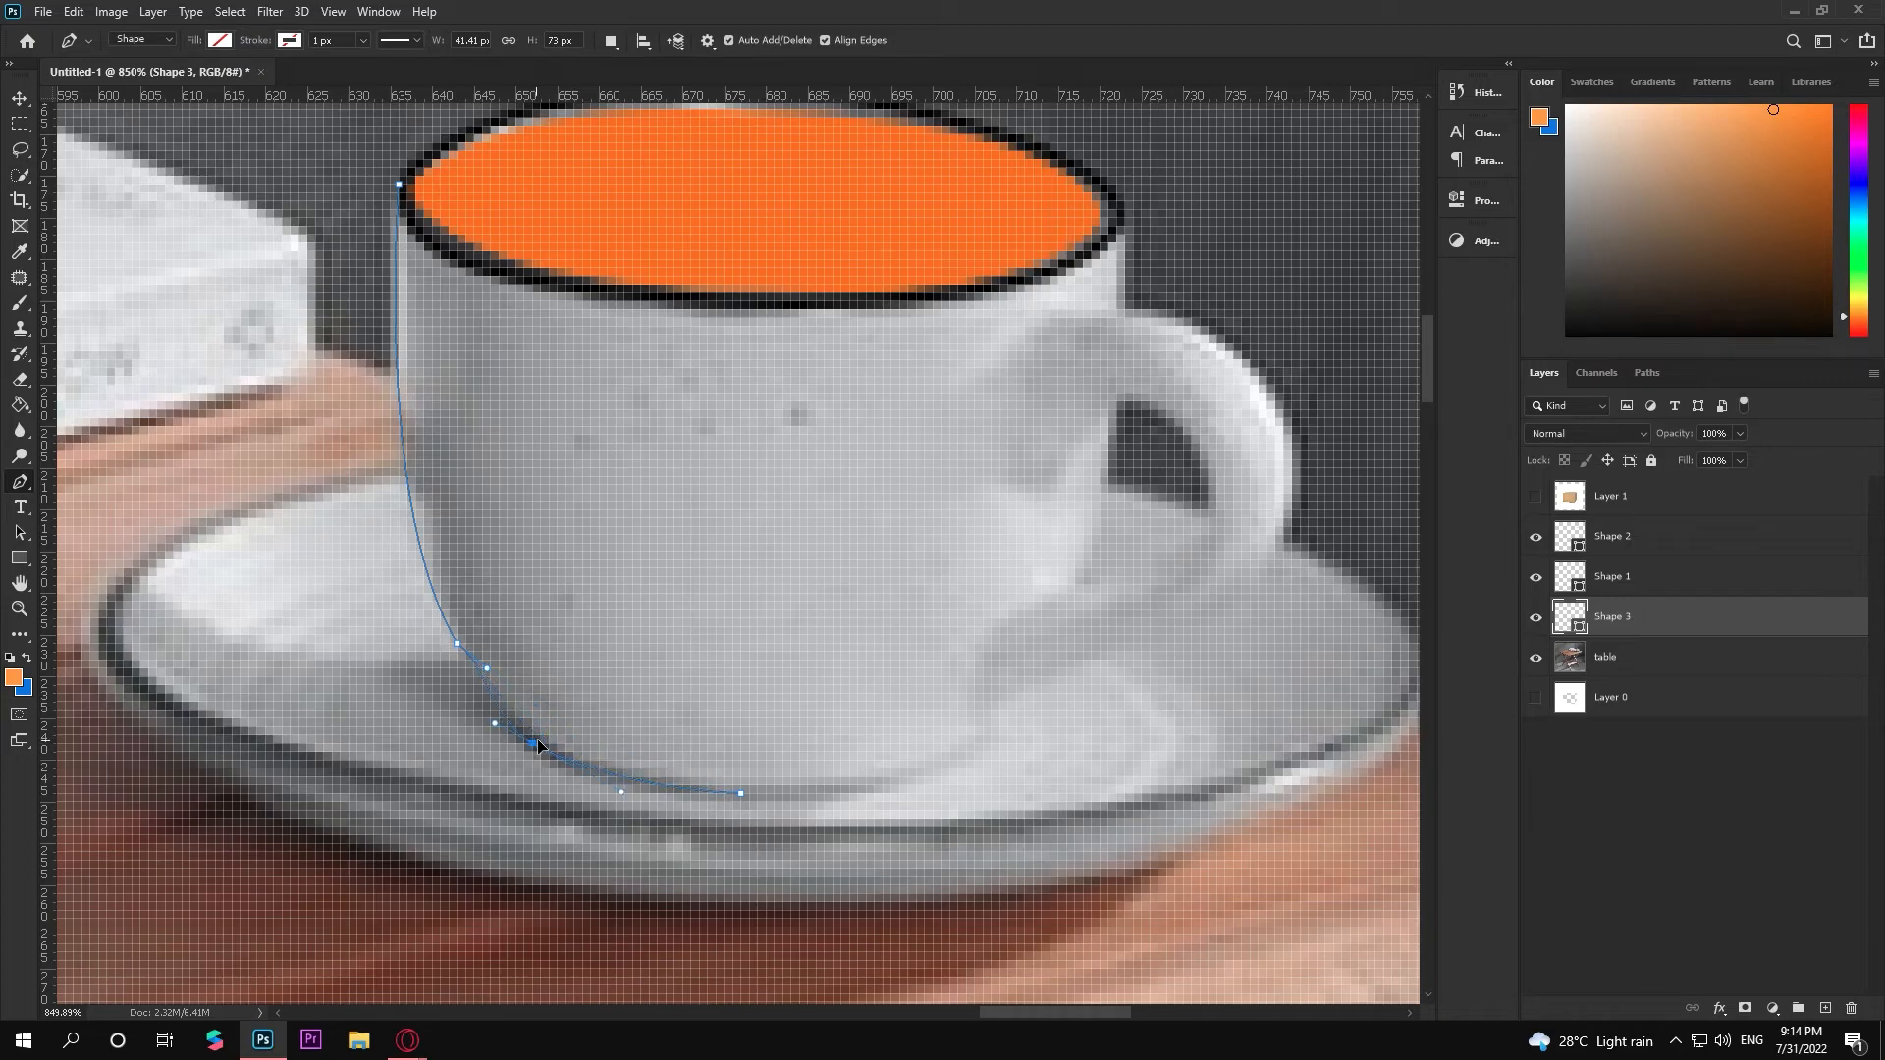
drag(488, 668, 489, 685)
Continue the outline with a curve along the right of the cup's base and a short corner where the handle begins
drag(998, 735, 1086, 670)
click(999, 735)
scroll(1065, 763, down, 1)
click(1074, 700)
drag(1012, 735, 1039, 711)
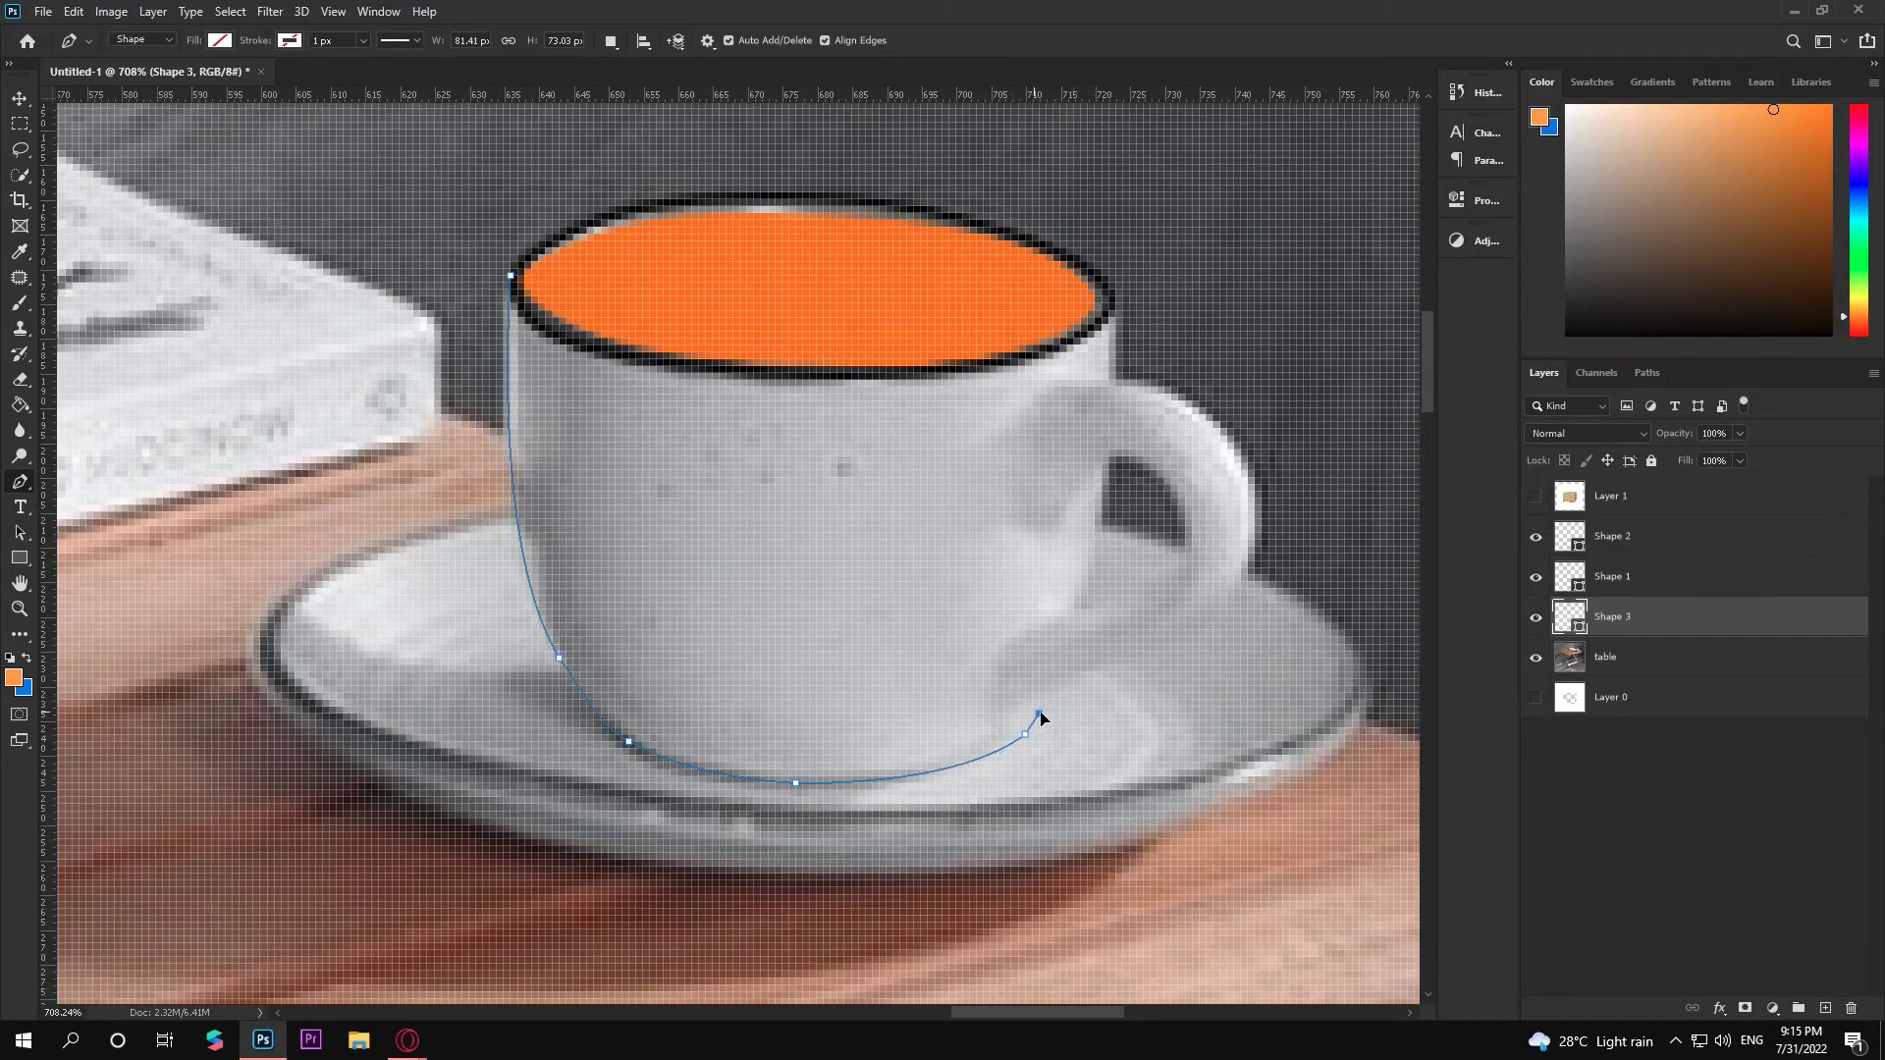
Trace the handle's outer edge up to the cup's right wall, adding anchors to bend its lower and upper segments
click(1254, 484)
click(1155, 590)
drag(1156, 591, 1219, 617)
click(1115, 380)
click(1193, 421)
drag(1193, 421, 1198, 406)
Close the outline at the first anchor by way of the right rim edge, curving the top segments along the rim's front
click(1115, 310)
click(809, 379)
click(511, 276)
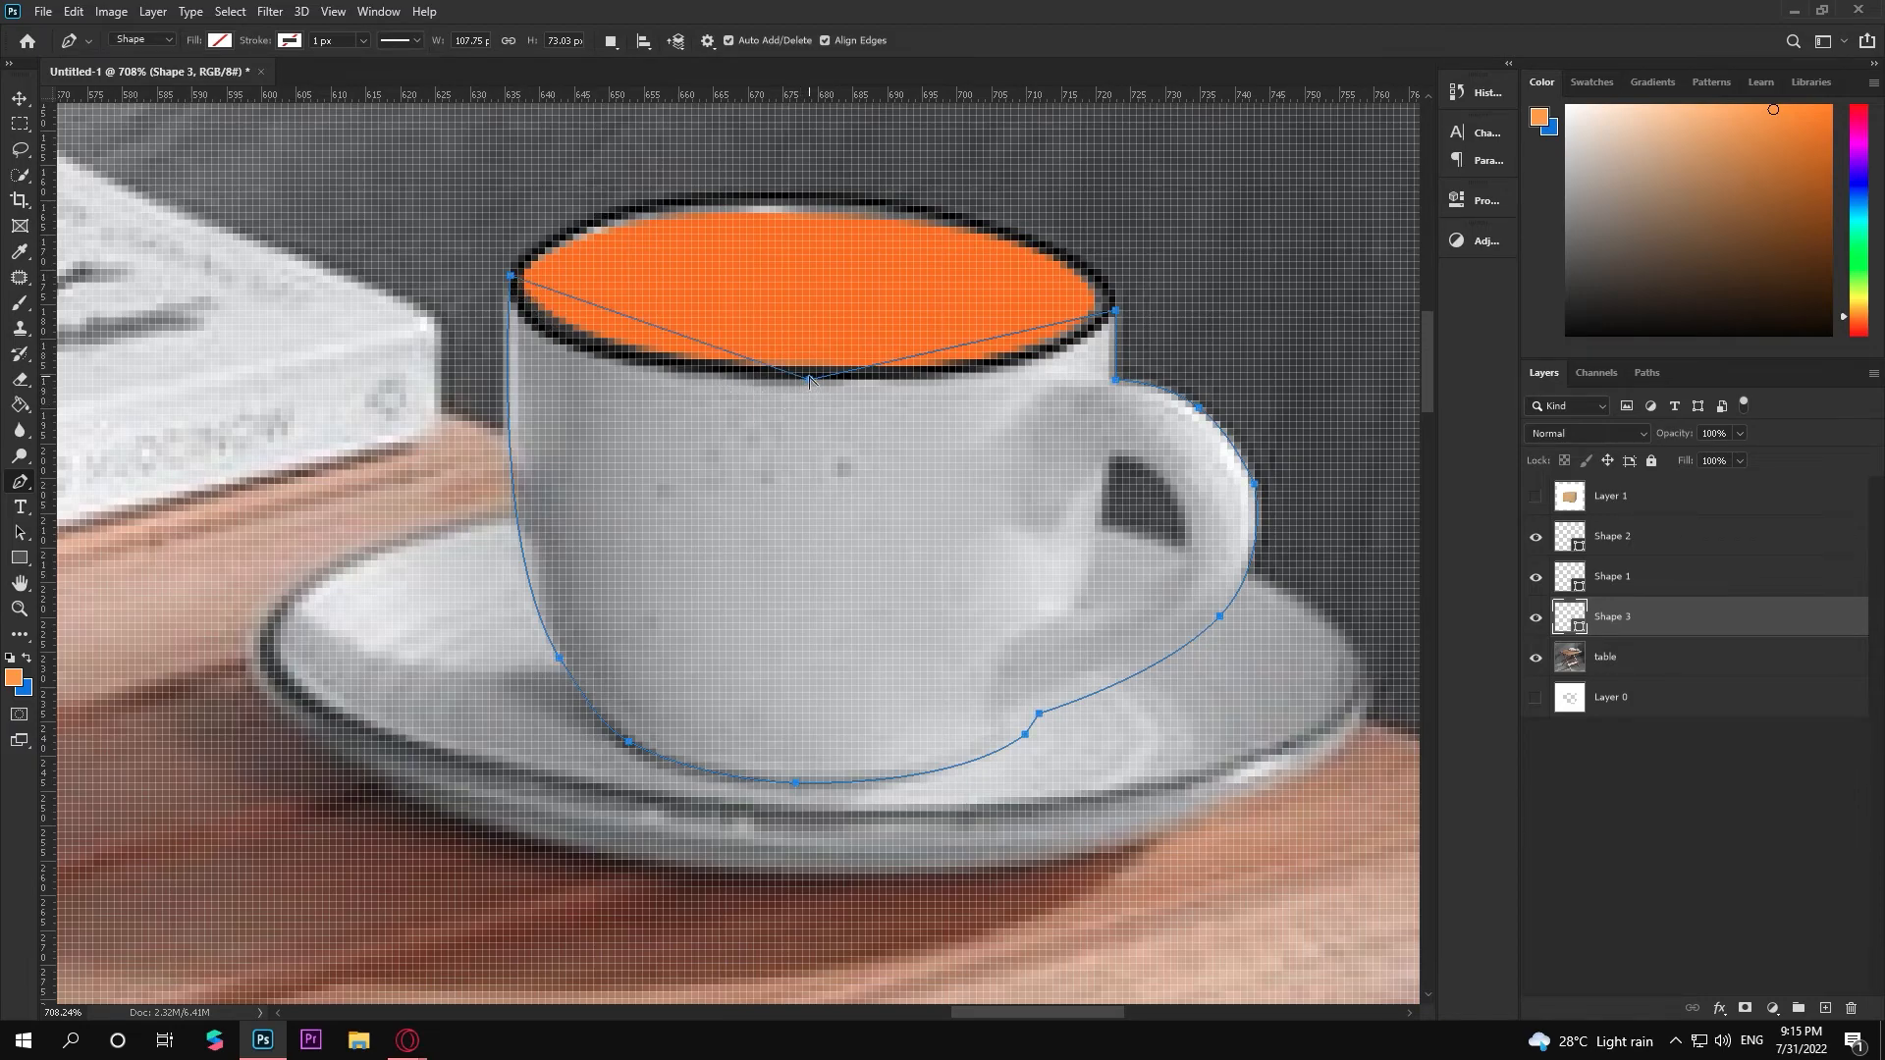
drag(814, 379, 477, 380)
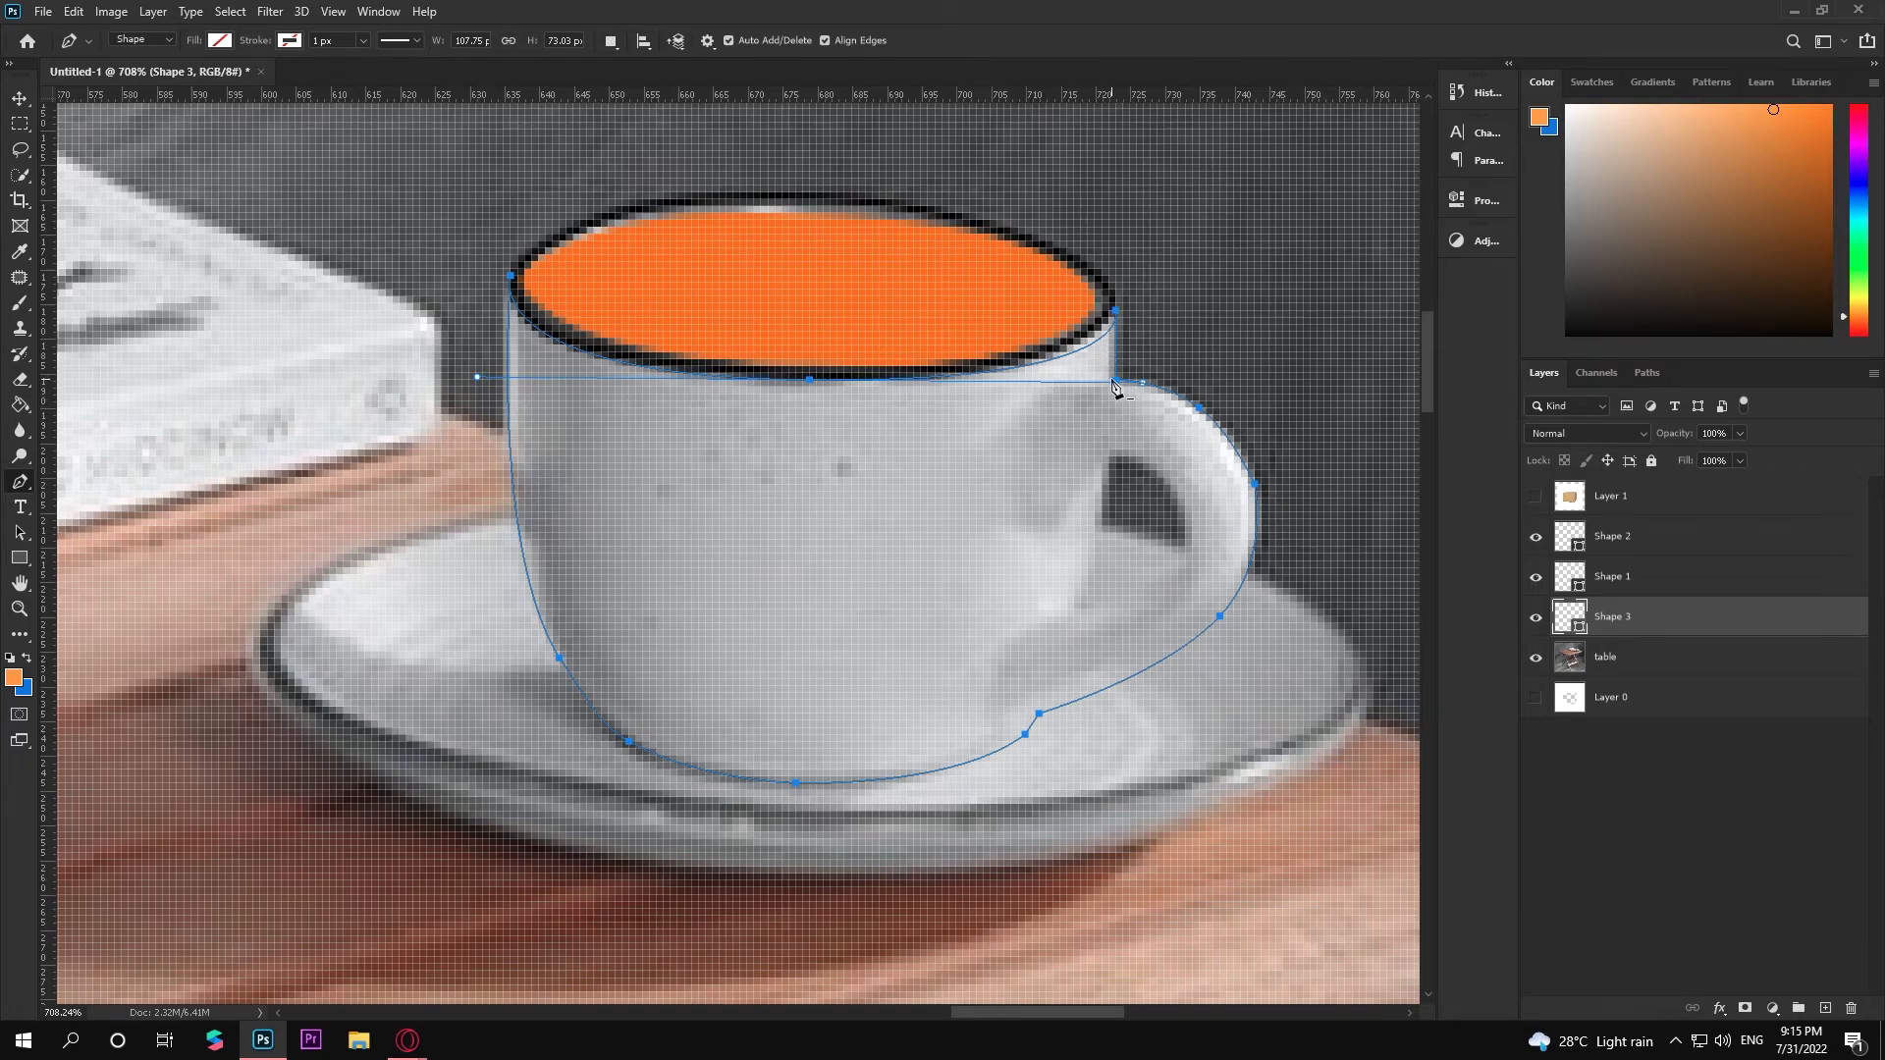
drag(811, 381, 695, 376)
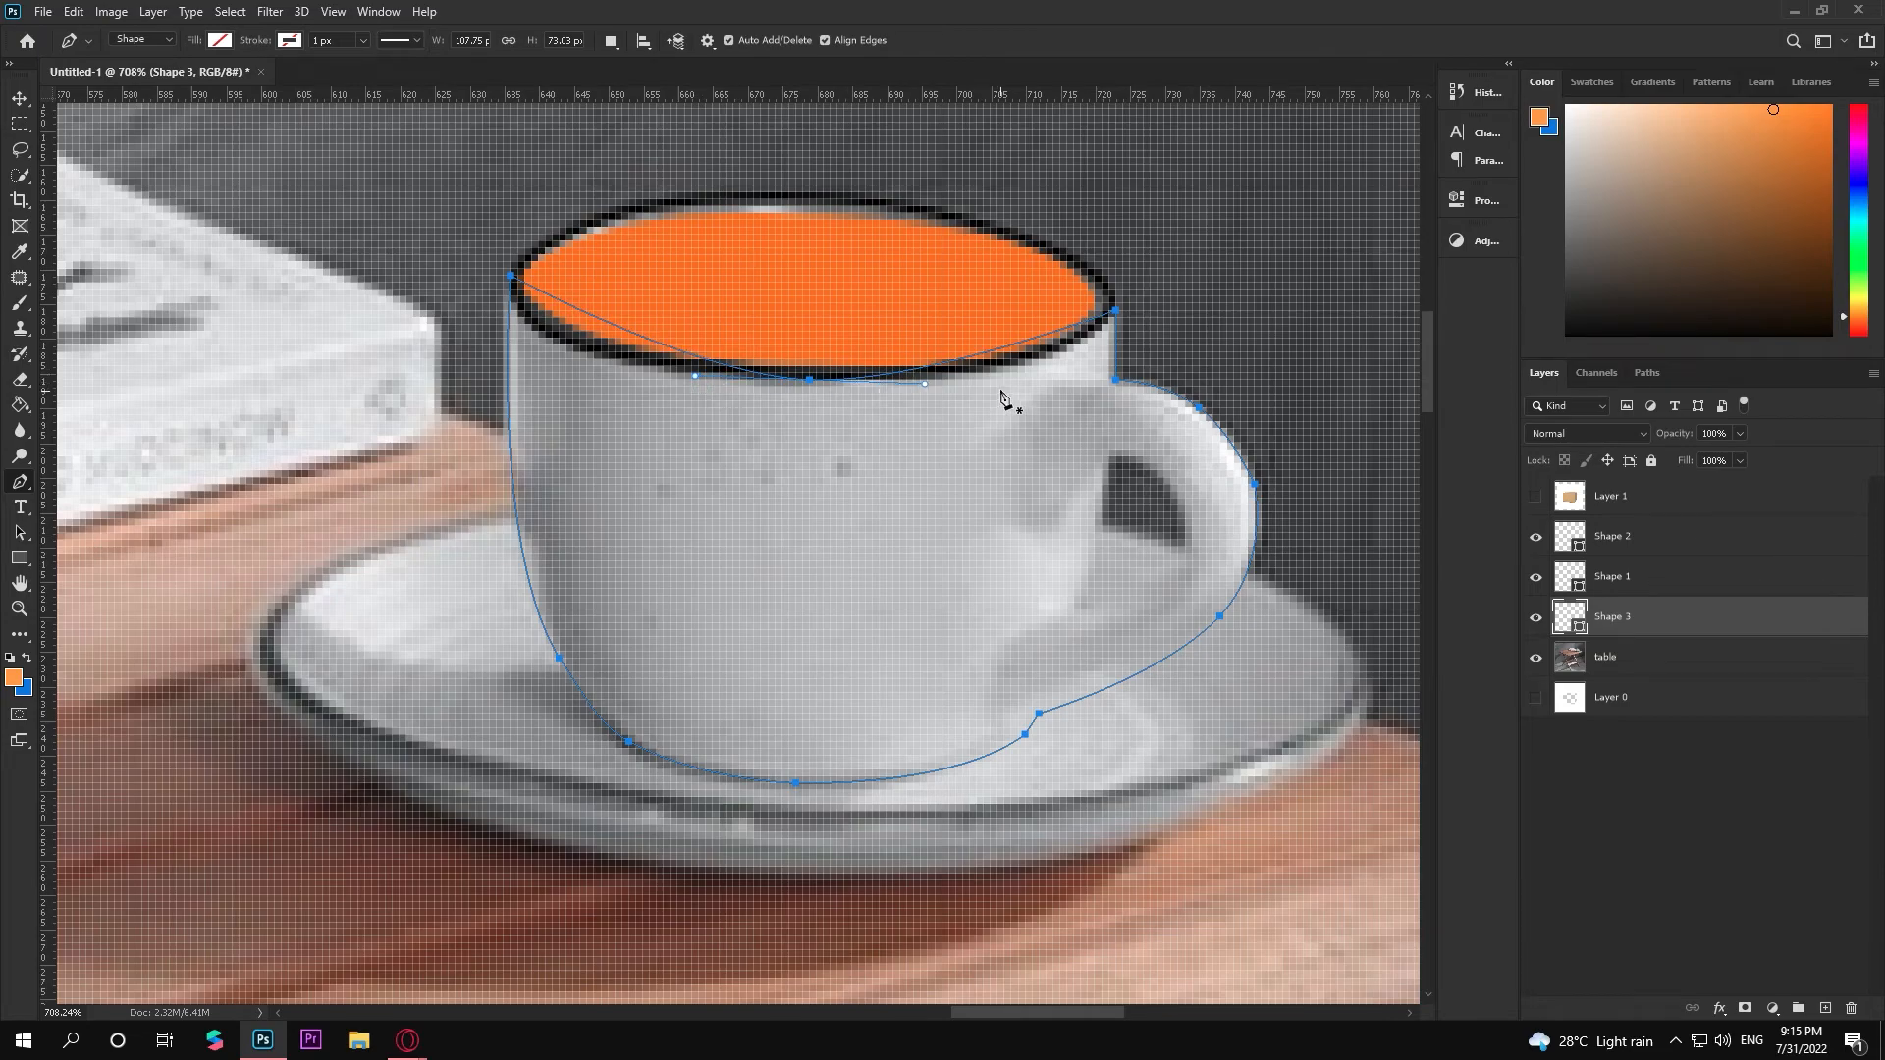
drag(923, 384, 1097, 394)
drag(695, 377, 465, 376)
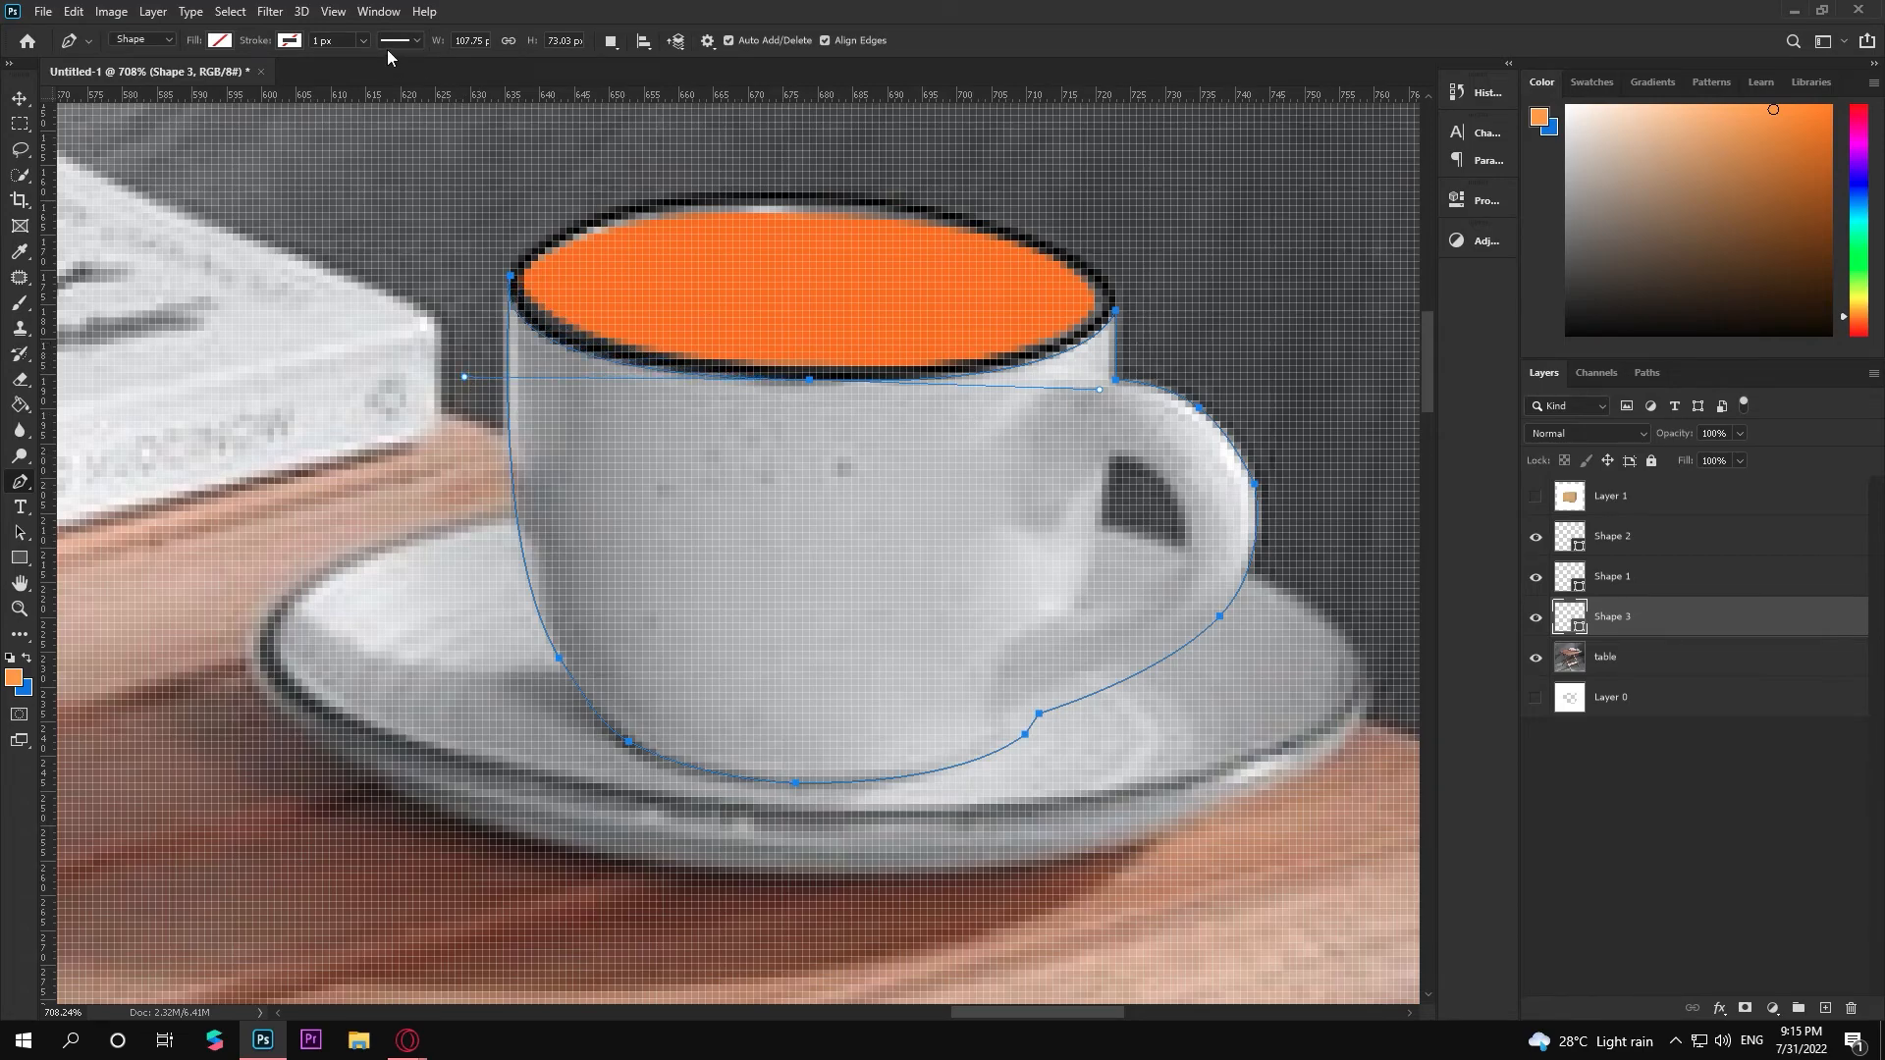
Try the recently used light blue as the cup body's fill, and remove the fill again
click(214, 41)
click(96, 144)
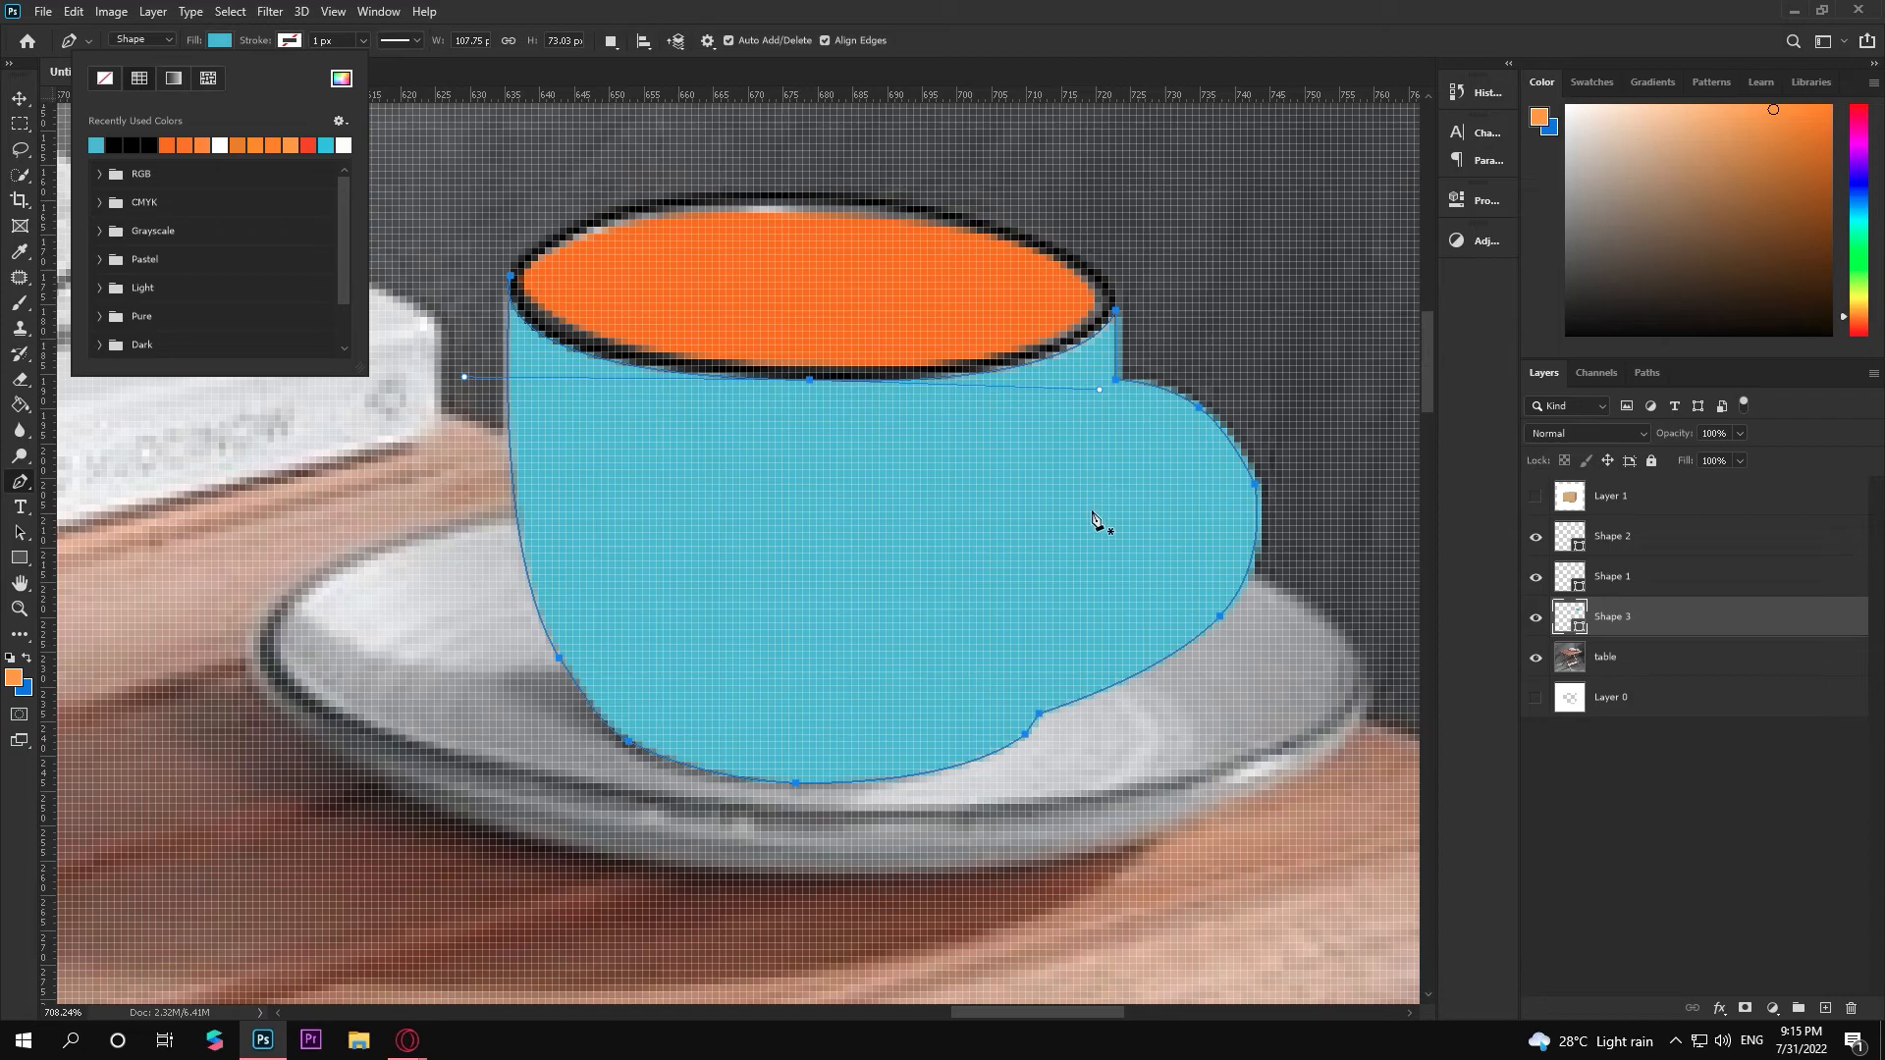
click(110, 79)
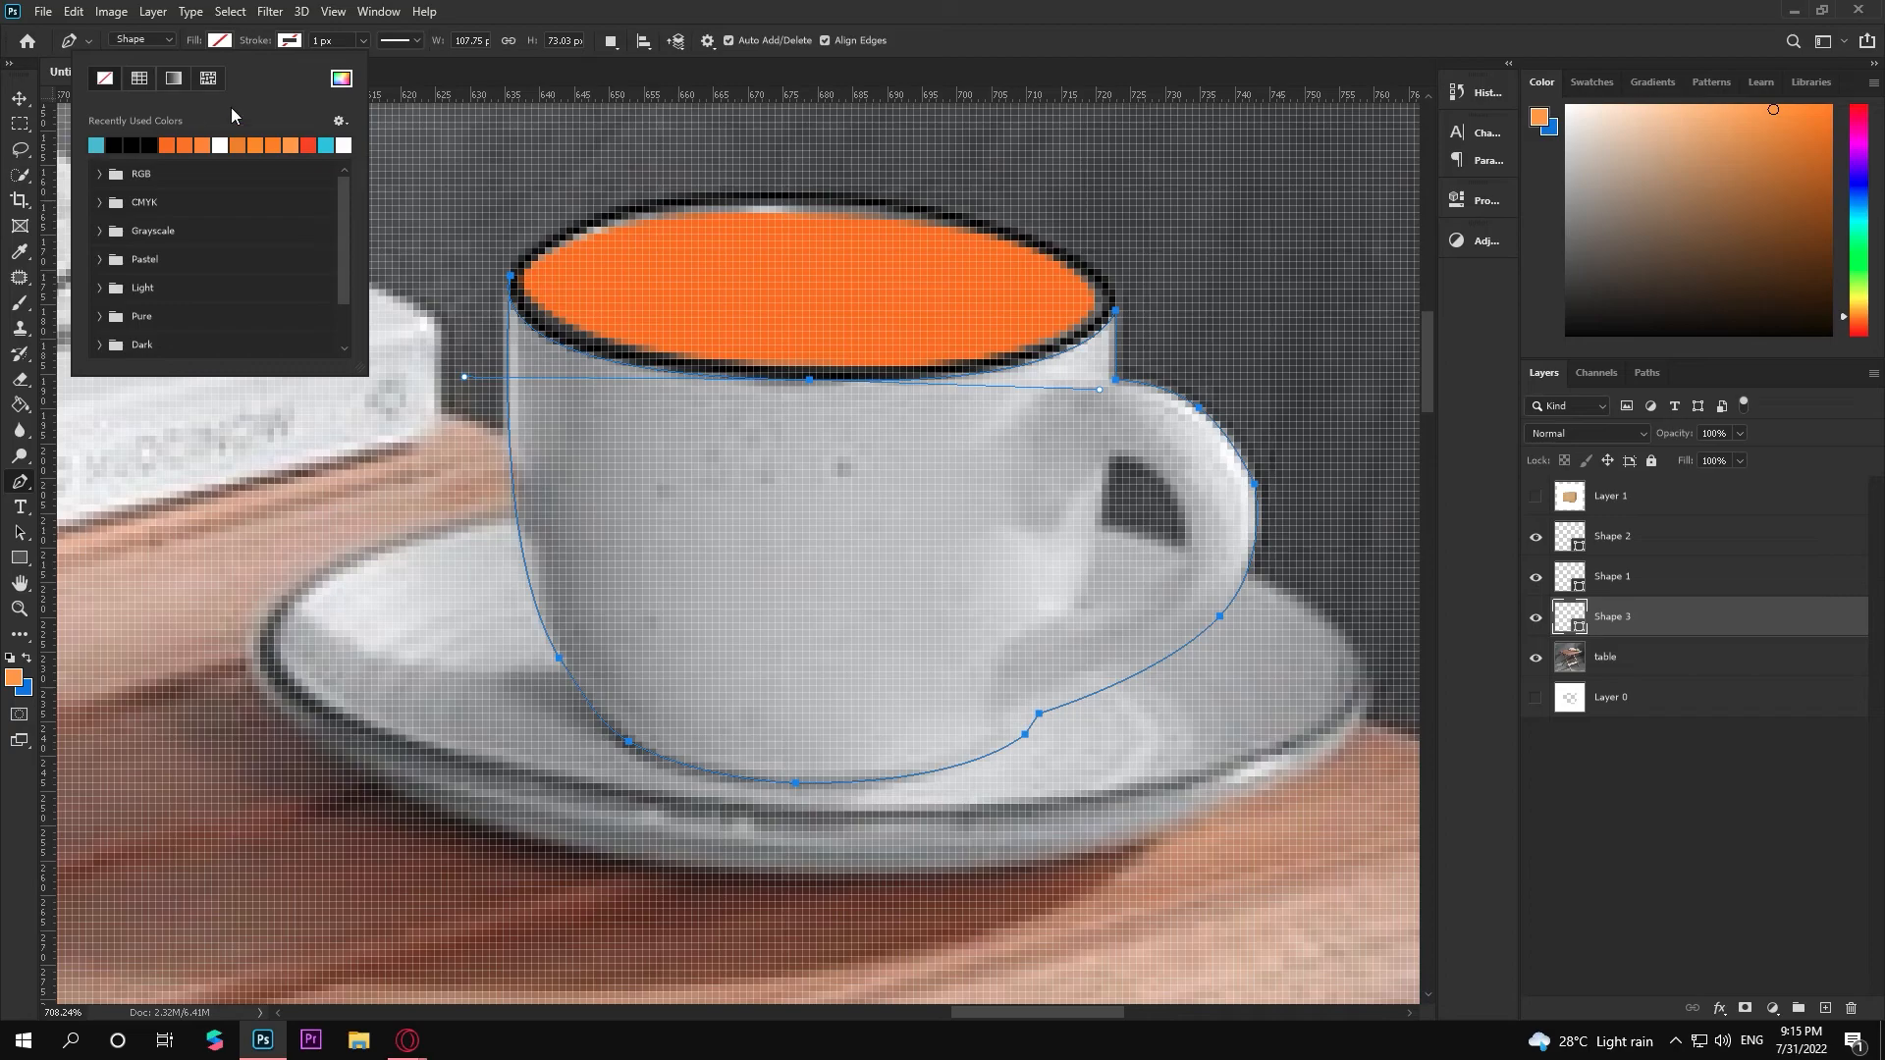
click(208, 49)
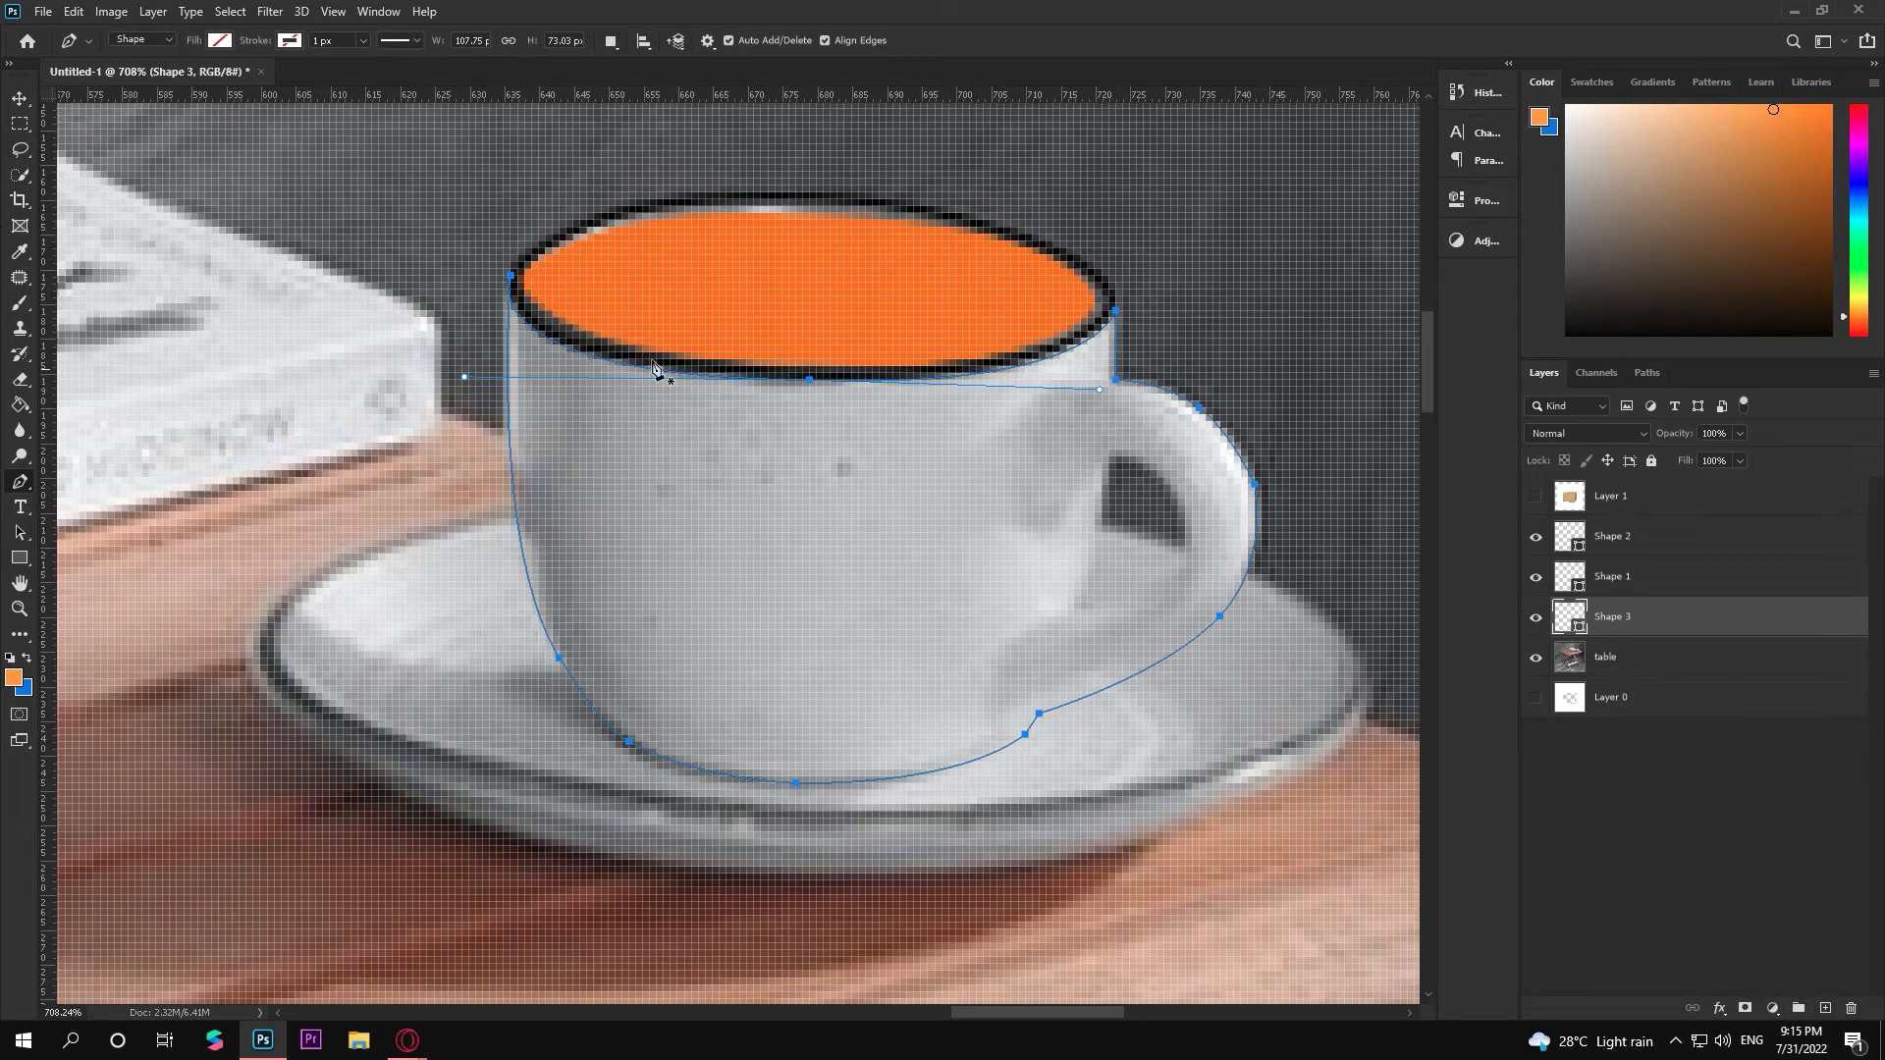
Trace the opening inside the cup's handle as a separate closed shape of about 16 × 22 px, curving its outer side
click(1109, 458)
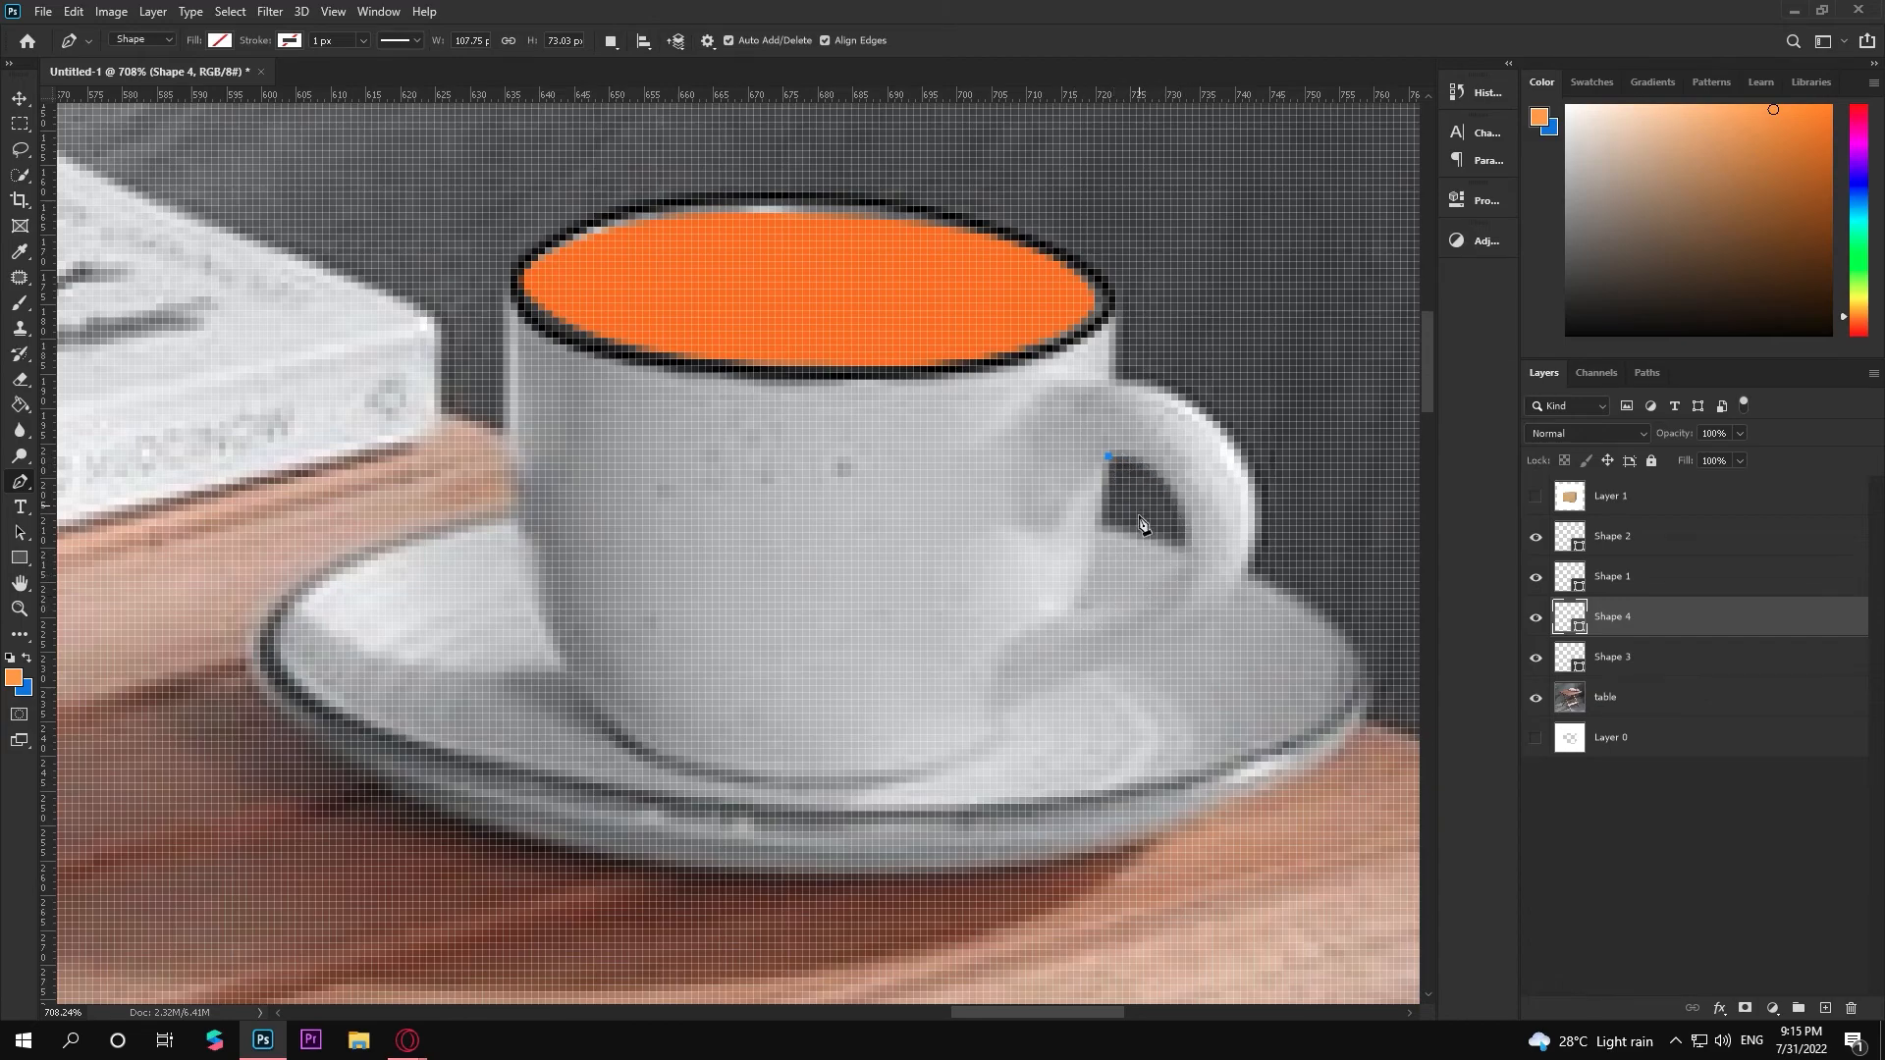
click(1122, 609)
drag(1120, 570, 1184, 607)
drag(1189, 491, 1182, 462)
click(1081, 608)
click(1110, 458)
click(1094, 576)
Fill the handle opening's shape with white from the recently used colors
click(220, 41)
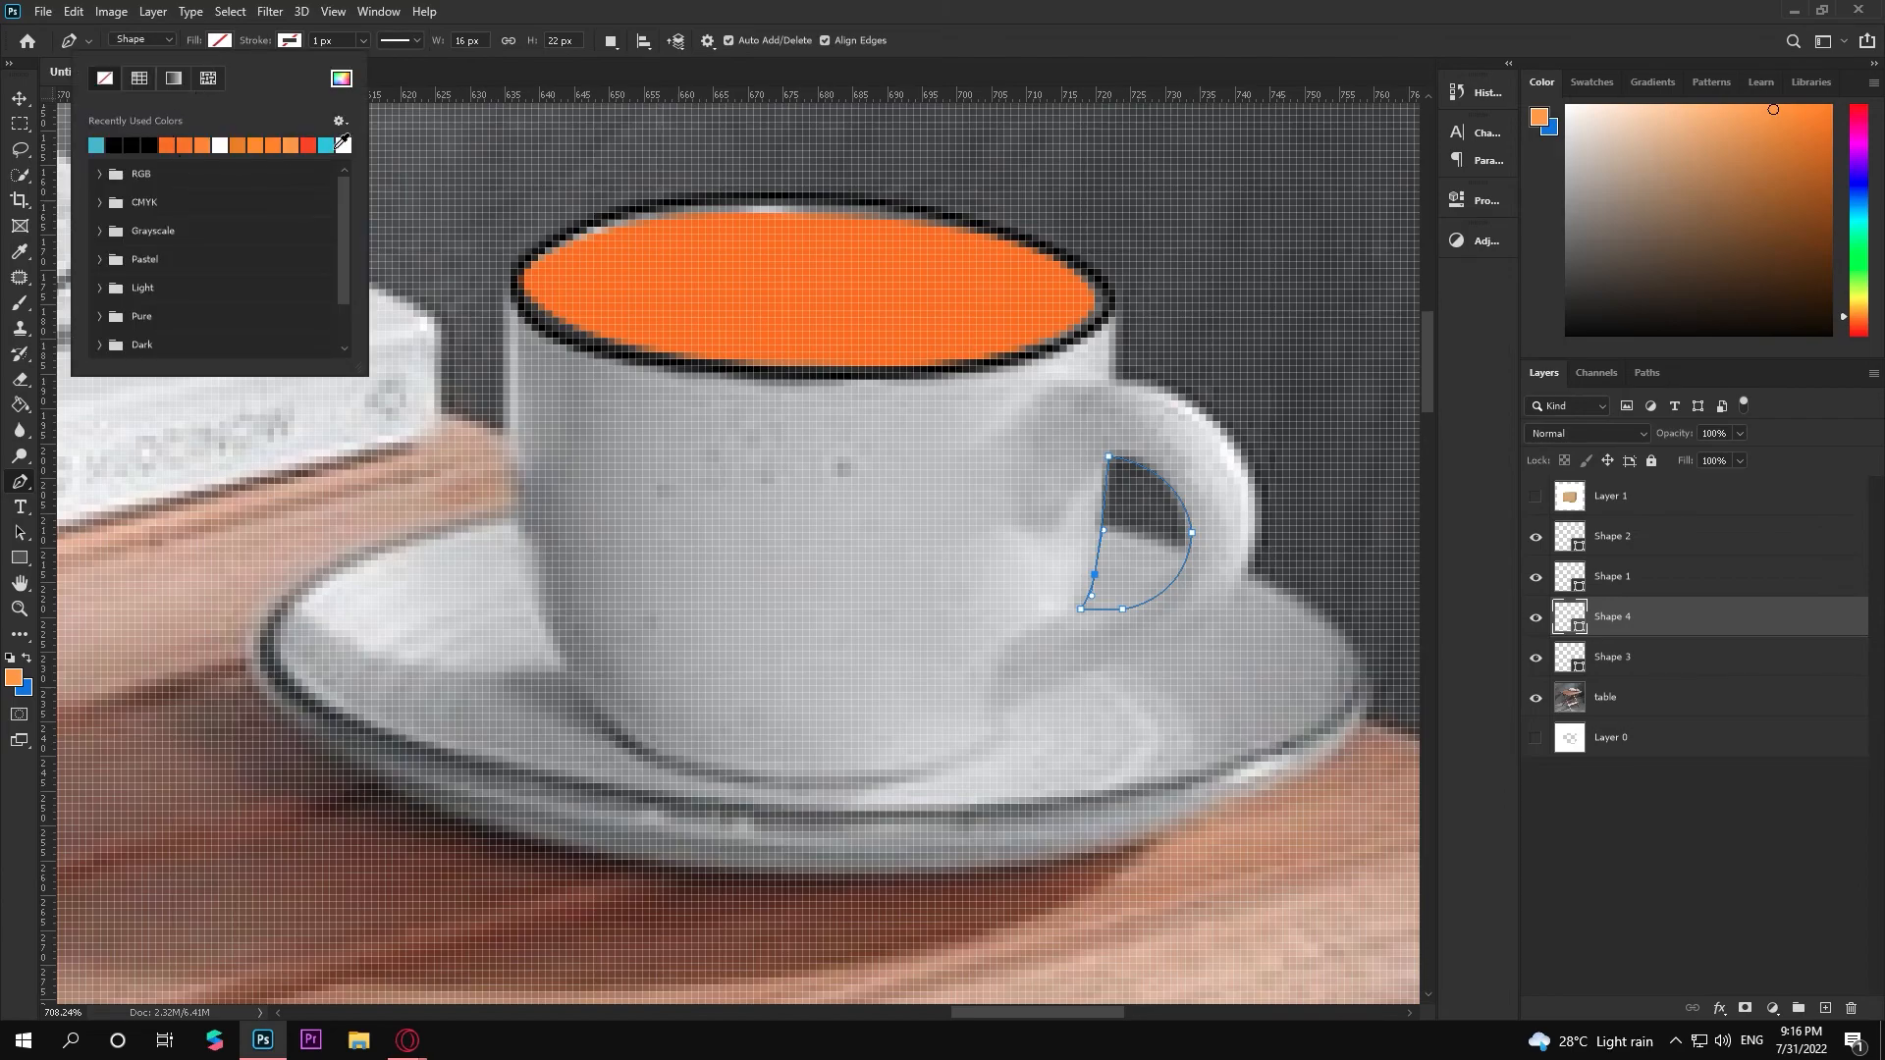
click(344, 145)
click(18, 99)
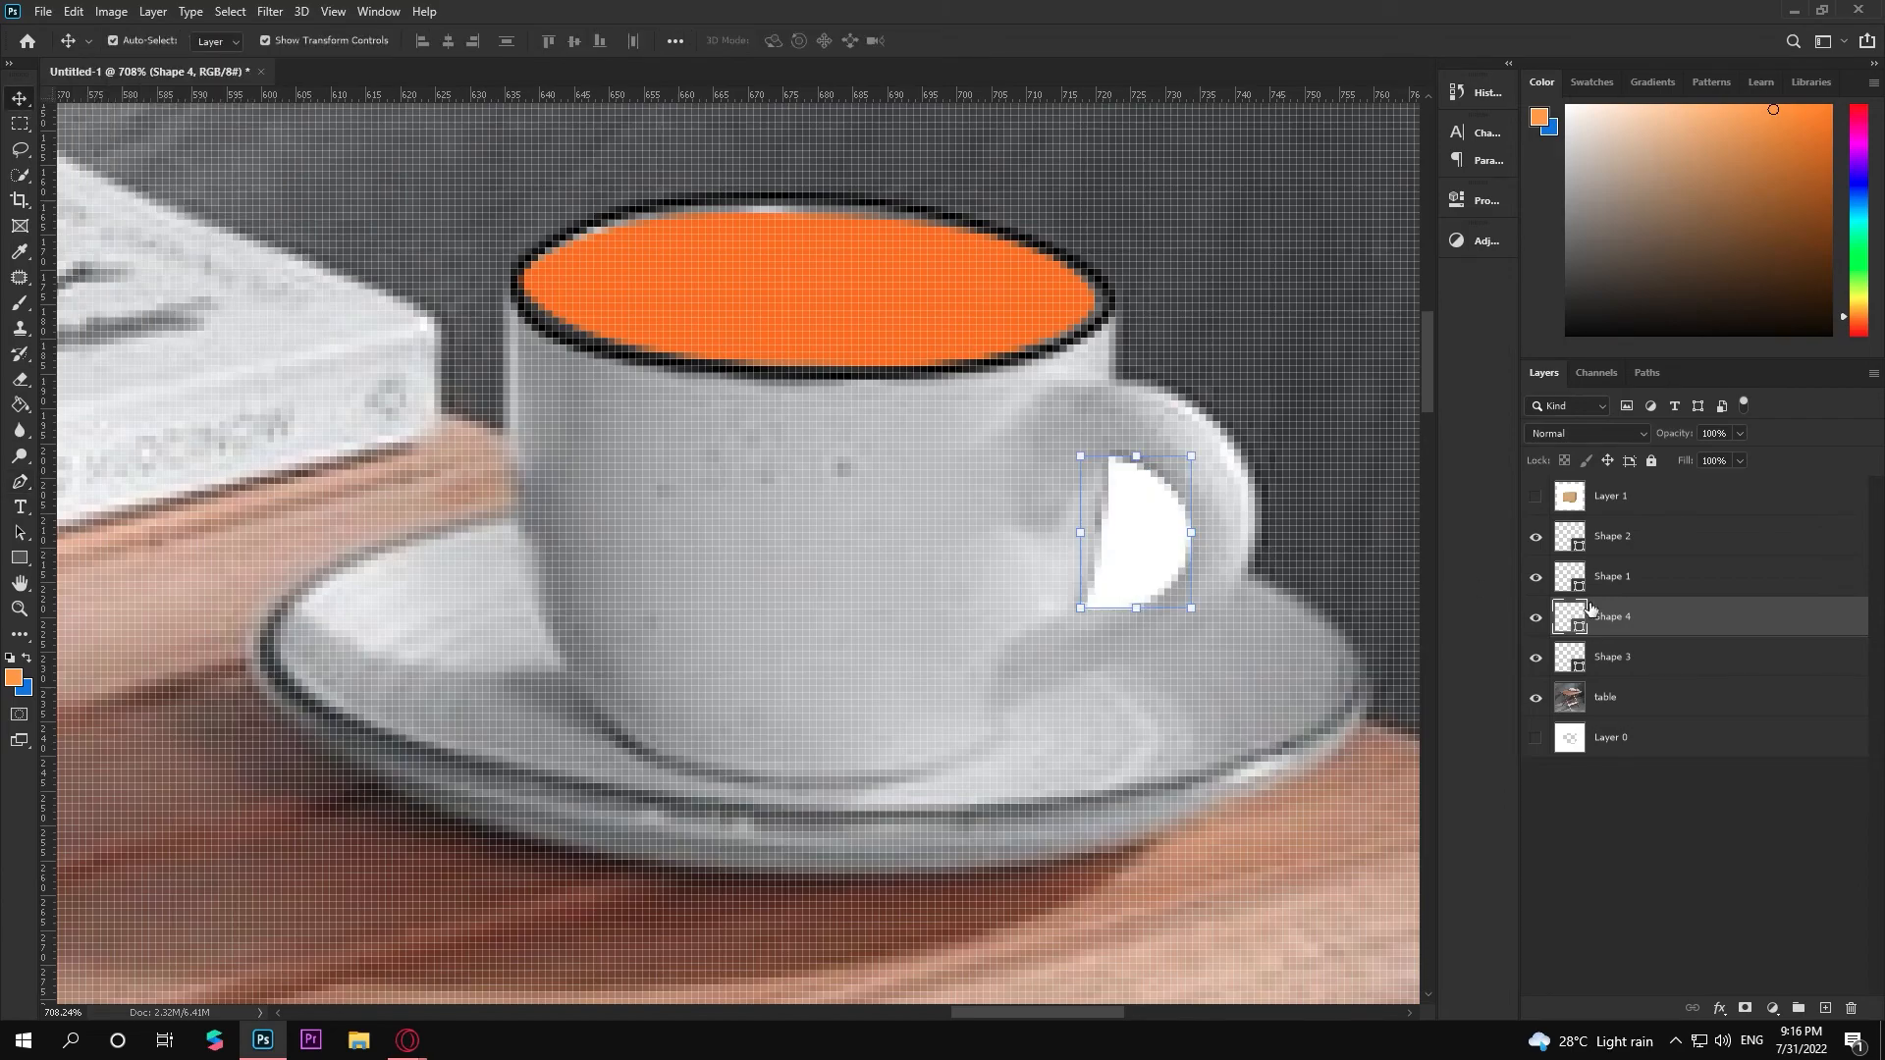
Select the cup body's shape layer and fill it with the recently used light blue
click(1606, 661)
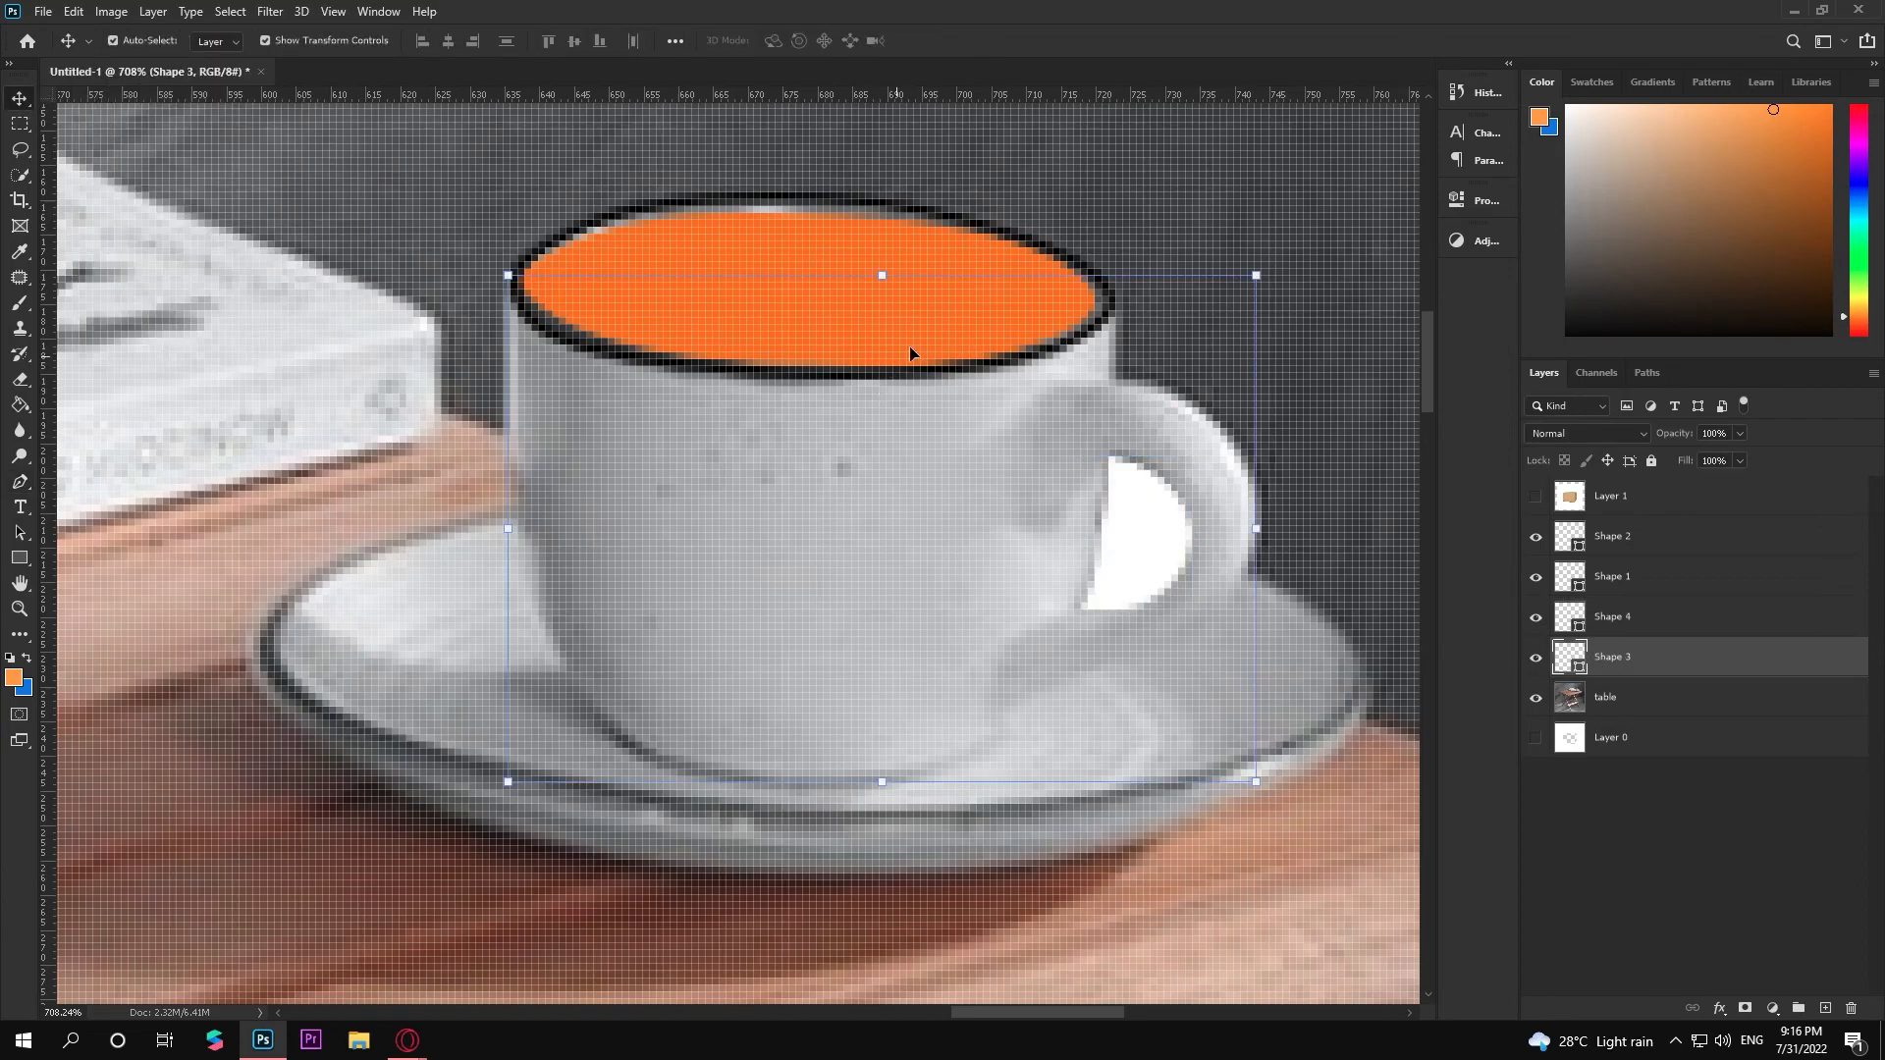
click(20, 482)
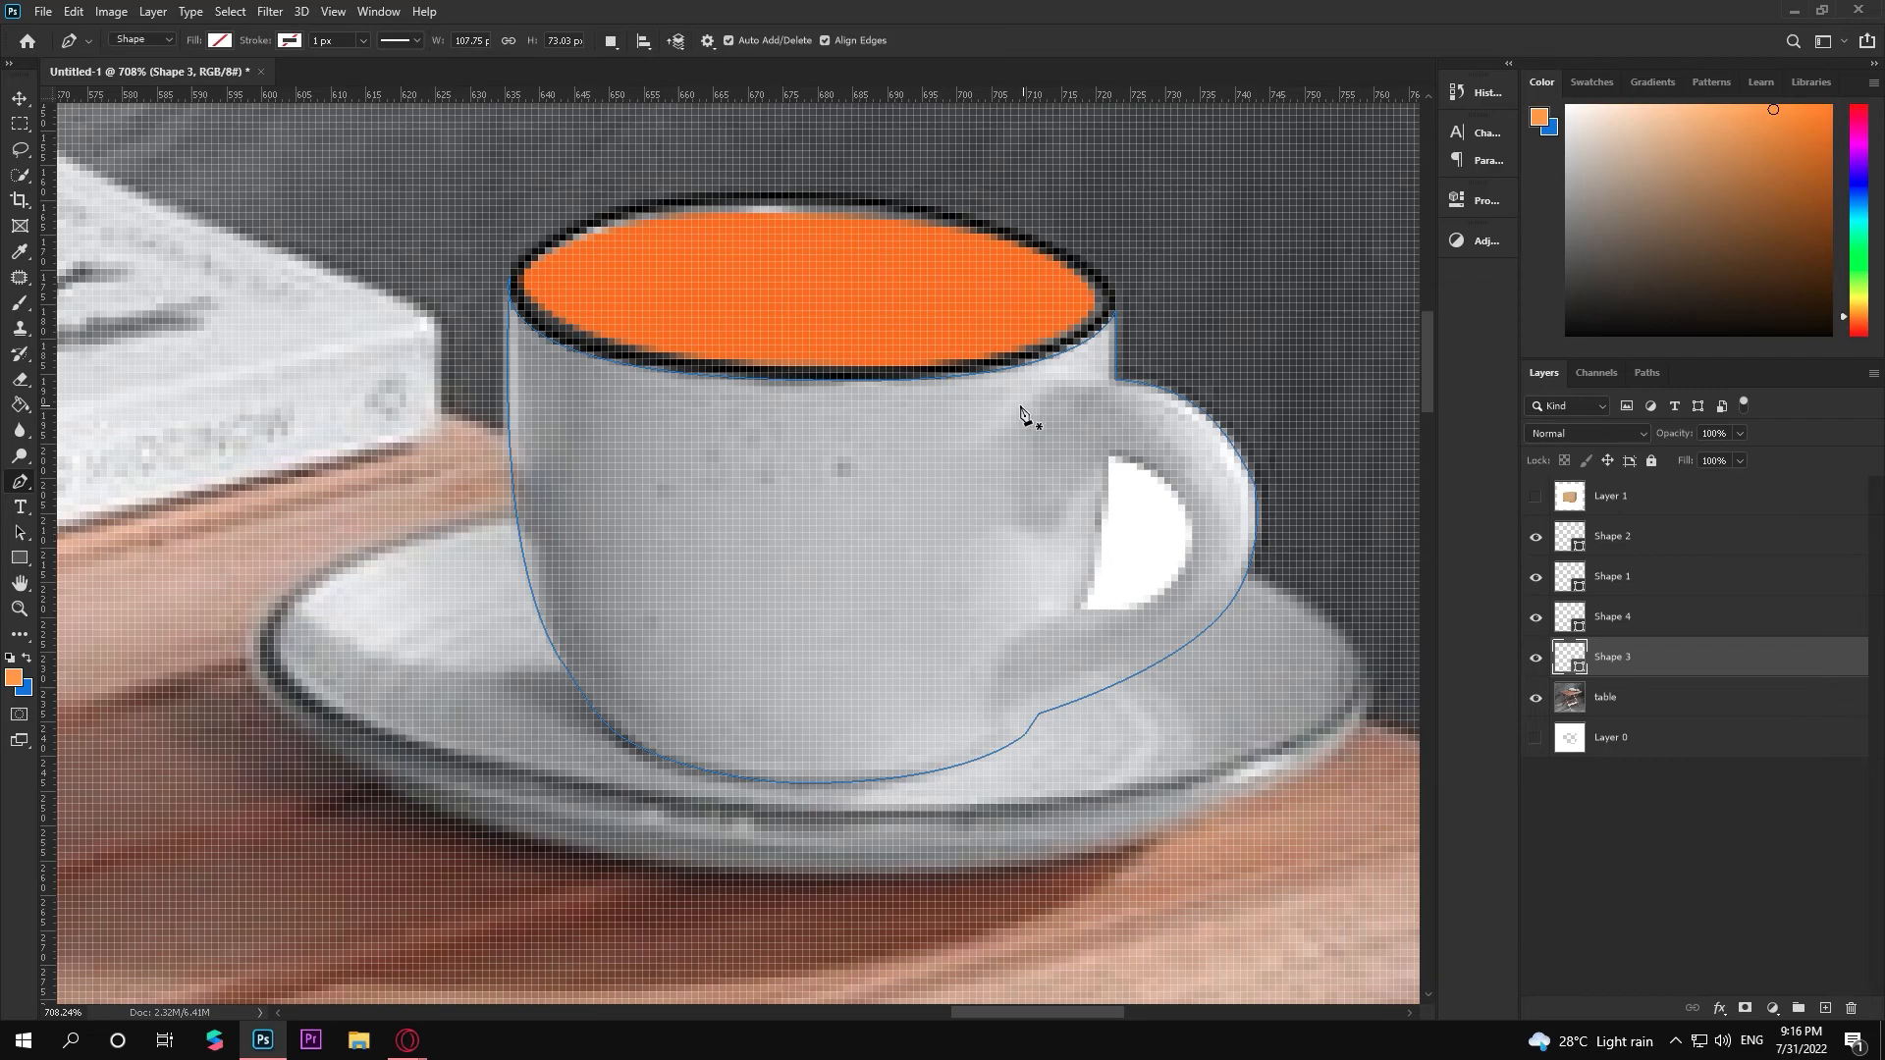
click(503, 380)
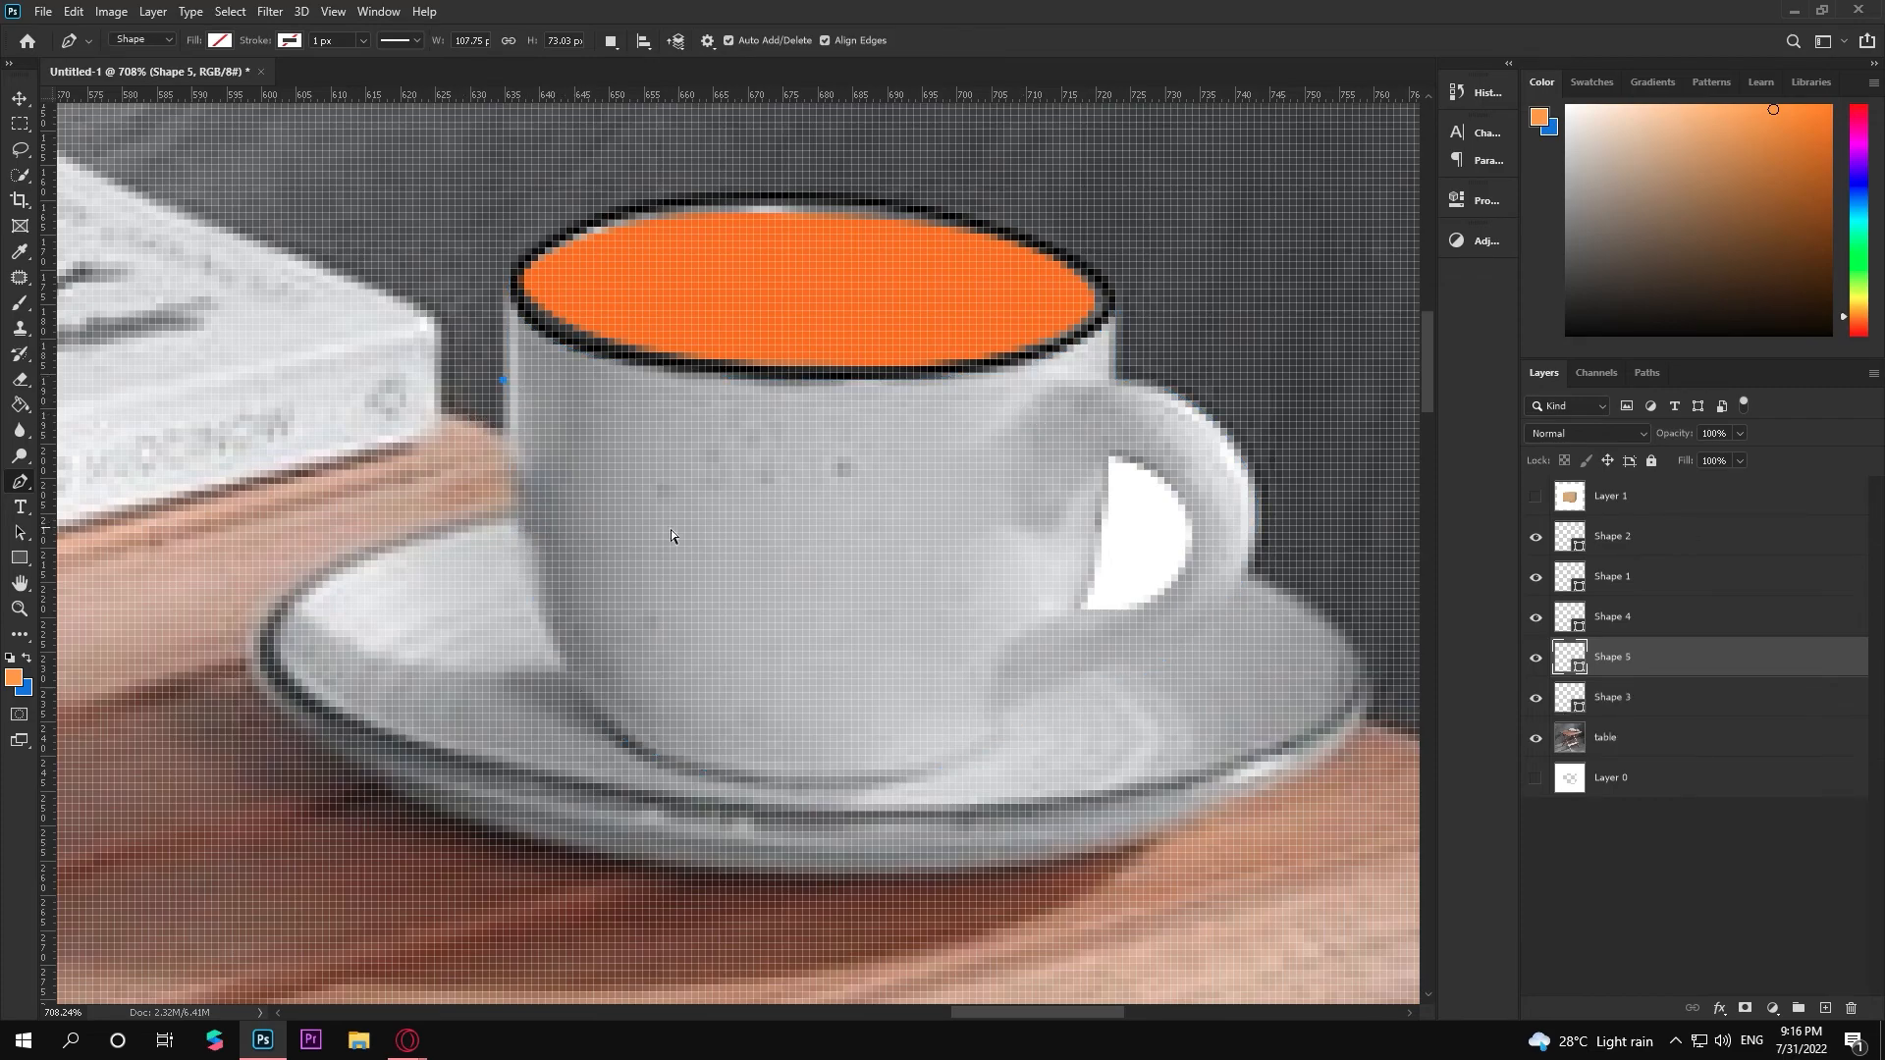
key(ctrl+z)
click(1613, 654)
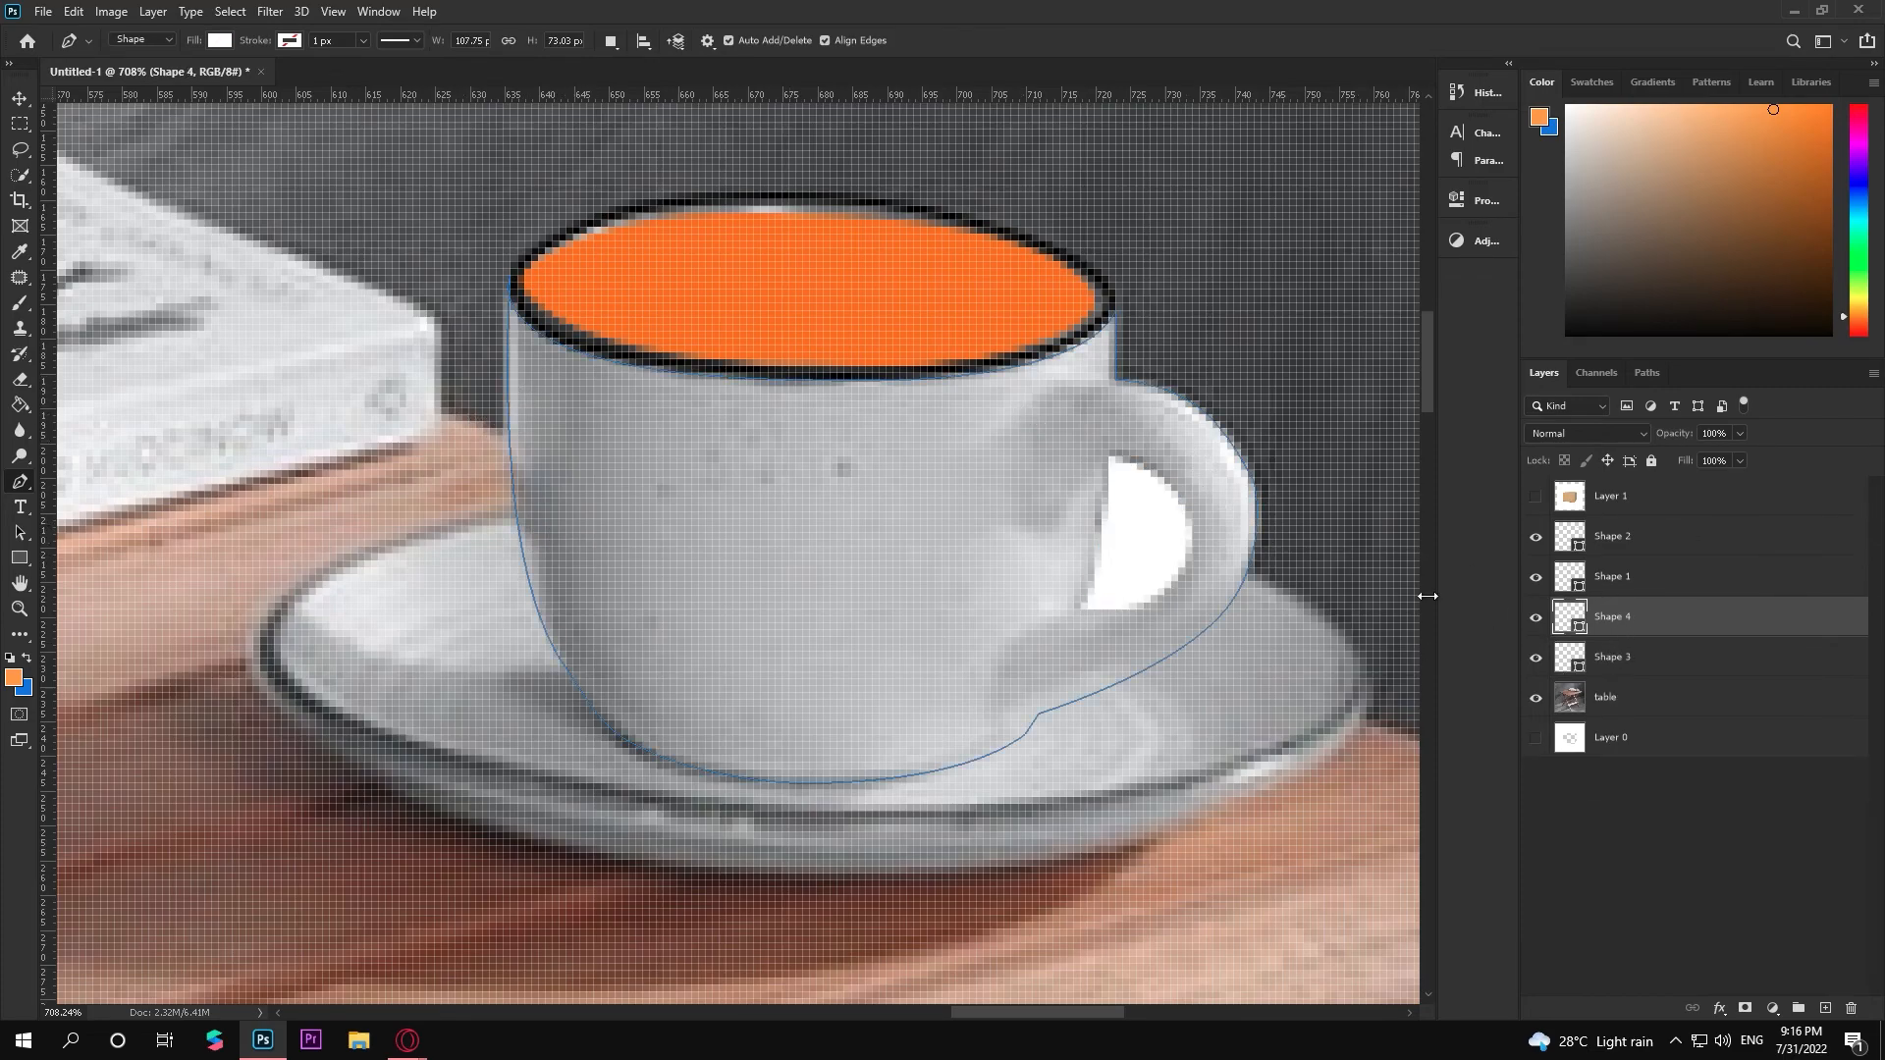
click(1613, 656)
click(218, 42)
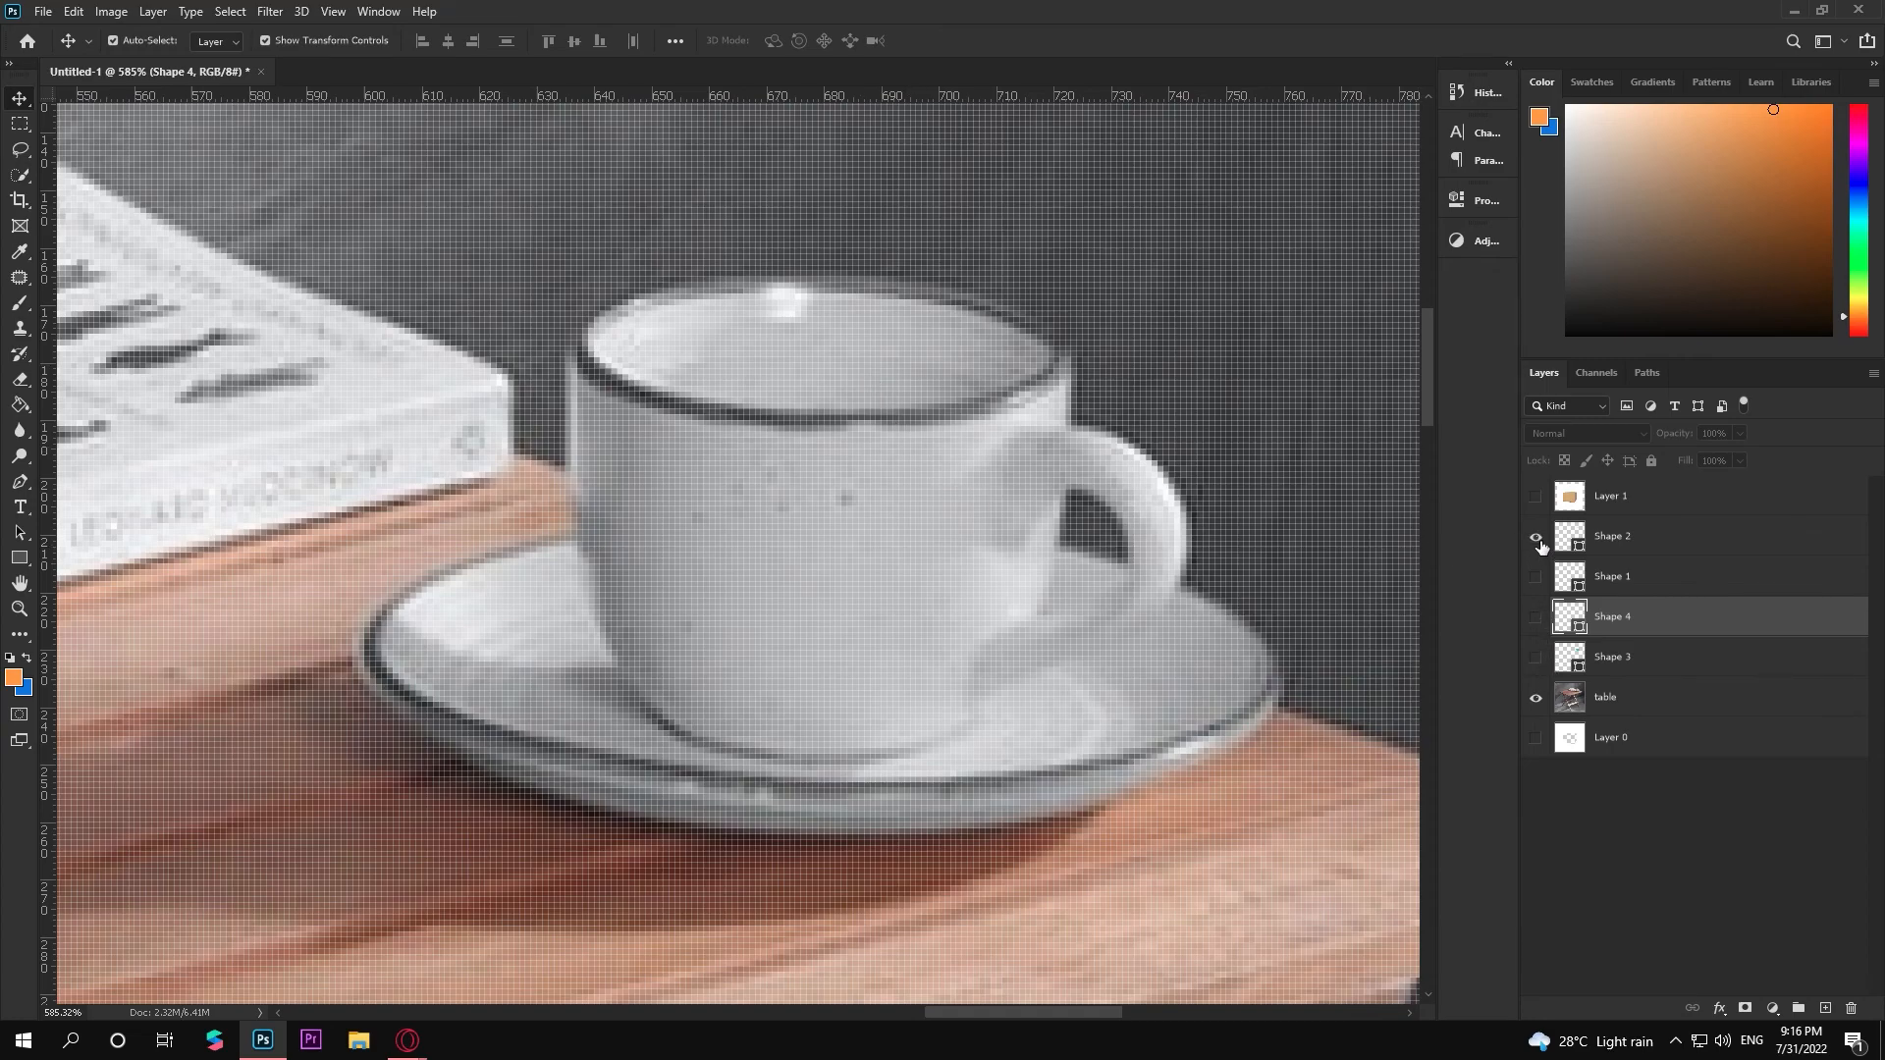
Toggle the black rim, then show the cup body, handle opening, orange interior and black rim layers one after another
click(1536, 538)
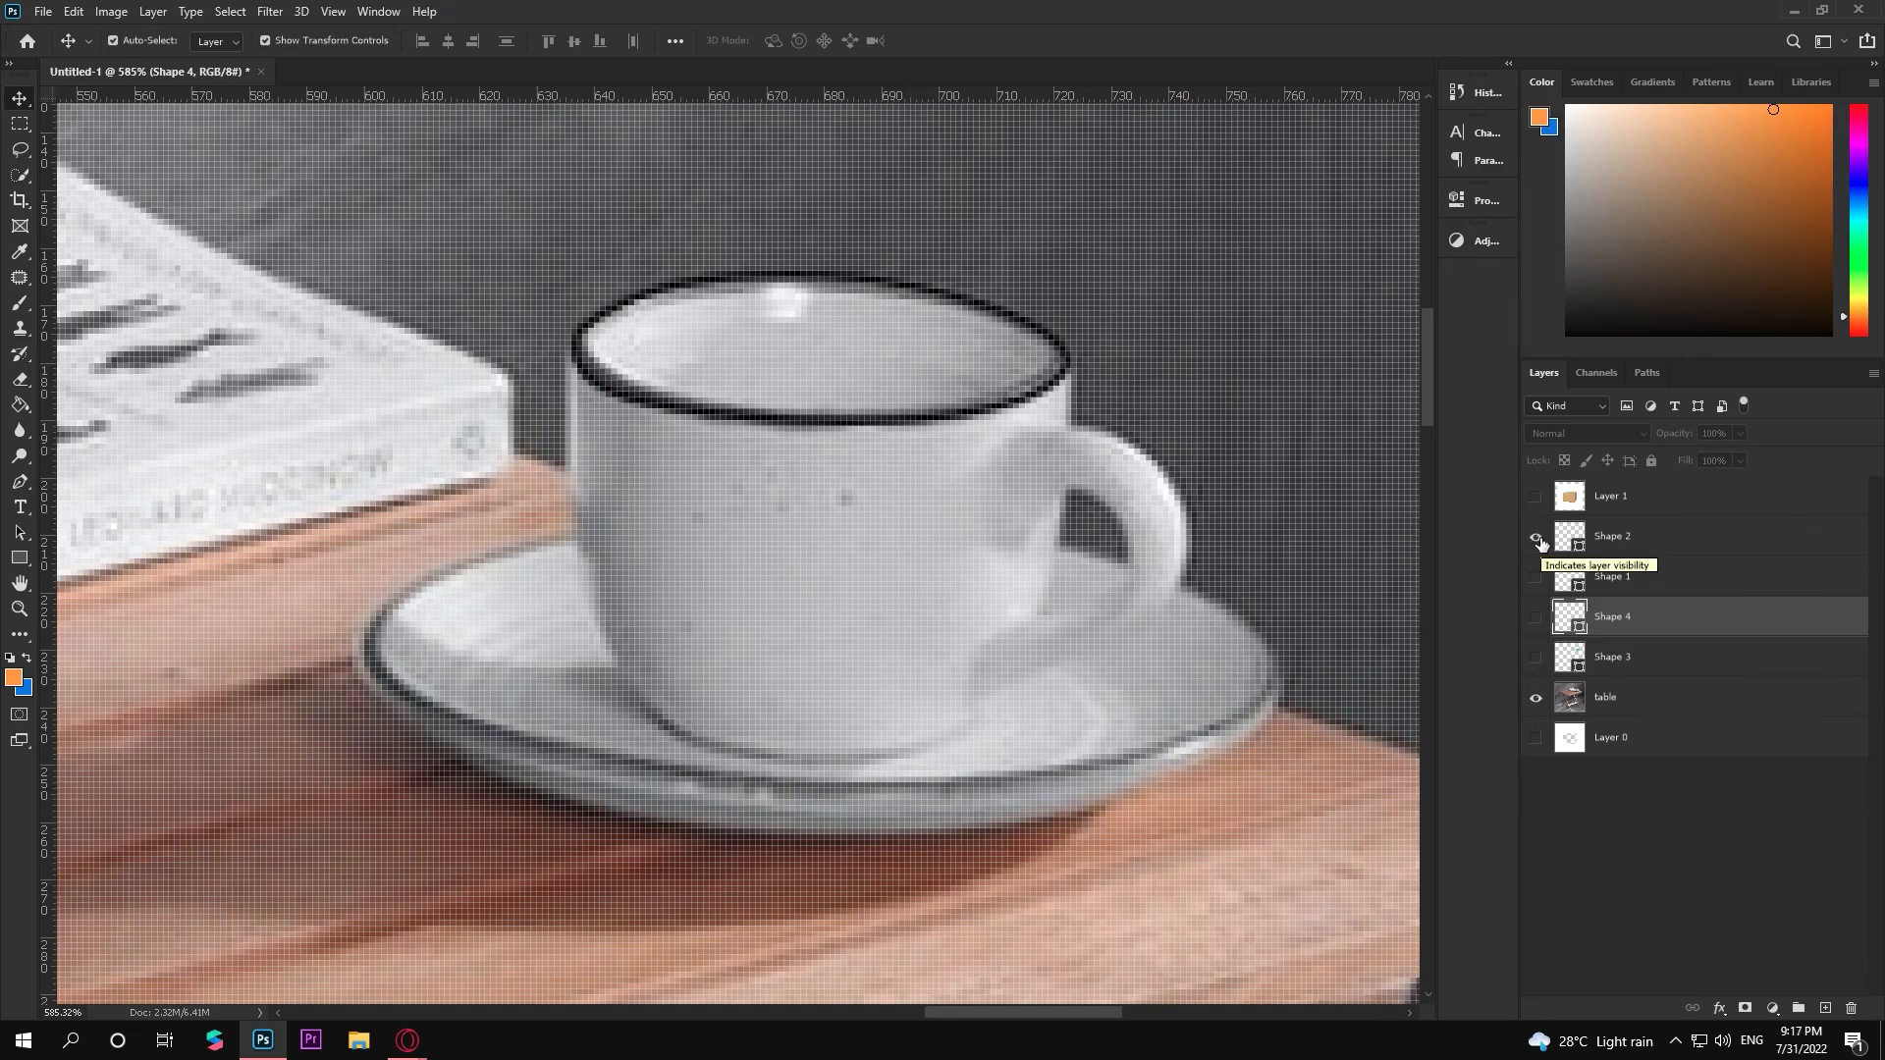
click(1538, 539)
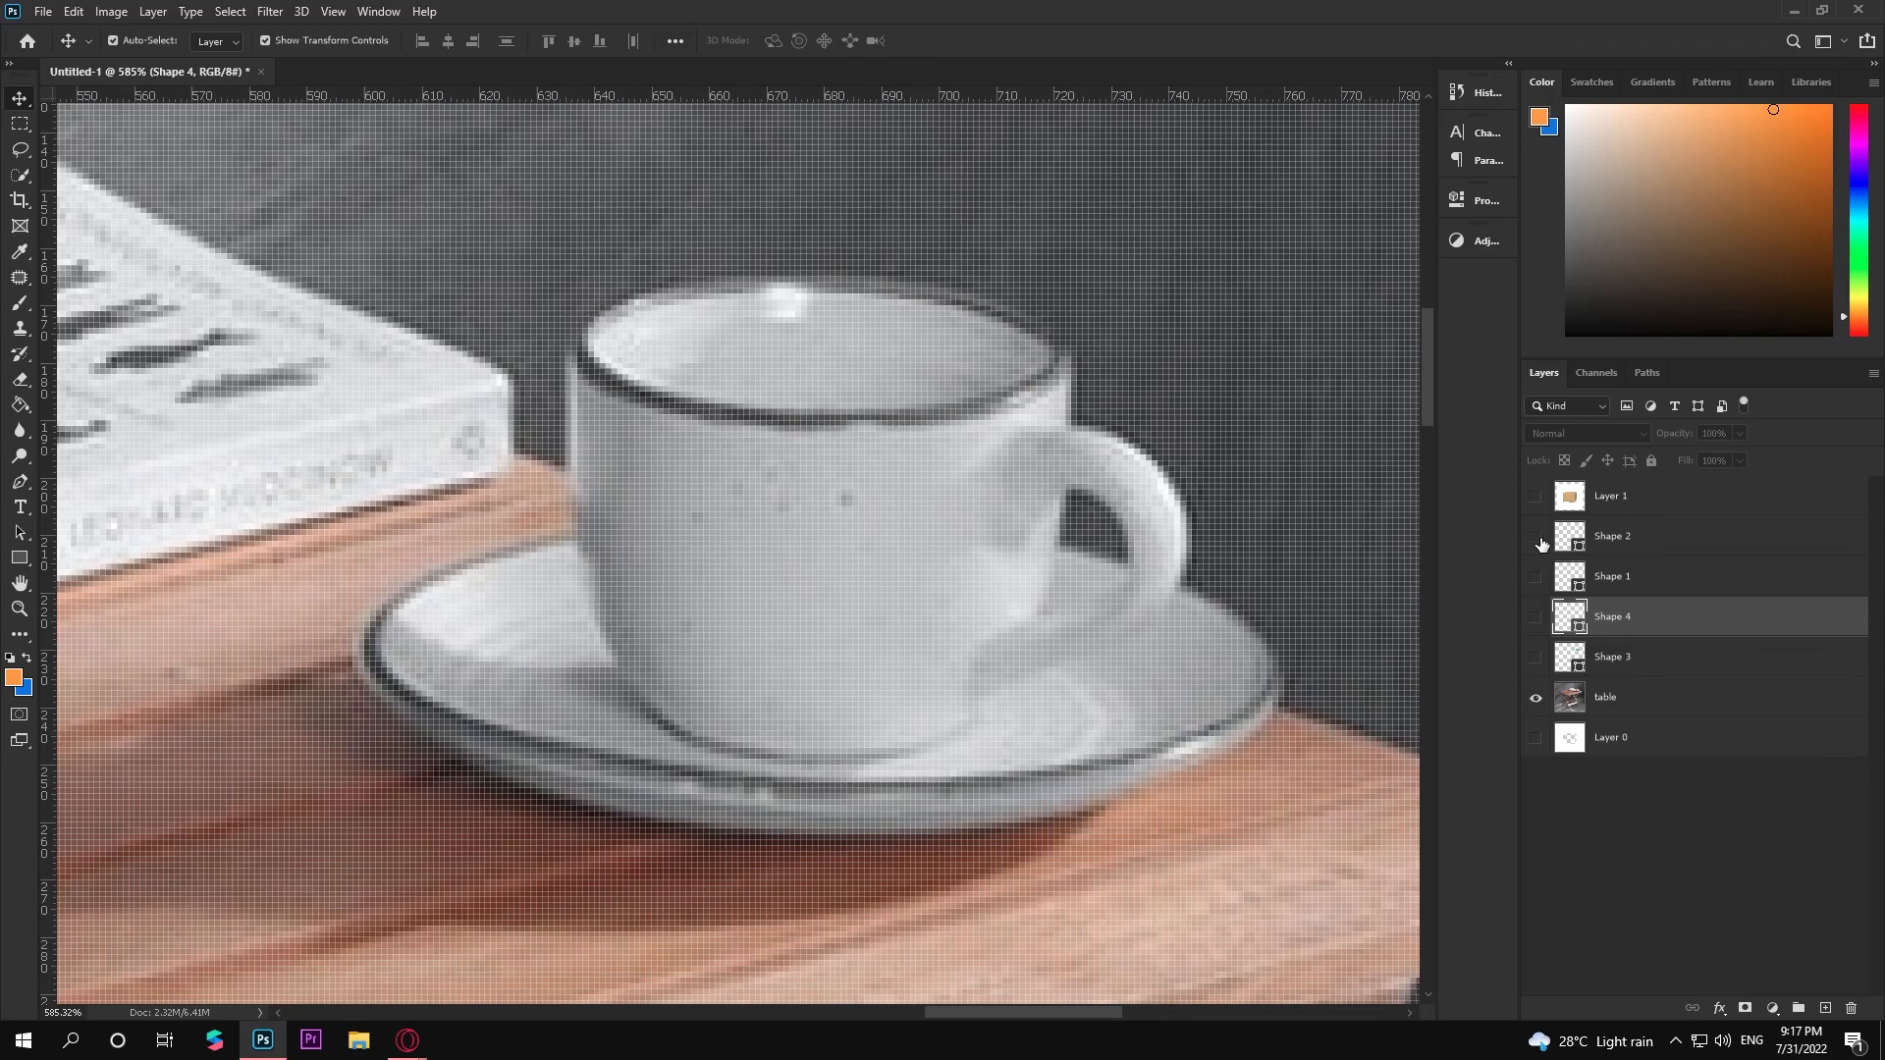
click(1536, 663)
click(1536, 617)
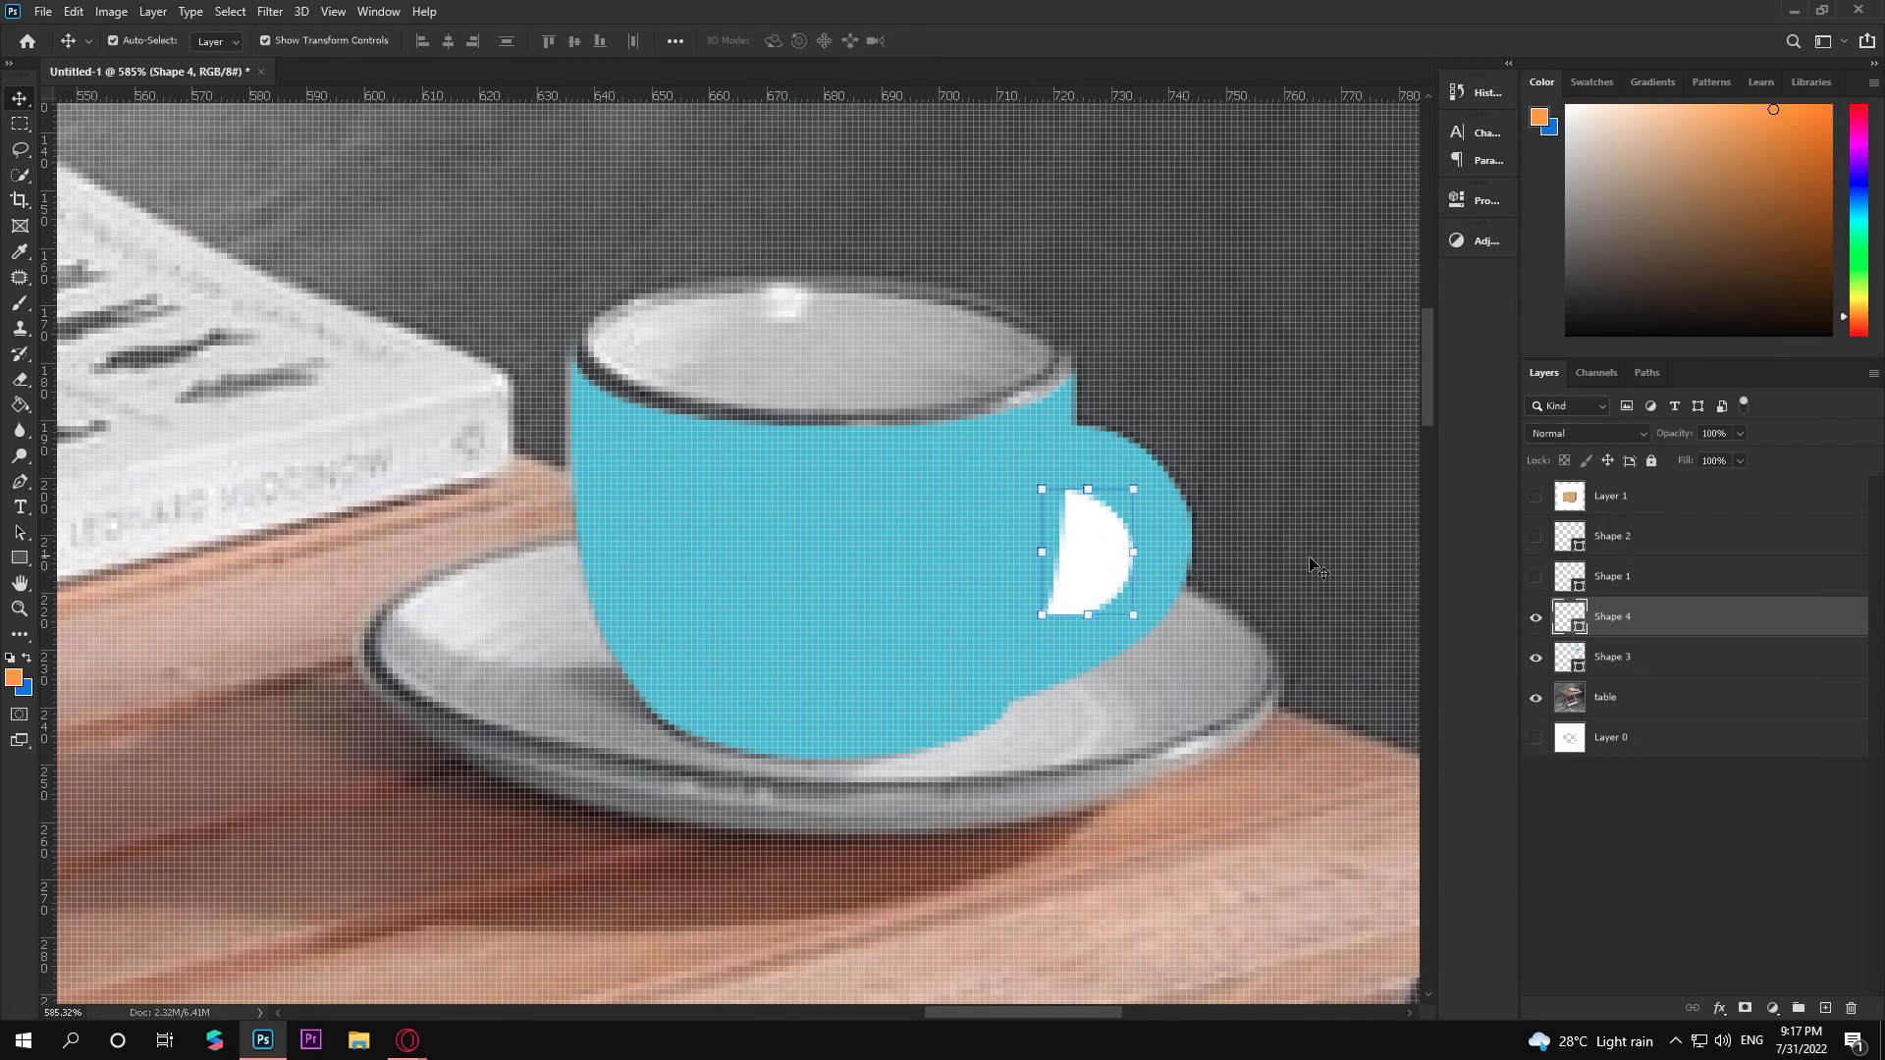
click(1536, 577)
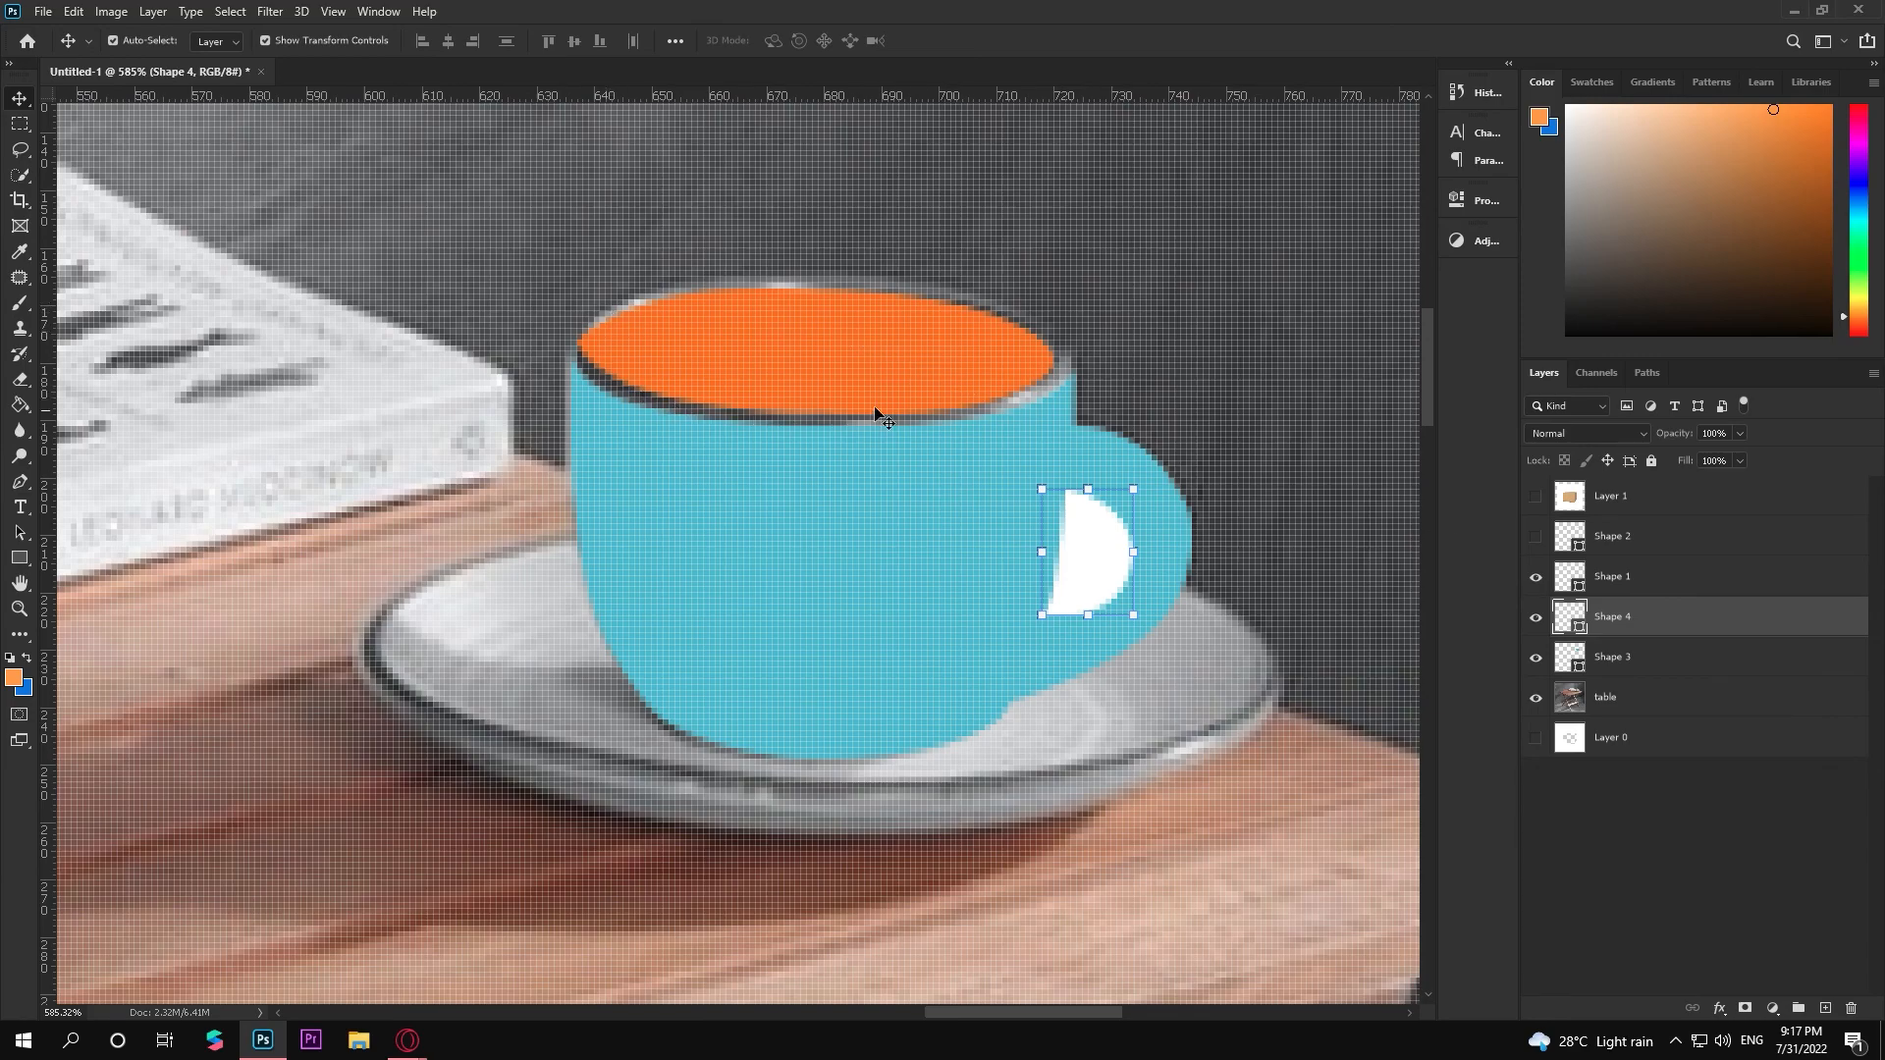
click(1536, 537)
Deselect the layers and examine the colored cup within the whole table picture
click(1116, 799)
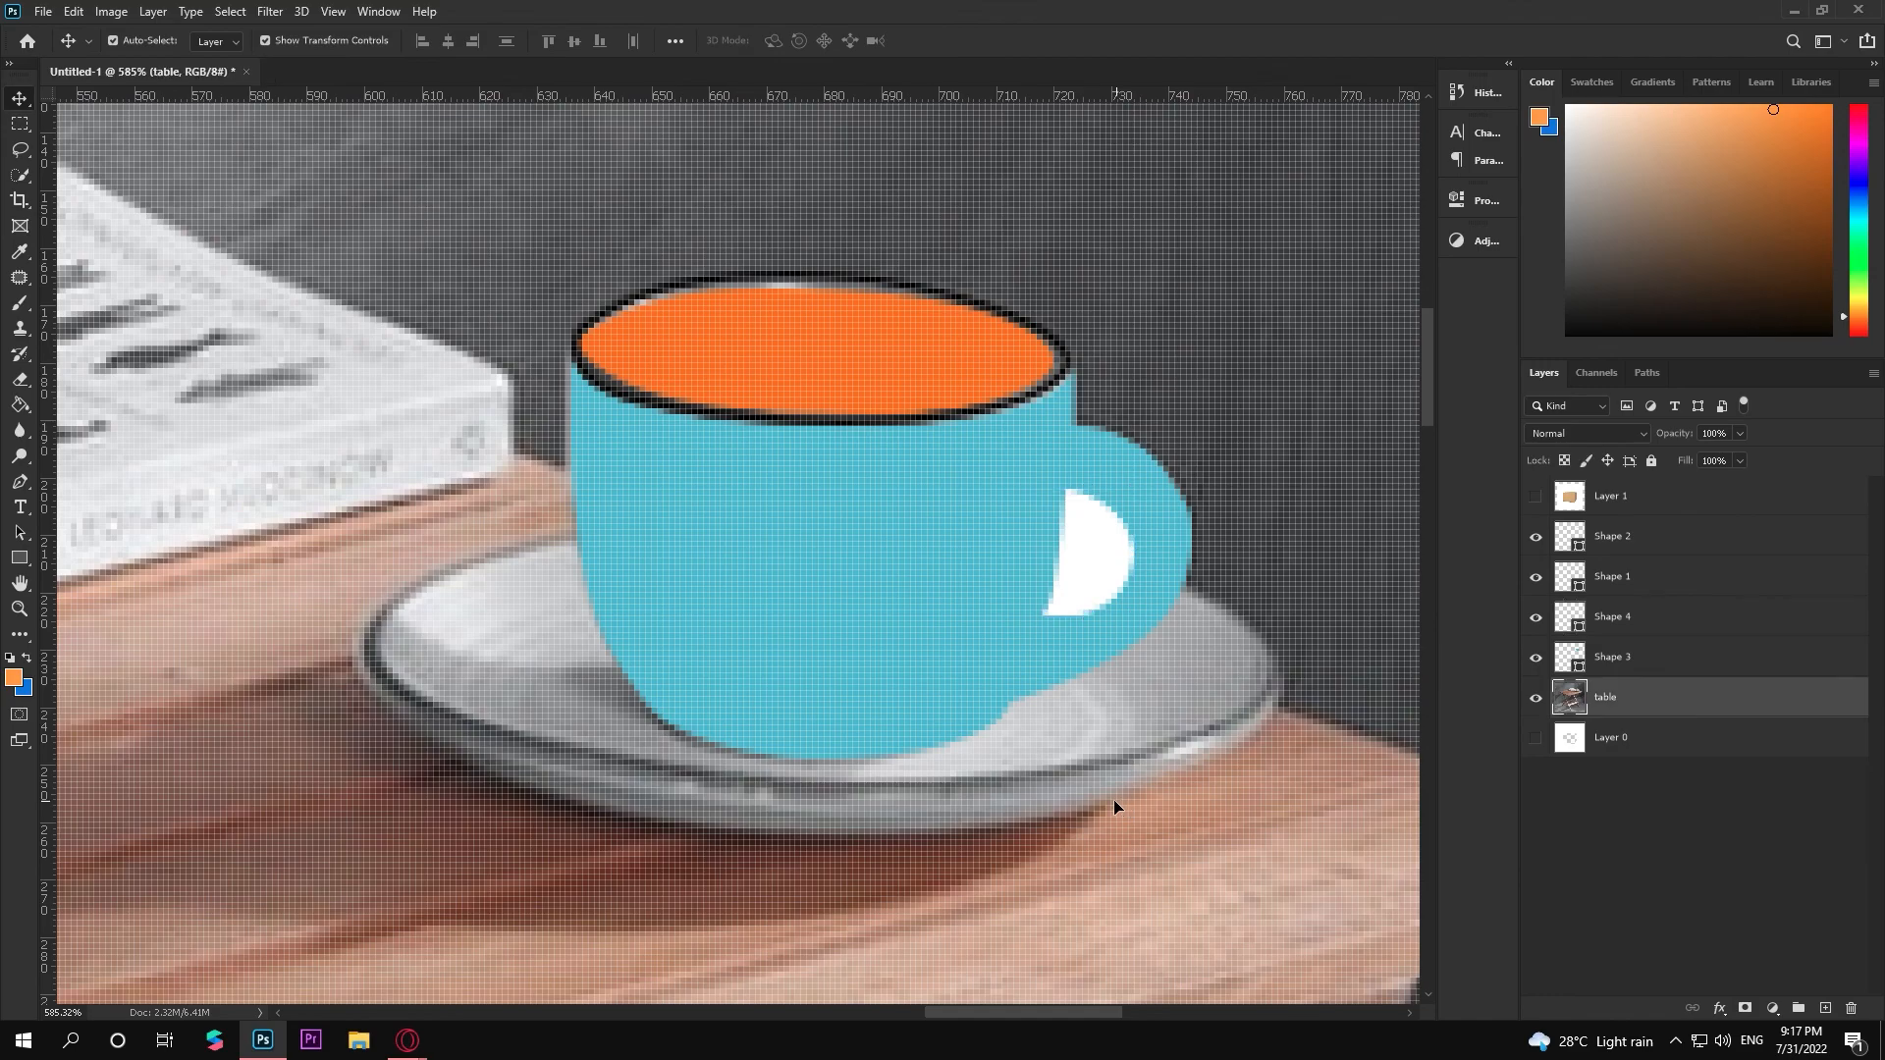
scroll(1070, 786, down, 10)
scroll(883, 797, up, 3)
click(1134, 535)
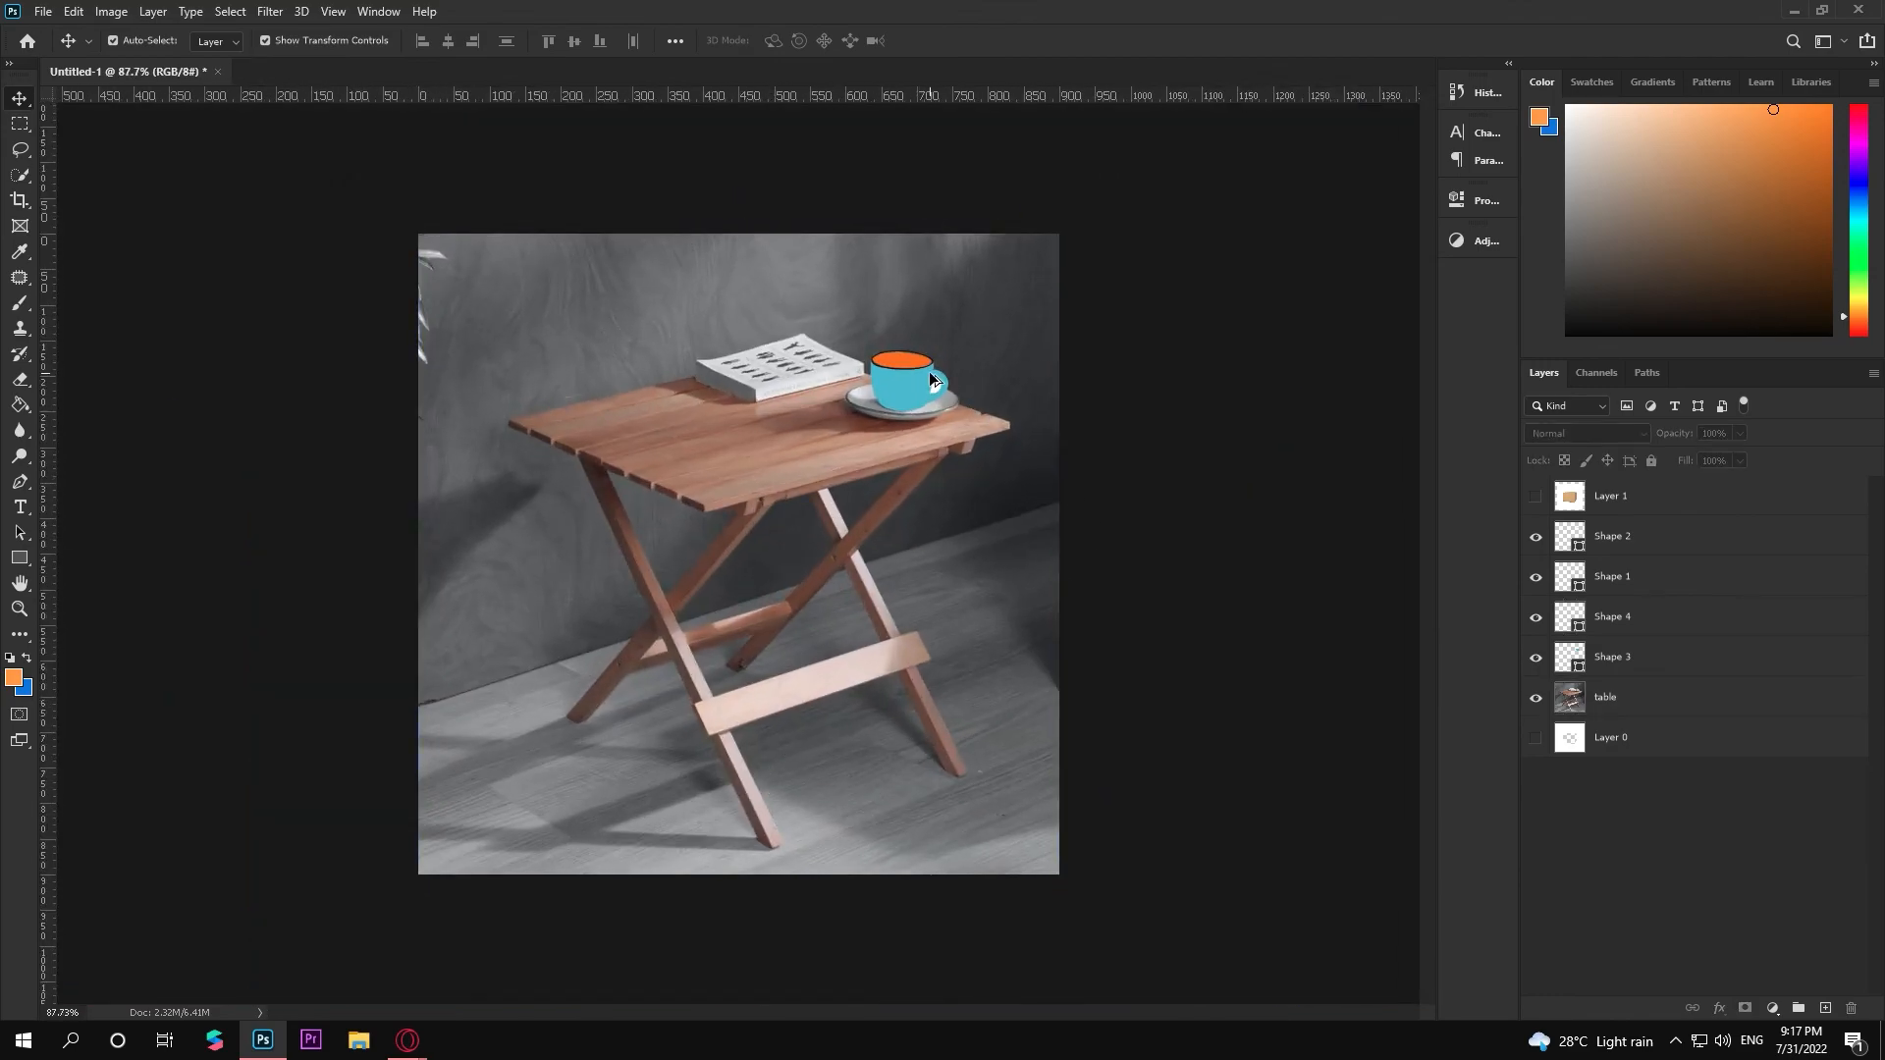
scroll(928, 371, up, 6)
scroll(1018, 324, down, 9)
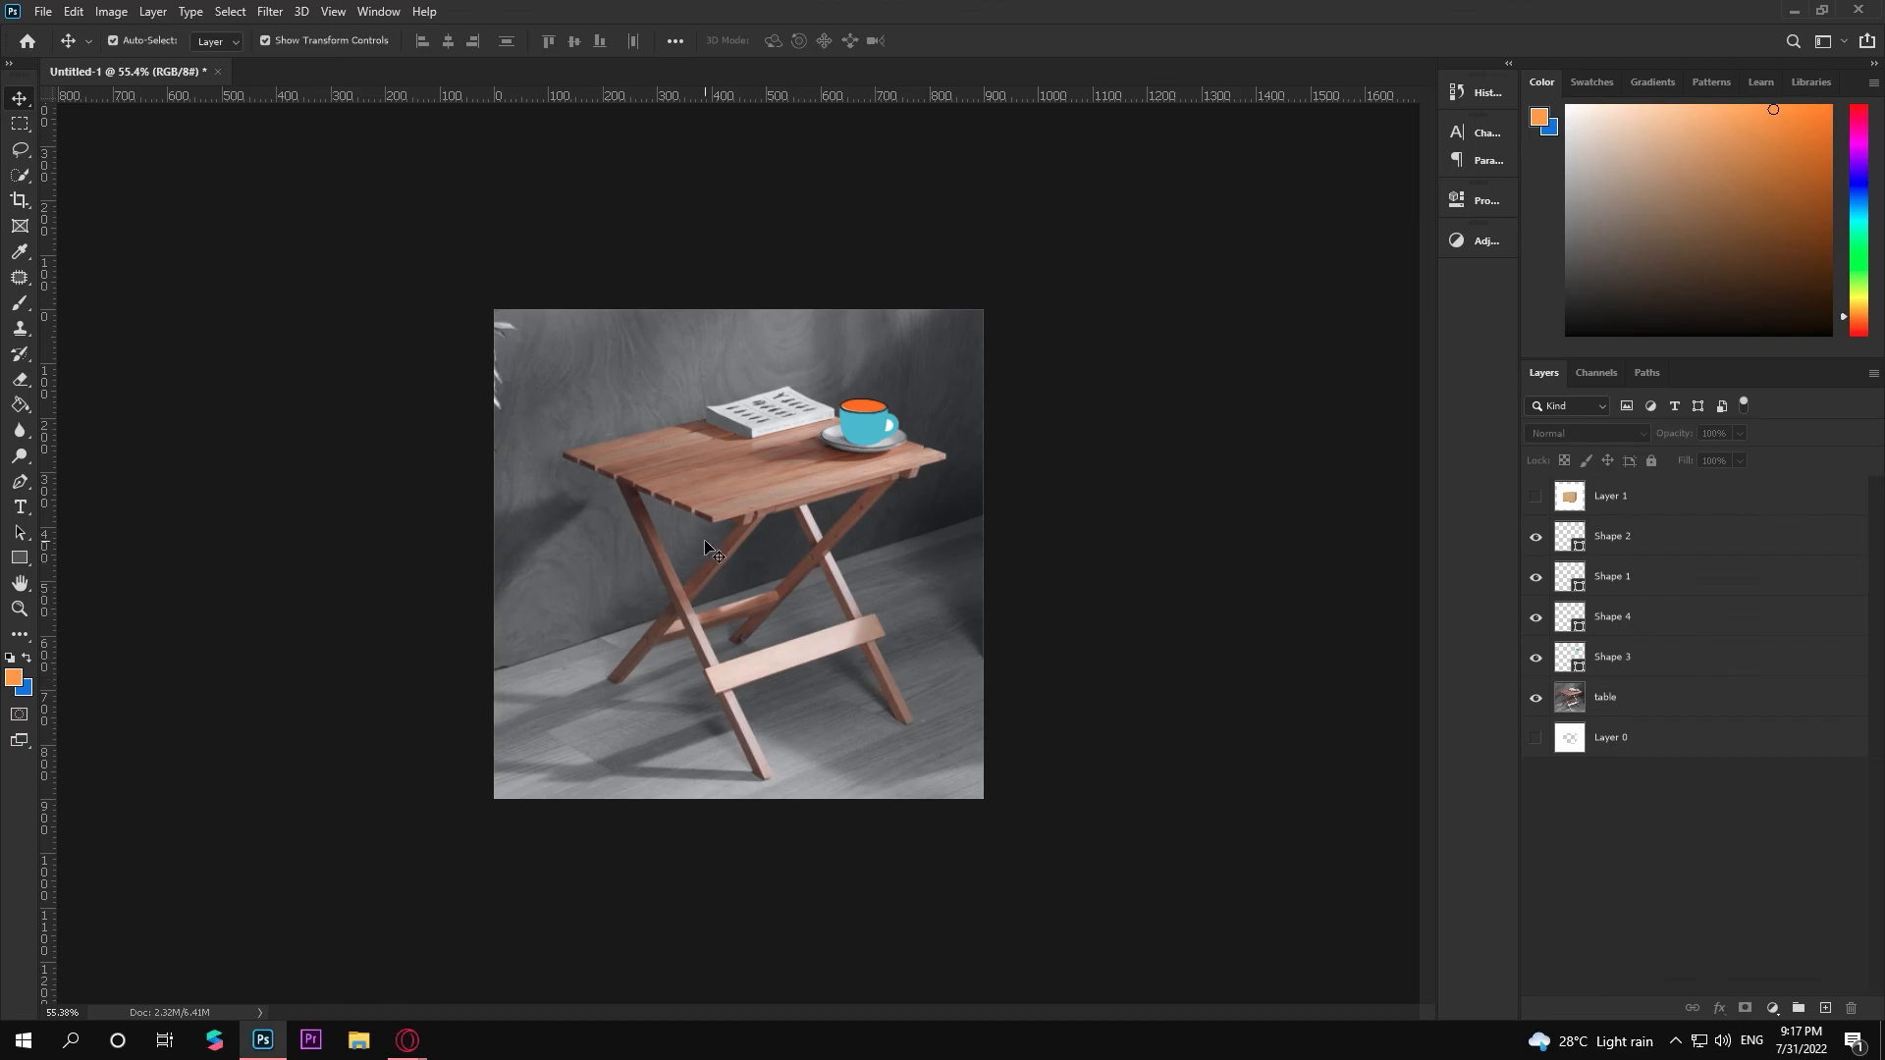
Switch the Pen tool from Shape to Path mode
click(19, 482)
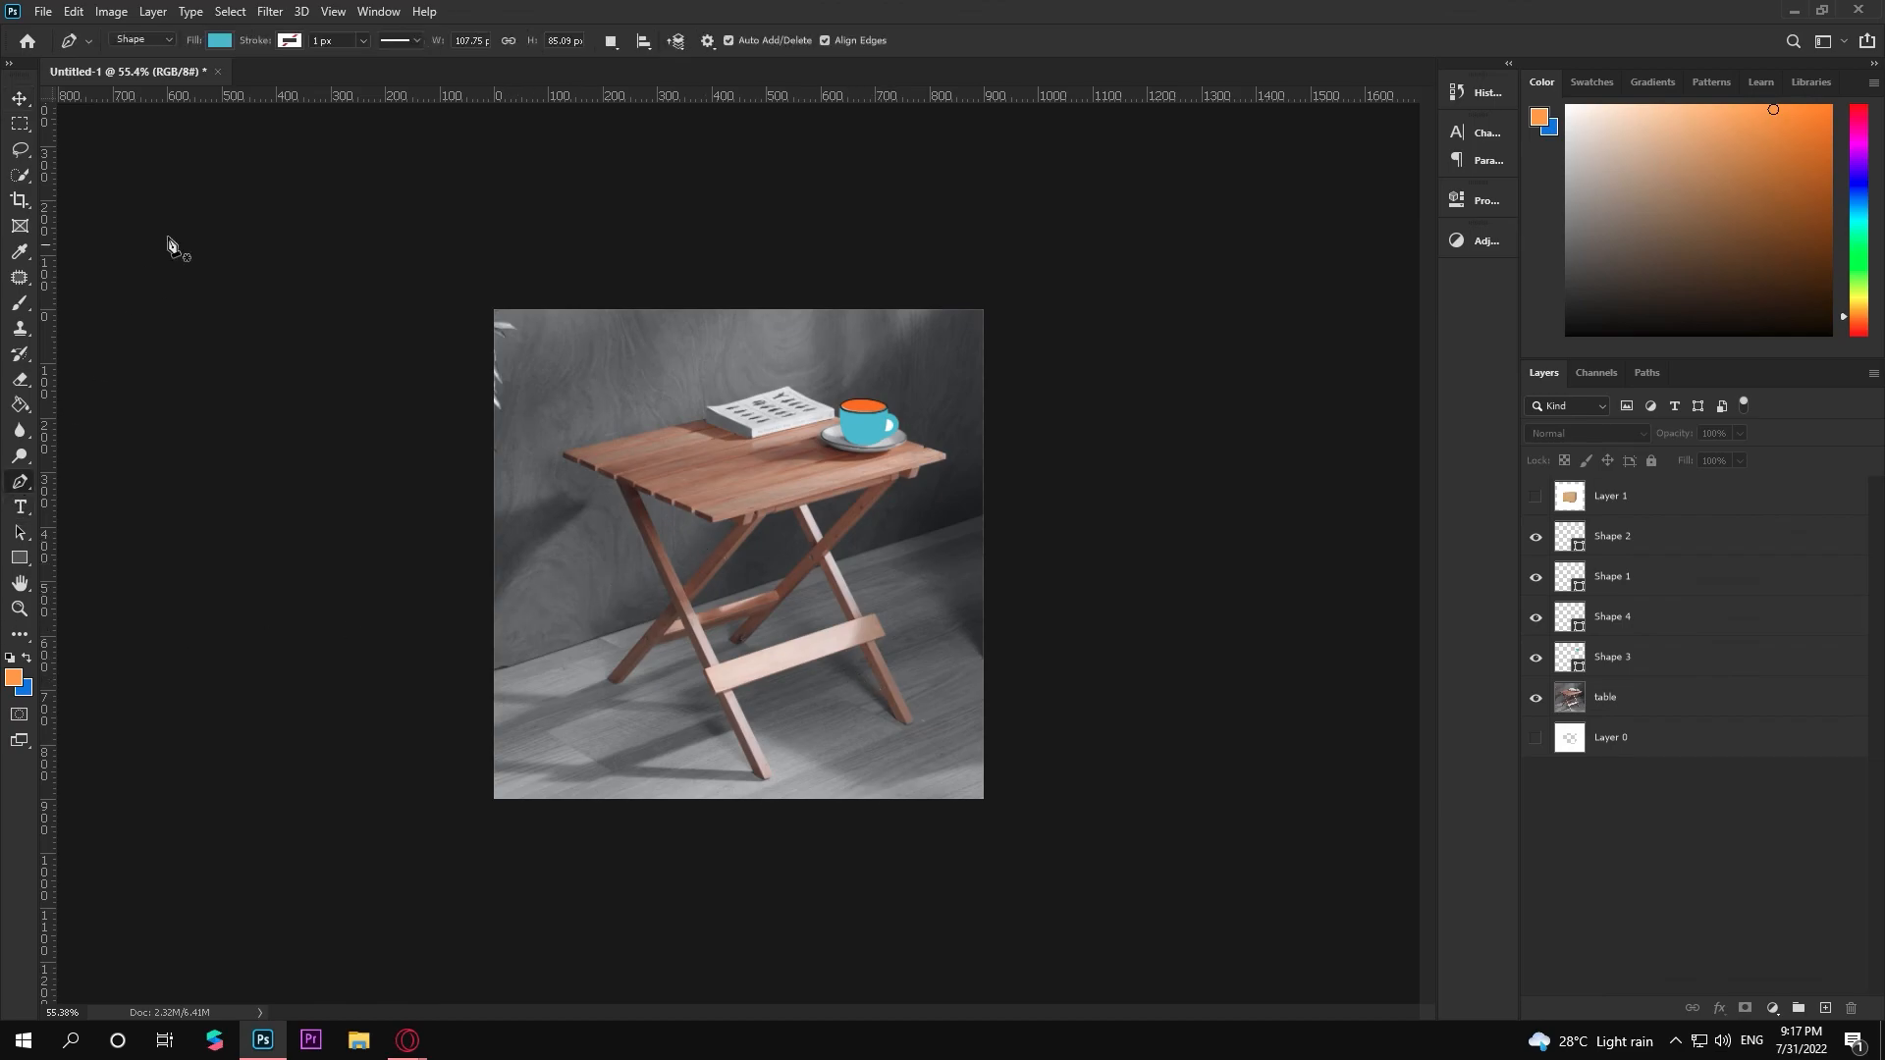
click(161, 46)
click(155, 71)
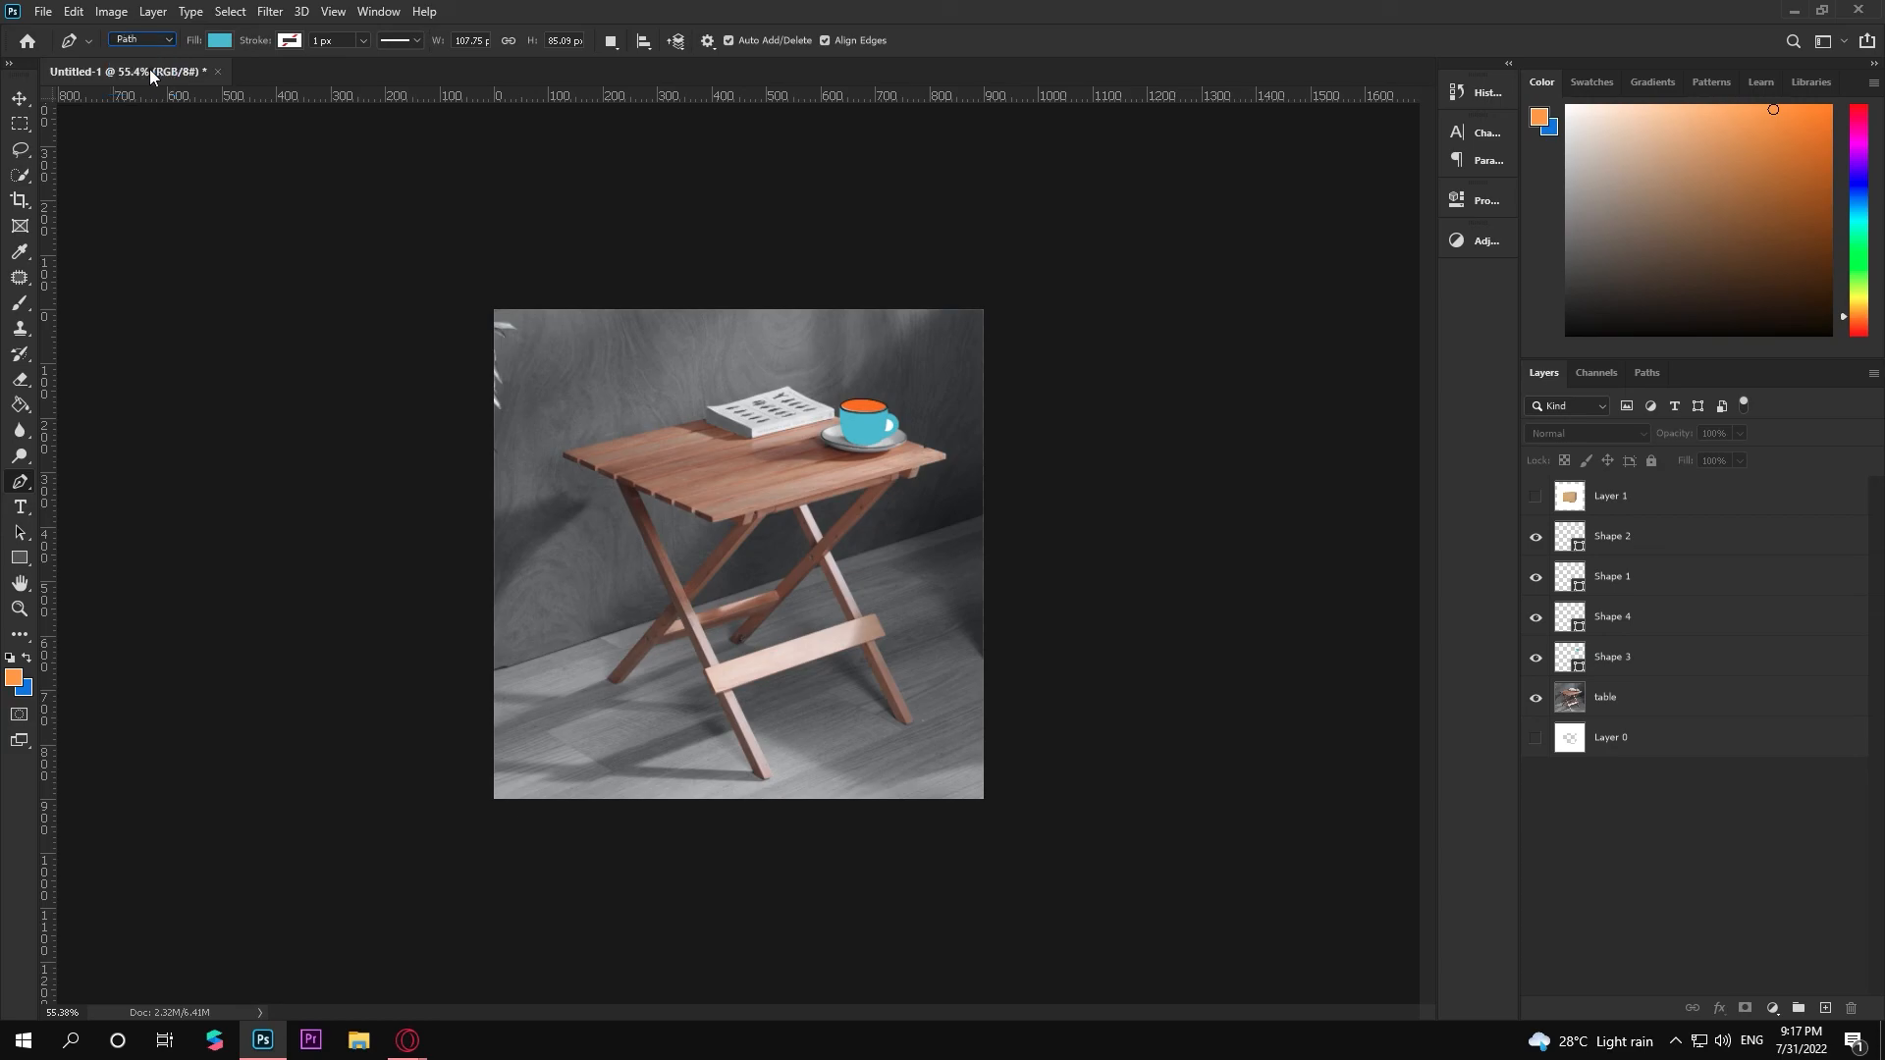